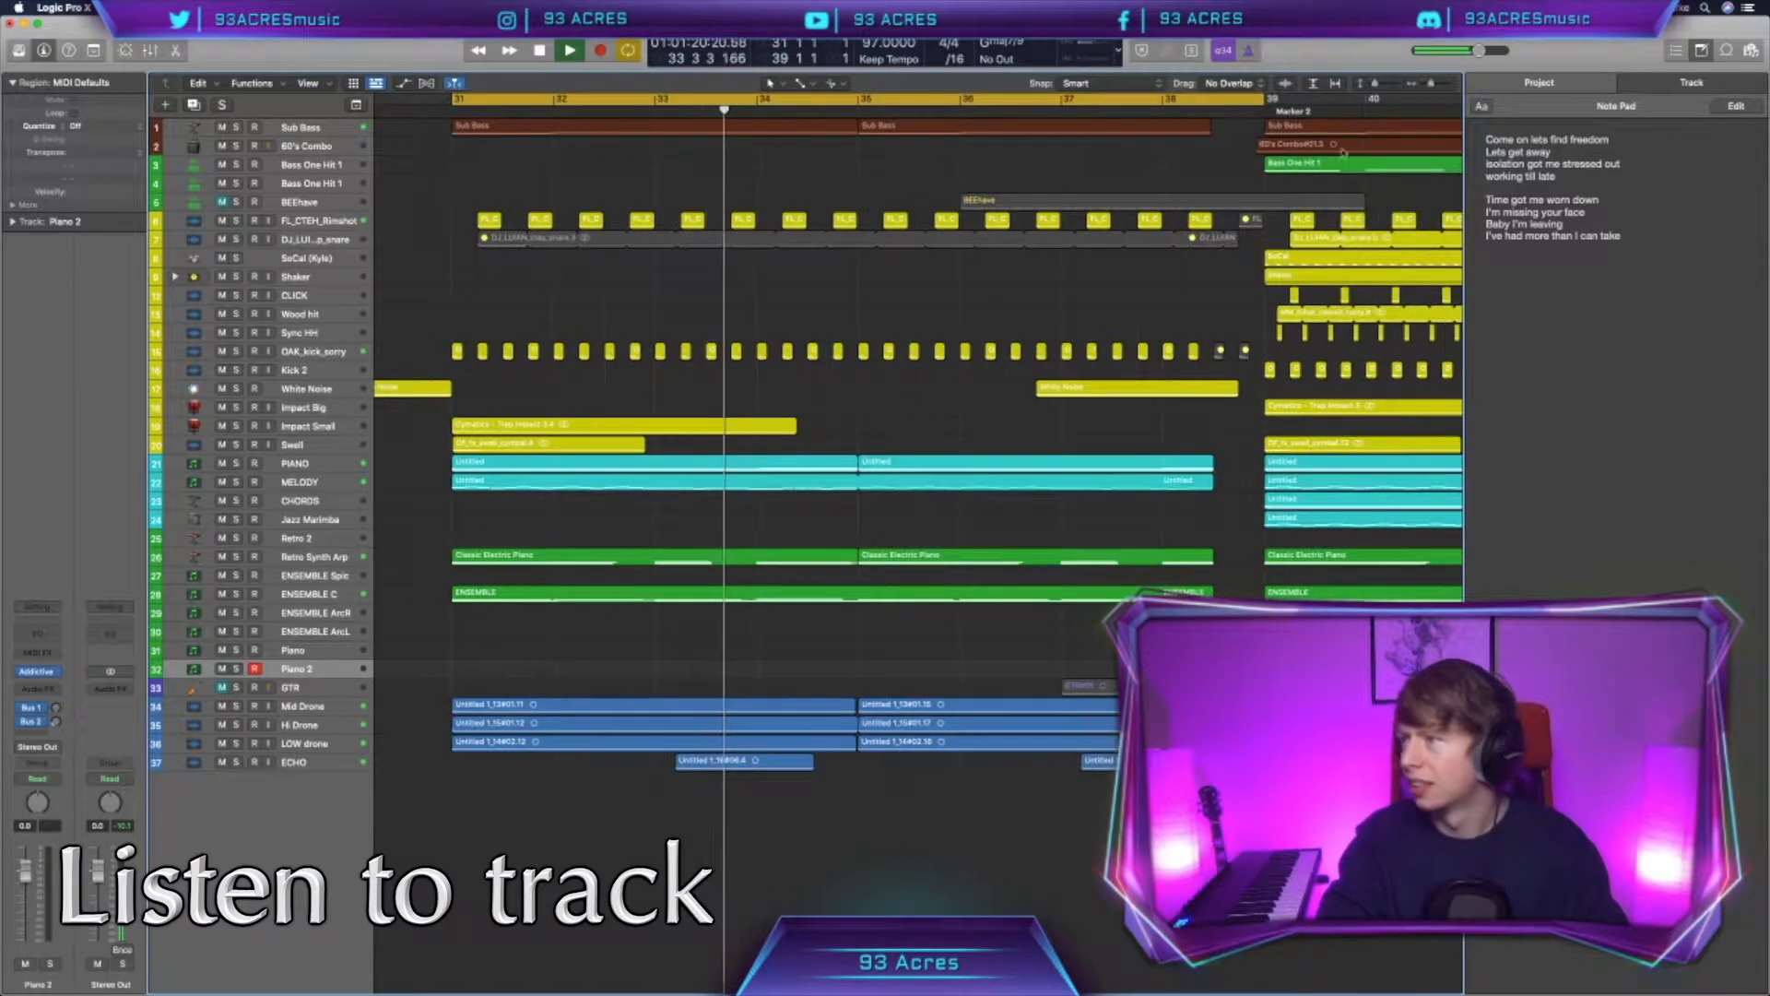
{"action": "left_click", "coordinate": [1371, 85]}
{"action": "left_click", "coordinate": [1371, 86]}
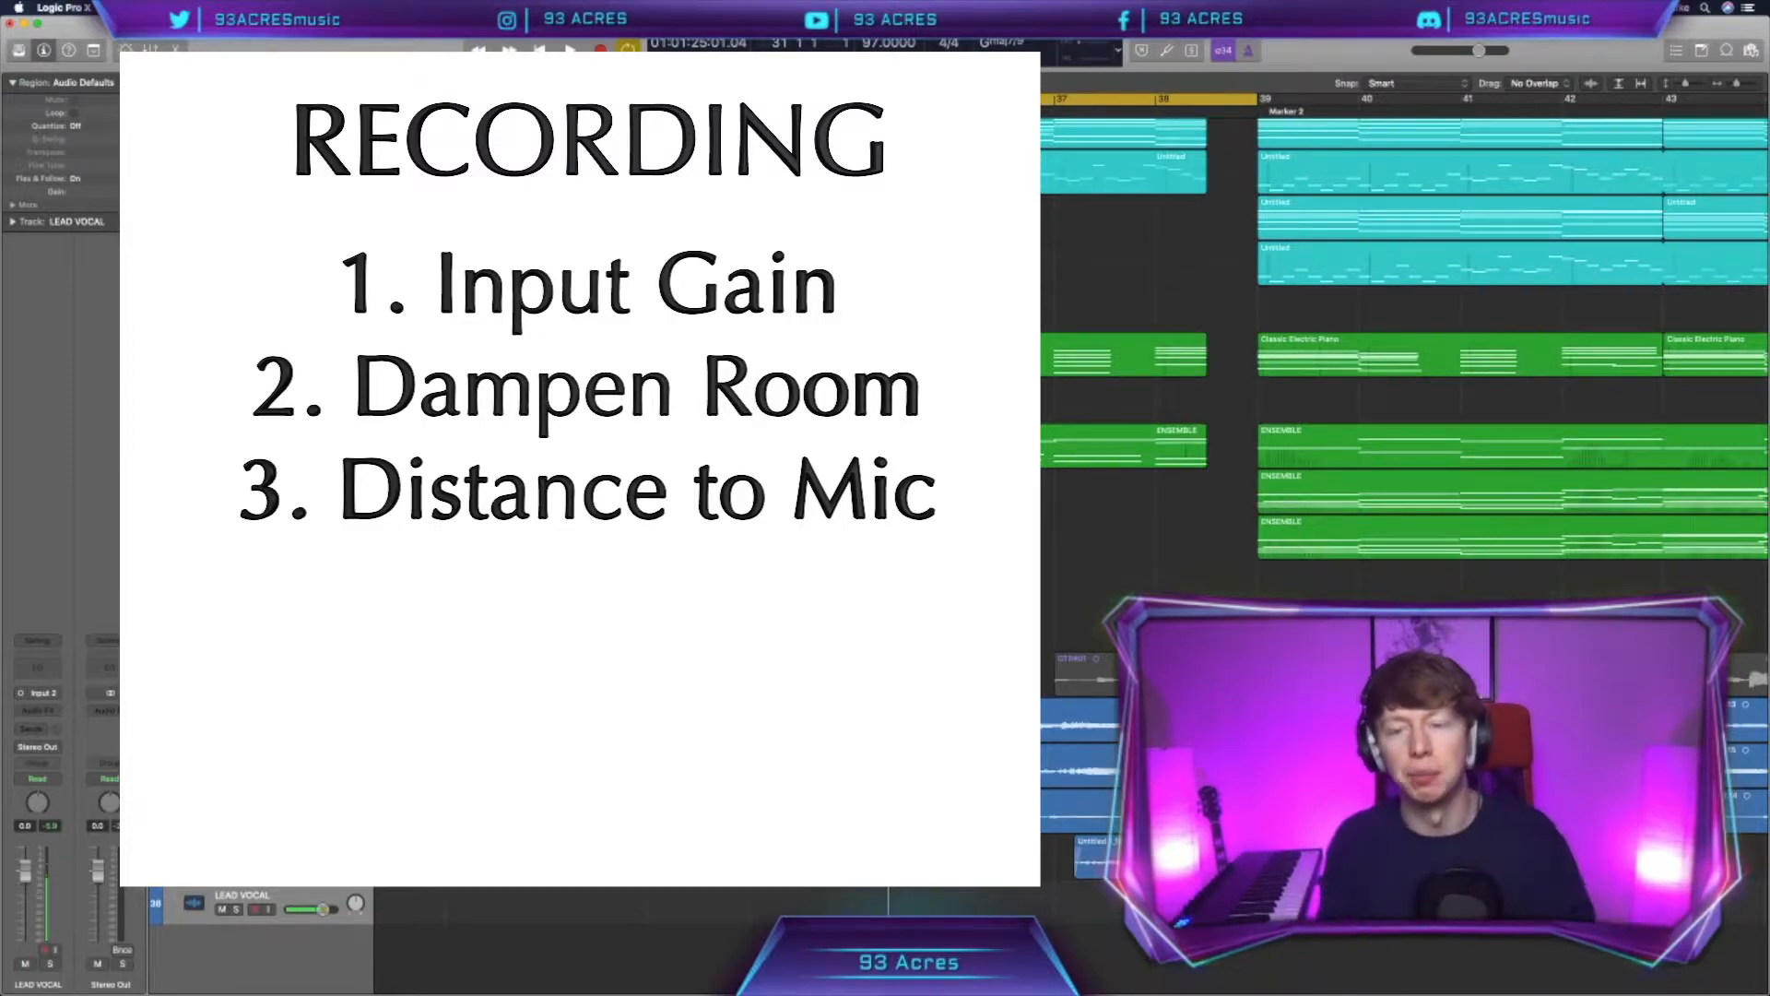
{"action": "left_click", "coordinate": [1700, 51]}
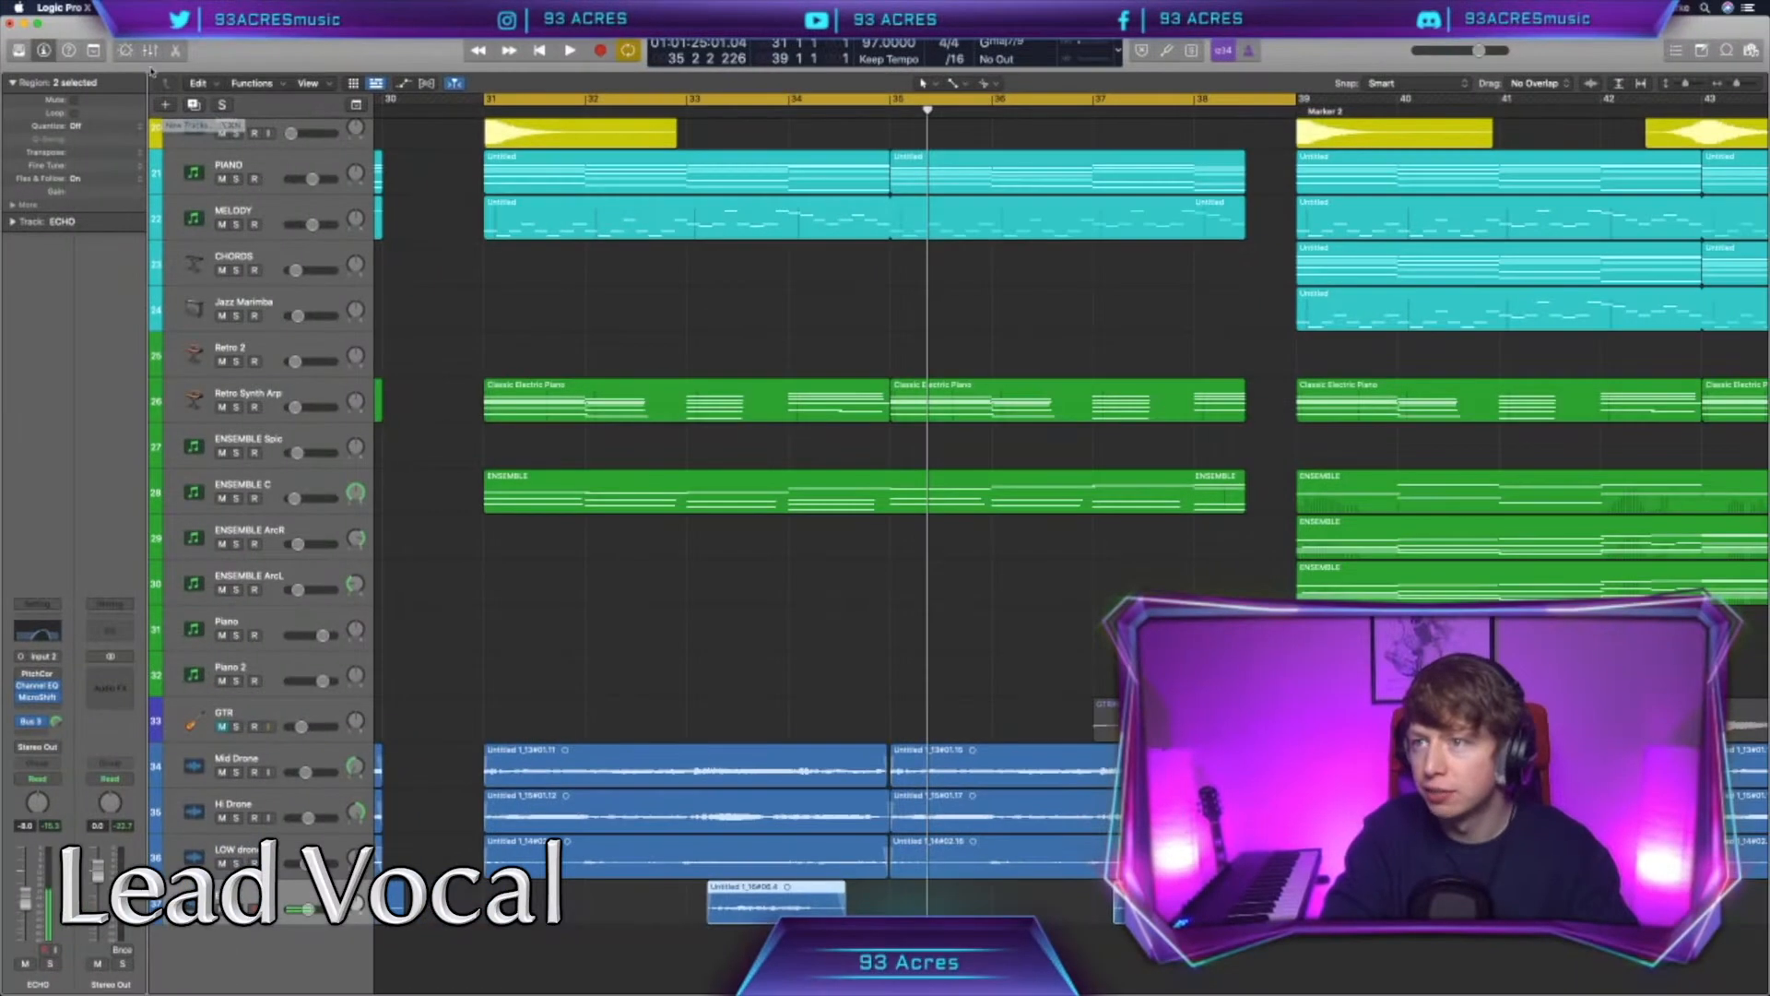
Step: Create a new audio track below the ECHO track and name it LEAD VOCAL
{"action": "left_click", "coordinate": [165, 105]}
{"action": "left_click", "coordinate": [851, 71]}
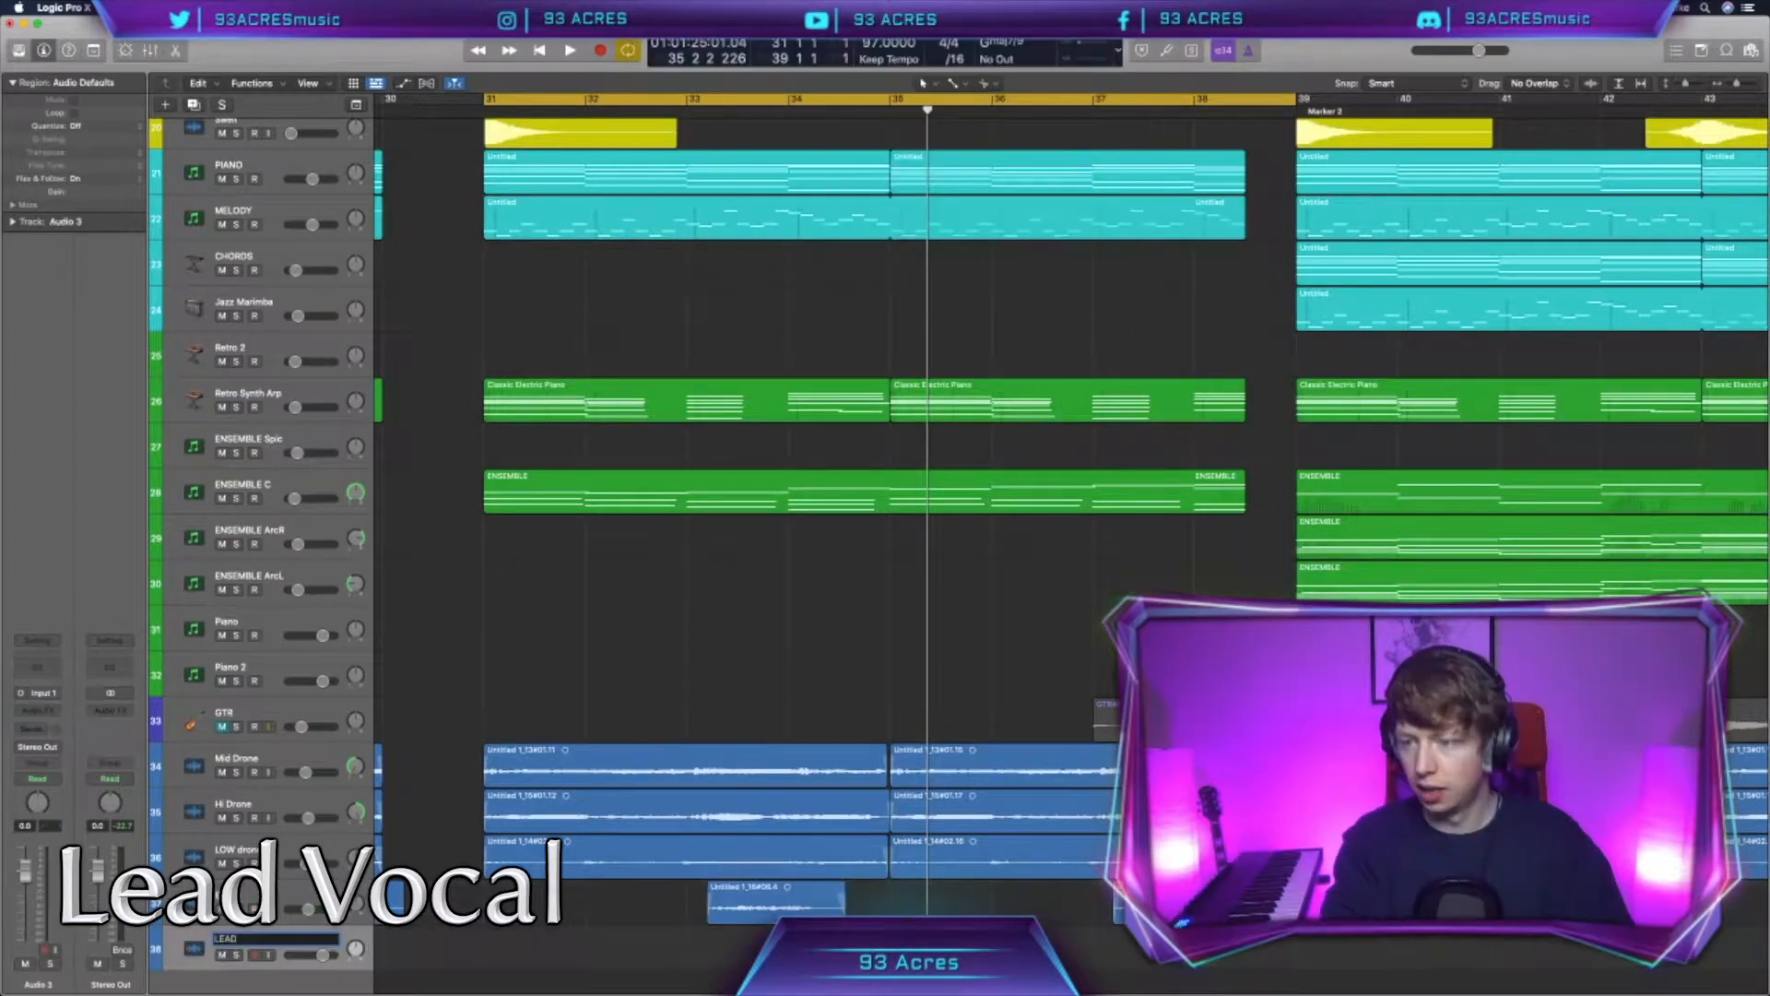
{"action": "type", "text": "LEAD VOCAL"}
{"action": "key", "text": "Return"}
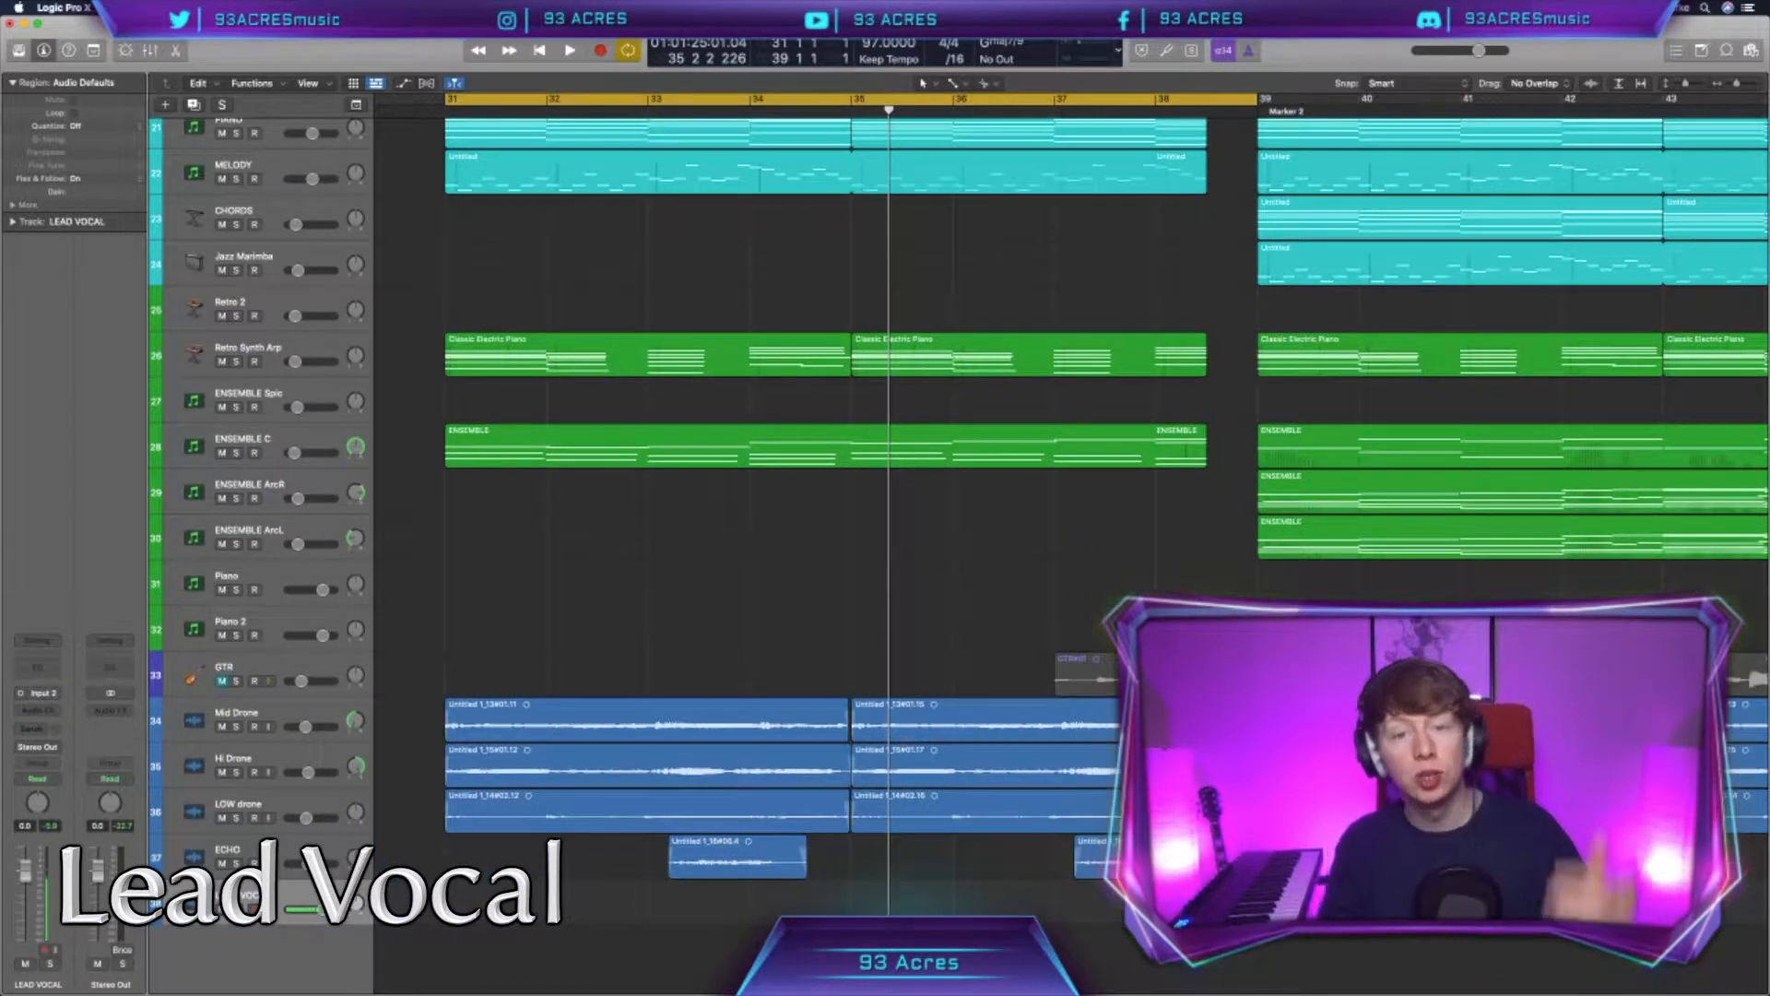
Step: Display the project note pad with the lyrics and record a vocal take on the LEAD VOCAL track
{"action": "left_click", "coordinate": [1701, 51]}
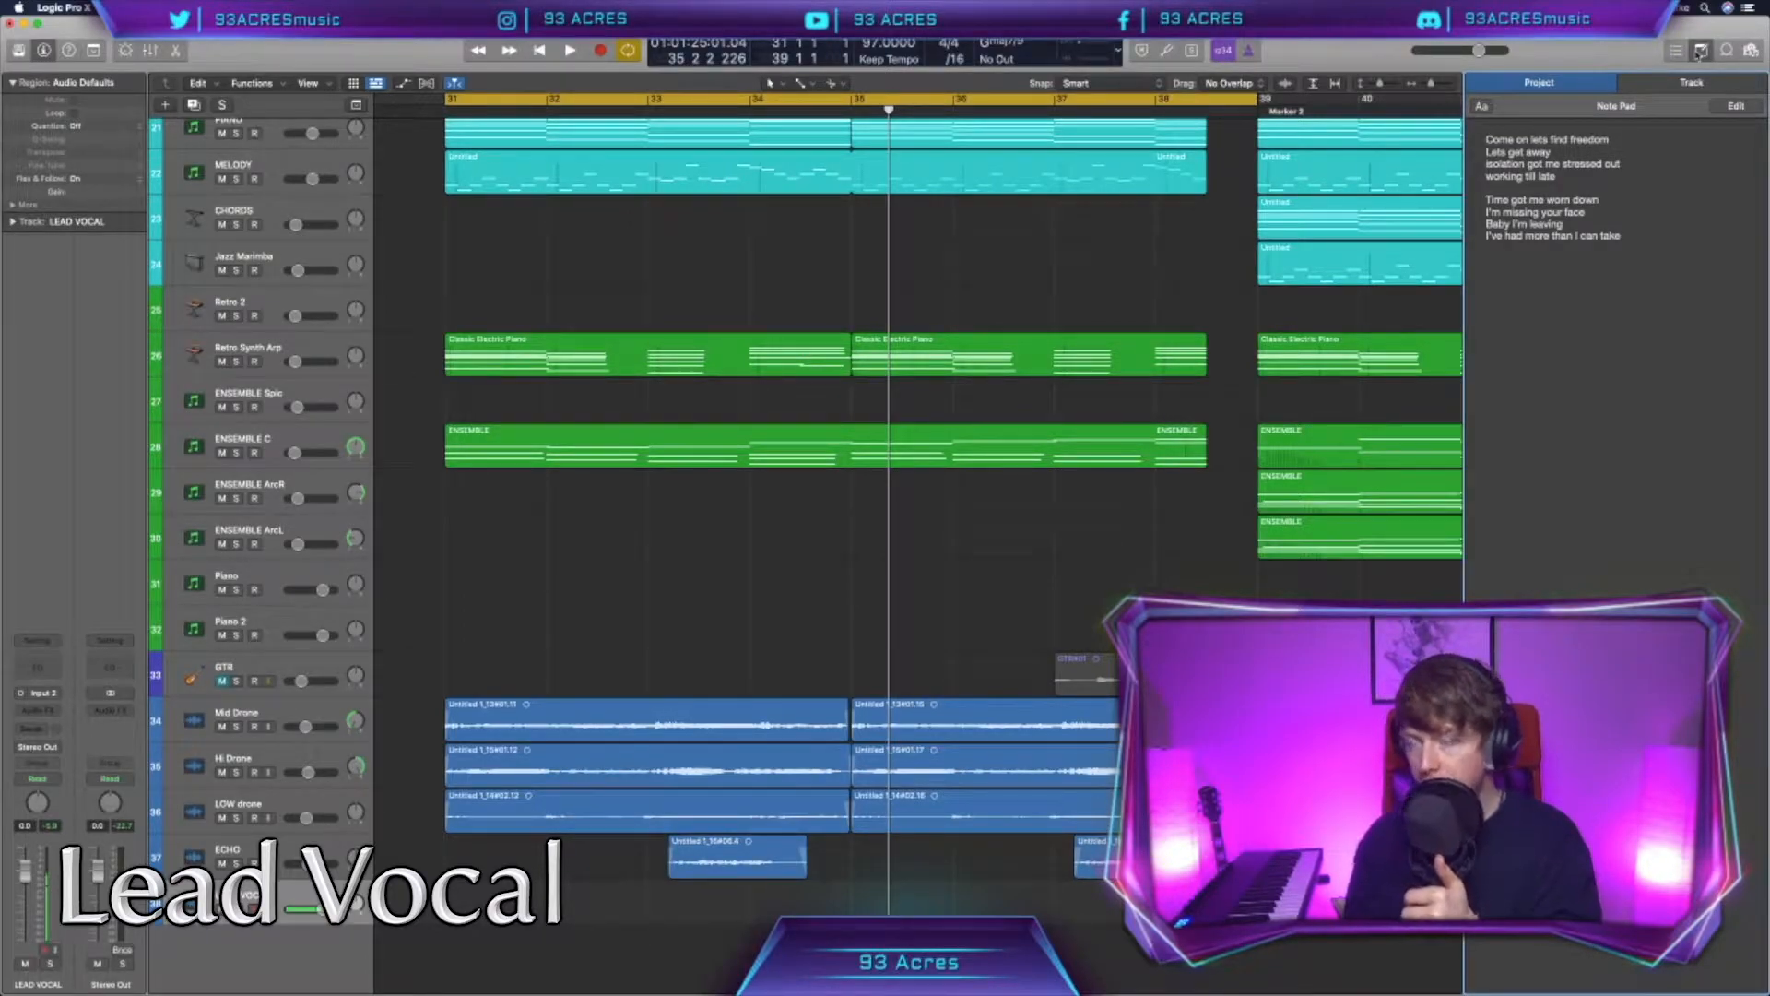
{"action": "scroll", "coordinate": [1005, 374], "scroll_direction": "left", "scroll_amount": 2}
{"action": "left_click", "coordinate": [1005, 373]}
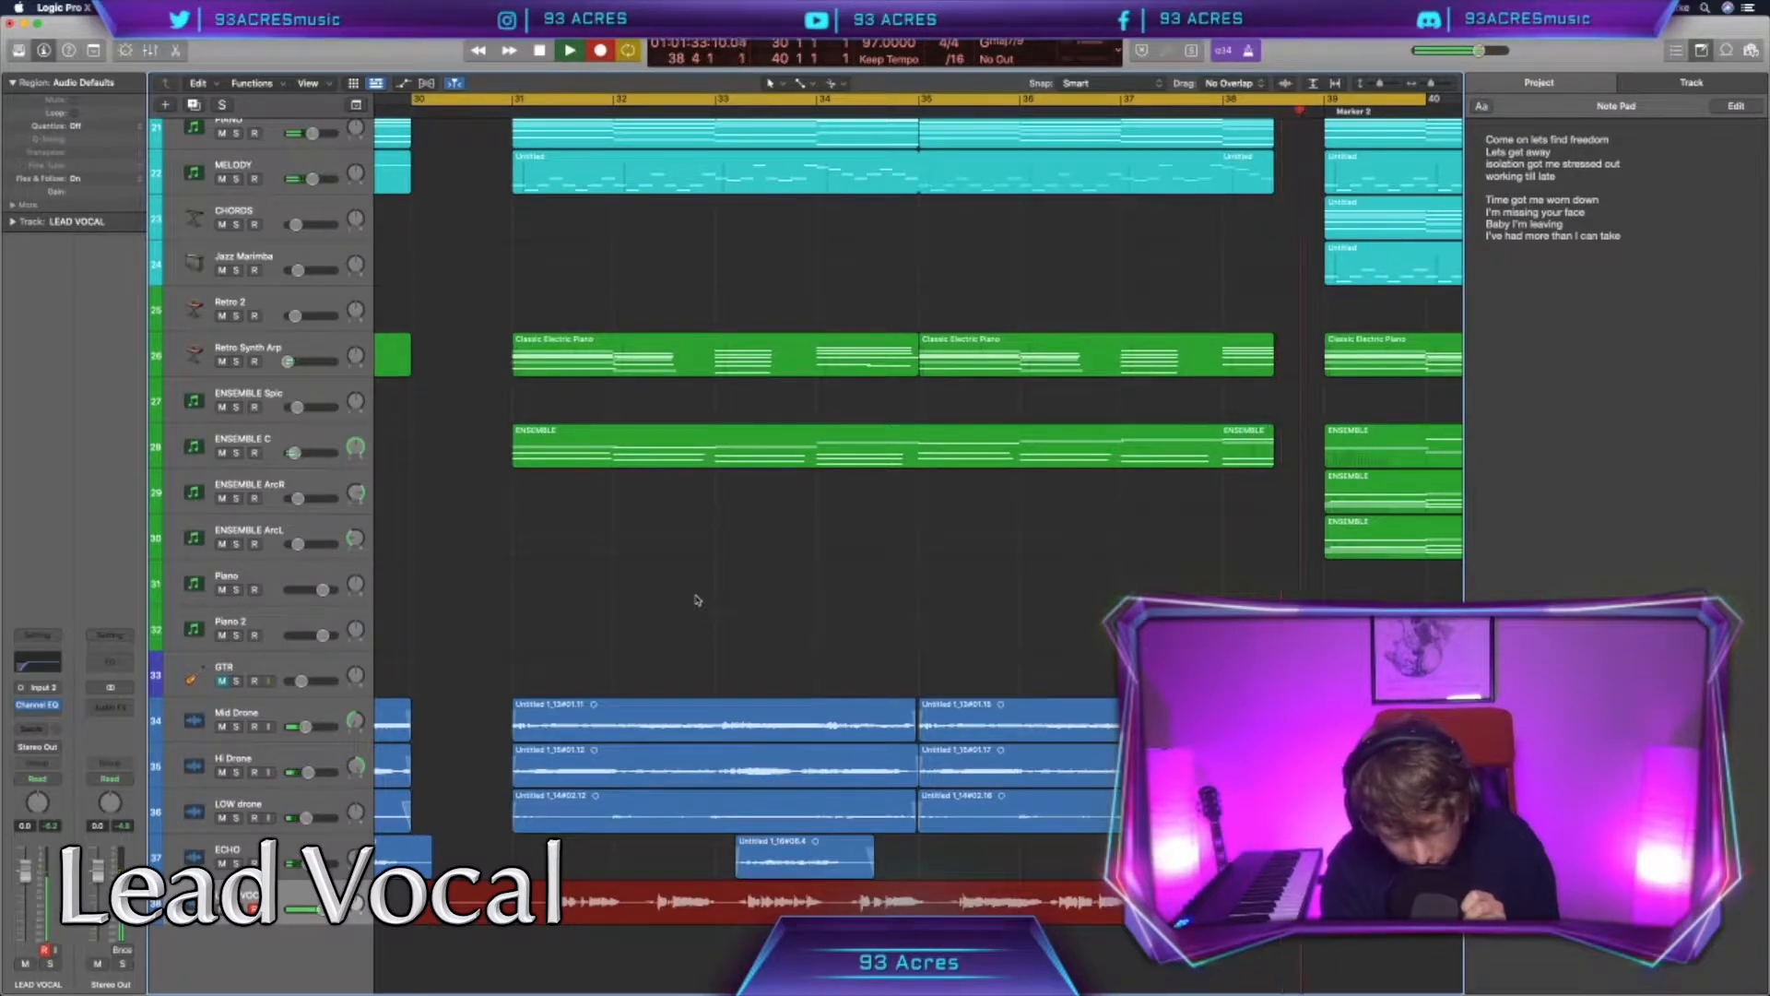
{"action": "key", "text": "space"}
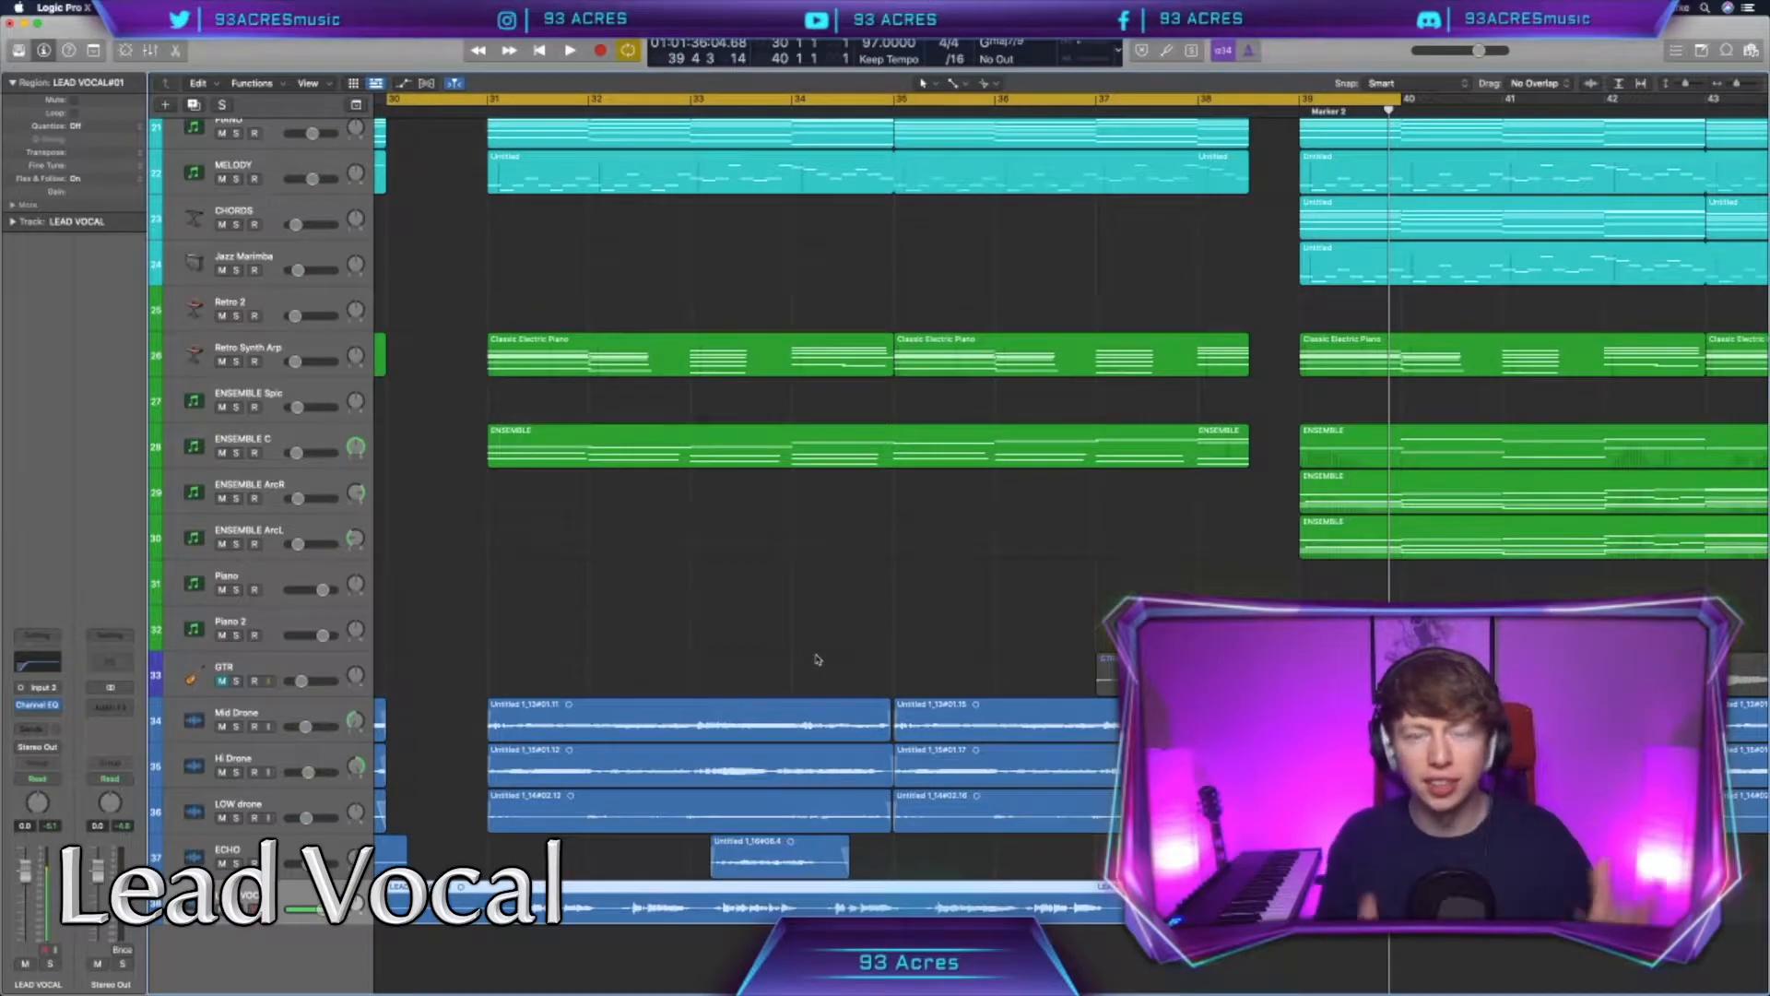
Step: Open the recorded LEAD VOCAL region in the audio track editor
{"action": "scroll", "coordinate": [815, 660], "scroll_direction": "right", "scroll_amount": 1}
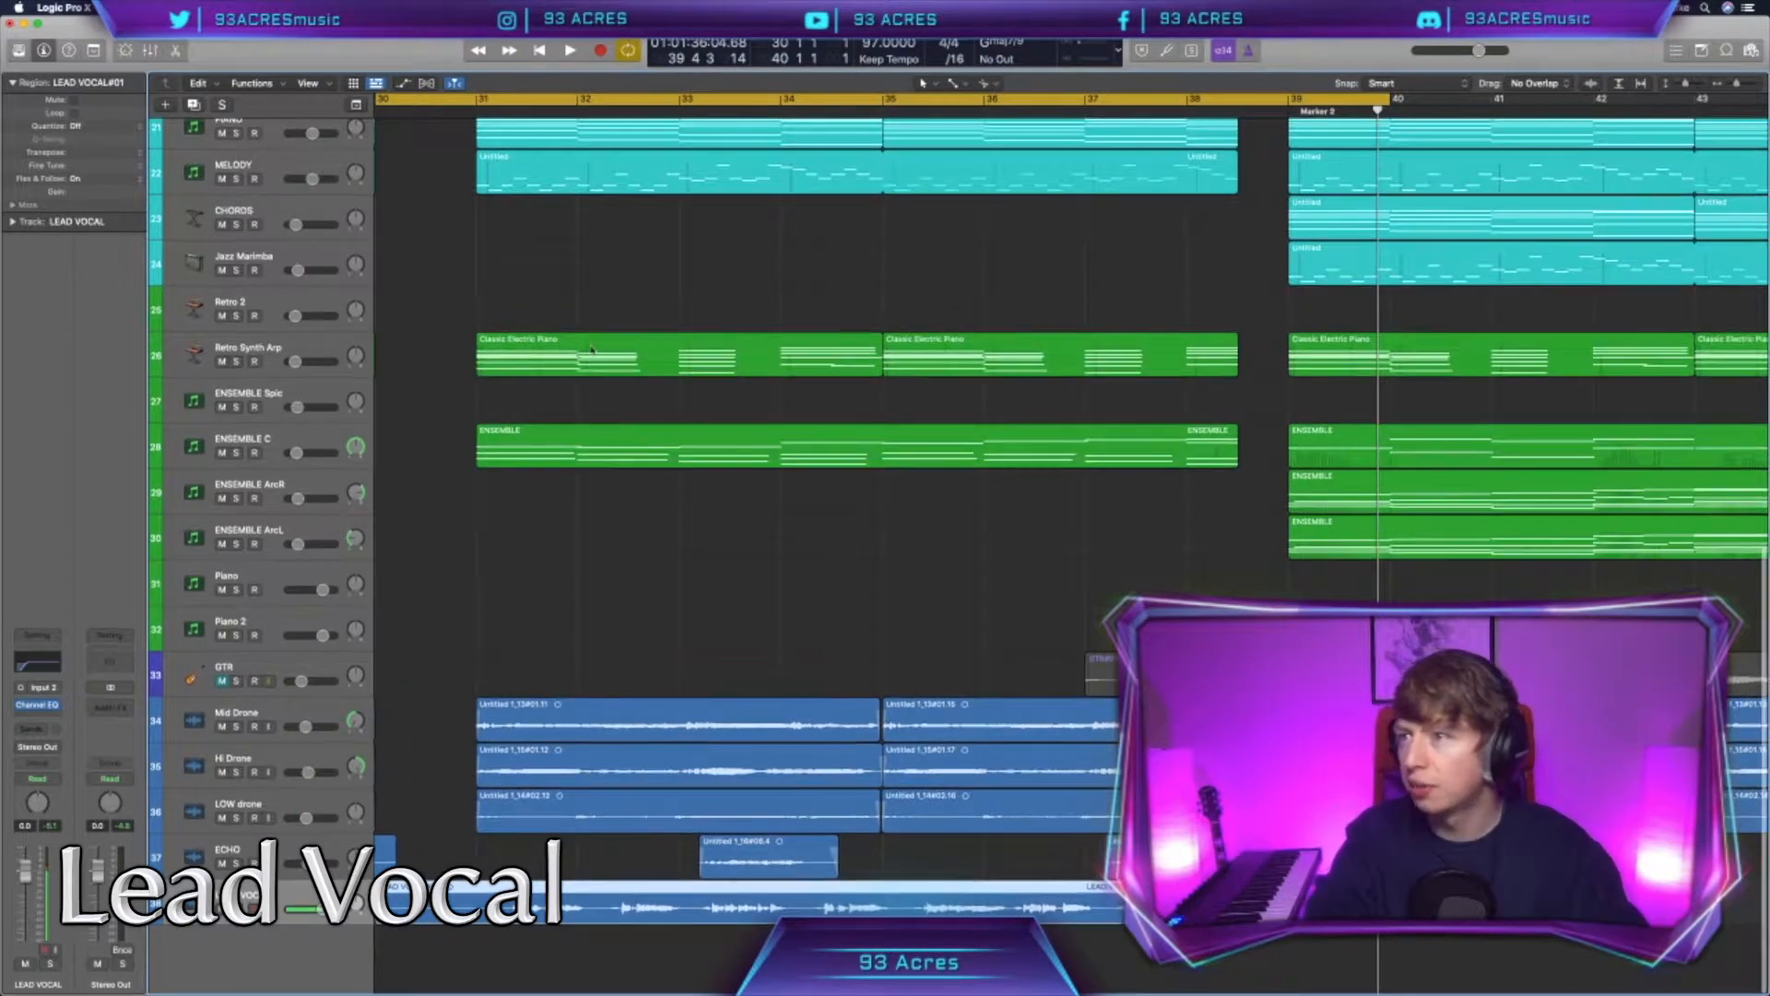
{"action": "left_click_drag", "start_coordinate": [479, 106], "coordinate": [1324, 164]}
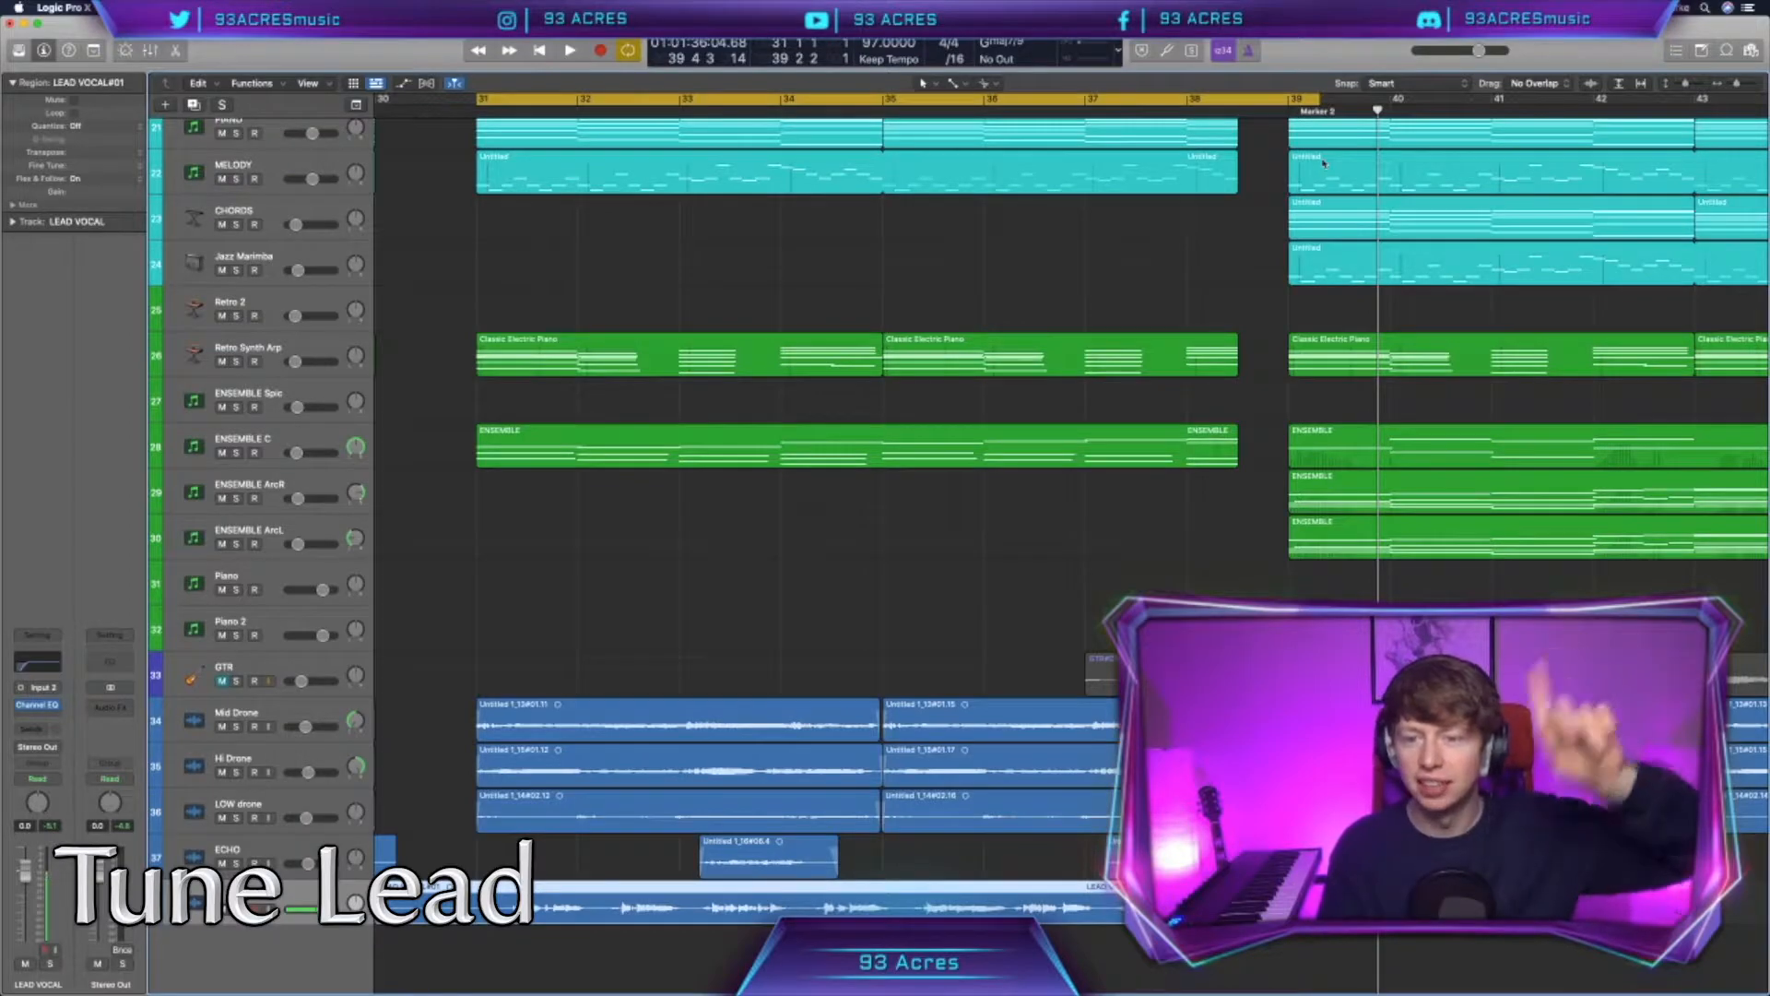
{"action": "key", "text": "e"}
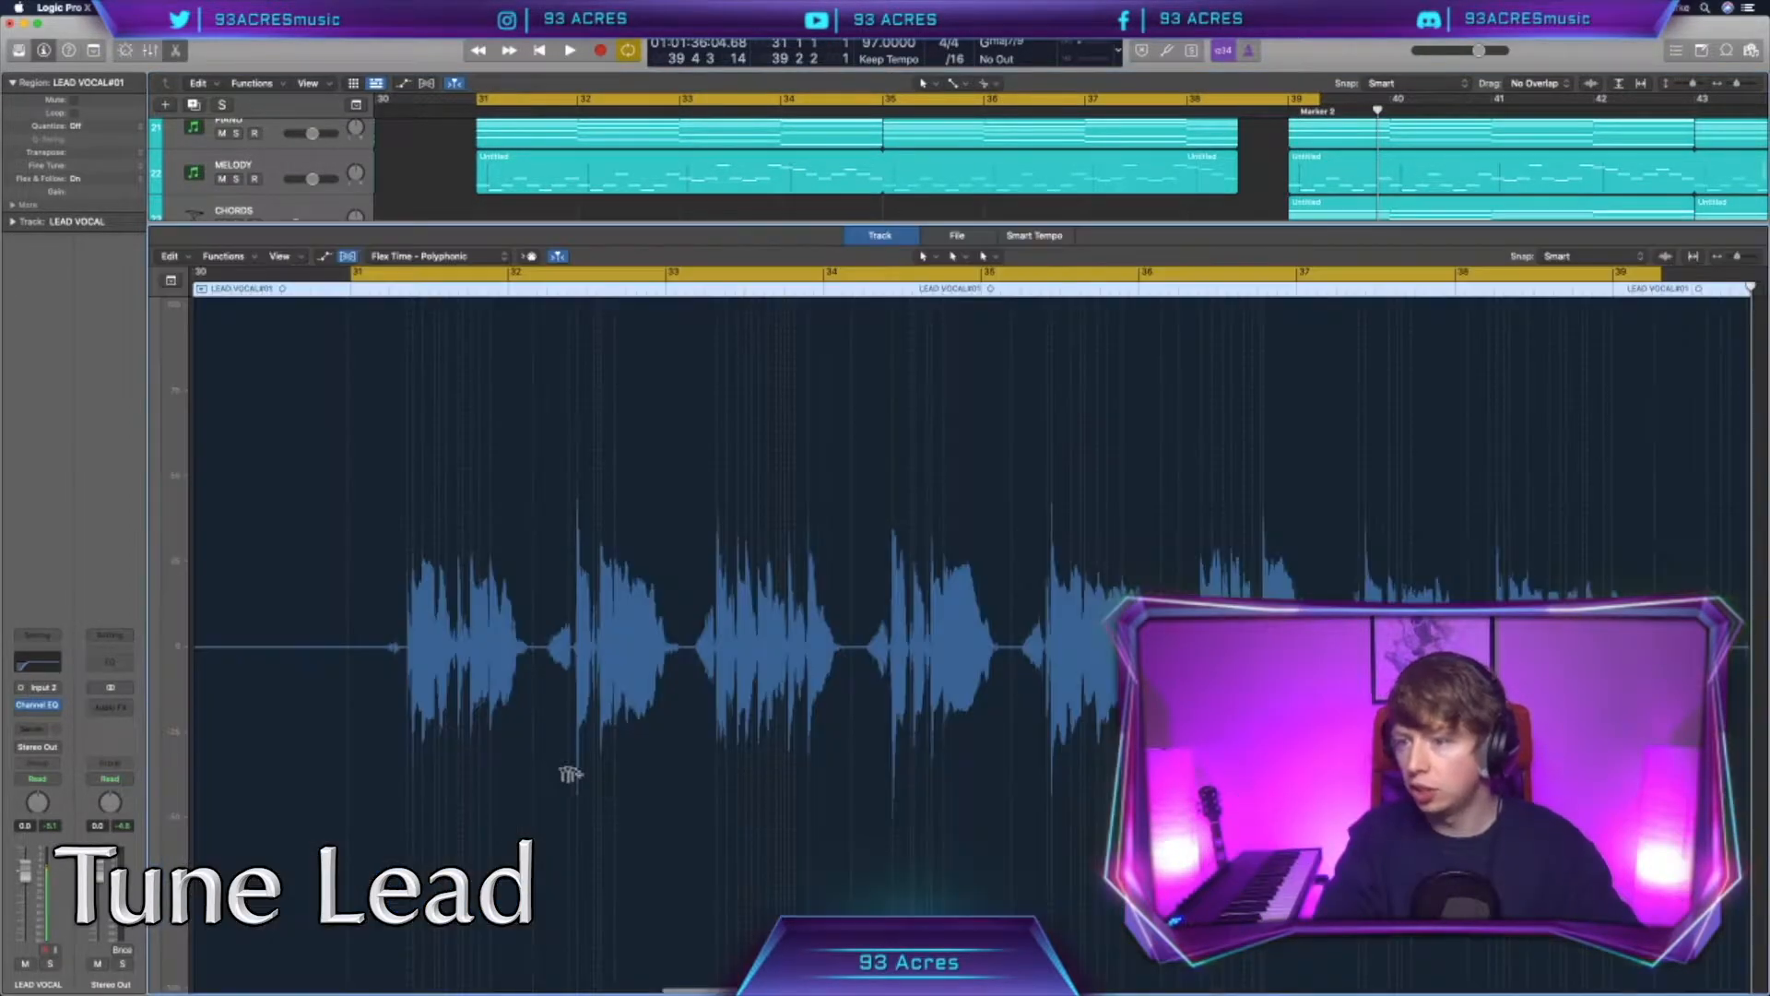
Step: Insert the Pitch Correction plug-in on the LEAD VOCAL channel, lower its Response setting and close its window
{"action": "left_click", "coordinate": [39, 705]}
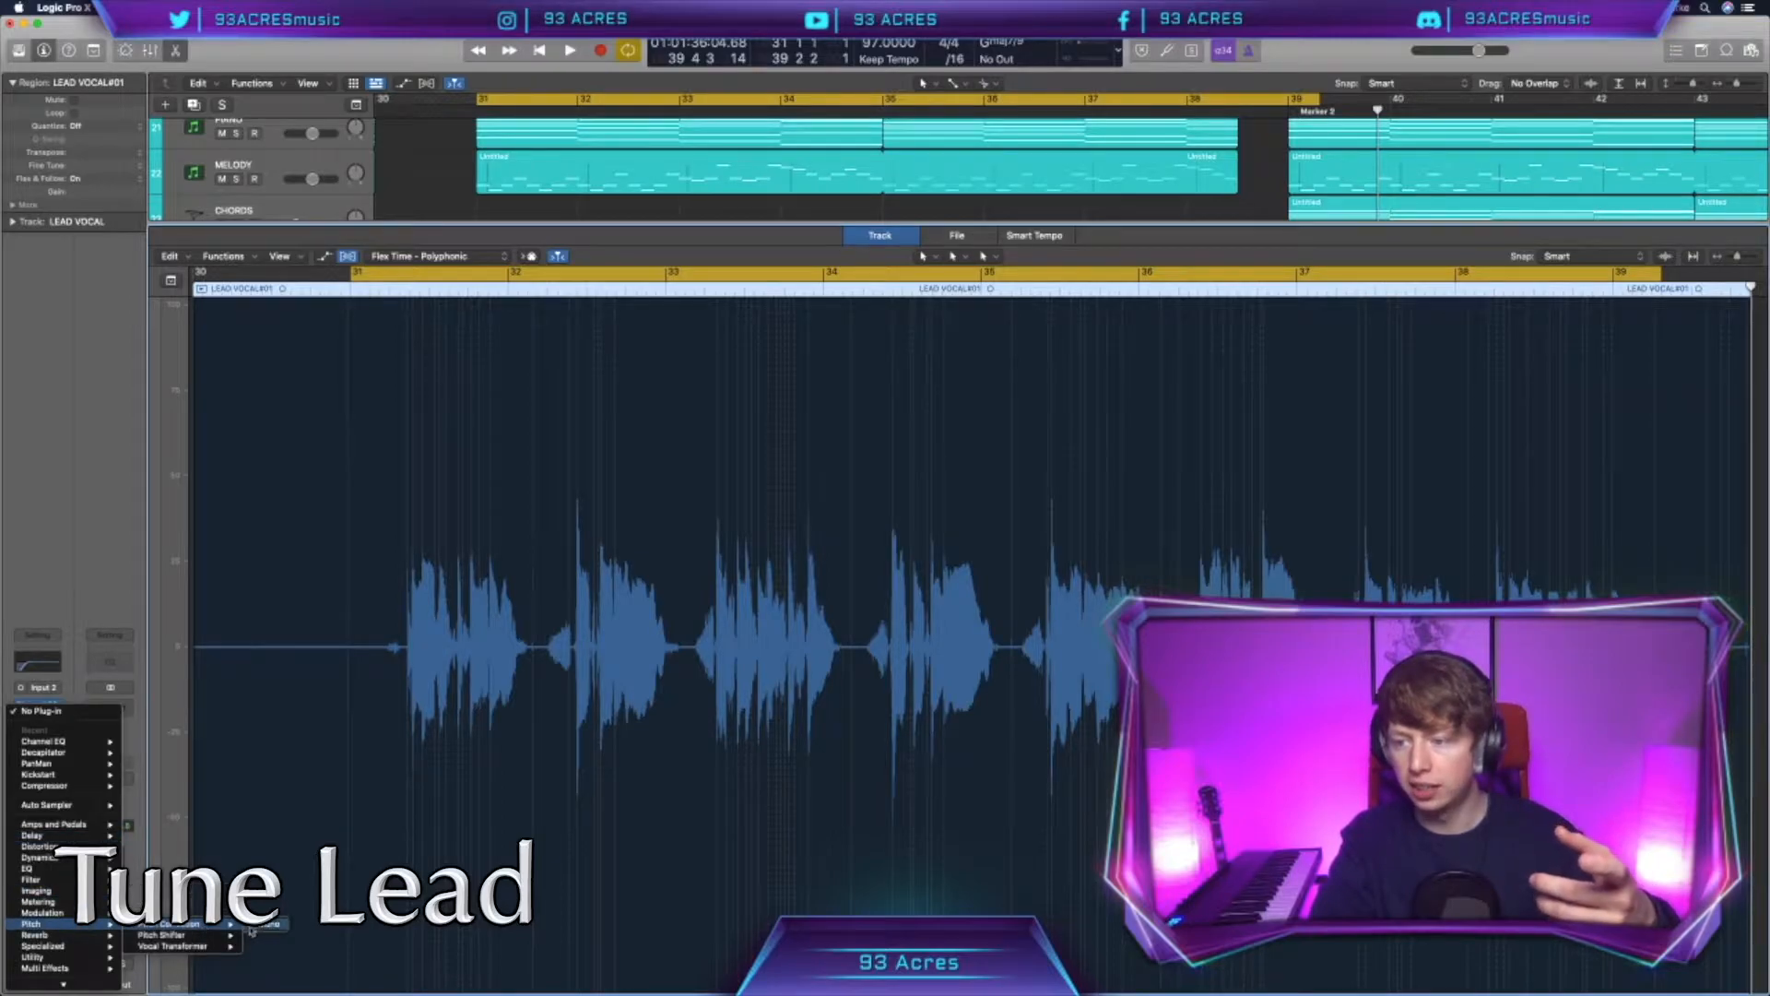
{"action": "left_click", "coordinate": [266, 924]}
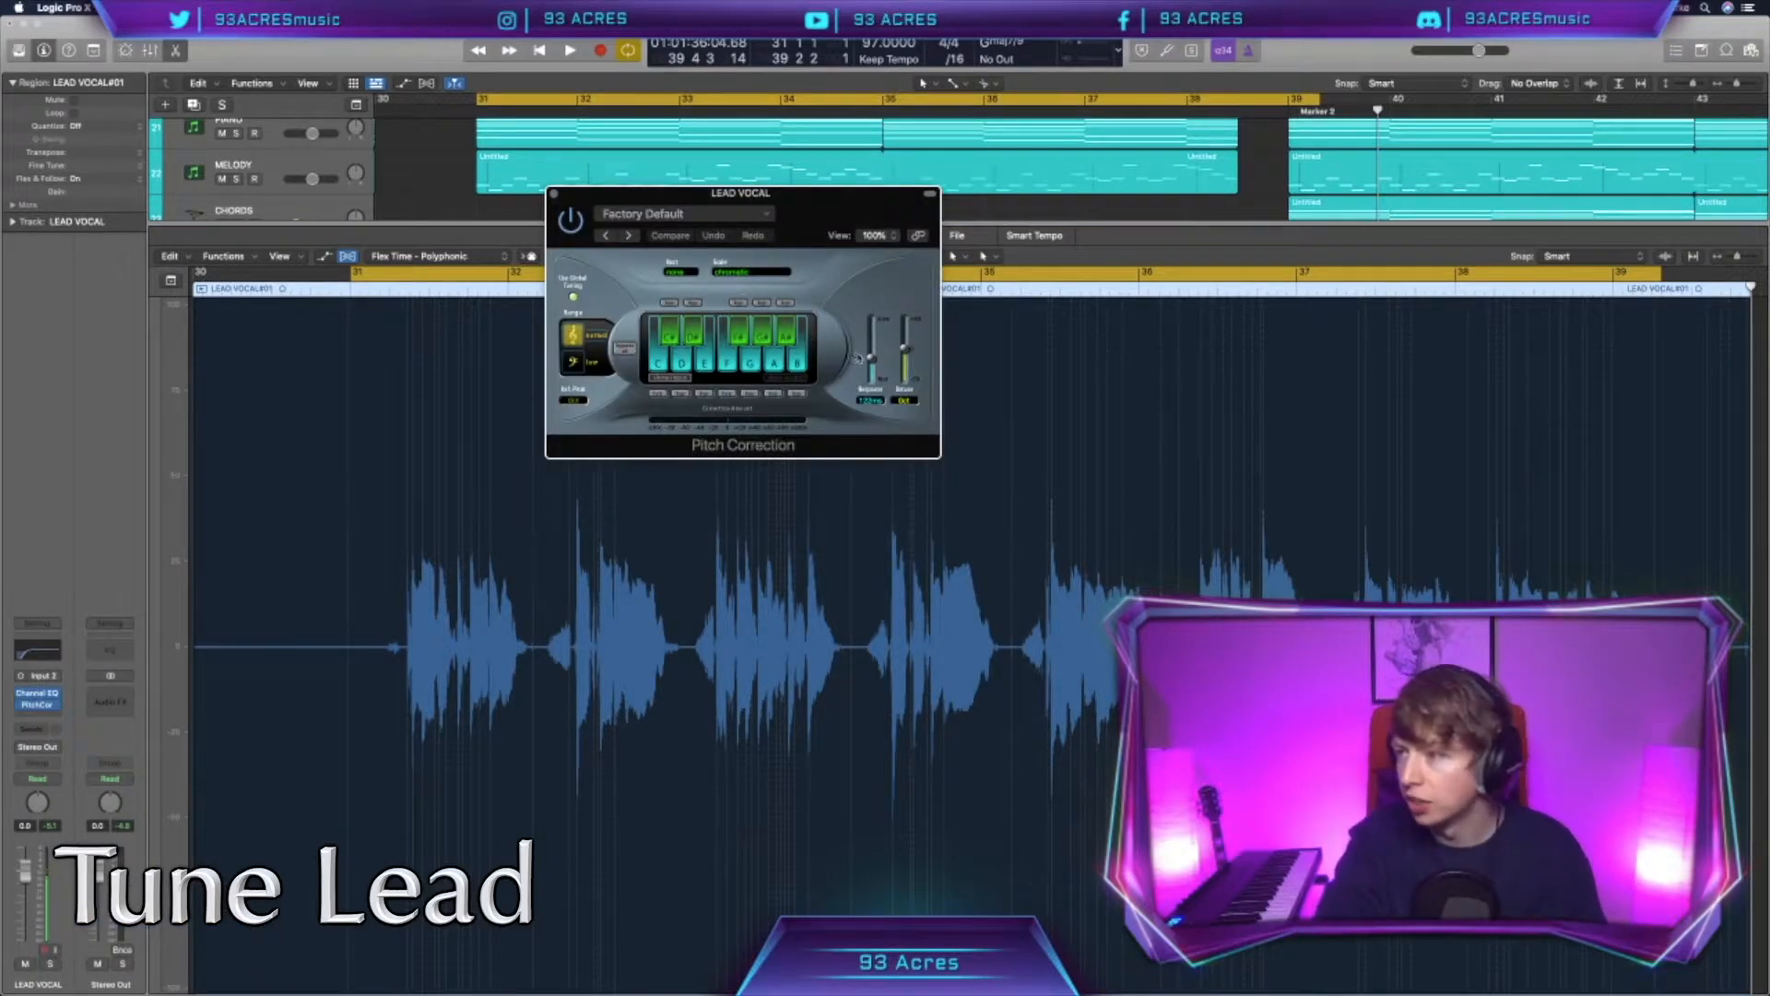
{"action": "mouse_move", "coordinate": [871, 358]}
{"action": "left_mouse_down"}
{"action": "mouse_move", "coordinate": [876, 408]}
{"action": "mouse_move", "coordinate": [879, 368]}
{"action": "left_mouse_up"}
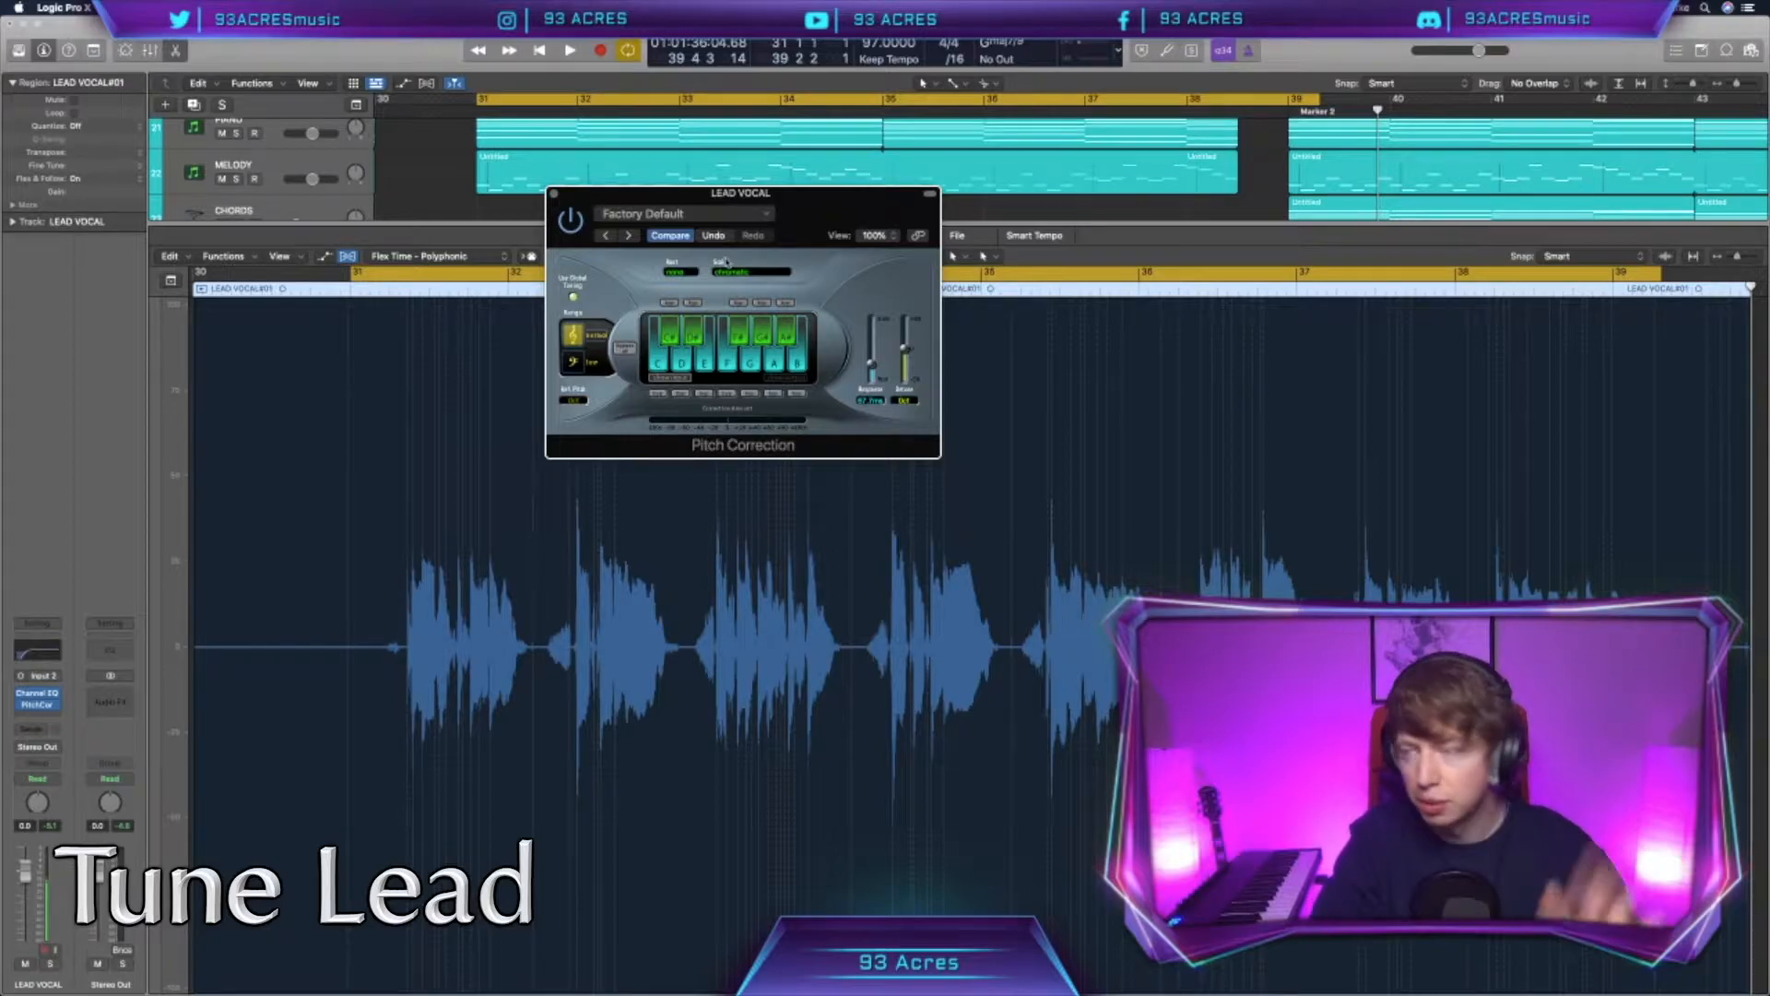
{"action": "left_click", "coordinate": [553, 193]}
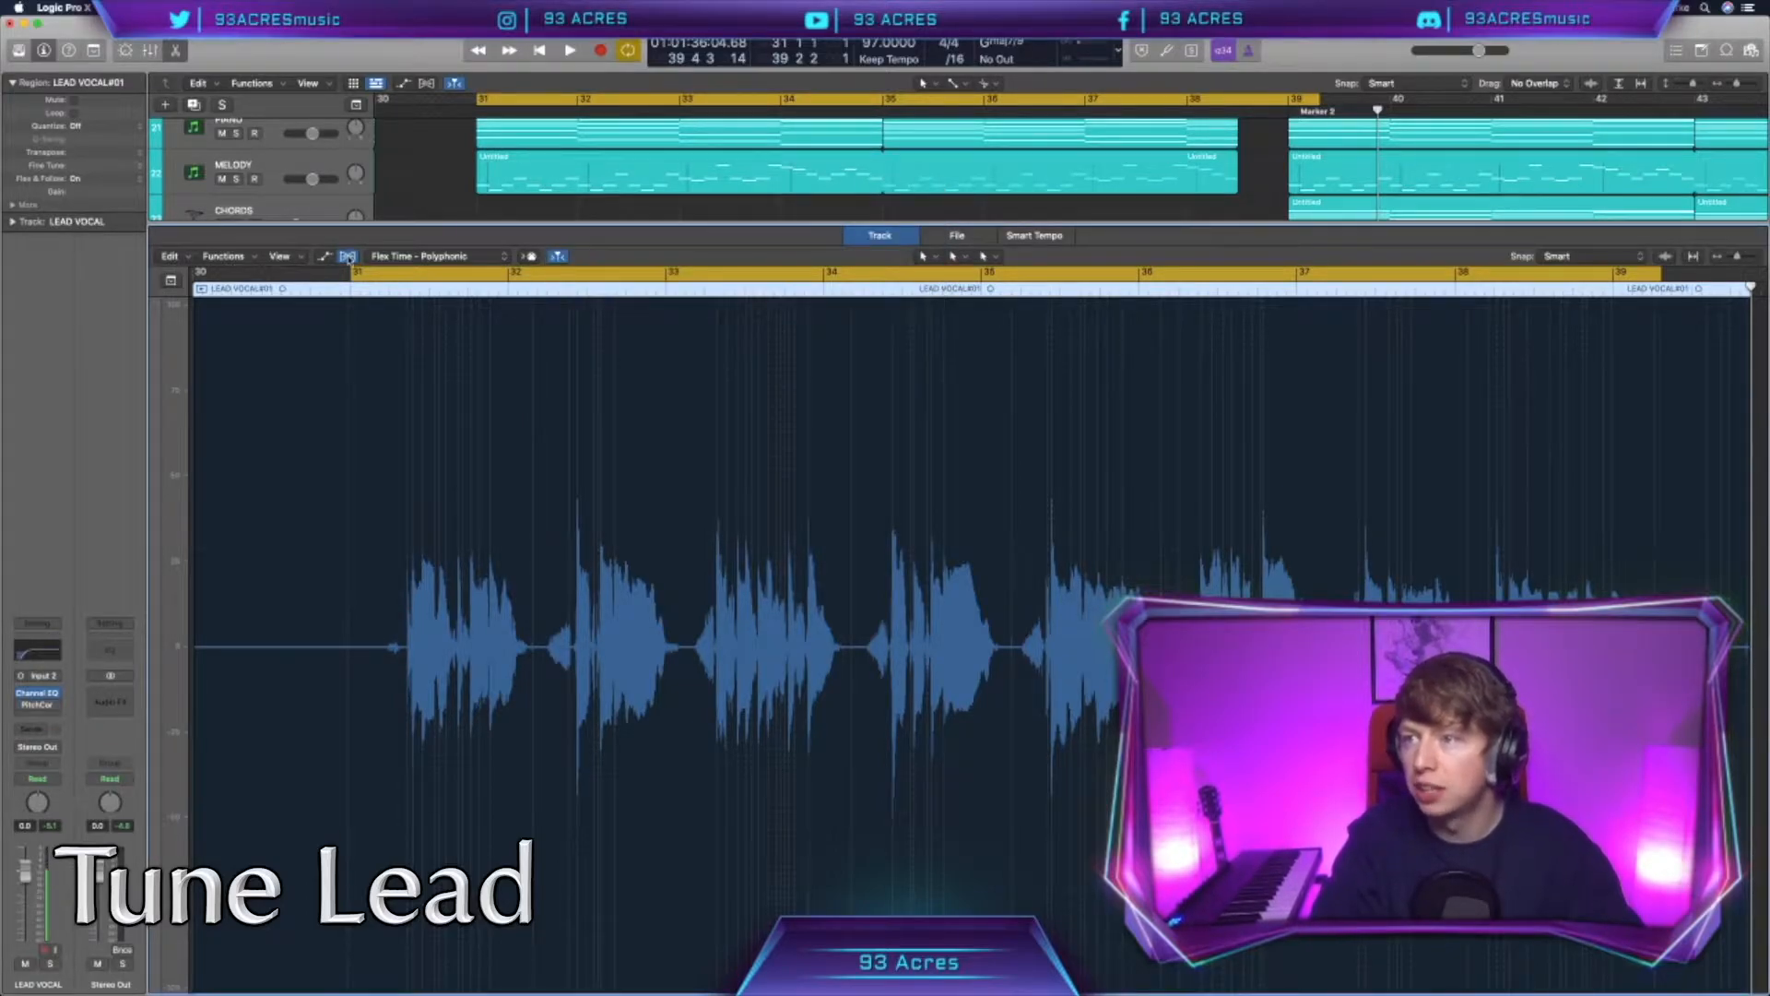
Step: Switch the LEAD VOCAL editor to Flex Pitch, set all notes' pitch correction to 100 and adjust the long note before bar 32
{"action": "left_click", "coordinate": [437, 256]}
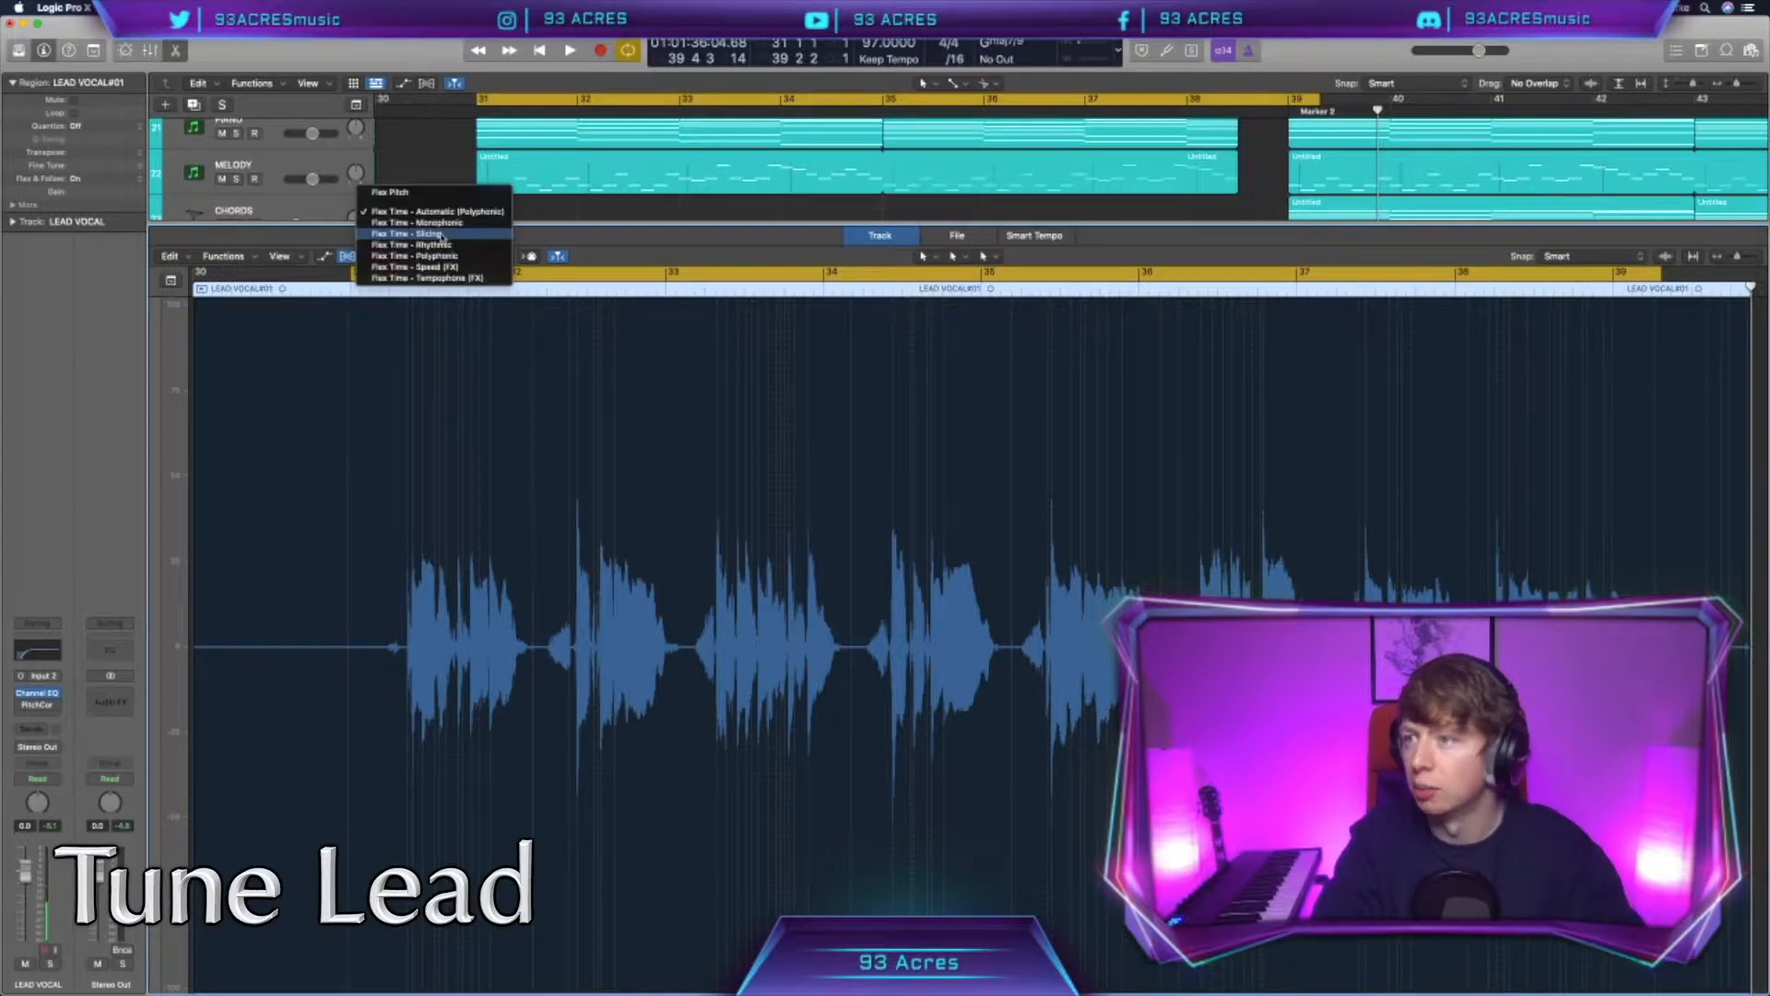
{"action": "left_click", "coordinate": [420, 192]}
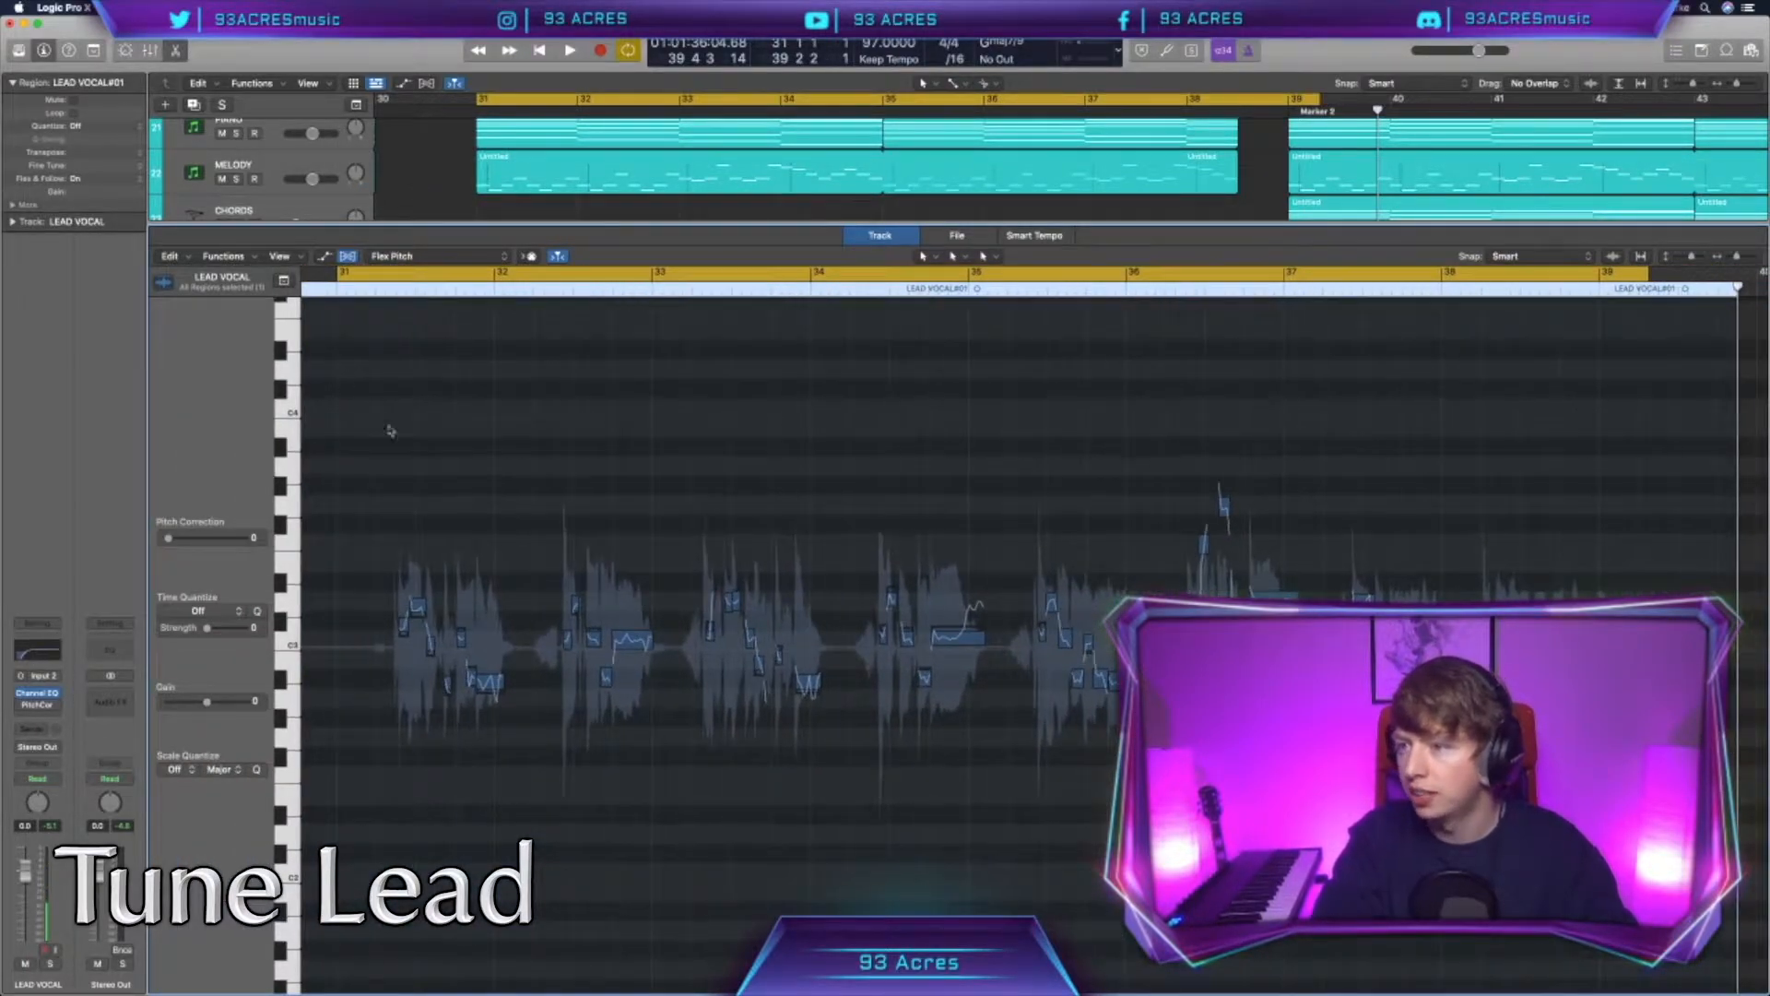
{"action": "key", "text": "super+a"}
{"action": "left_click_drag", "start_coordinate": [218, 542], "coordinate": [248, 540]}
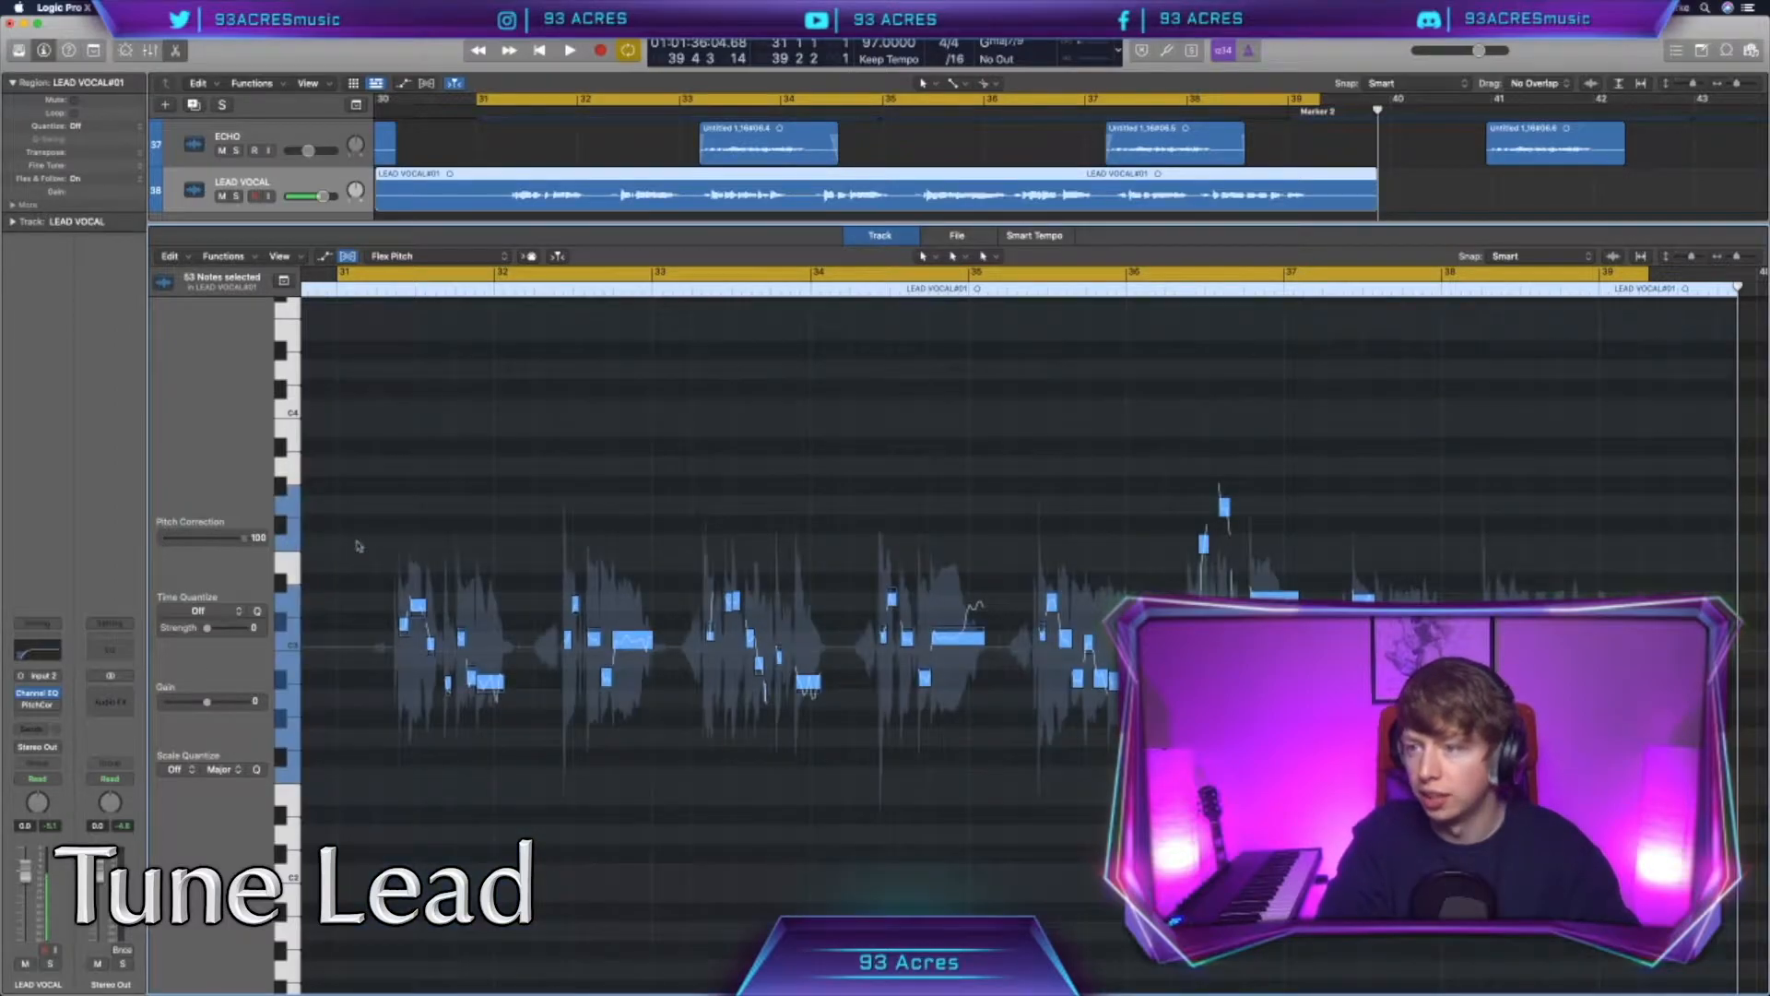
{"action": "left_click_drag", "start_coordinate": [490, 693], "coordinate": [491, 698]}
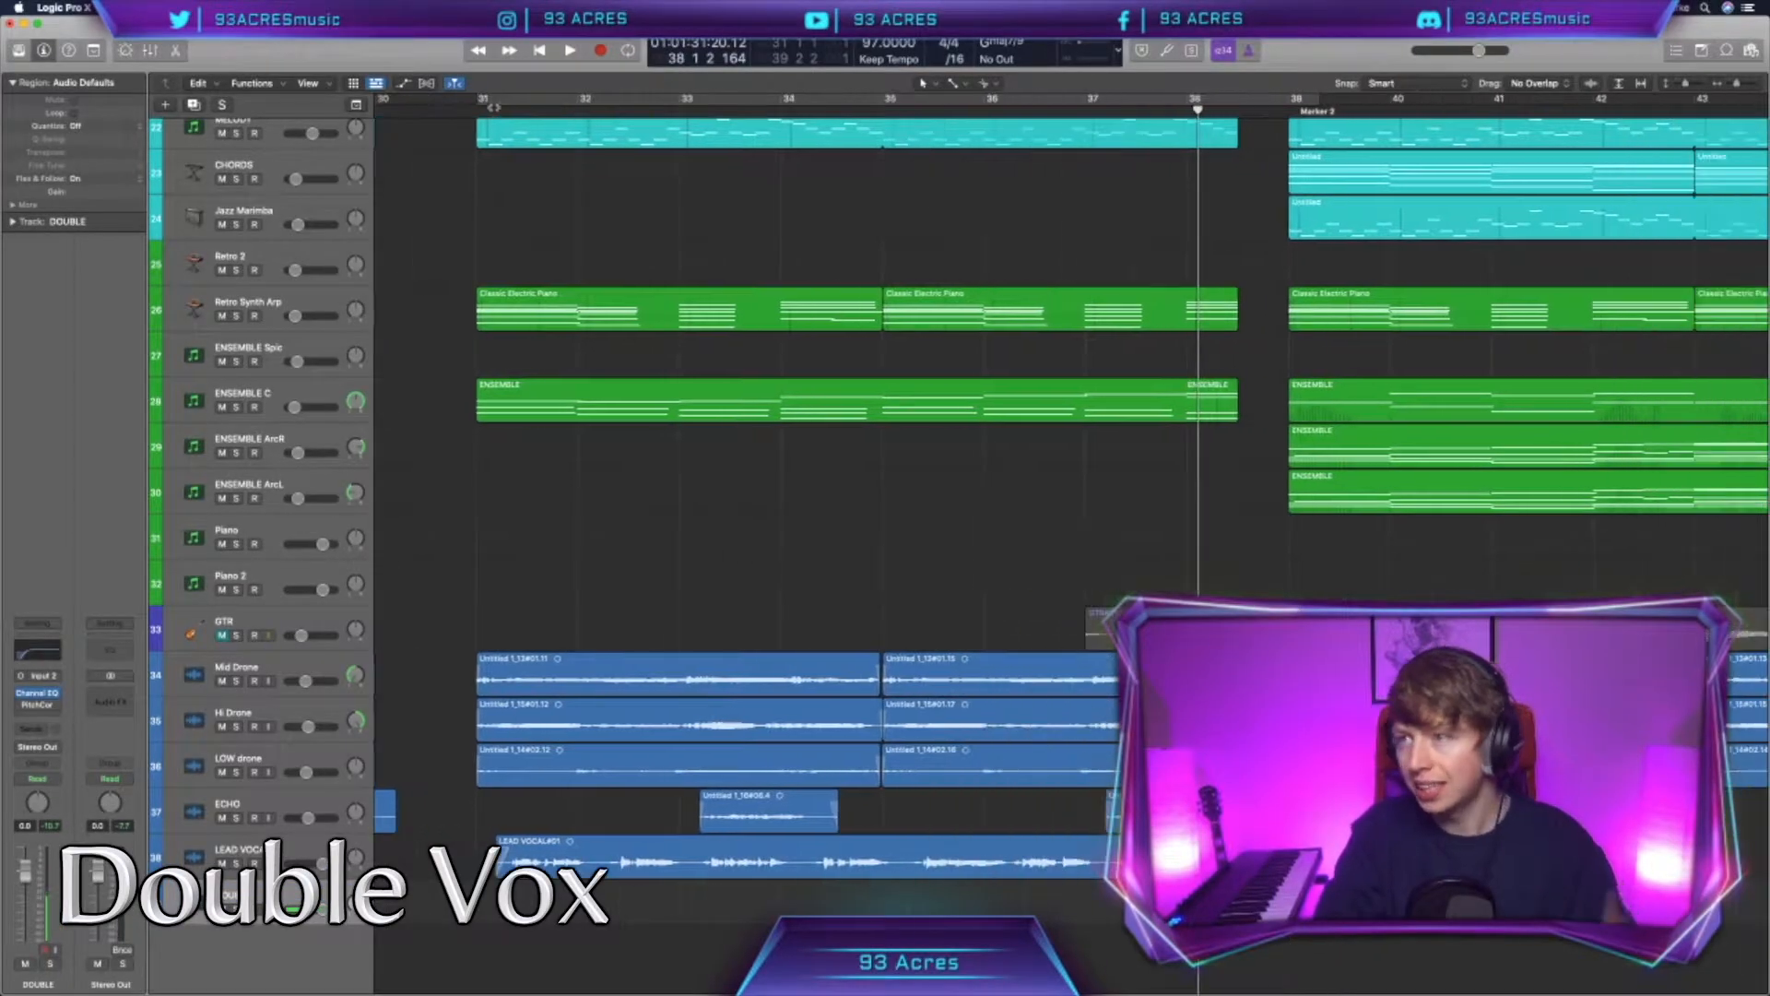
Step: Activate the cycle range from bar 30 to just past bar 39 and record a doubled vocal take on the DOUBLE track
{"action": "left_click", "coordinate": [547, 99]}
{"action": "scroll", "coordinate": [471, 111], "scroll_direction": "left", "scroll_amount": 3}
{"action": "left_click_drag", "start_coordinate": [595, 98], "coordinate": [490, 95]}
{"action": "scroll", "coordinate": [676, 553], "scroll_direction": "right", "scroll_amount": 1}
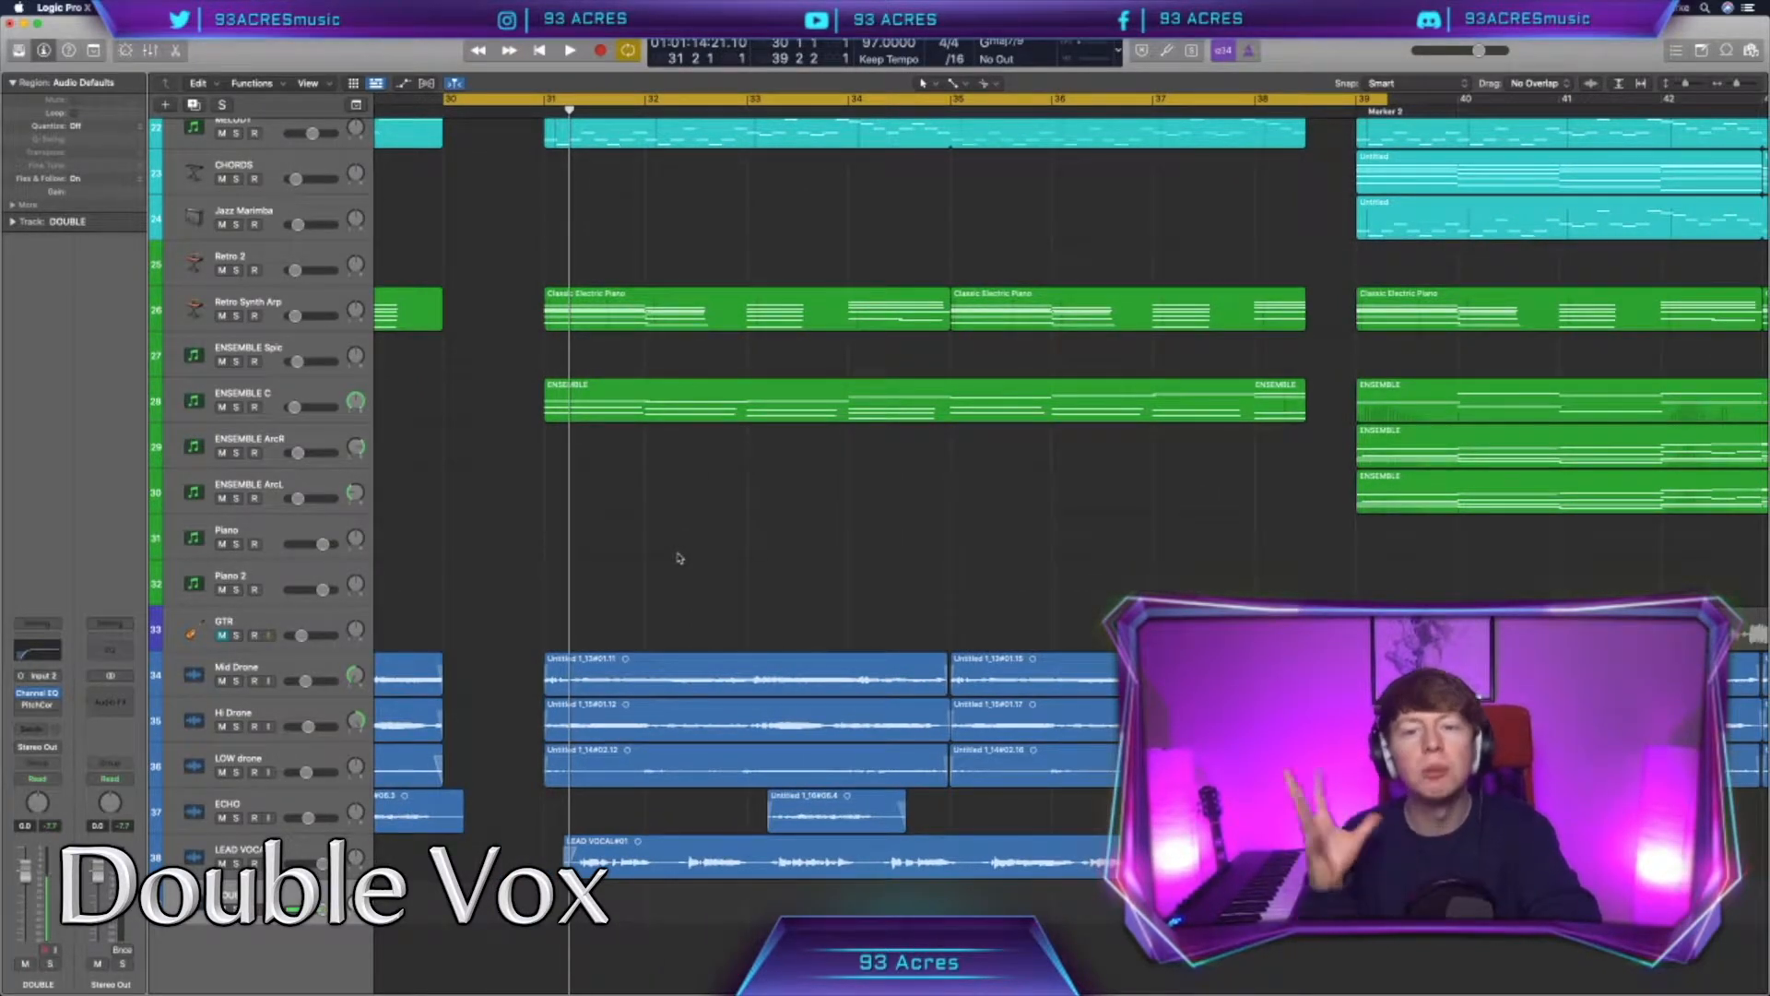
{"action": "key", "text": "r"}
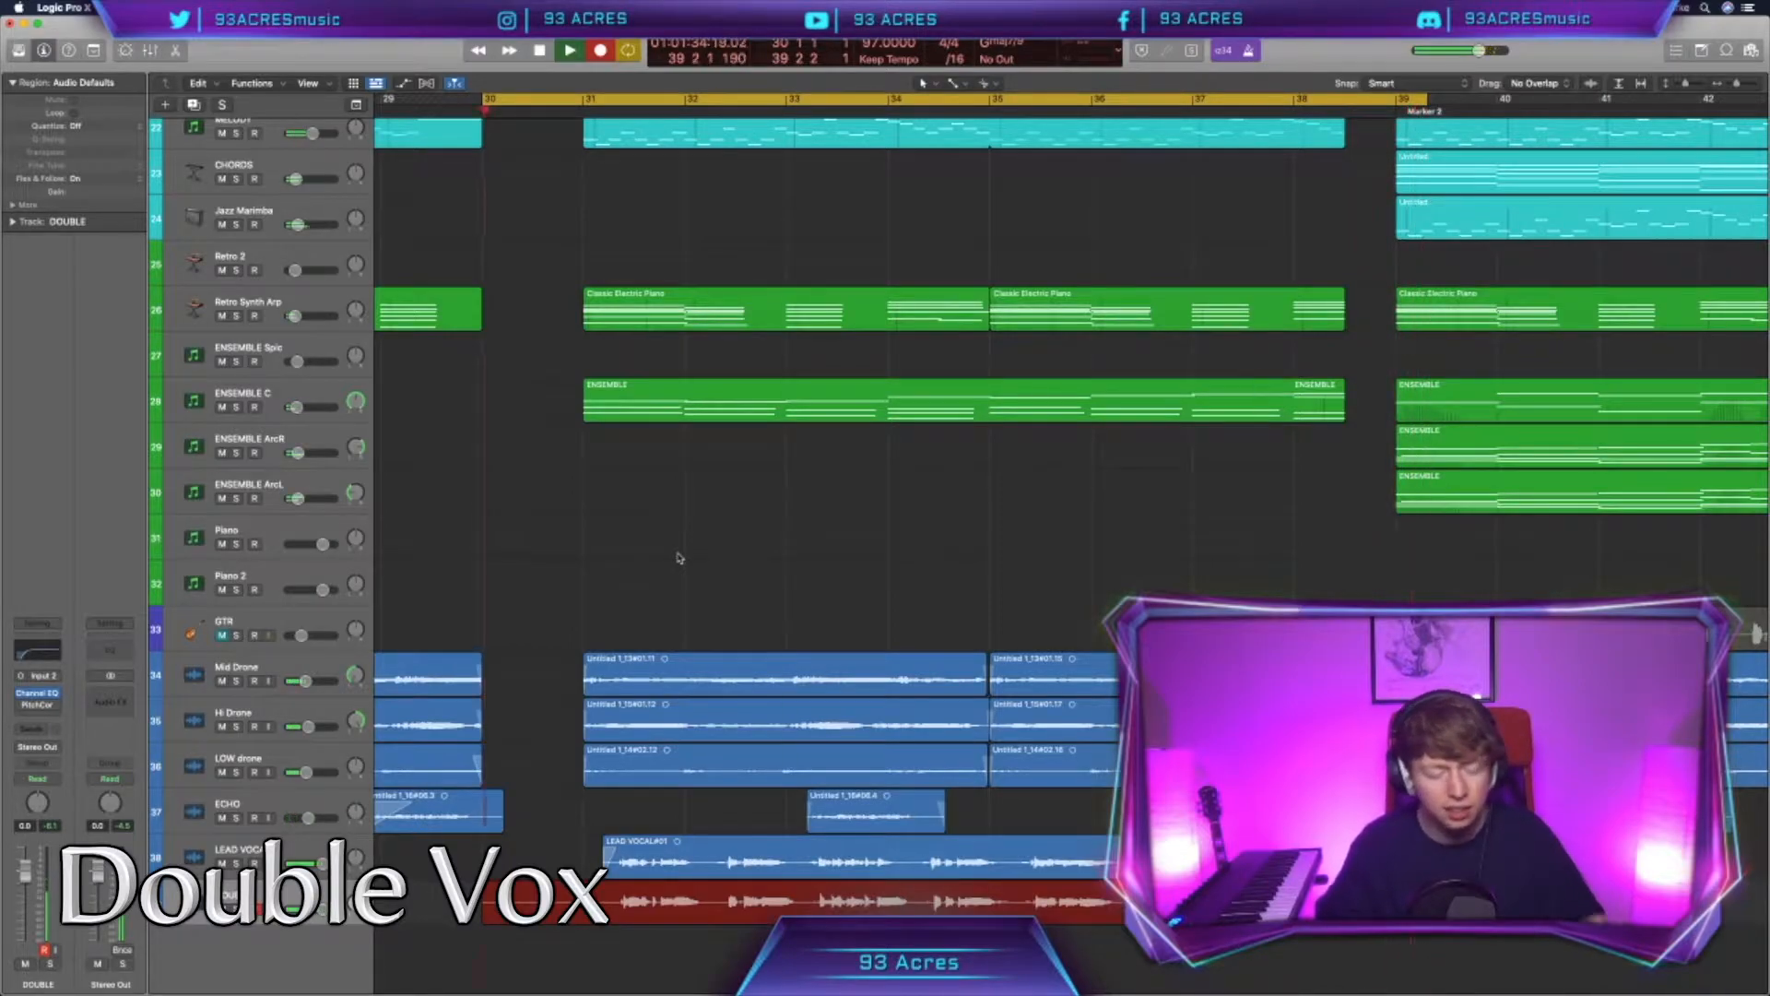
{"action": "key", "text": "space"}
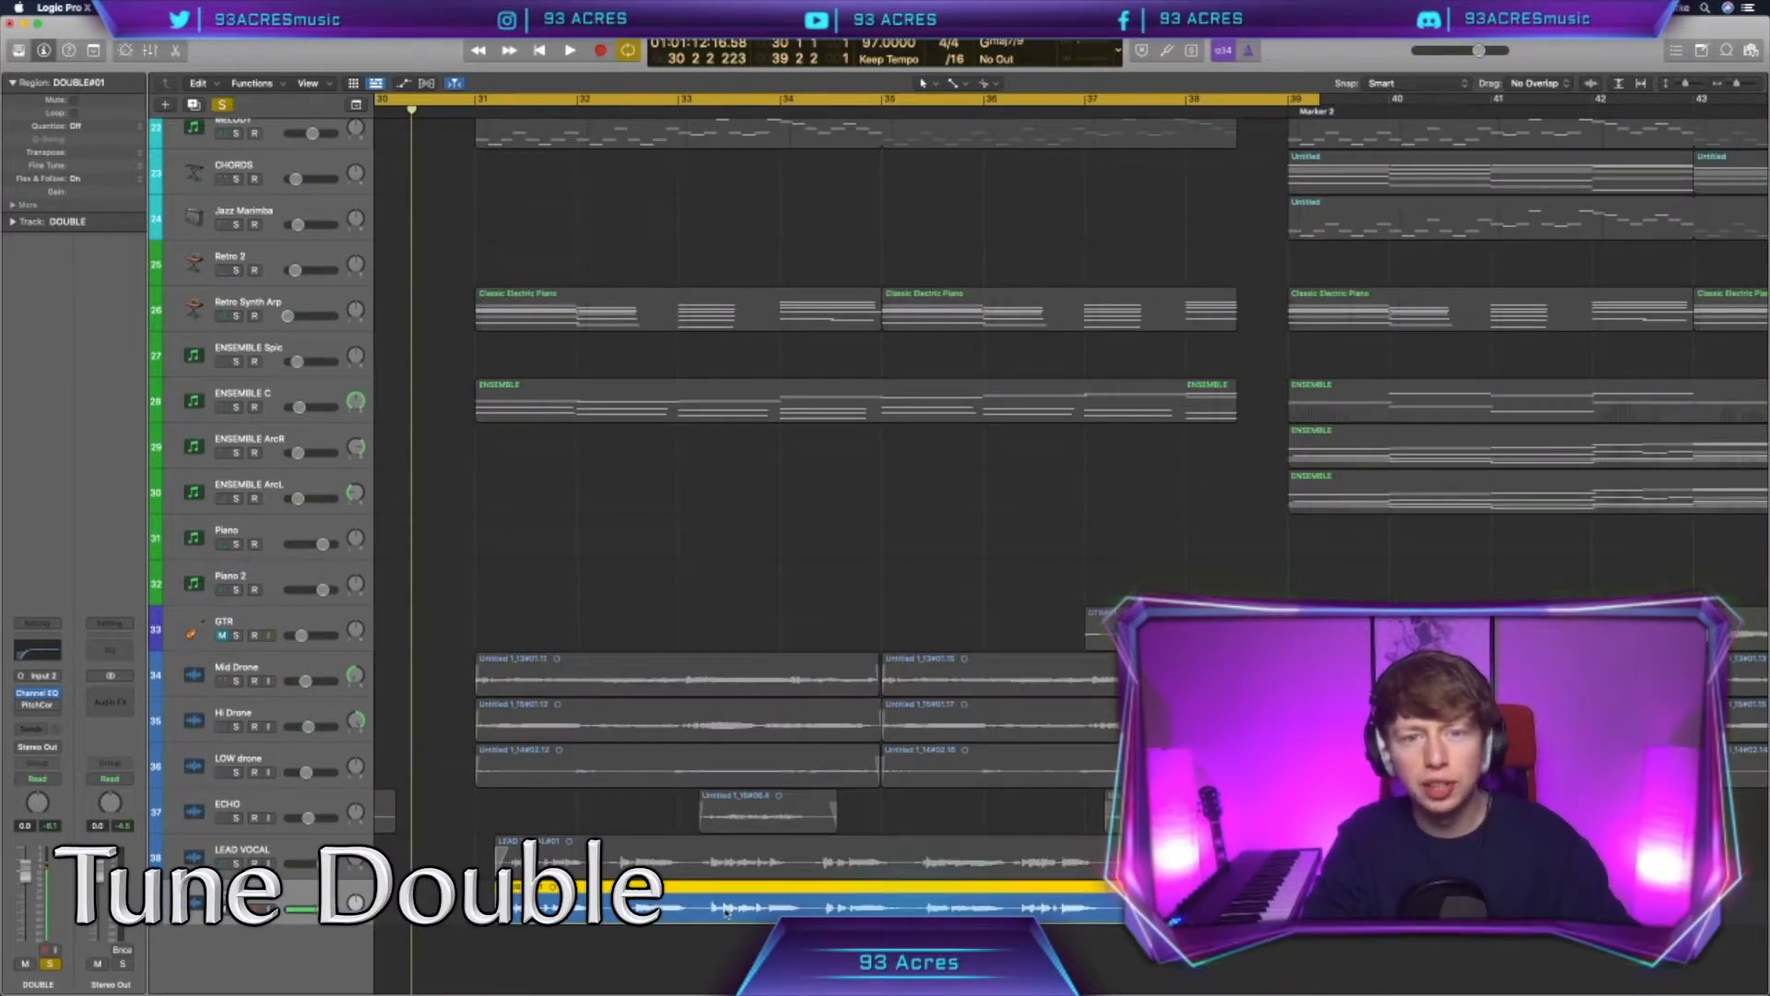
Step: Open the DOUBLE region in the editor, set all its notes' pitch correction to 100 and adjust the long note at bar 34
{"action": "key", "text": "e"}
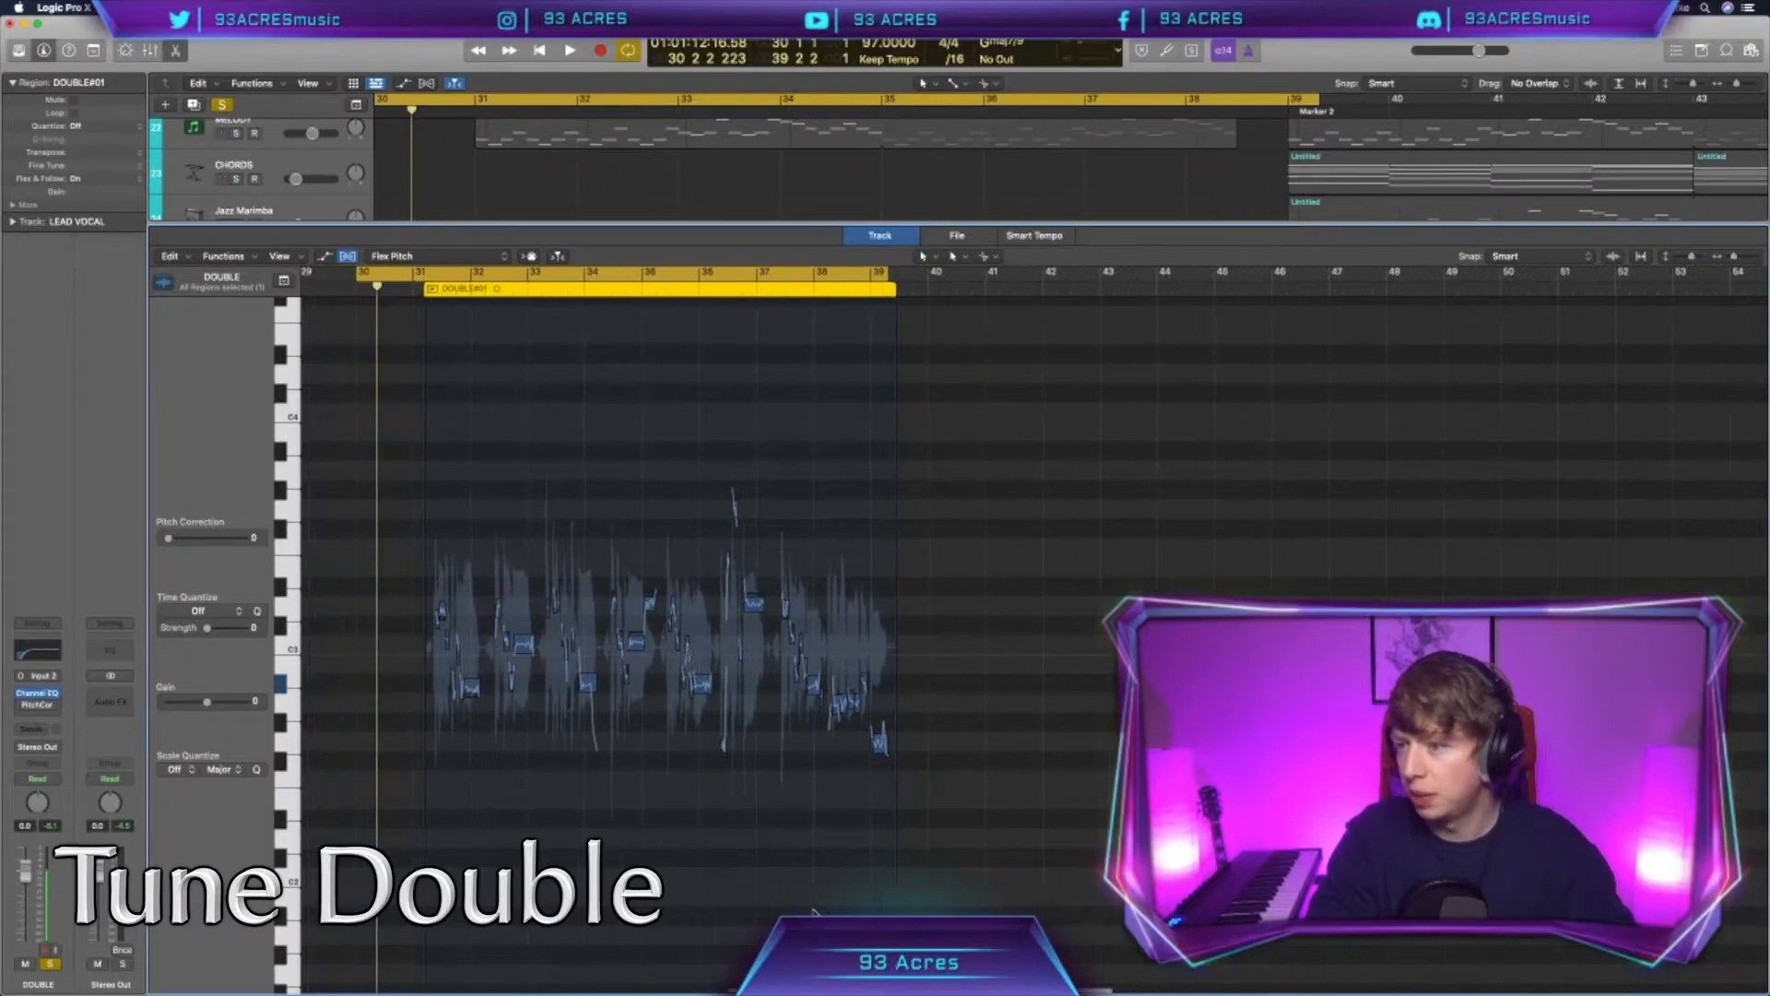
{"action": "left_click_drag", "start_coordinate": [410, 458], "coordinate": [387, 447]}
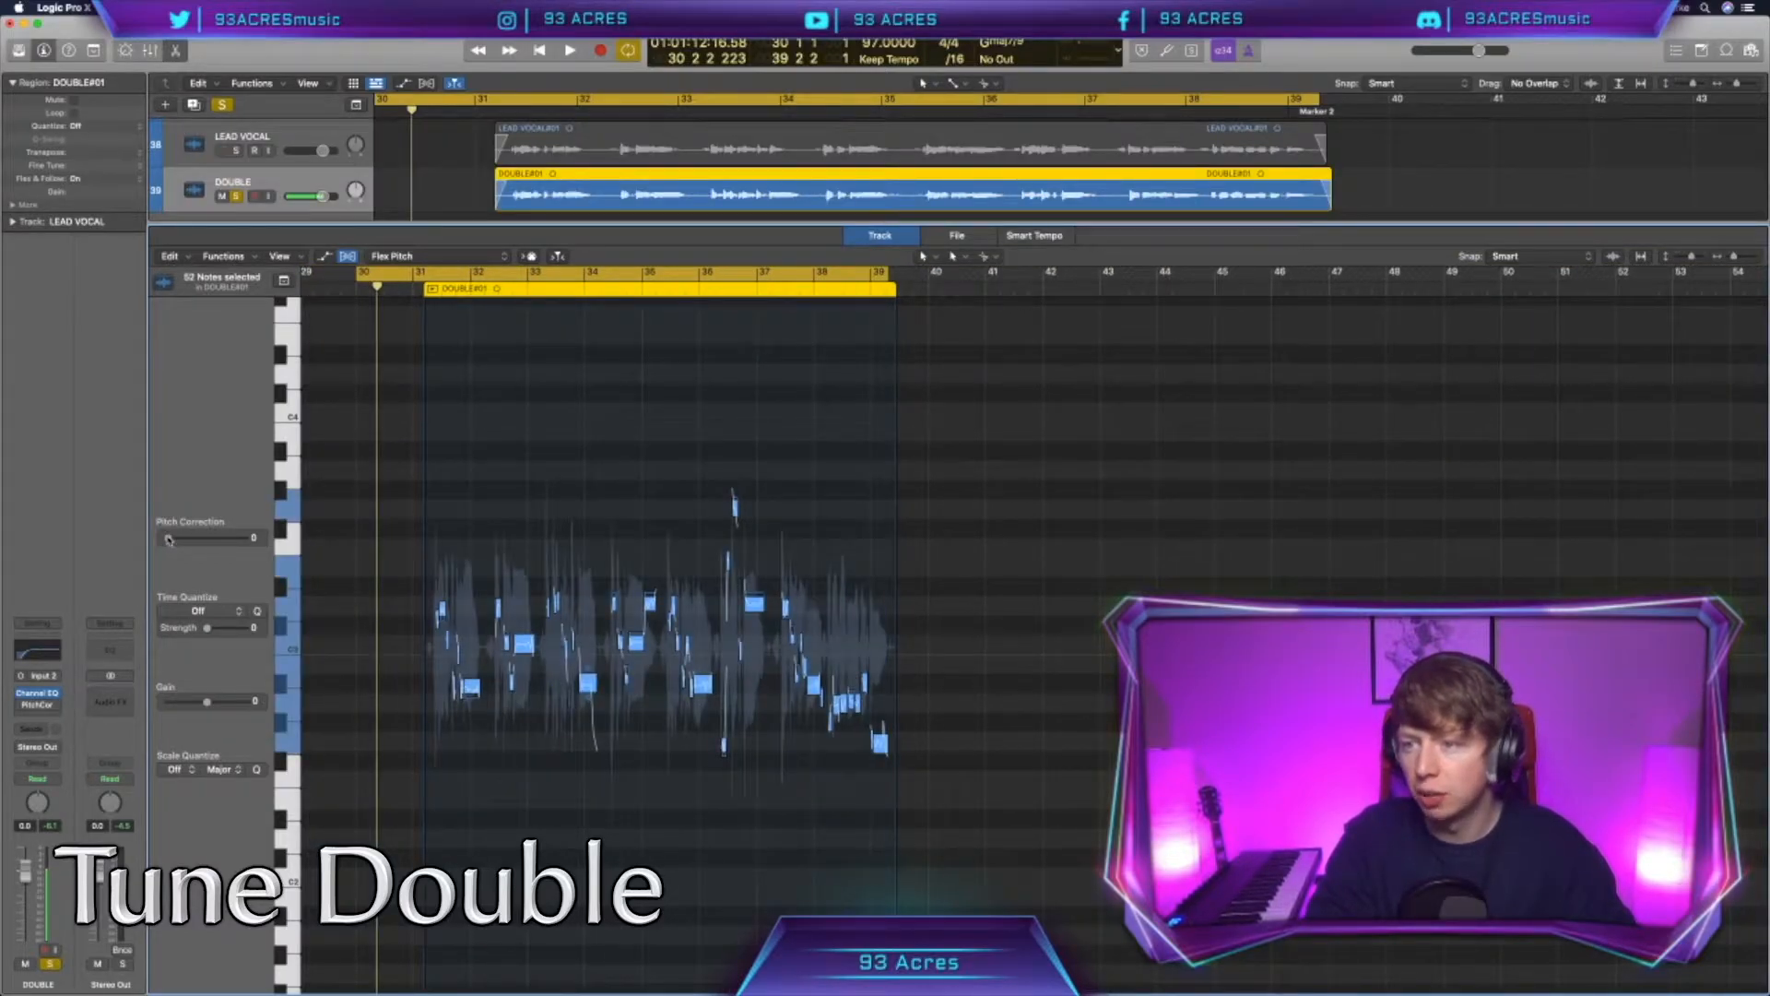
{"action": "left_click_drag", "start_coordinate": [169, 538], "coordinate": [502, 684]}
{"action": "key", "text": "z"}
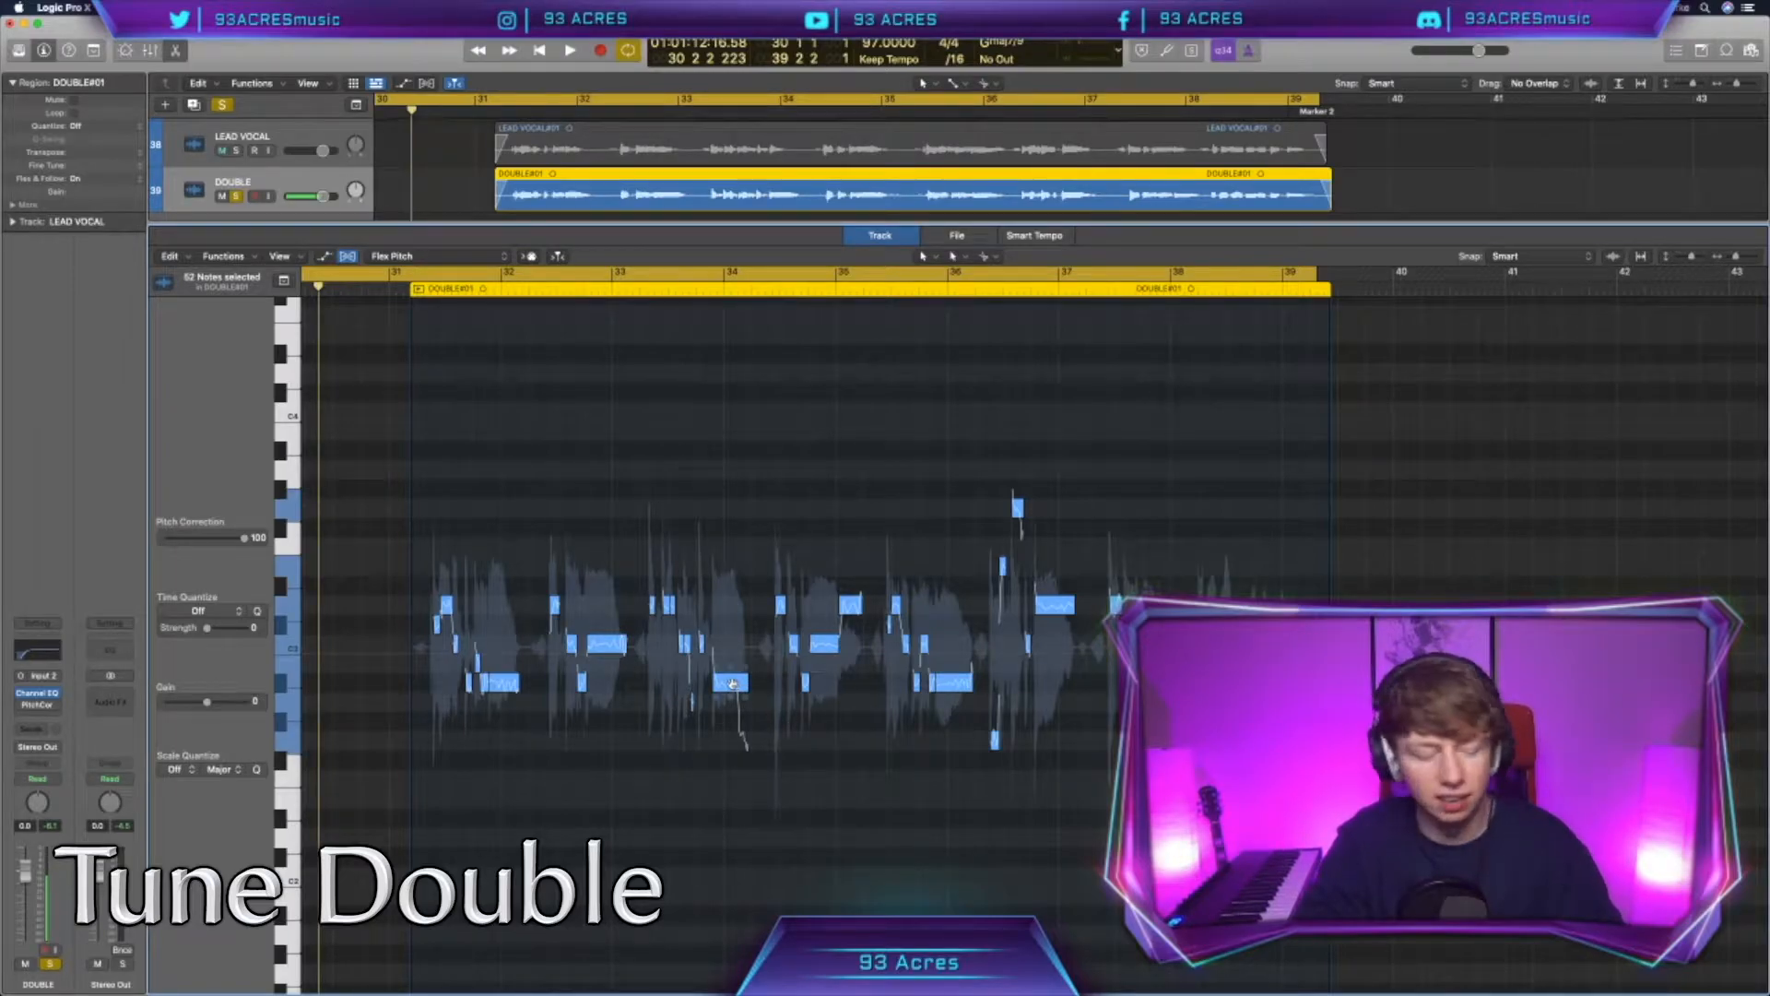
{"action": "left_click_drag", "start_coordinate": [729, 707], "coordinate": [734, 687]}
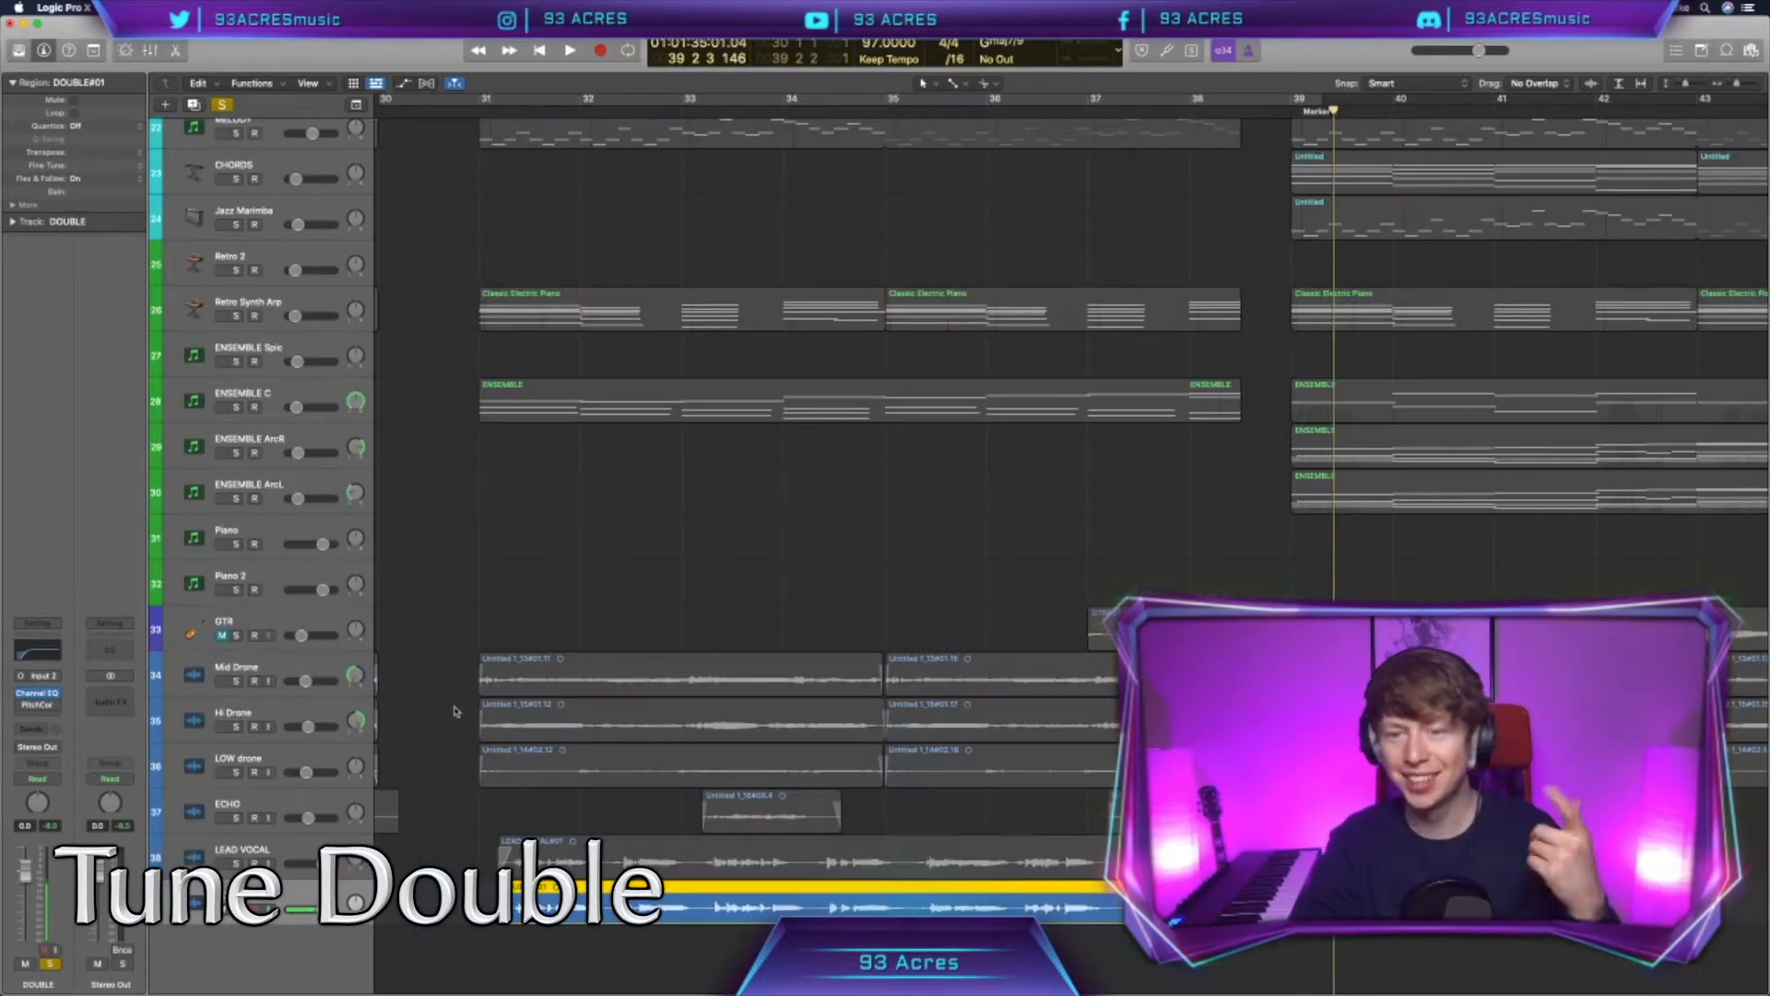
Step: Record a low vocal take on the LOW DOUBLE track and trim the region's start to just after bar 31, matching the vocals above
{"action": "scroll", "coordinate": [454, 711], "scroll_direction": "right", "scroll_amount": 1}
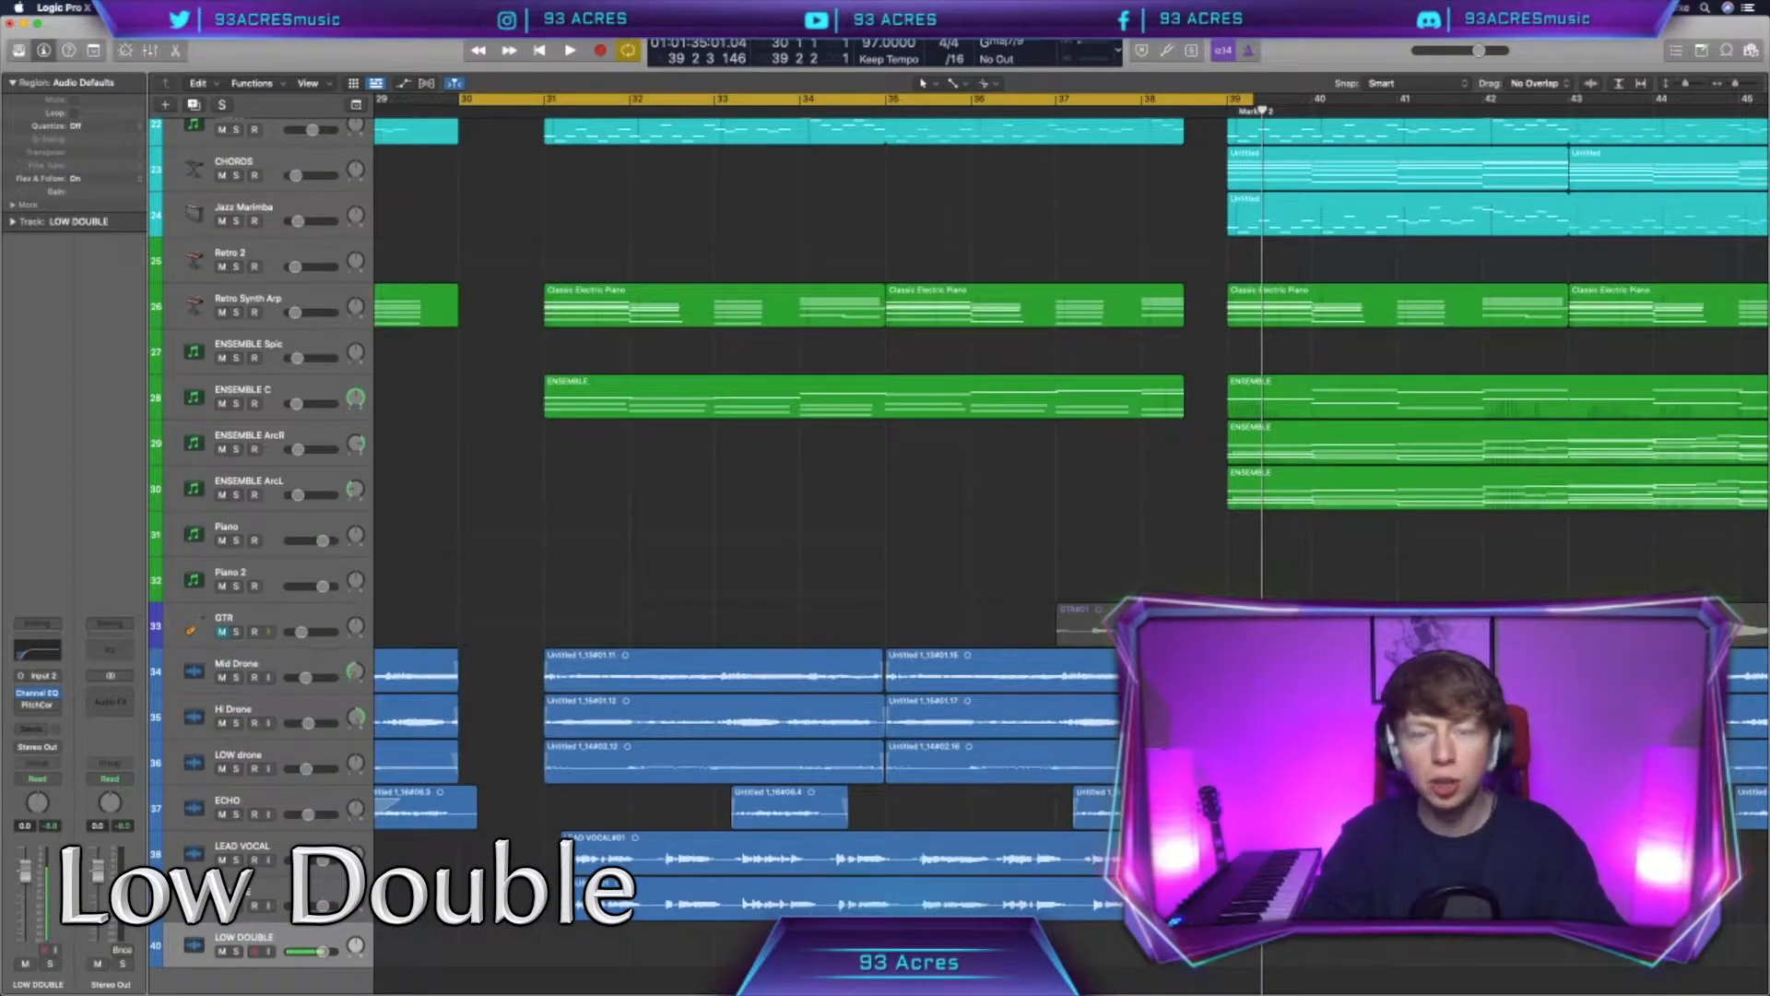
{"action": "key", "text": "r"}
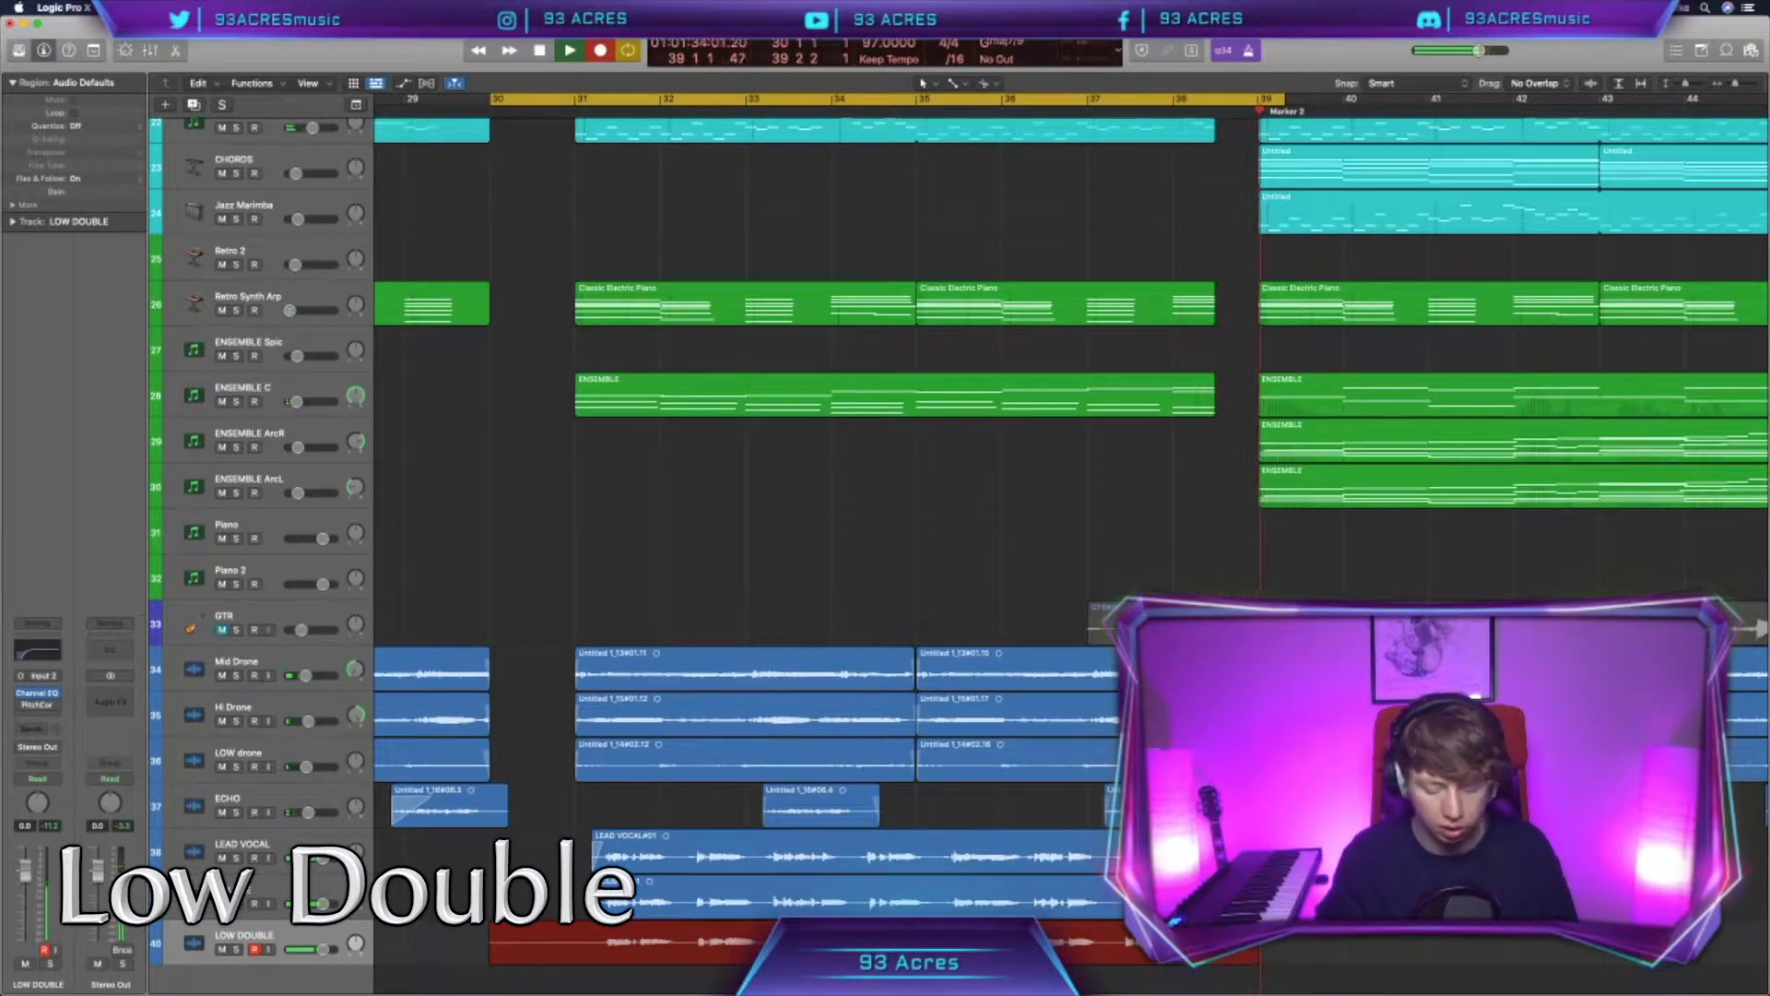
{"action": "key", "text": "space"}
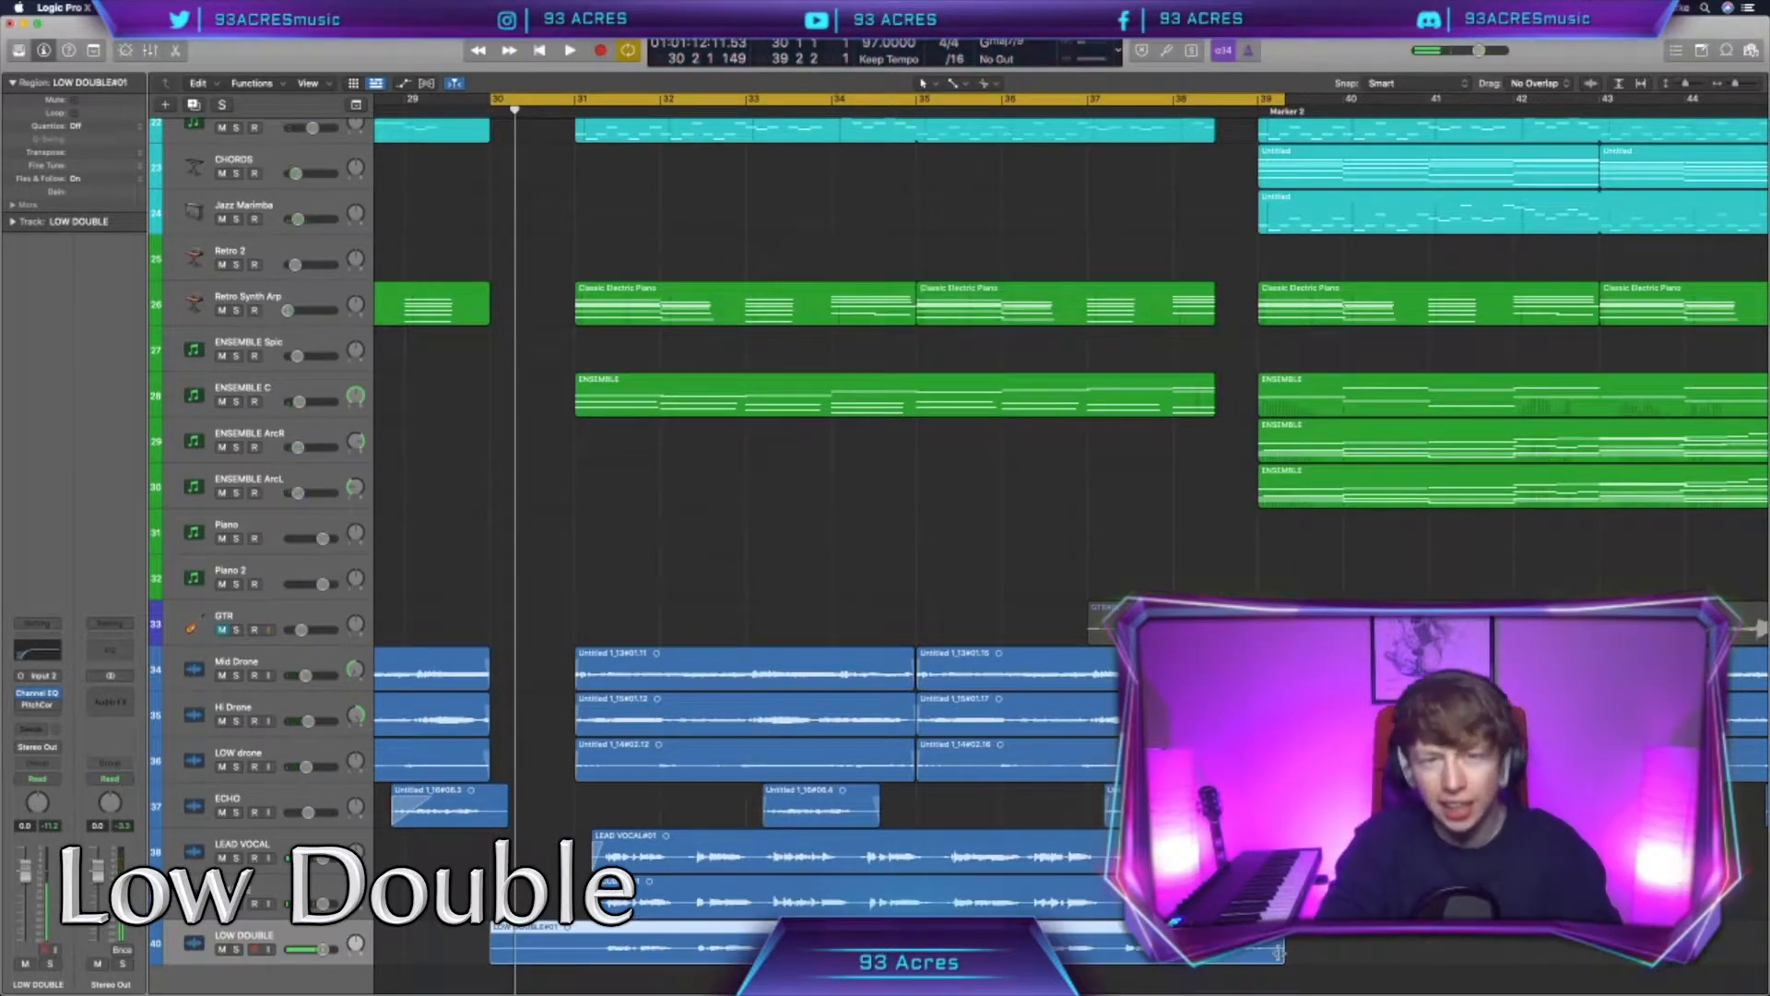
{"action": "left_click_drag", "start_coordinate": [491, 955], "coordinate": [590, 955]}
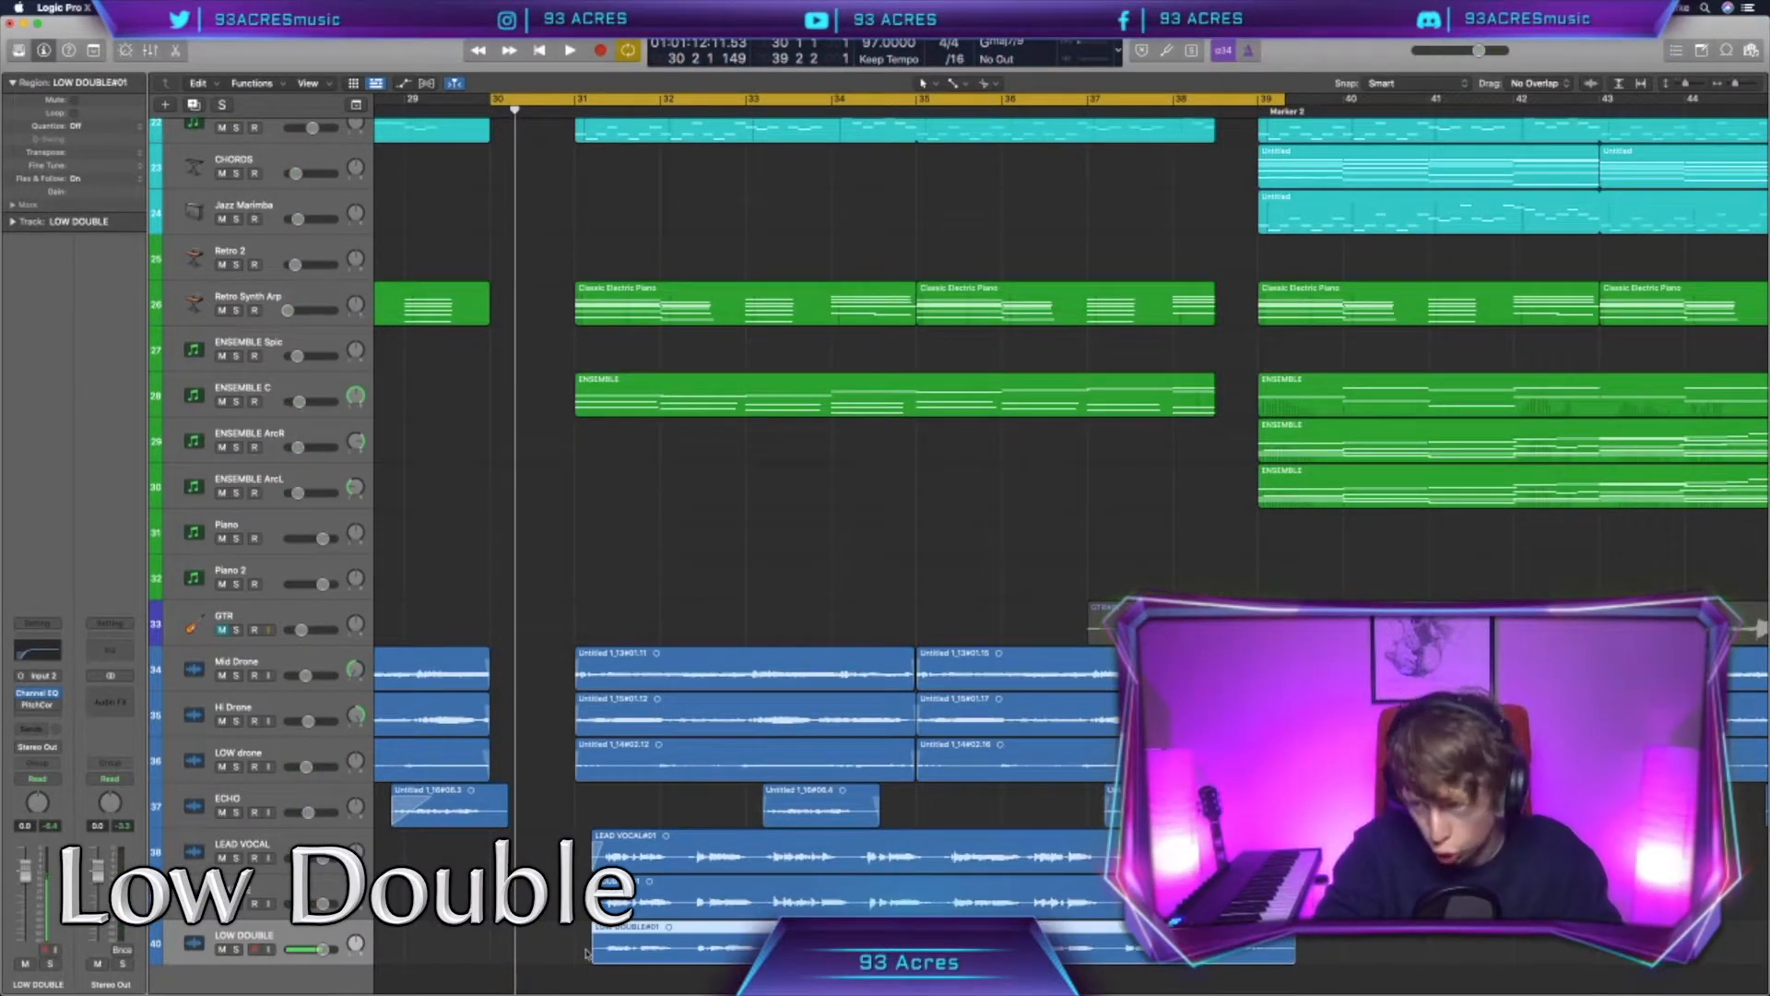
Step: Open the LOW DOUBLE region in the editor, set all its notes' pitch correction to 100 and audition it from its start
{"action": "double_click", "coordinate": [1074, 950]}
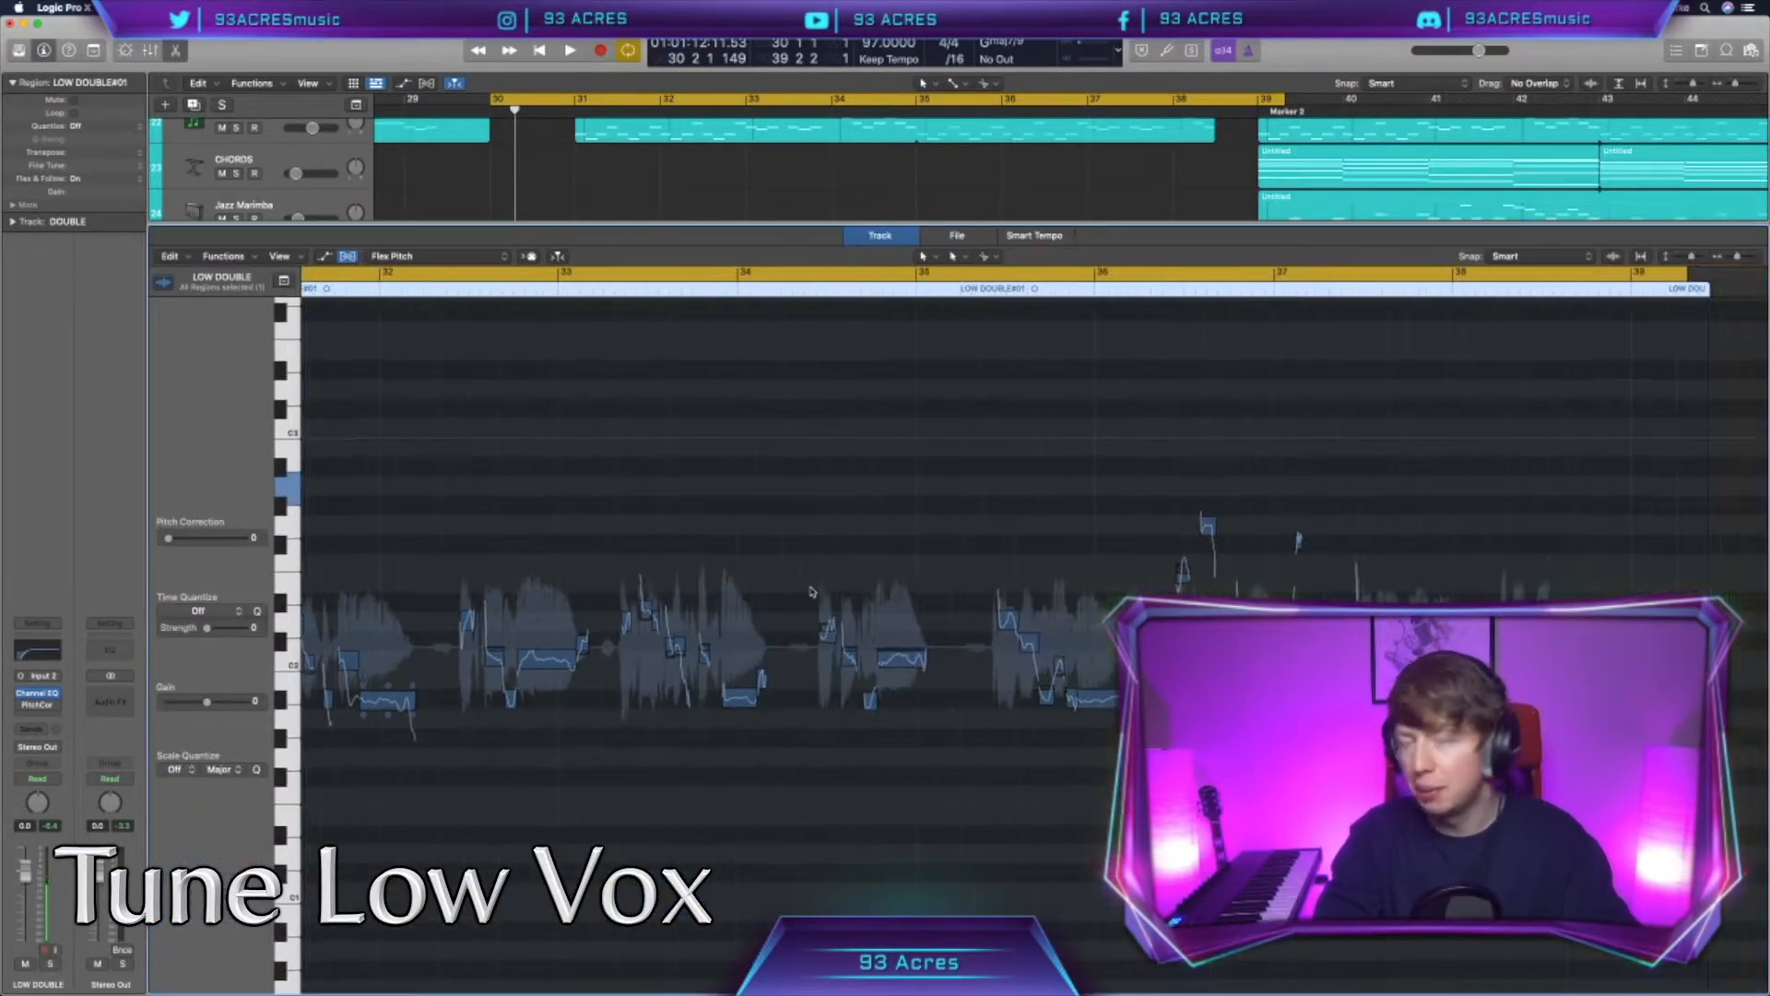
{"action": "scroll", "coordinate": [811, 591], "scroll_direction": "left", "scroll_amount": 3}
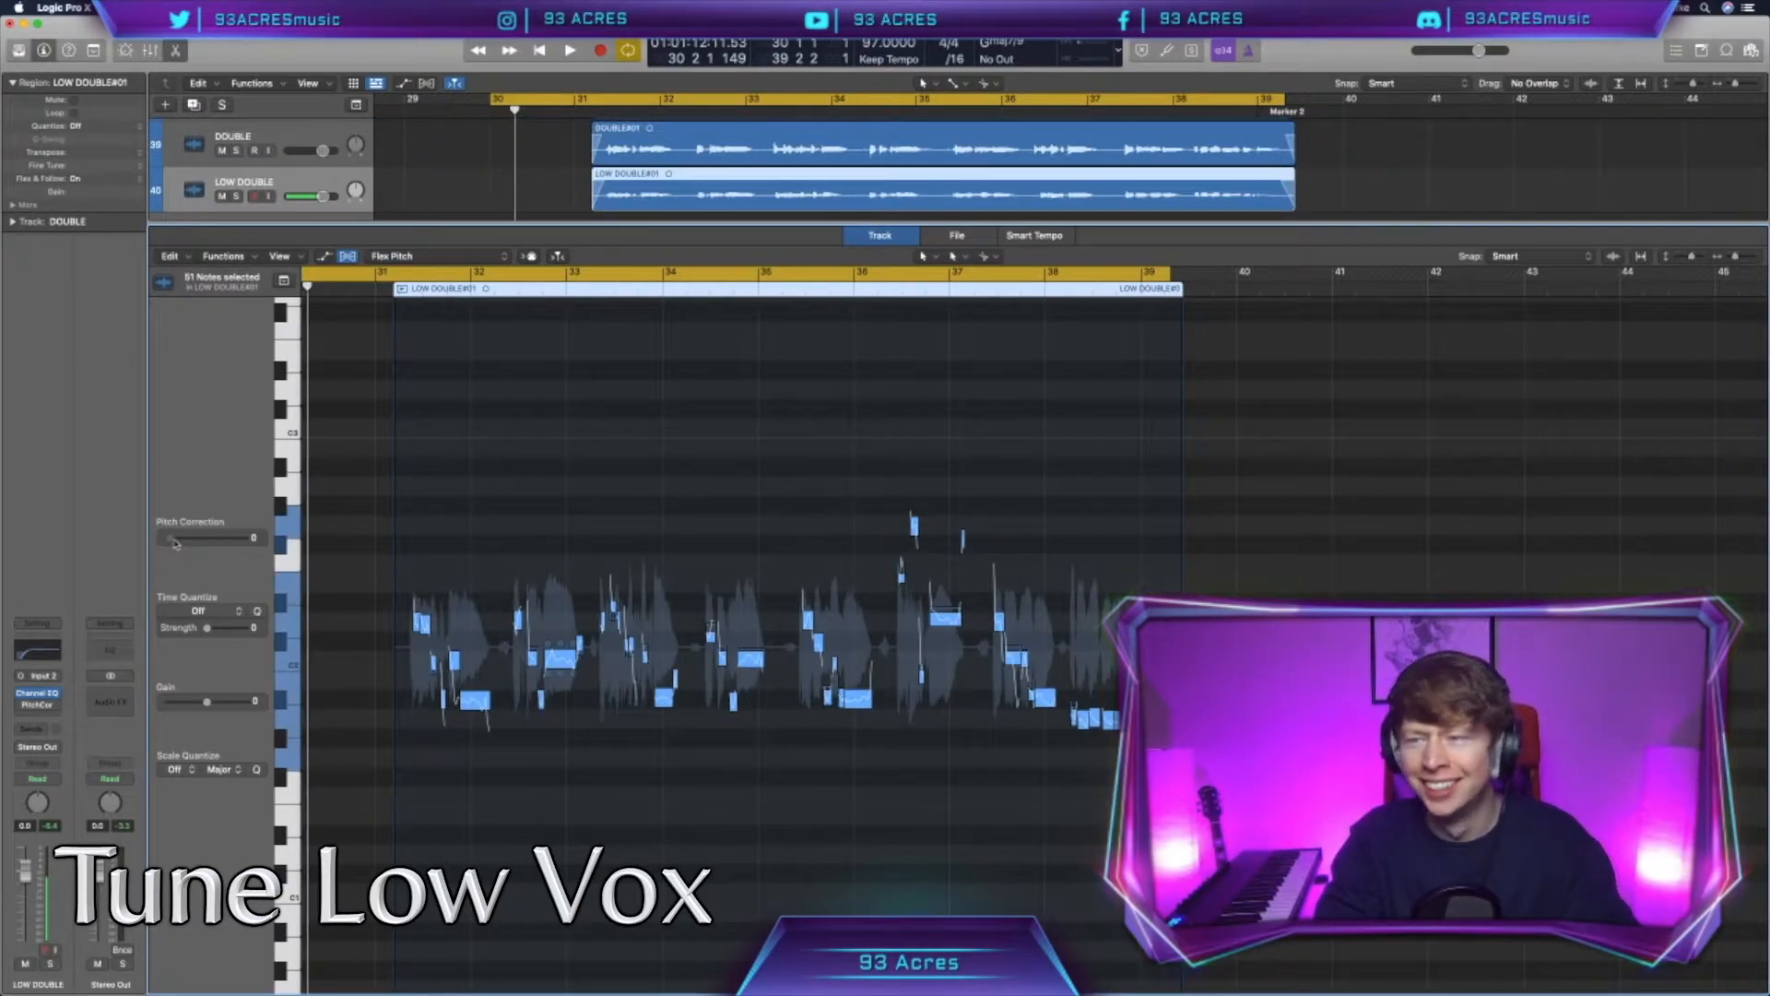
{"action": "left_click_drag", "start_coordinate": [168, 538], "coordinate": [245, 537]}
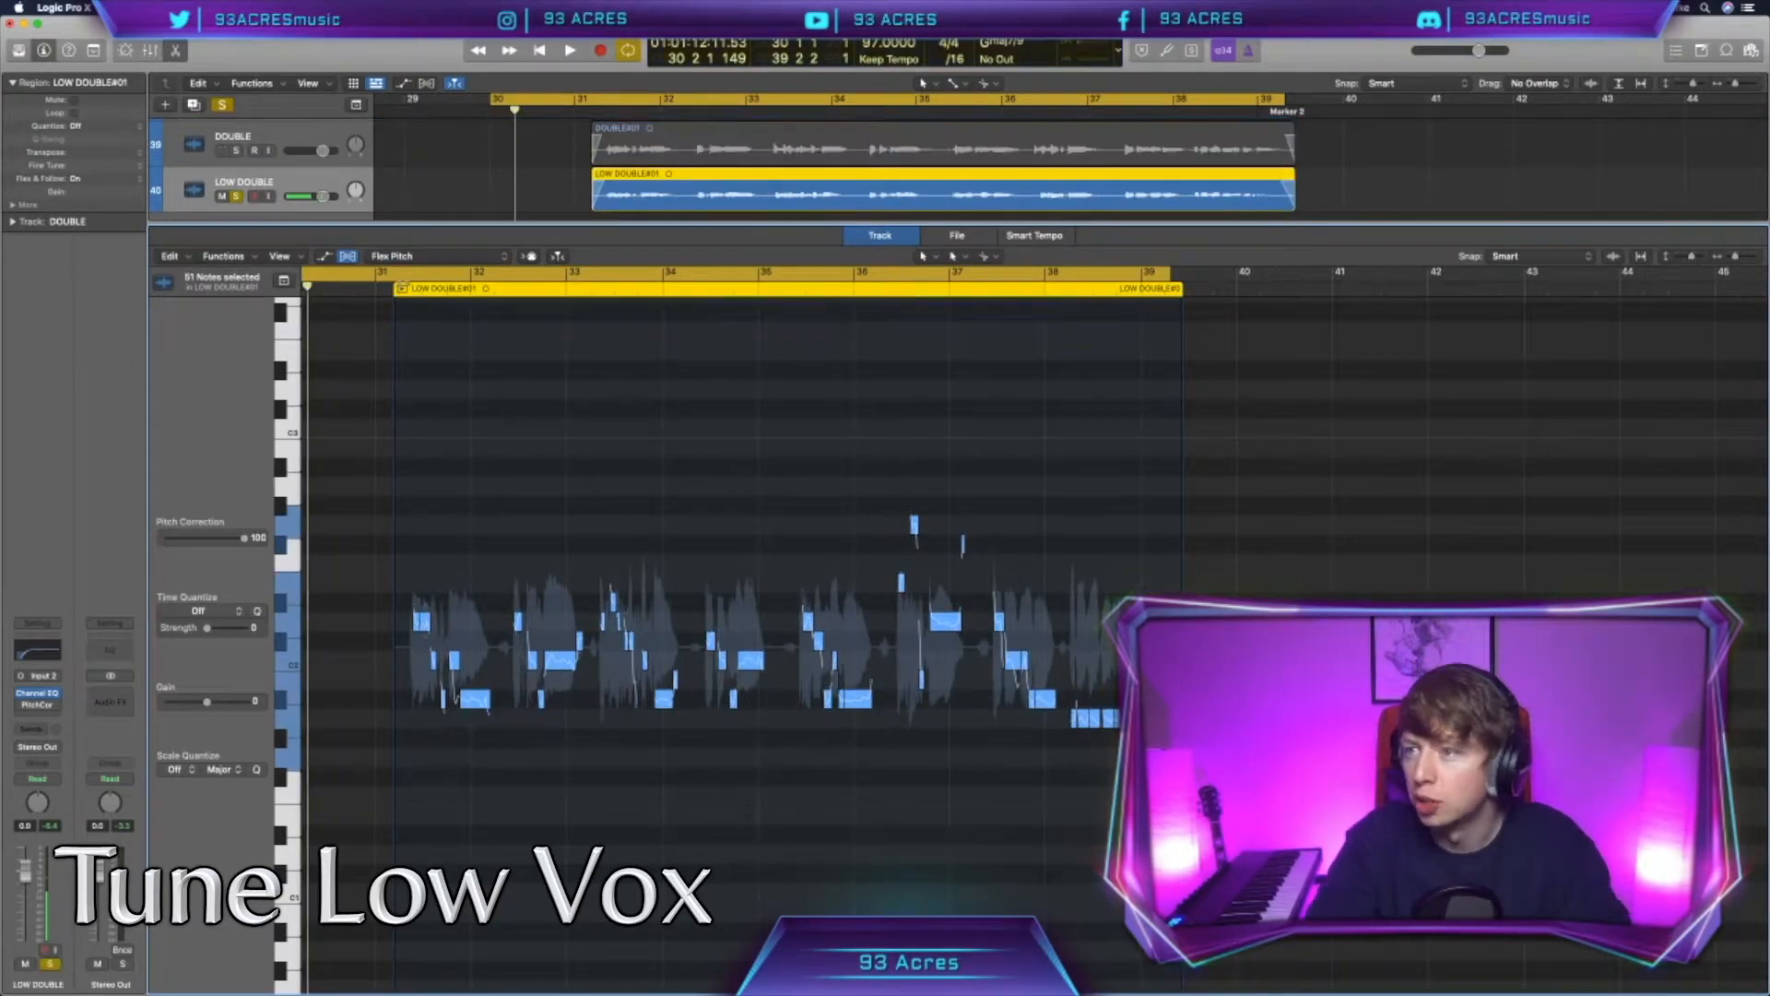
{"action": "left_click", "coordinate": [404, 277]}
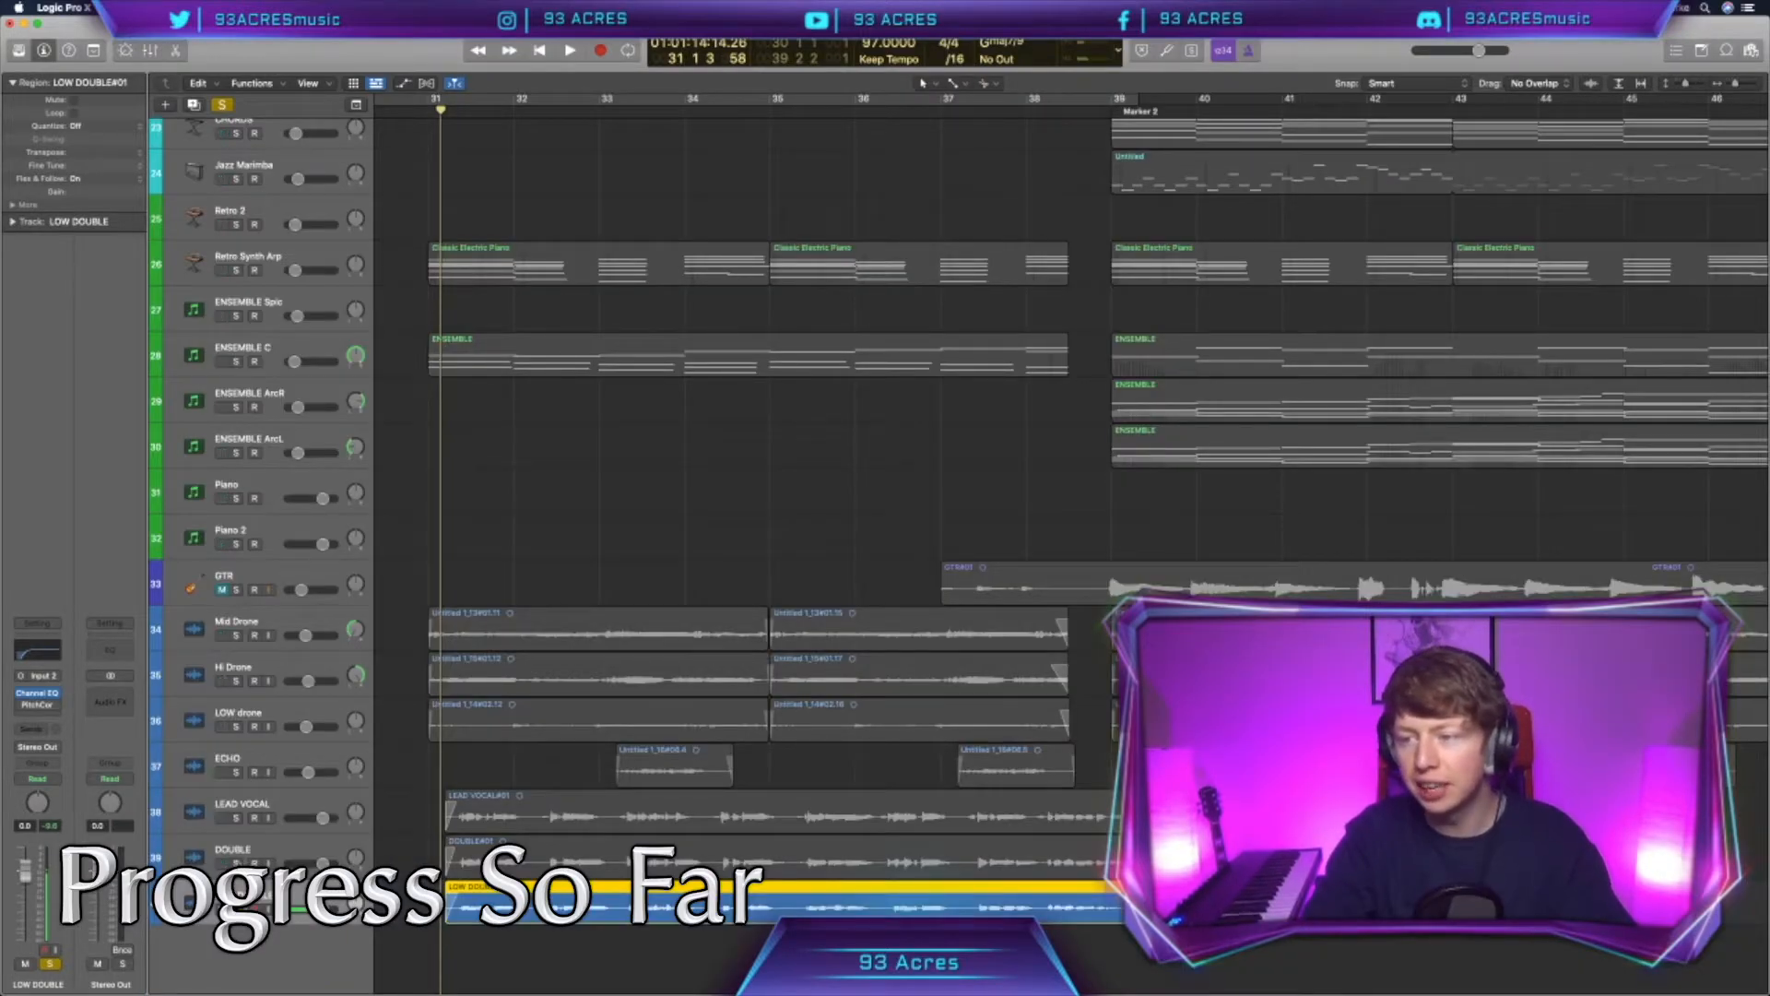
Step: Solo DOUBLE and LEAD VOCAL along with LOW DOUBLE and play back the layered vocals to check progress
{"action": "left_click", "coordinate": [236, 863]}
{"action": "left_click", "coordinate": [236, 818]}
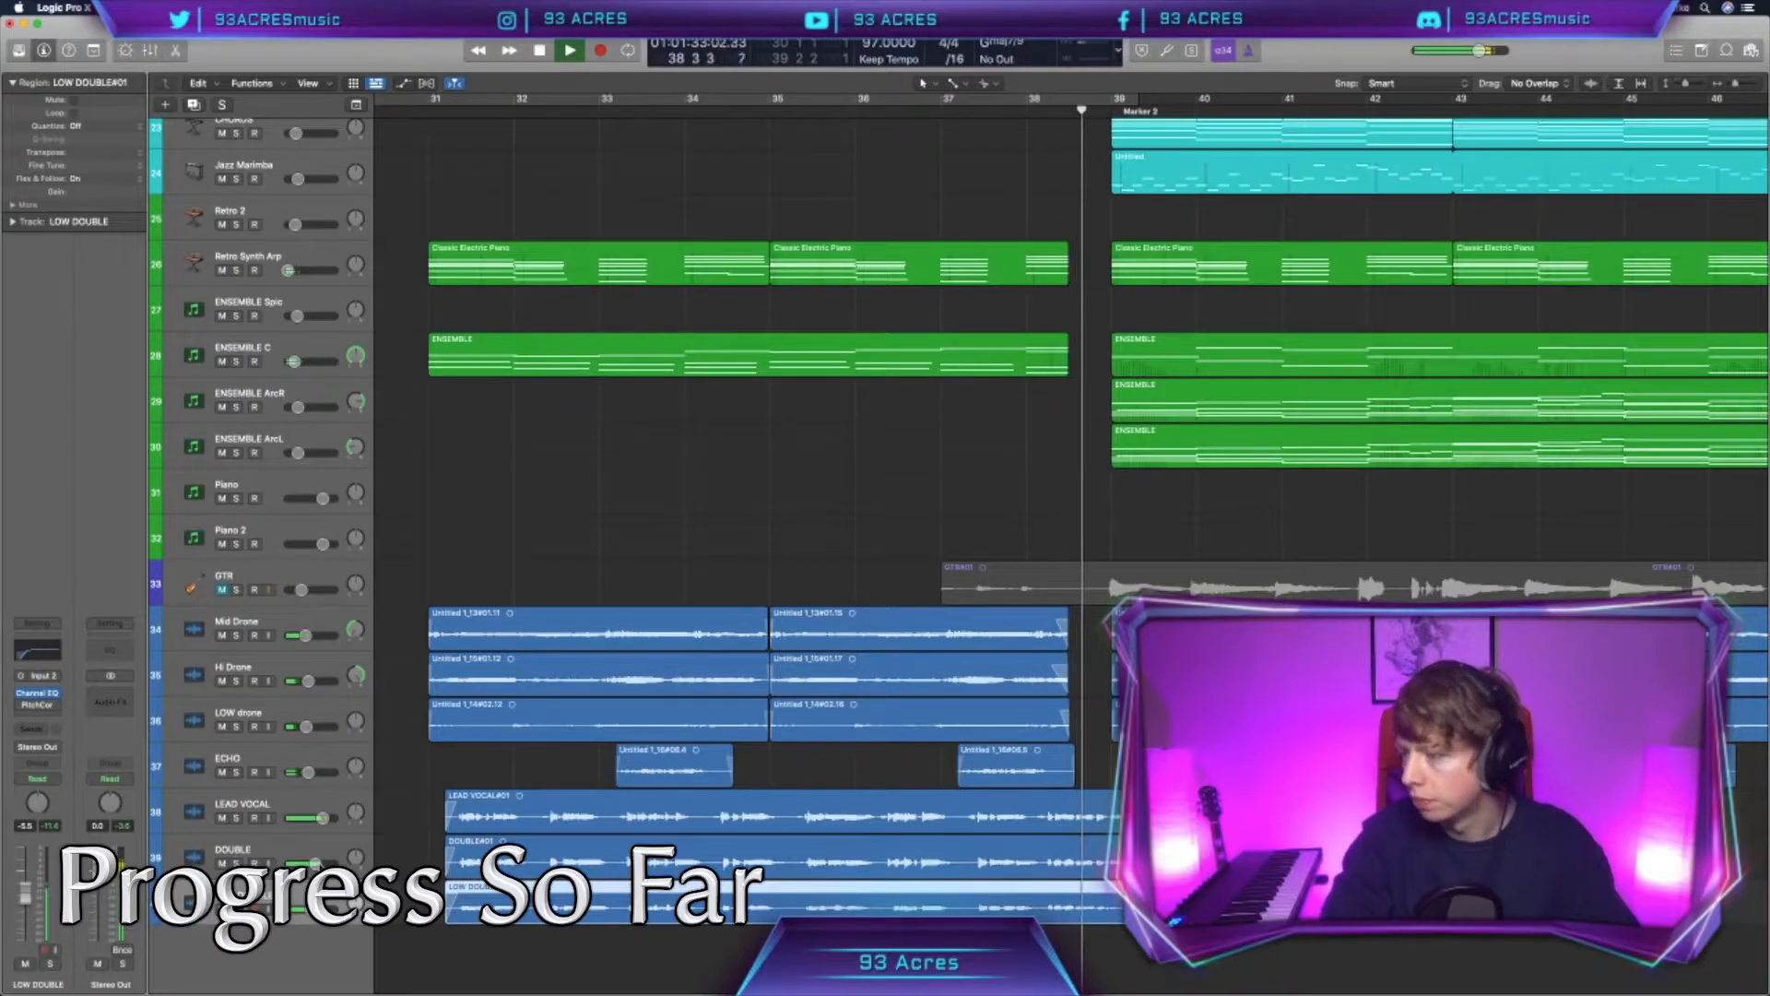
{"action": "key", "text": "space"}
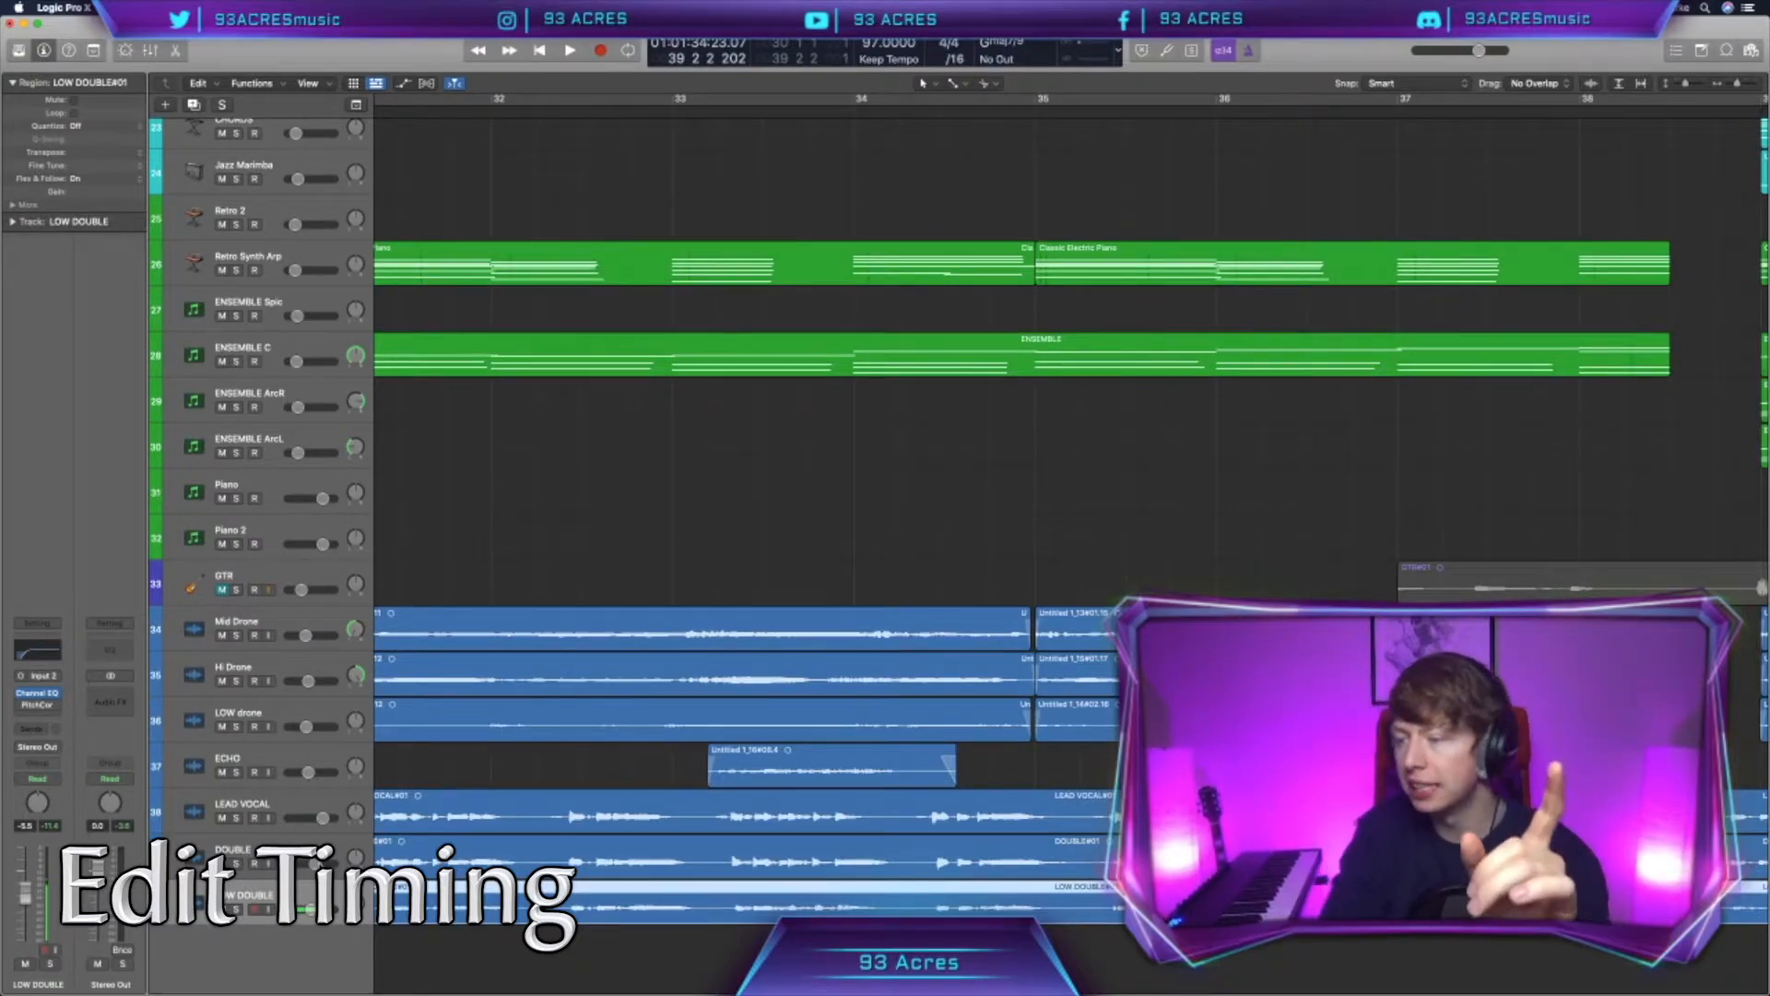
Step: Insert RCompressor after the Channel EQ on the LEAD VOCAL track and play the soloed vocal to audition the compression
{"action": "scroll", "coordinate": [767, 853], "scroll_direction": "left", "scroll_amount": 2}
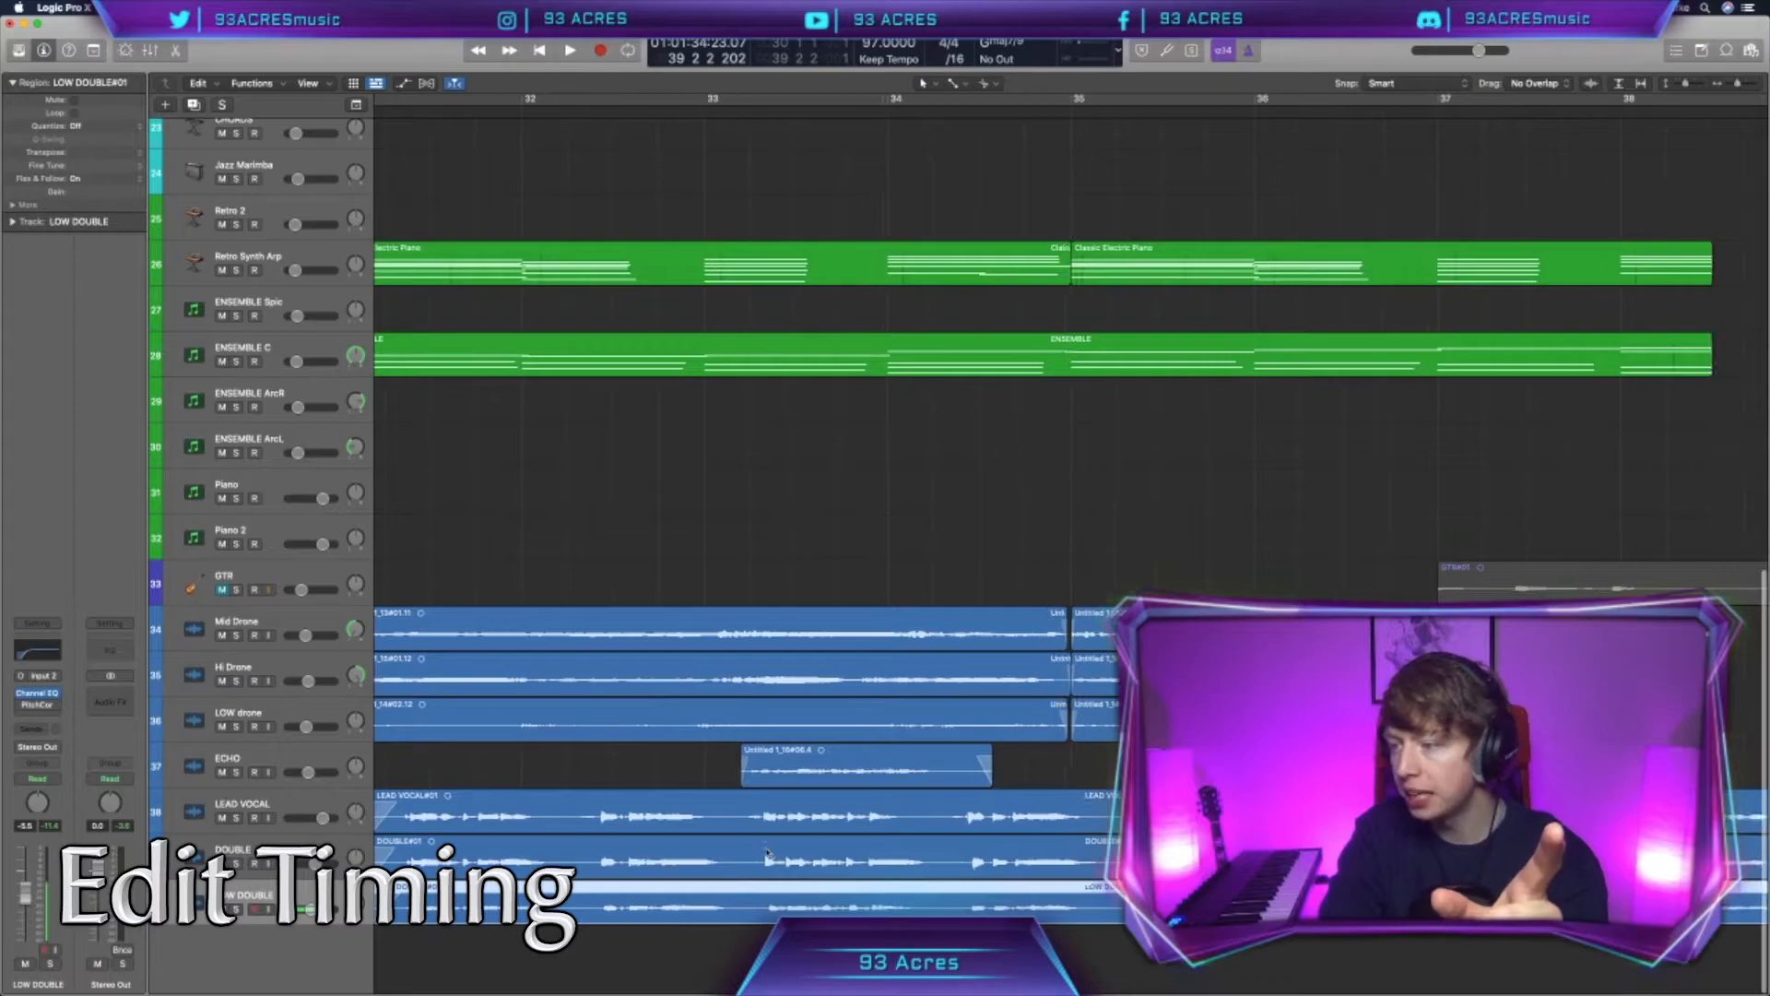
{"action": "scroll", "coordinate": [767, 853], "scroll_direction": "up", "scroll_amount": 2}
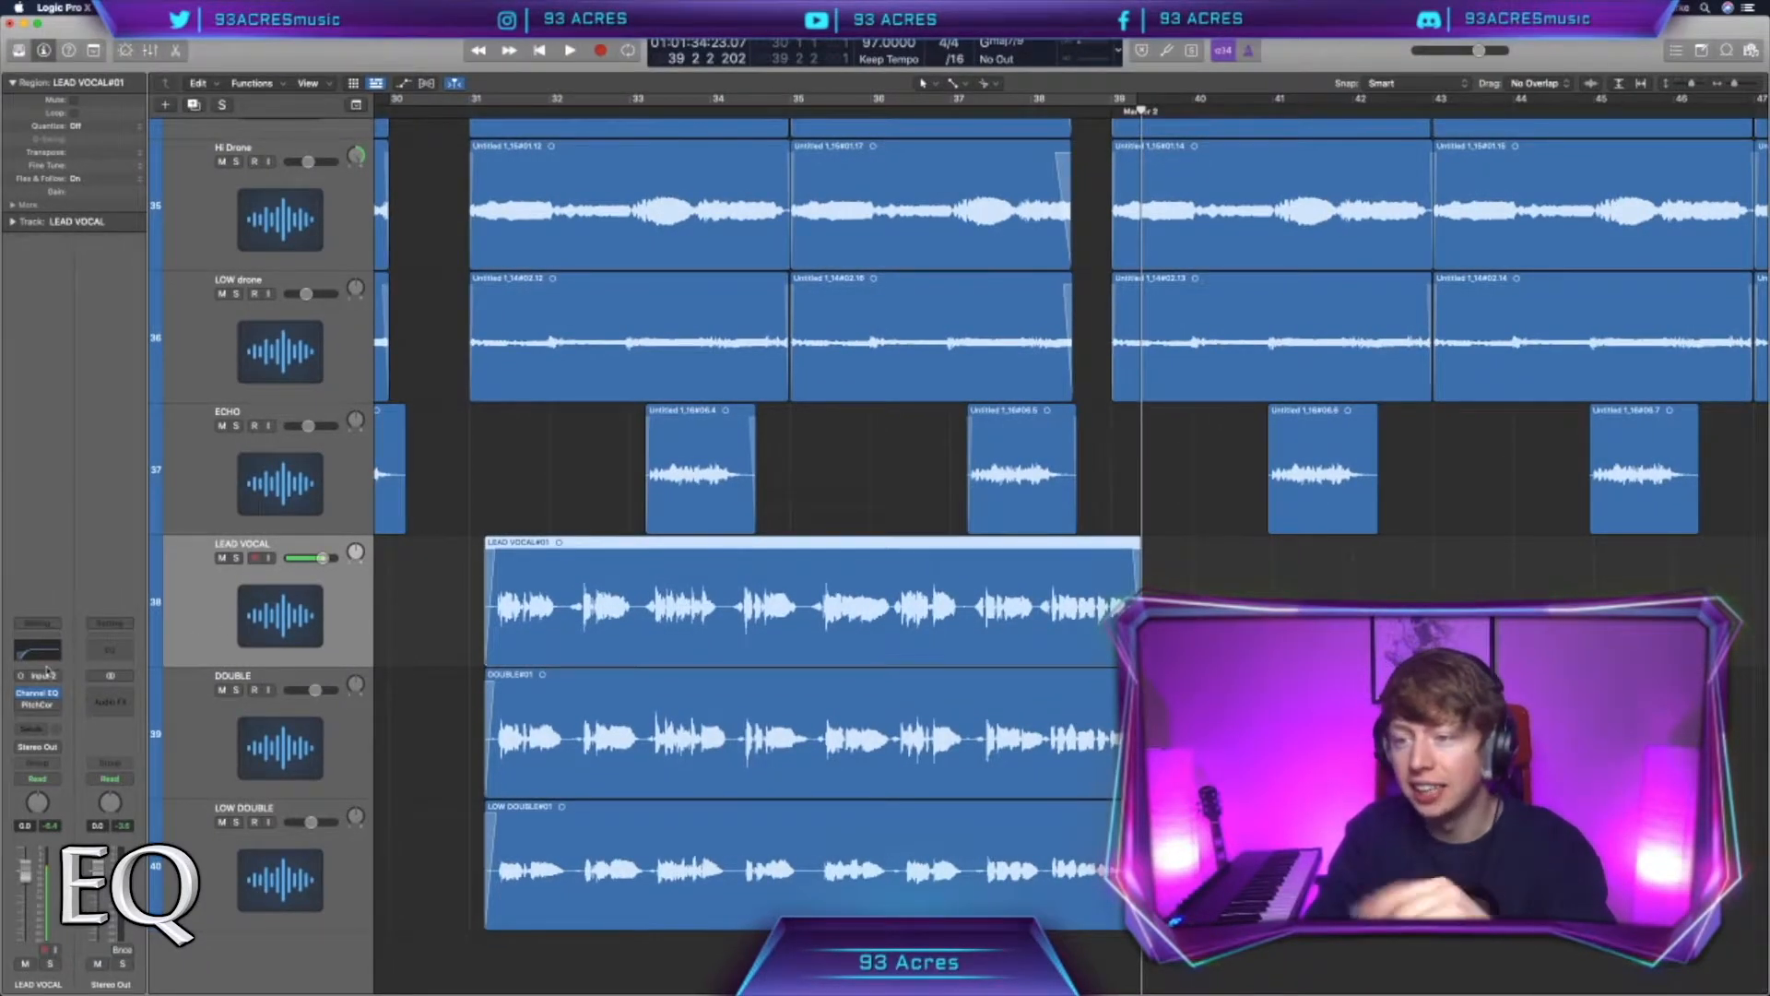
{"action": "left_click", "coordinate": [42, 693]}
{"action": "left_click", "coordinate": [42, 693]}
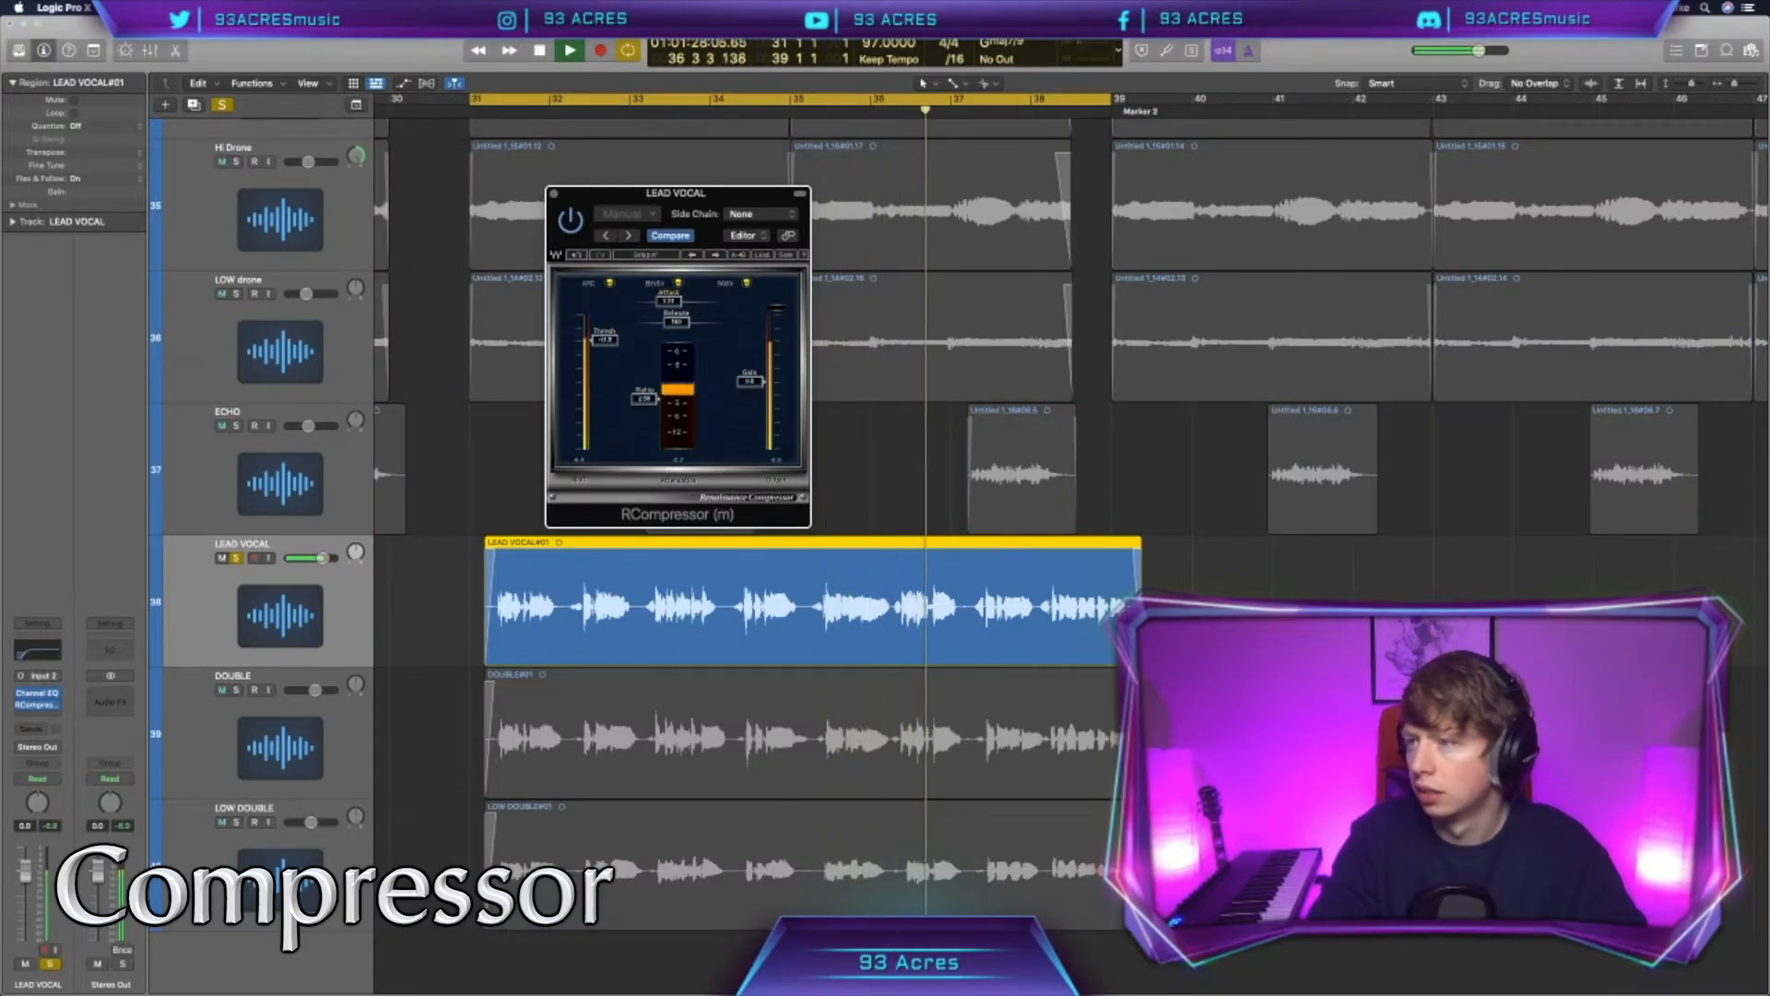
{"action": "key", "text": "space"}
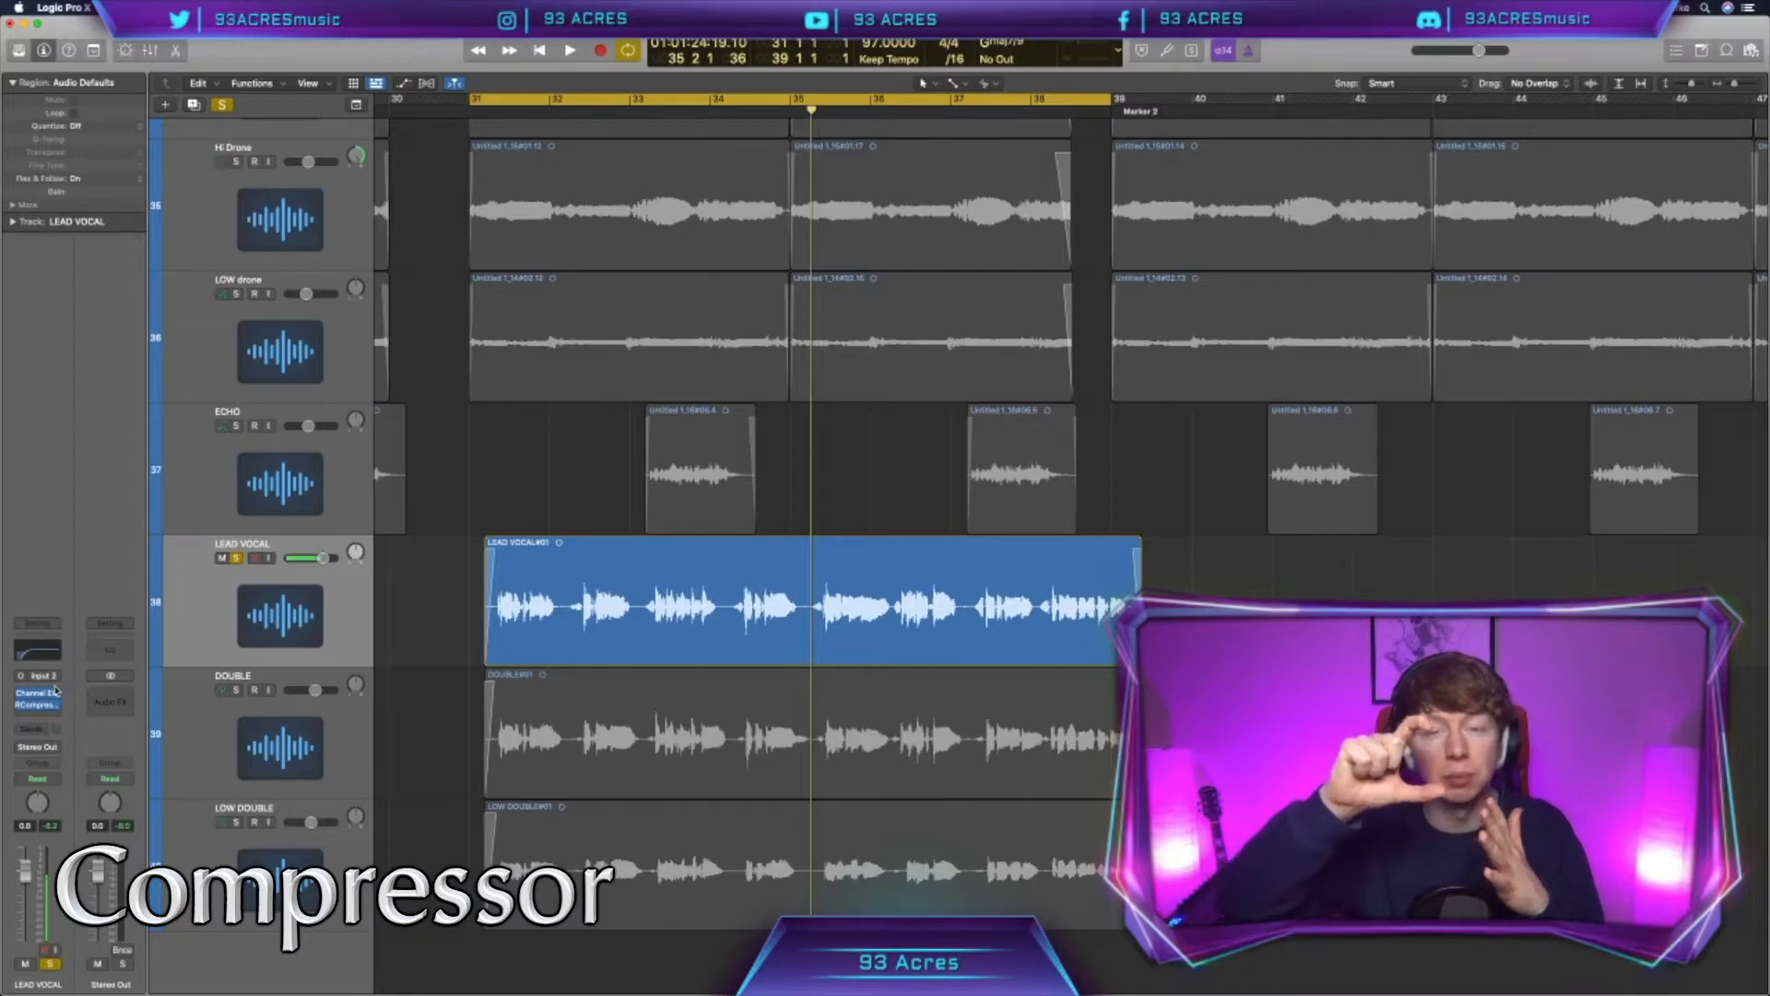
Step: Insert a second Channel EQ on LEAD VOCAL and boost 4000 Hz by 3.5 dB with a narrow Q of 2.10
{"action": "left_click", "coordinate": [45, 716]}
{"action": "left_click", "coordinate": [52, 740]}
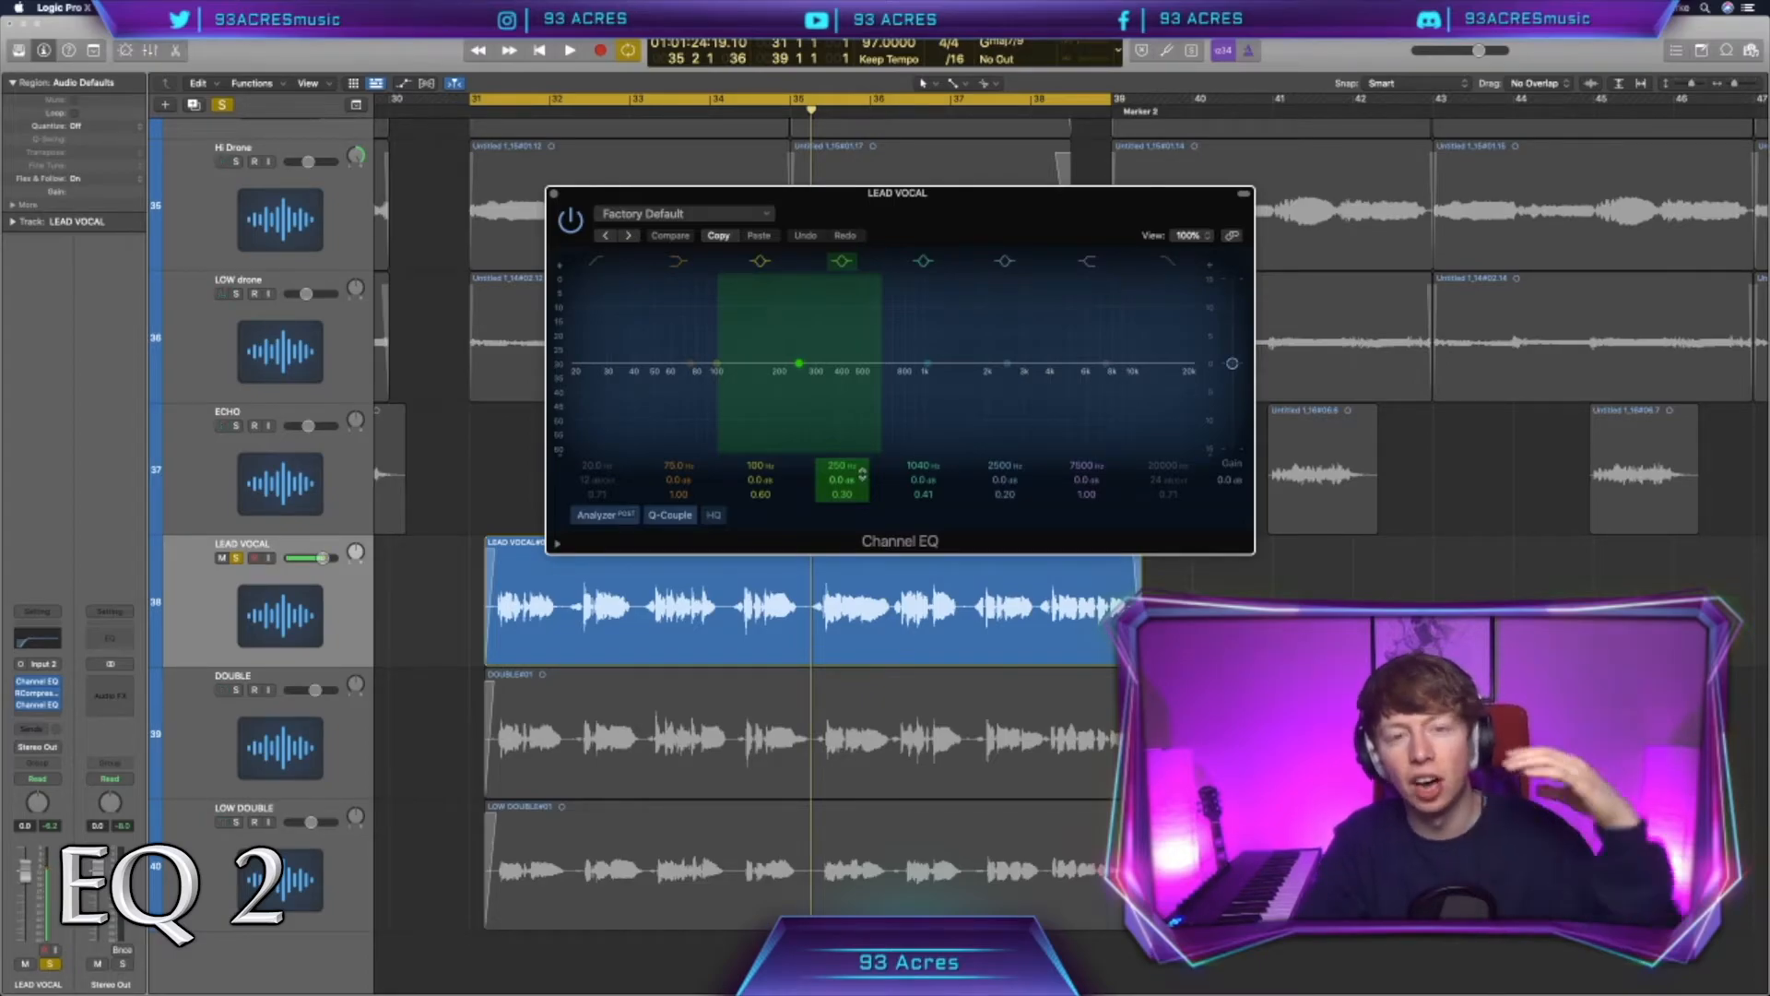
{"action": "left_click_drag", "start_coordinate": [1010, 364], "coordinate": [1067, 338]}
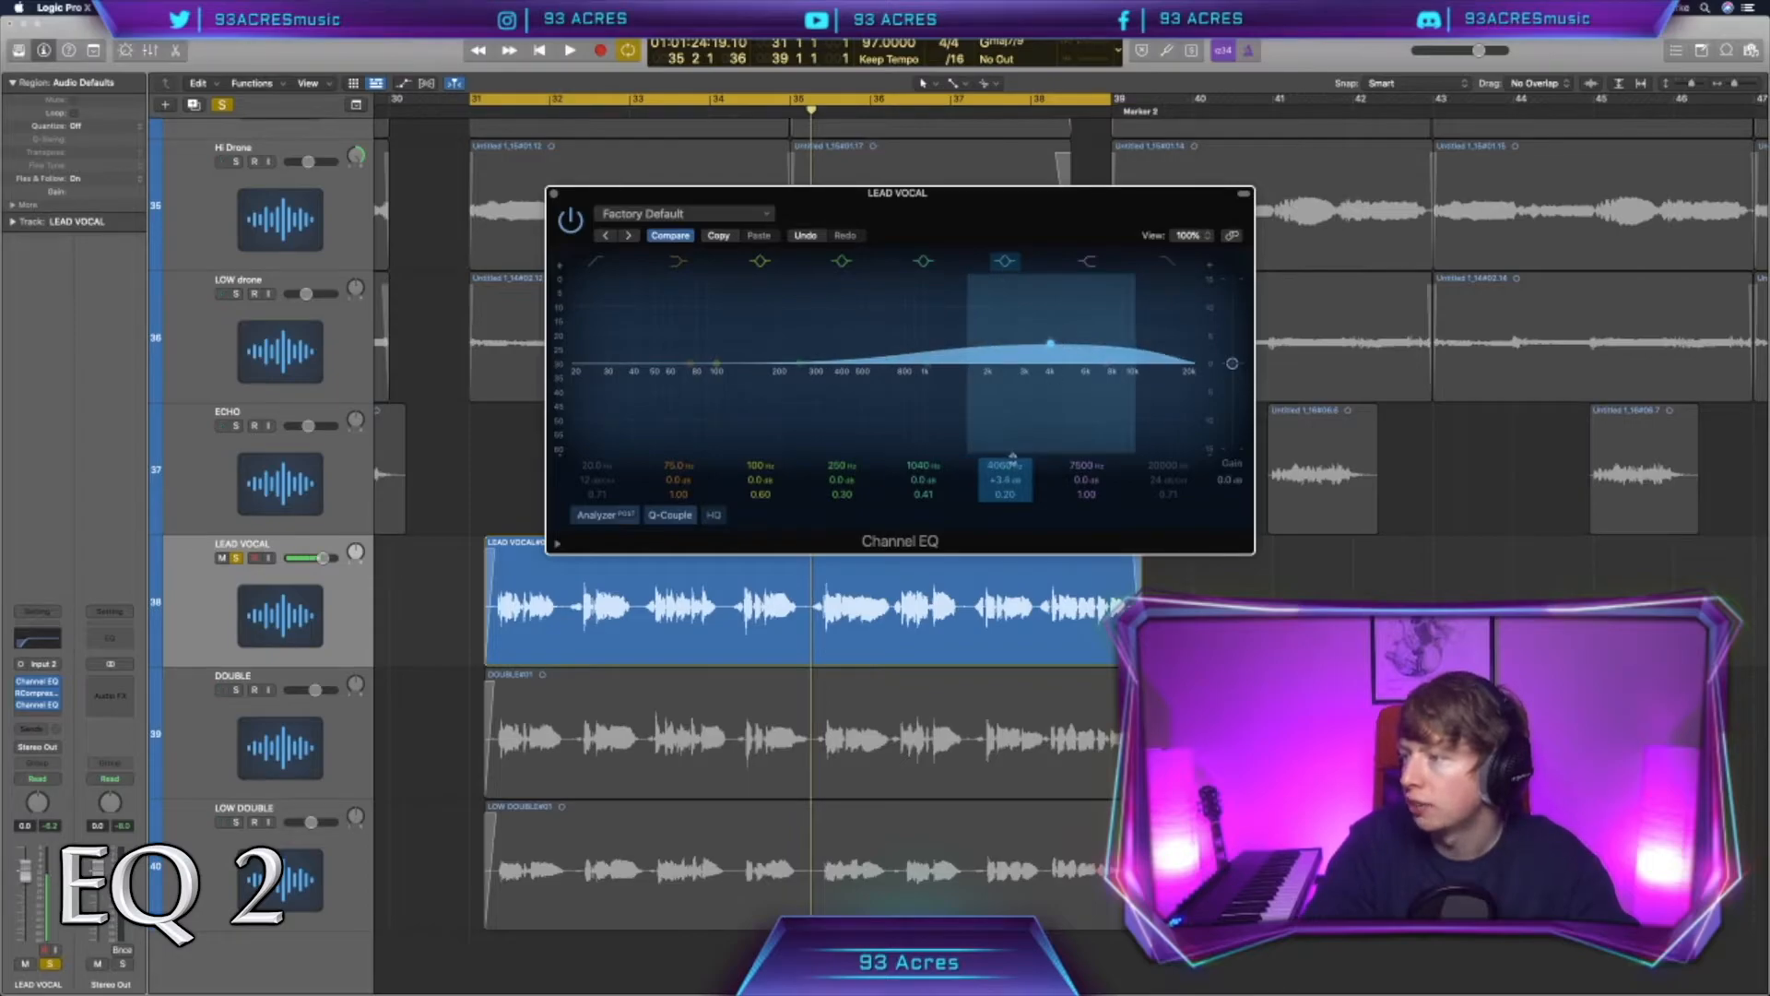
{"action": "left_click_drag", "start_coordinate": [1006, 494], "coordinate": [1005, 452]}
Step: Raise the high shelf of LEAD VOCAL's second Channel EQ by 4.5 dB at about 8 kHz and play back the vocal
{"action": "left_click", "coordinate": [1107, 364]}
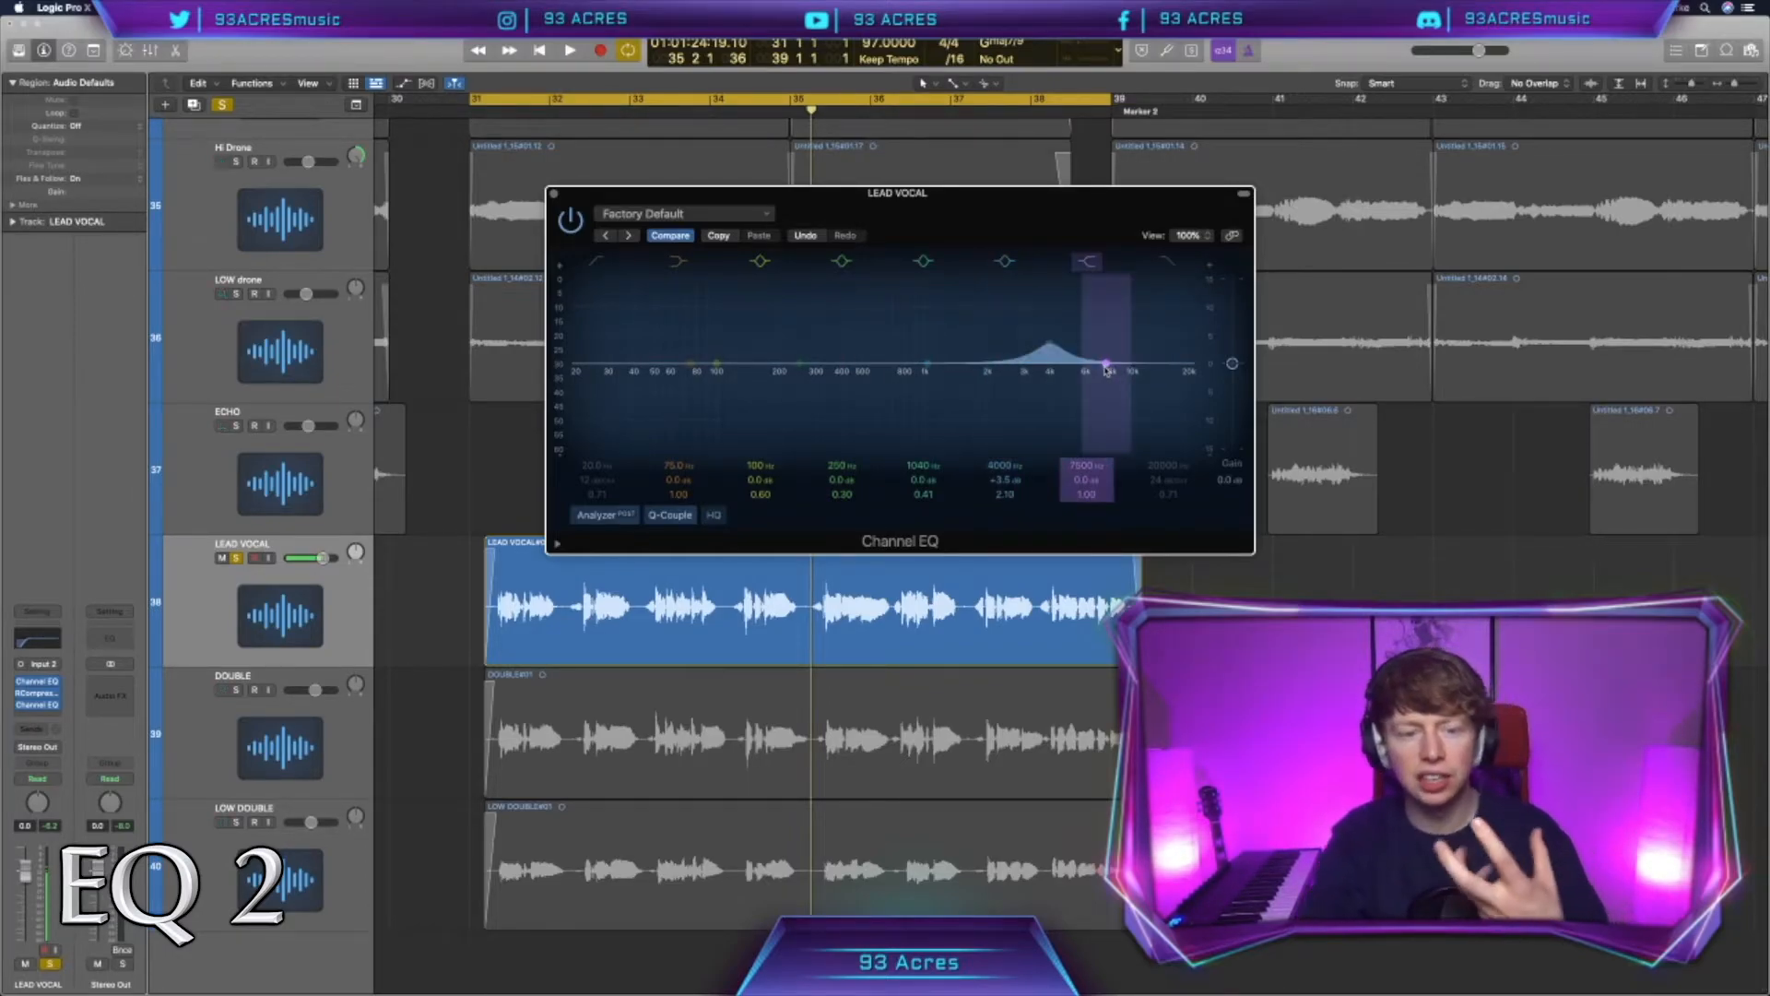
{"action": "left_click_drag", "start_coordinate": [1107, 369], "coordinate": [1114, 360]}
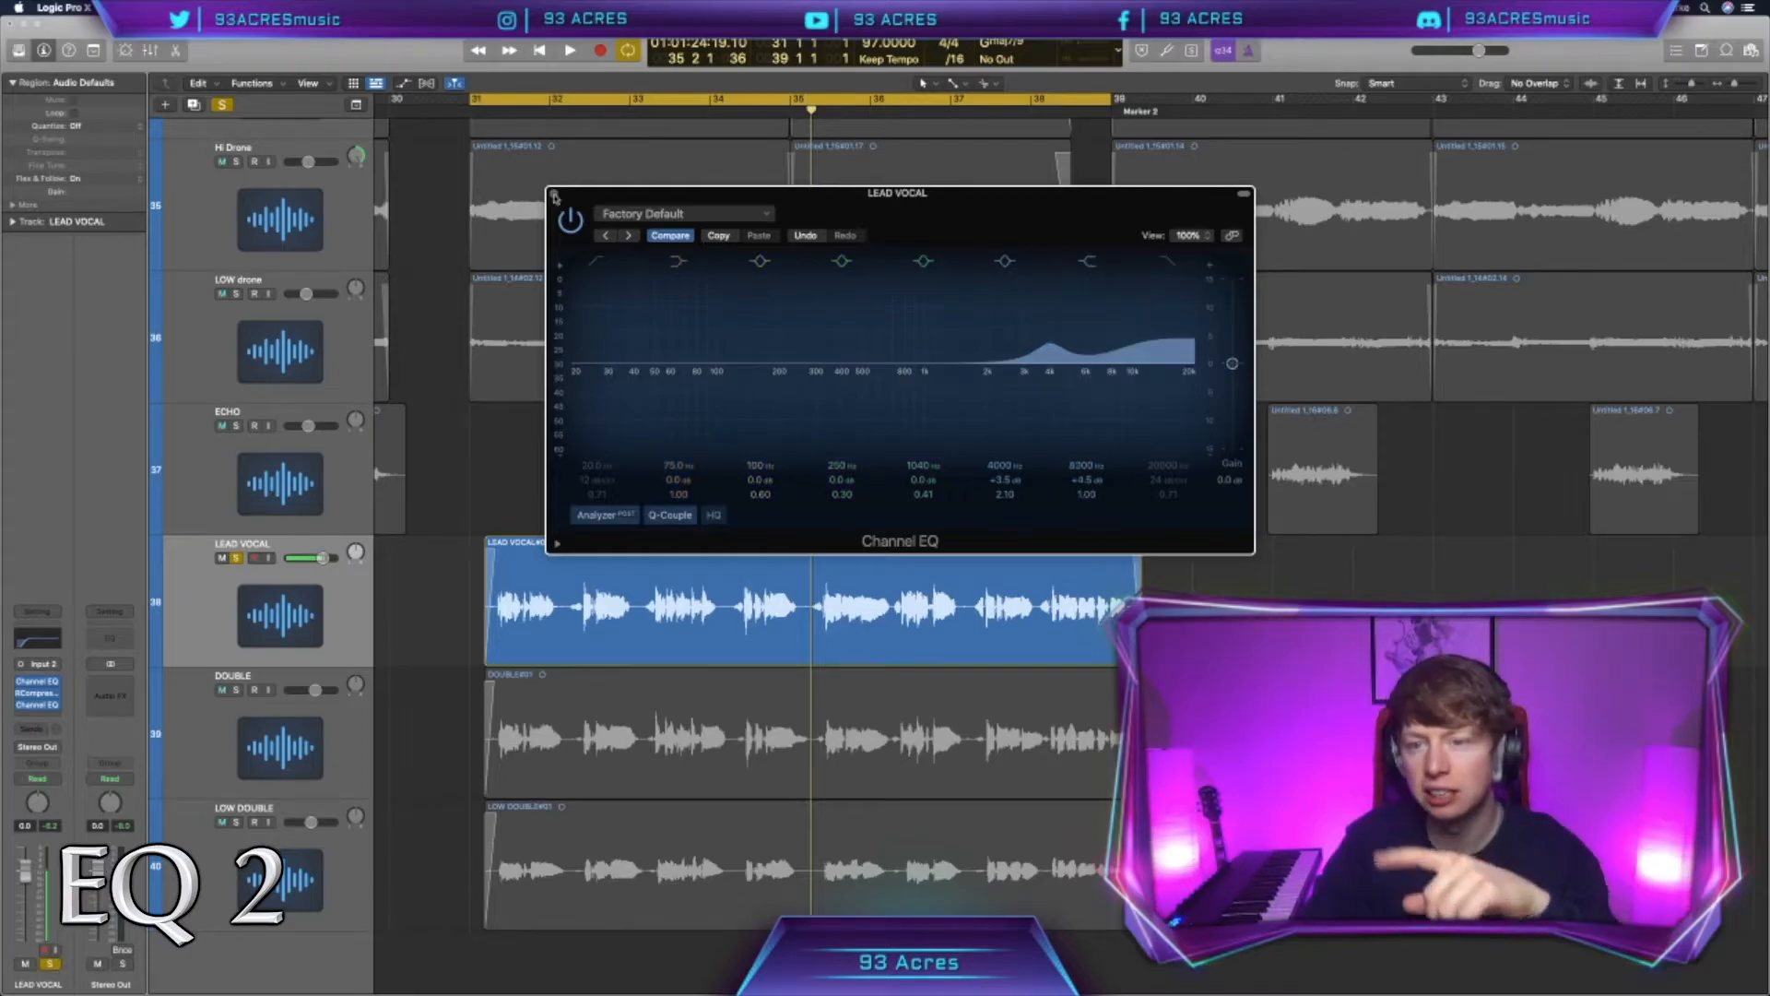
{"action": "left_click", "coordinate": [554, 196]}
{"action": "key", "text": "space"}
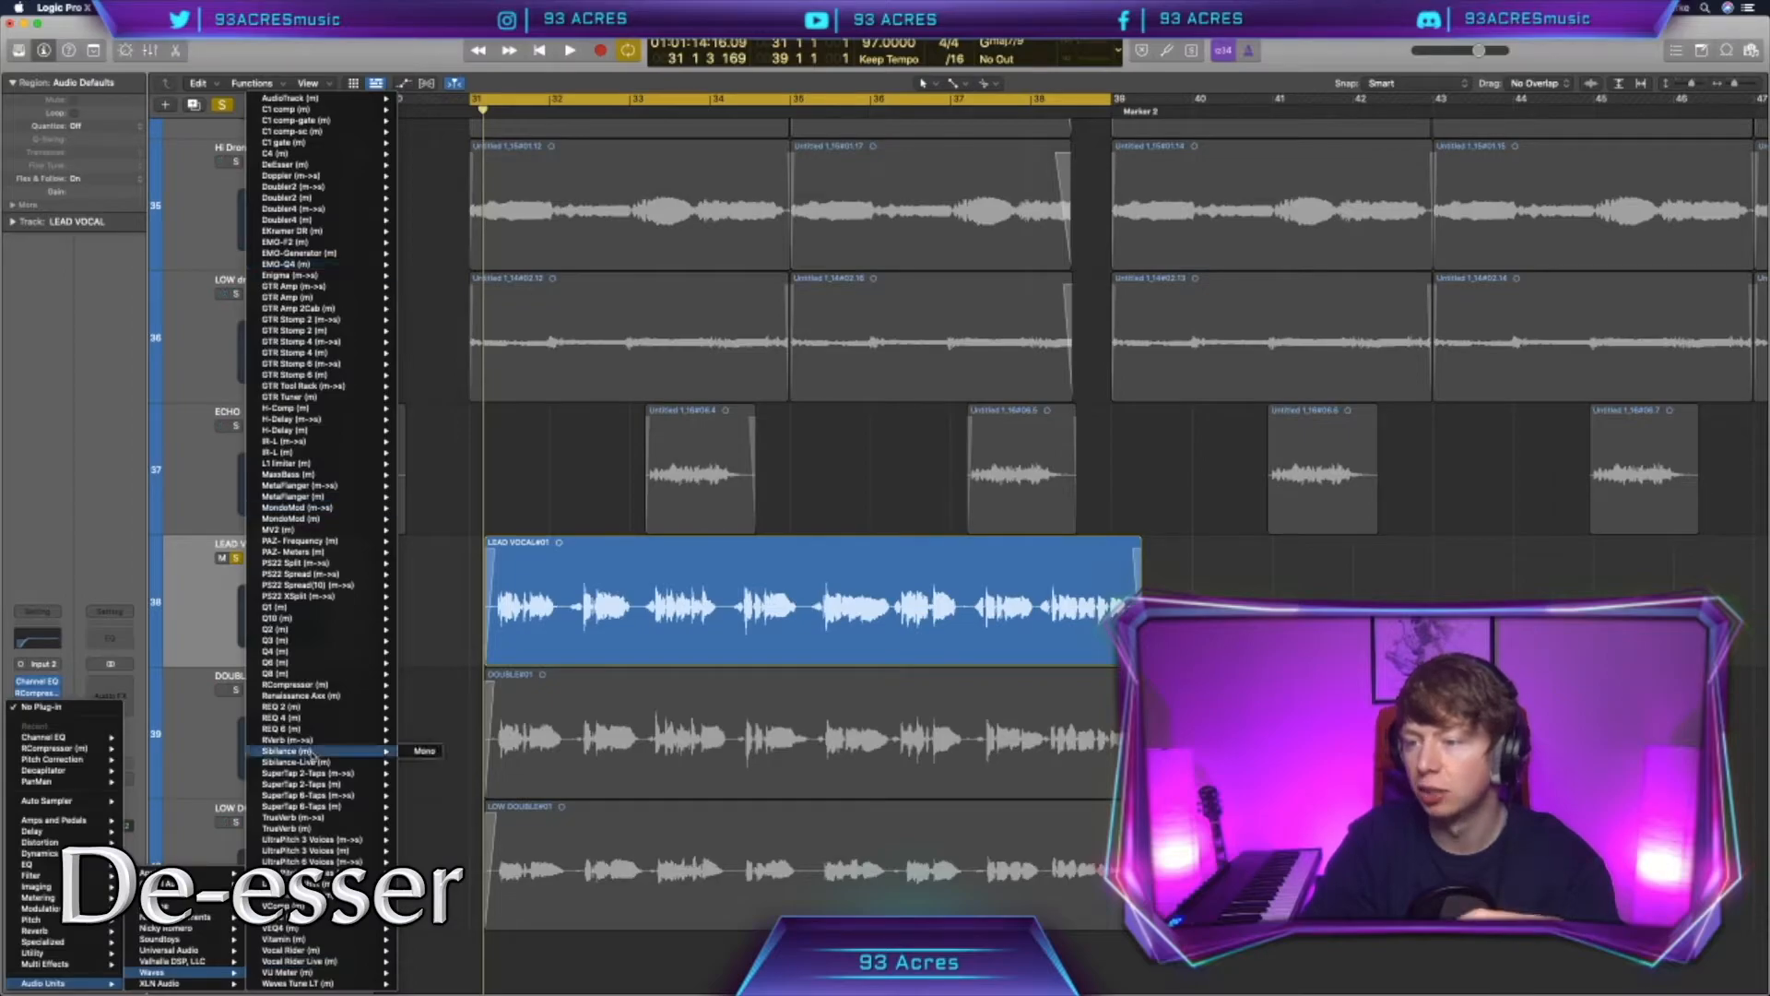
Step: Insert the Waves Sibilance de-esser on LEAD VOCAL and set its threshold to -30.7 while listening to the vocal
{"action": "left_click", "coordinate": [314, 757]}
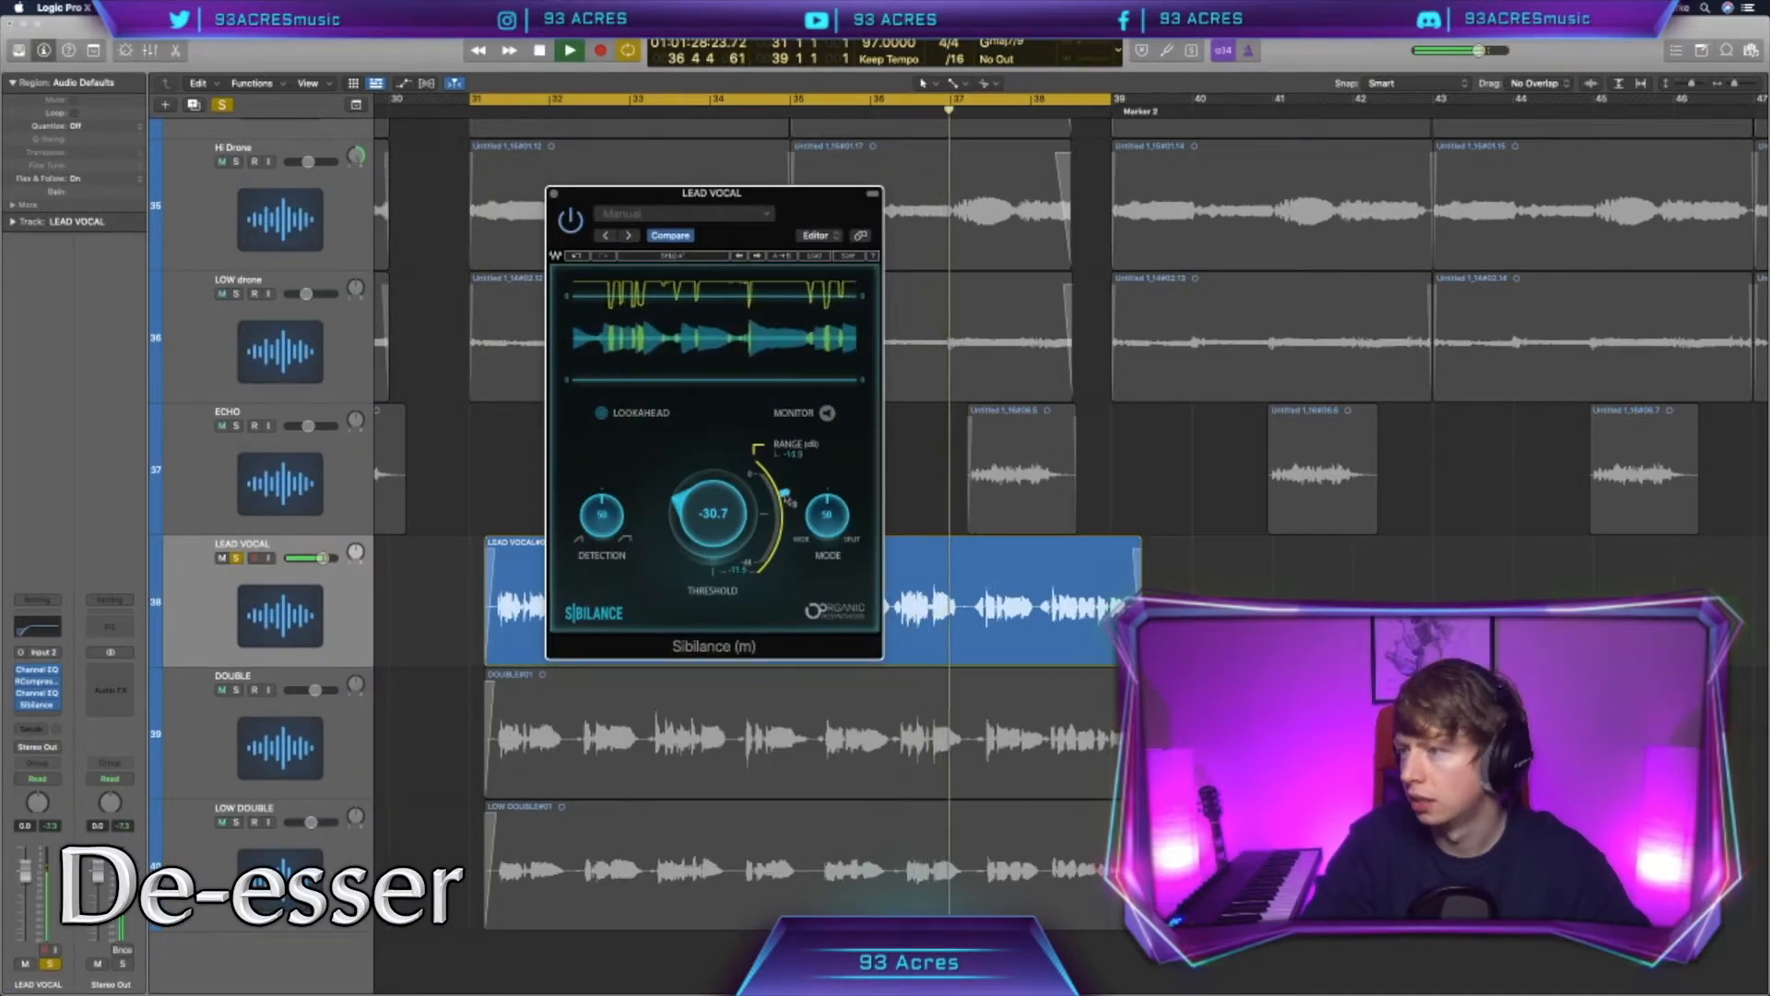
{"action": "key", "text": "space"}
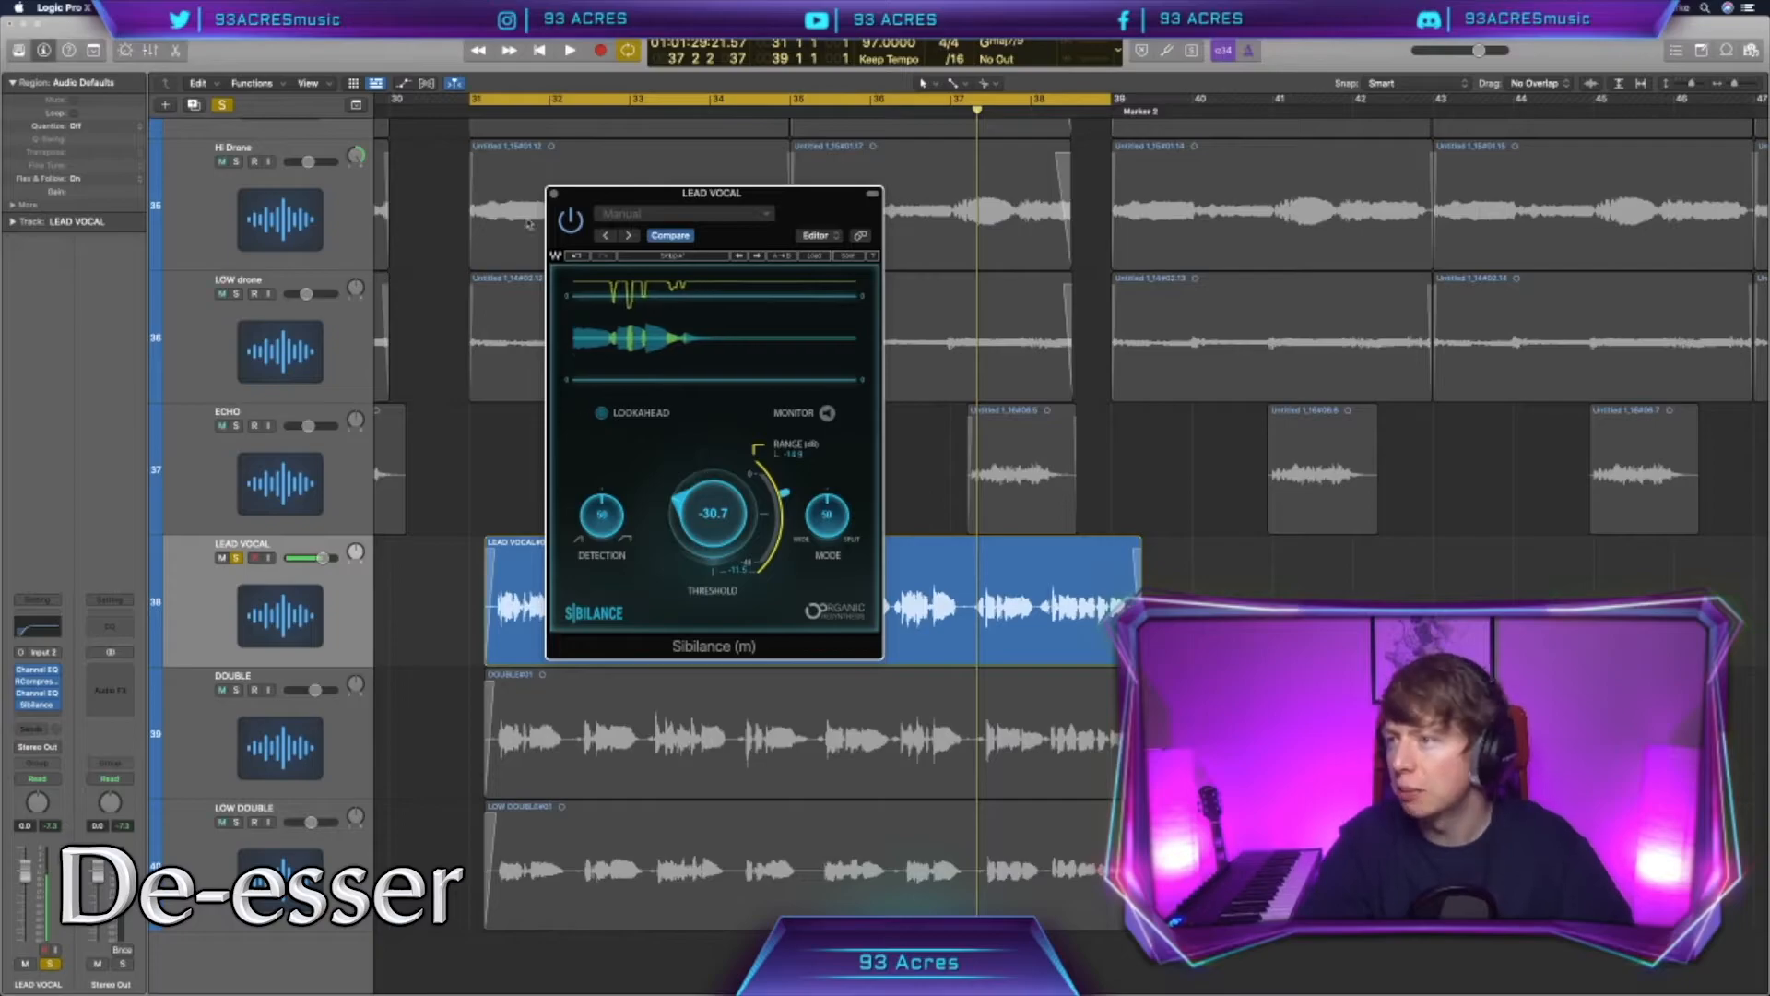
{"action": "left_click", "coordinate": [554, 193]}
Step: Insert FabFilter Saturn 2 on LEAD VOCAL for saturation and lower its mid tone level slightly during playback
{"action": "left_click", "coordinate": [38, 715]}
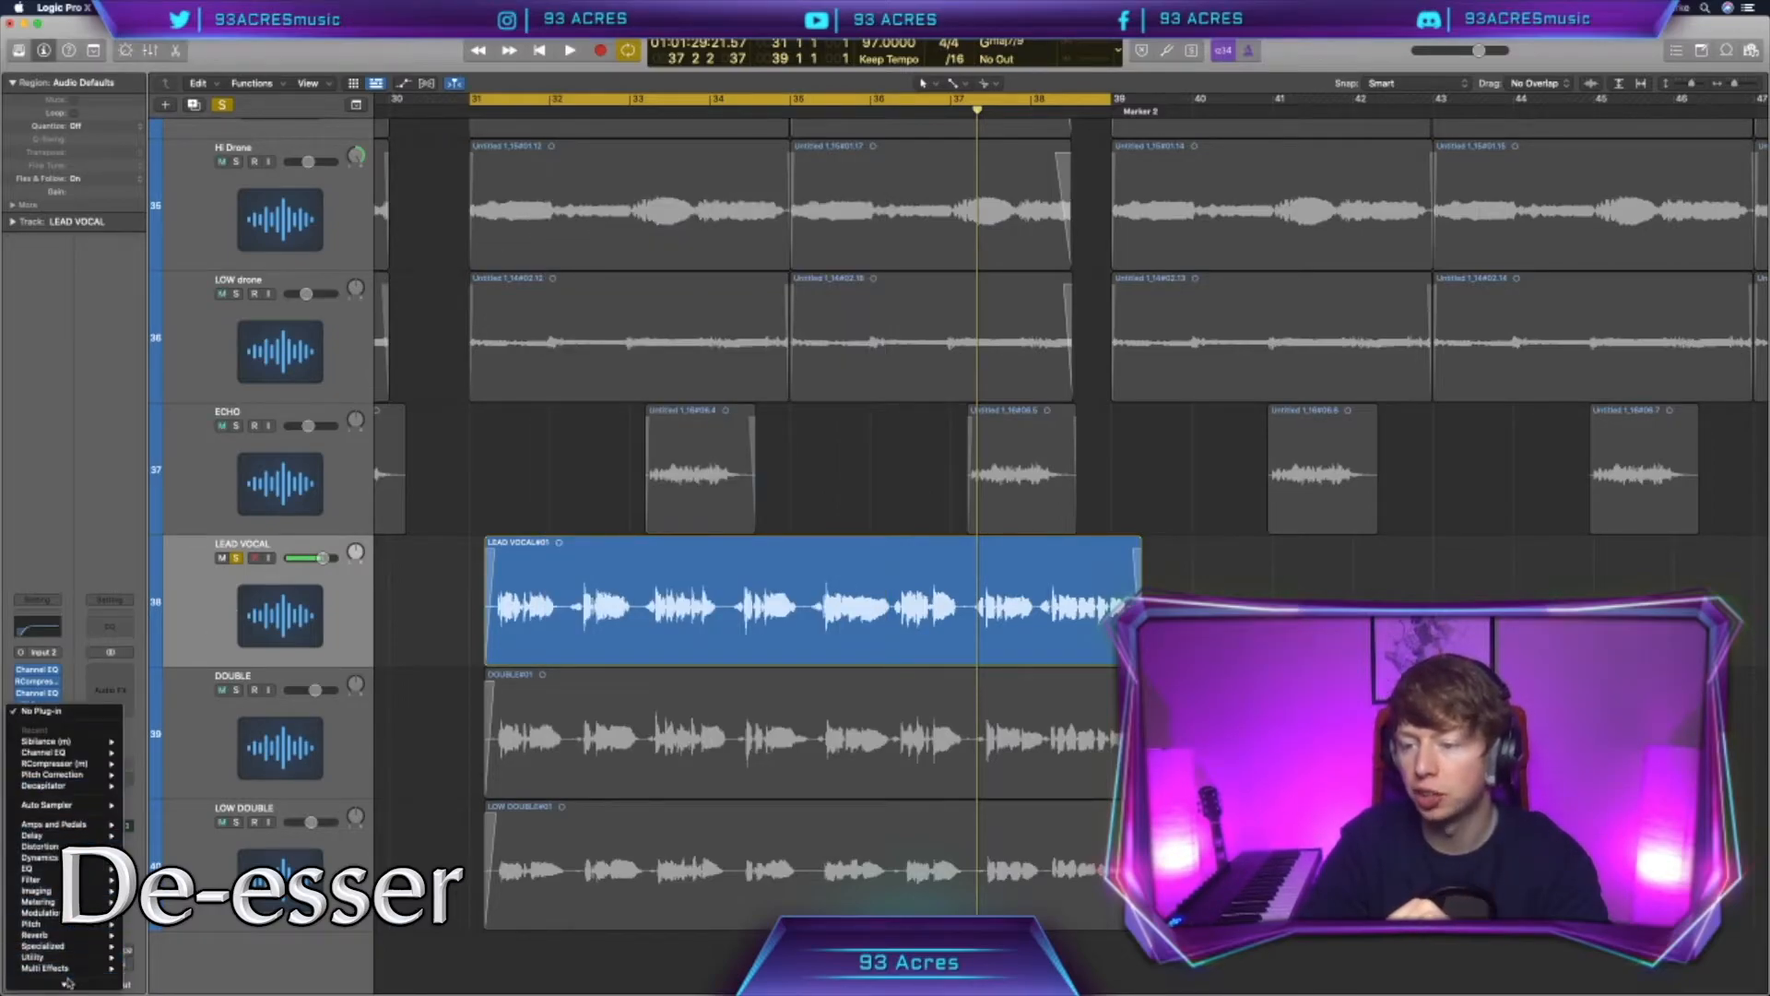
{"action": "mouse_move", "coordinate": [70, 983]}
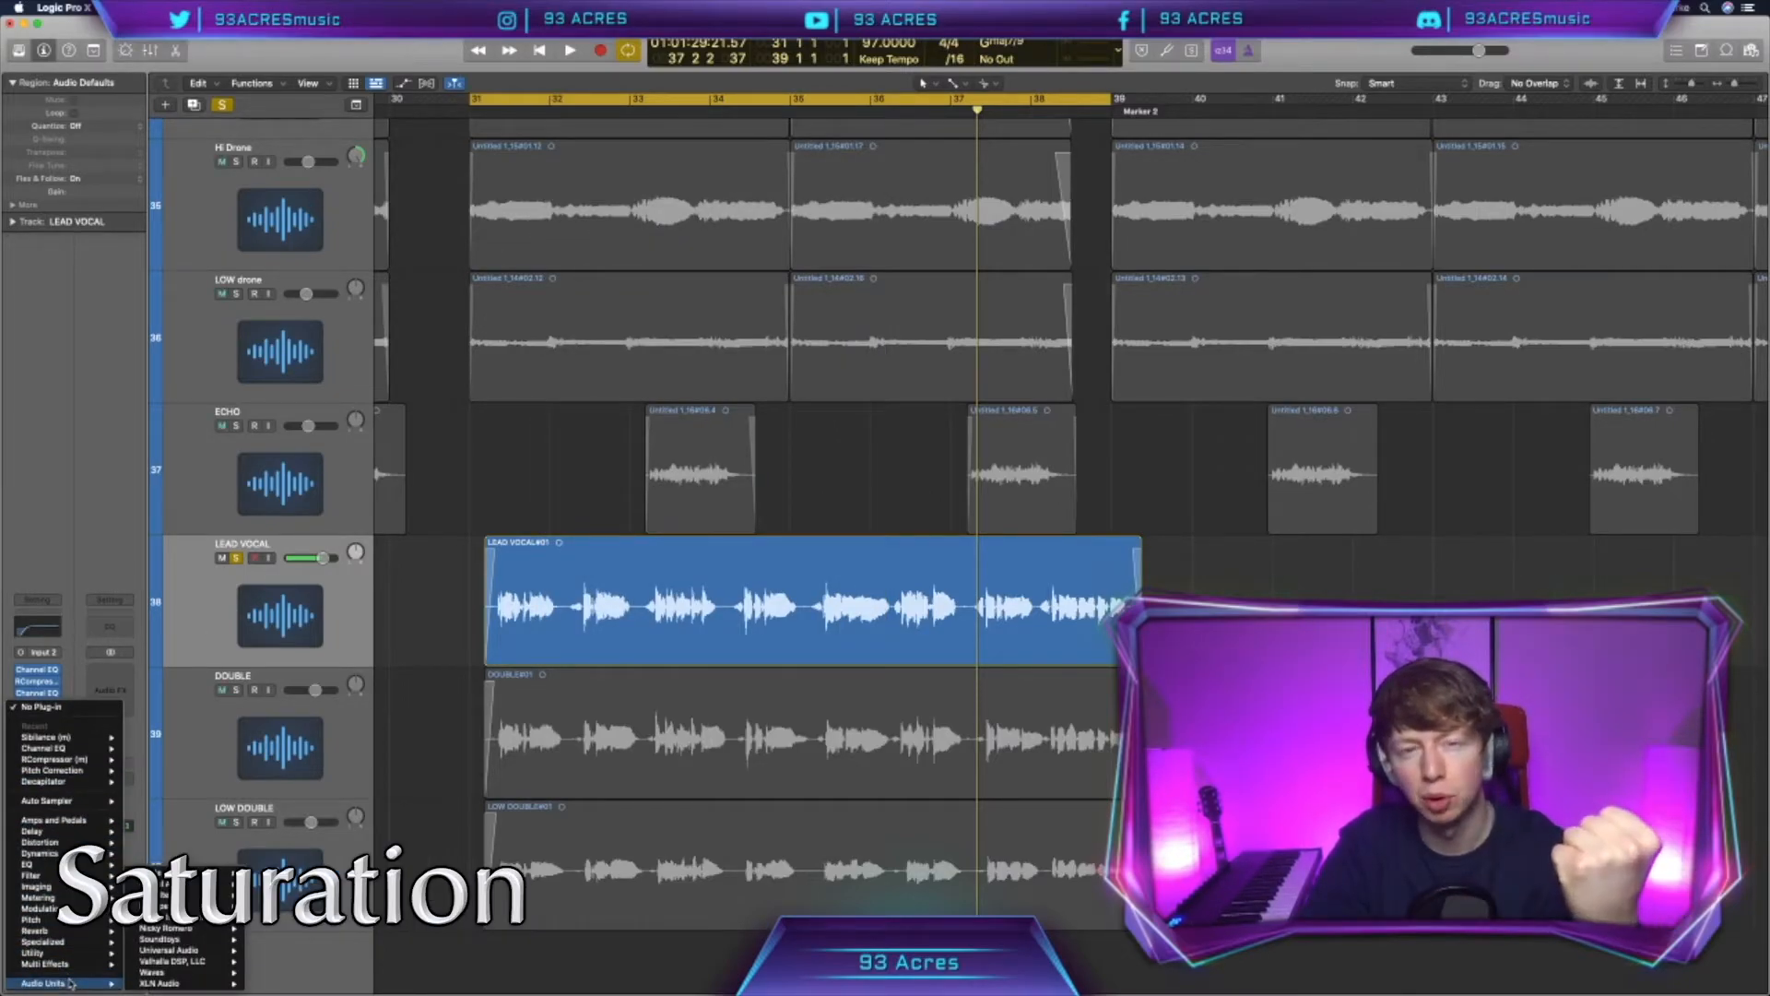
{"action": "mouse_move", "coordinate": [161, 938]}
{"action": "mouse_move", "coordinate": [304, 850]}
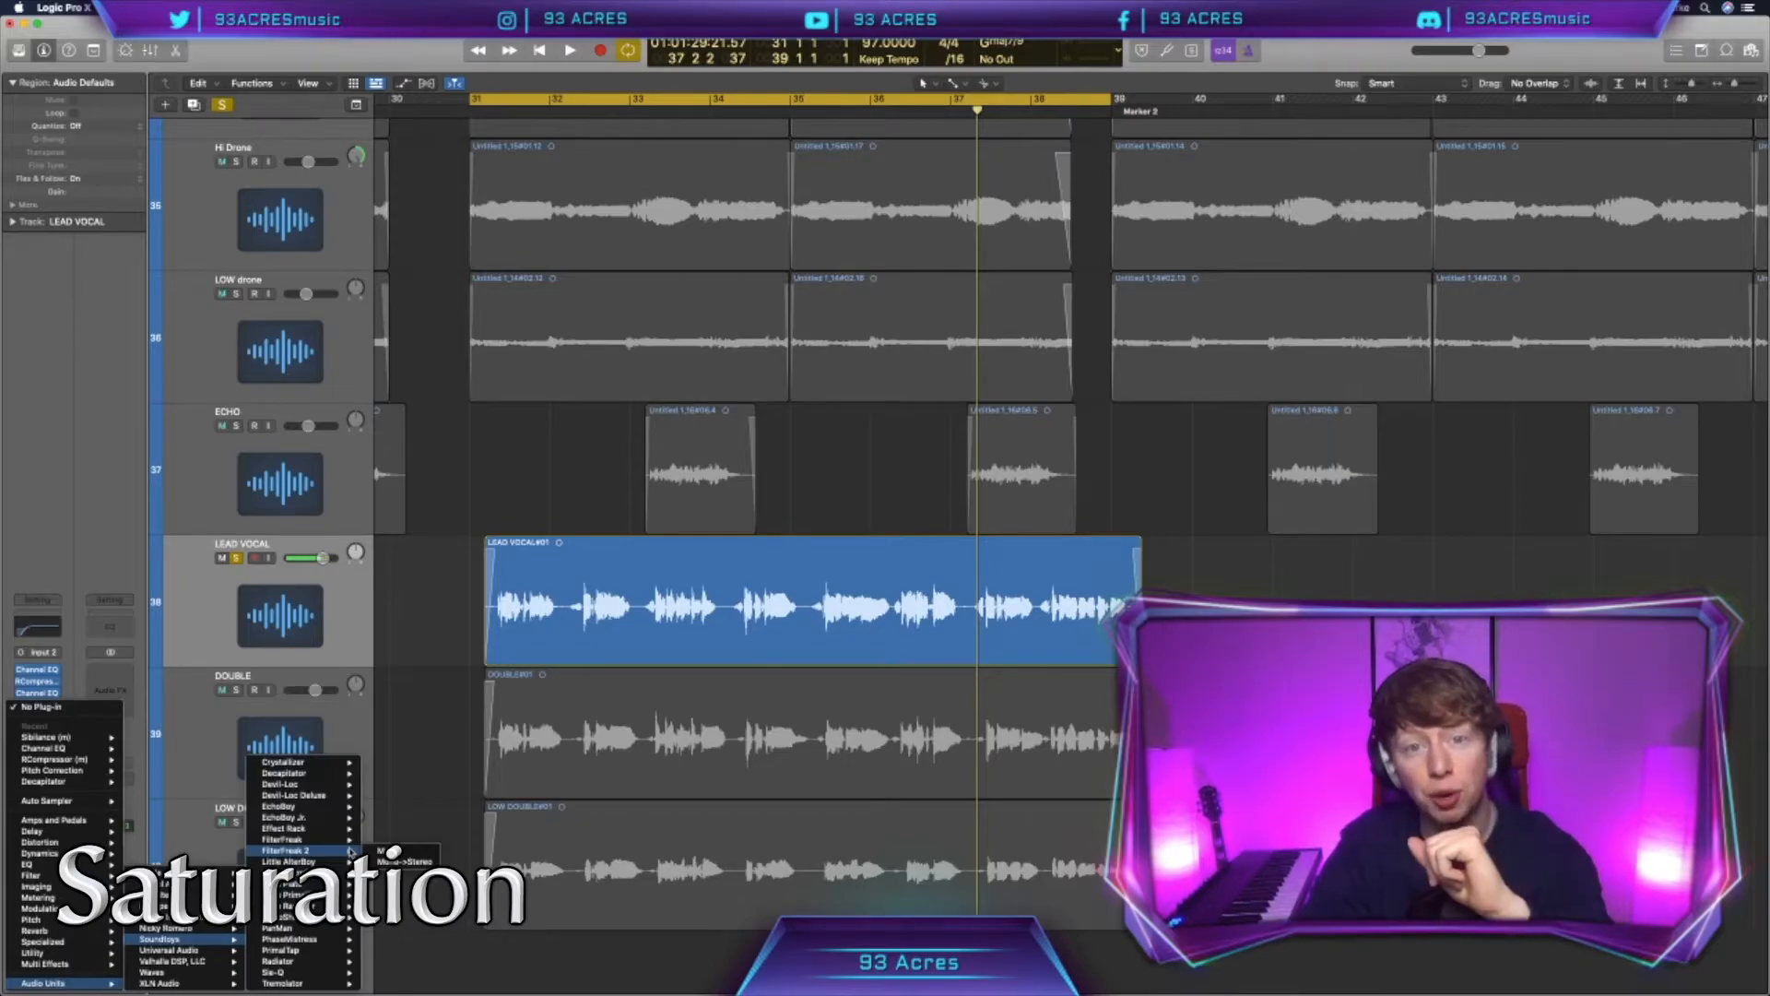
{"action": "left_click", "coordinate": [553, 739]}
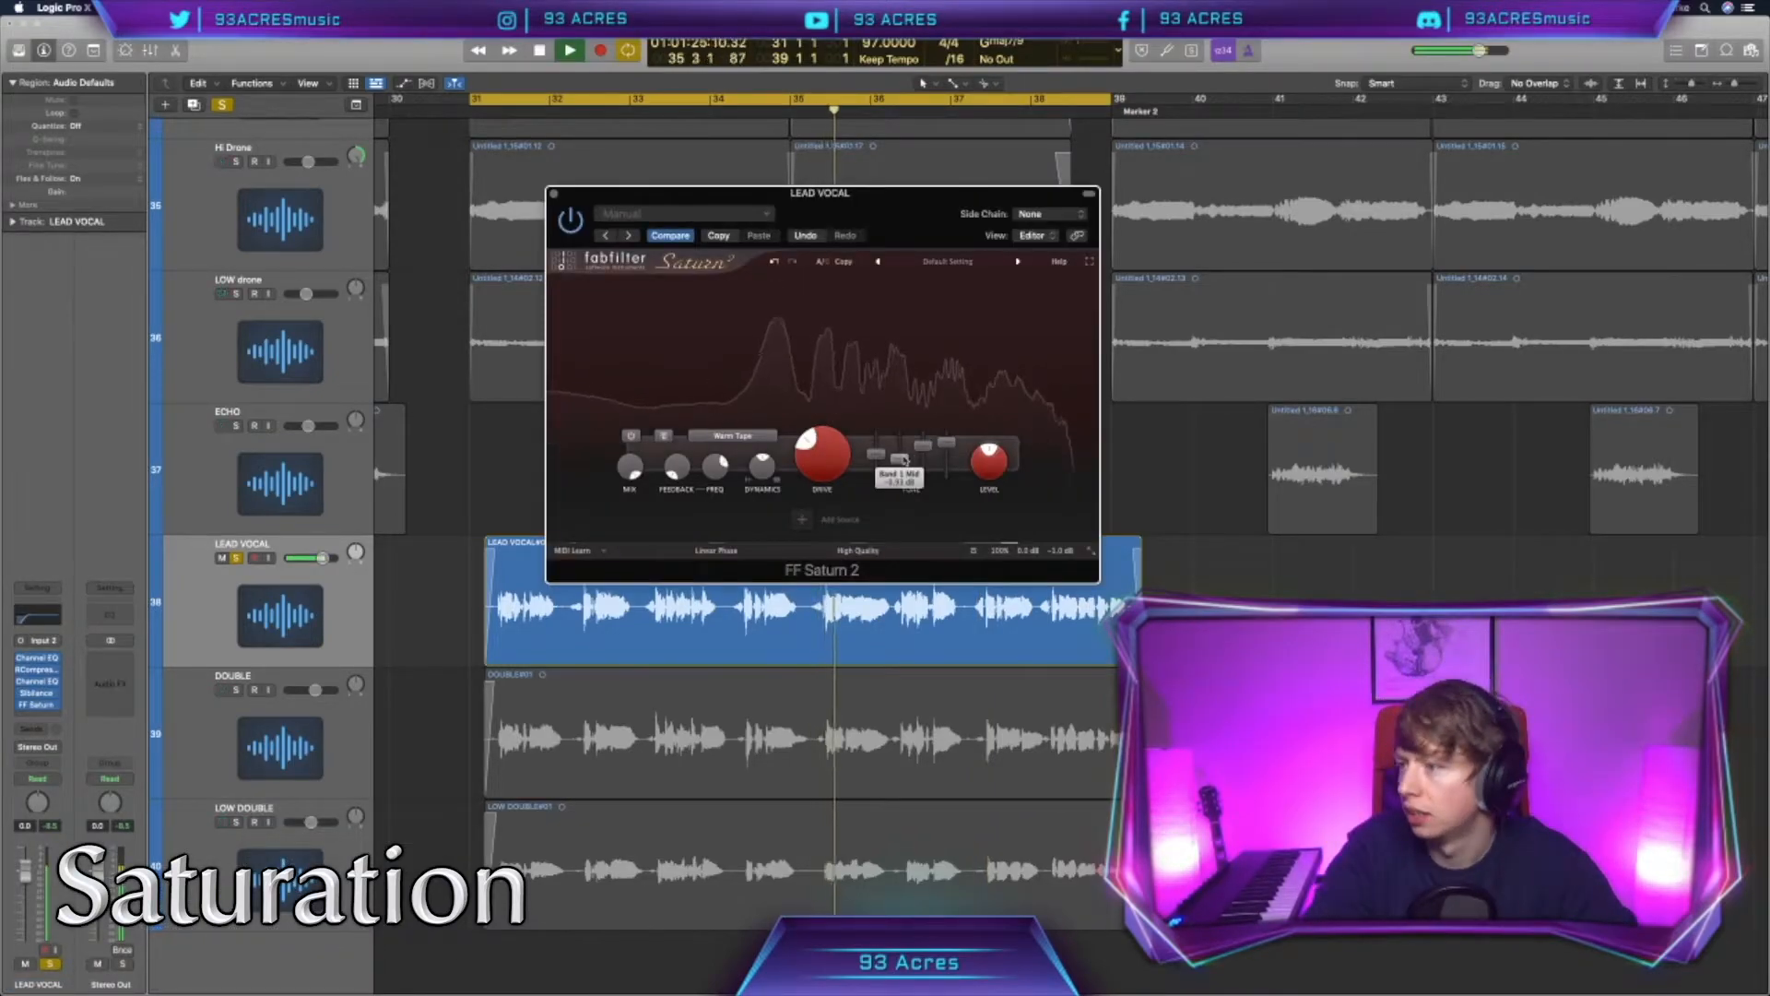
{"action": "left_click_drag", "start_coordinate": [905, 461], "coordinate": [904, 458]}
{"action": "key", "text": "space"}
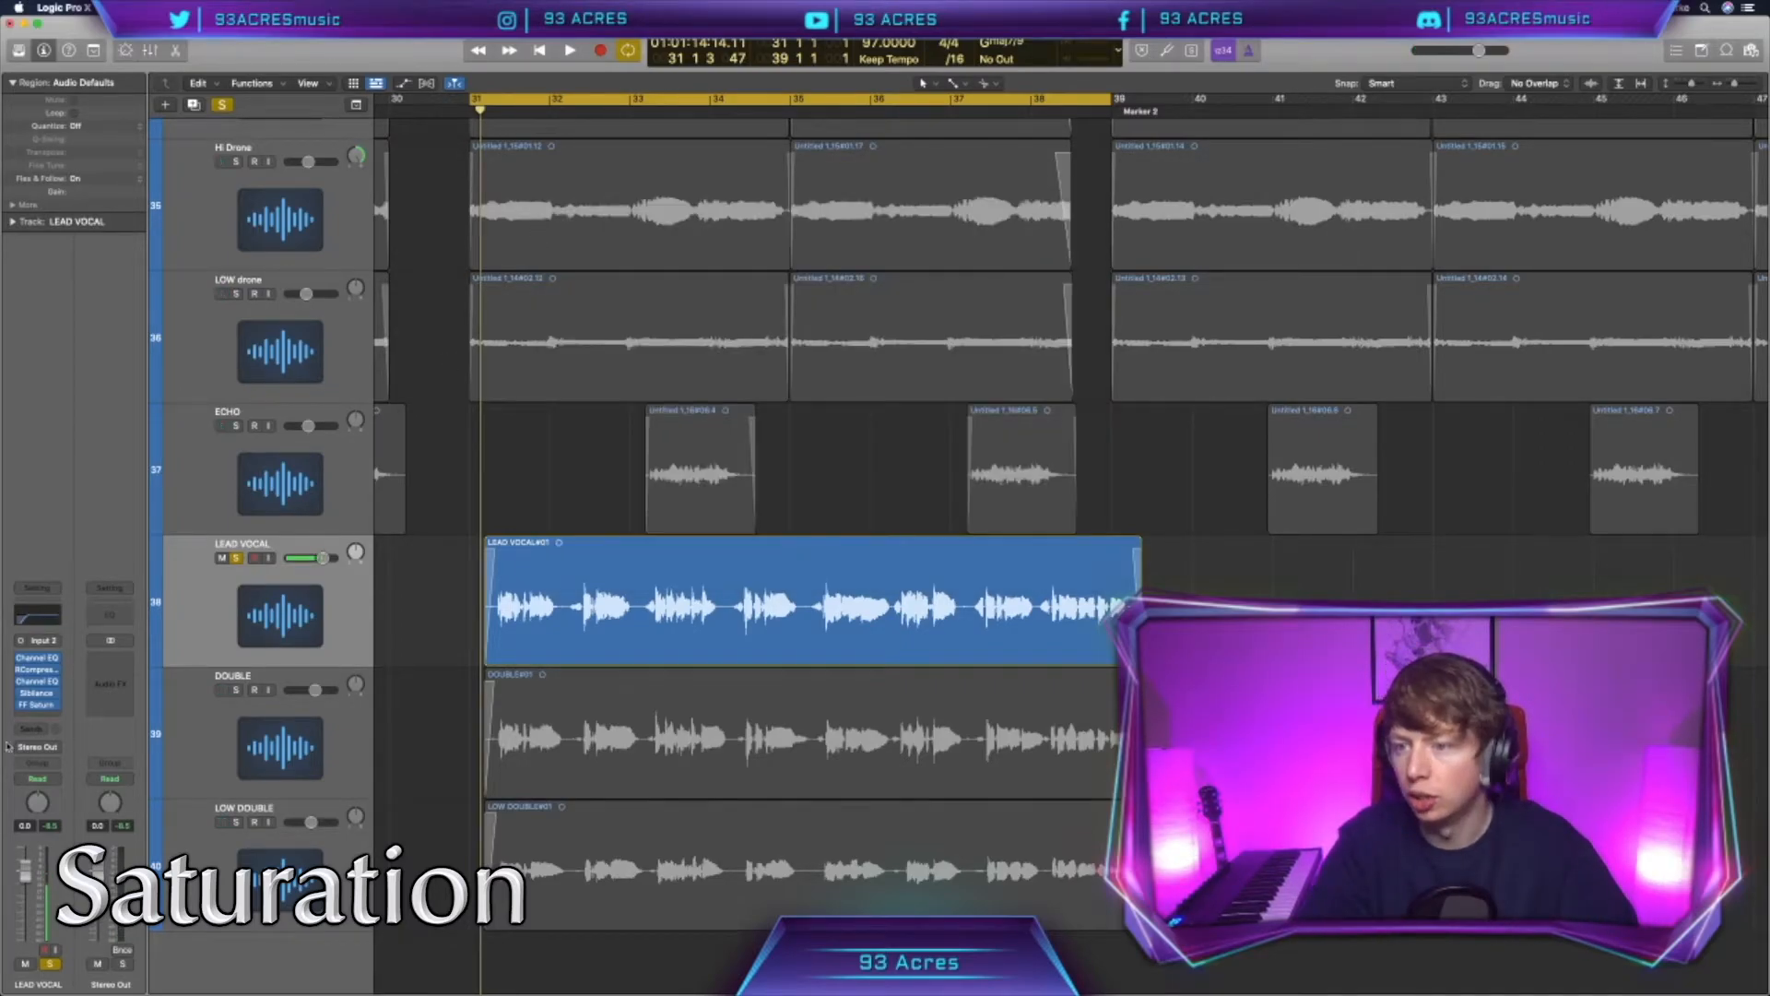
Step: Show the mixer and copy LEAD VOCAL's second Channel EQ, Sibilance and Saturn plug-ins to the DOUBLE and LOW DOUBLE channels
{"action": "left_click", "coordinate": [350, 741]}
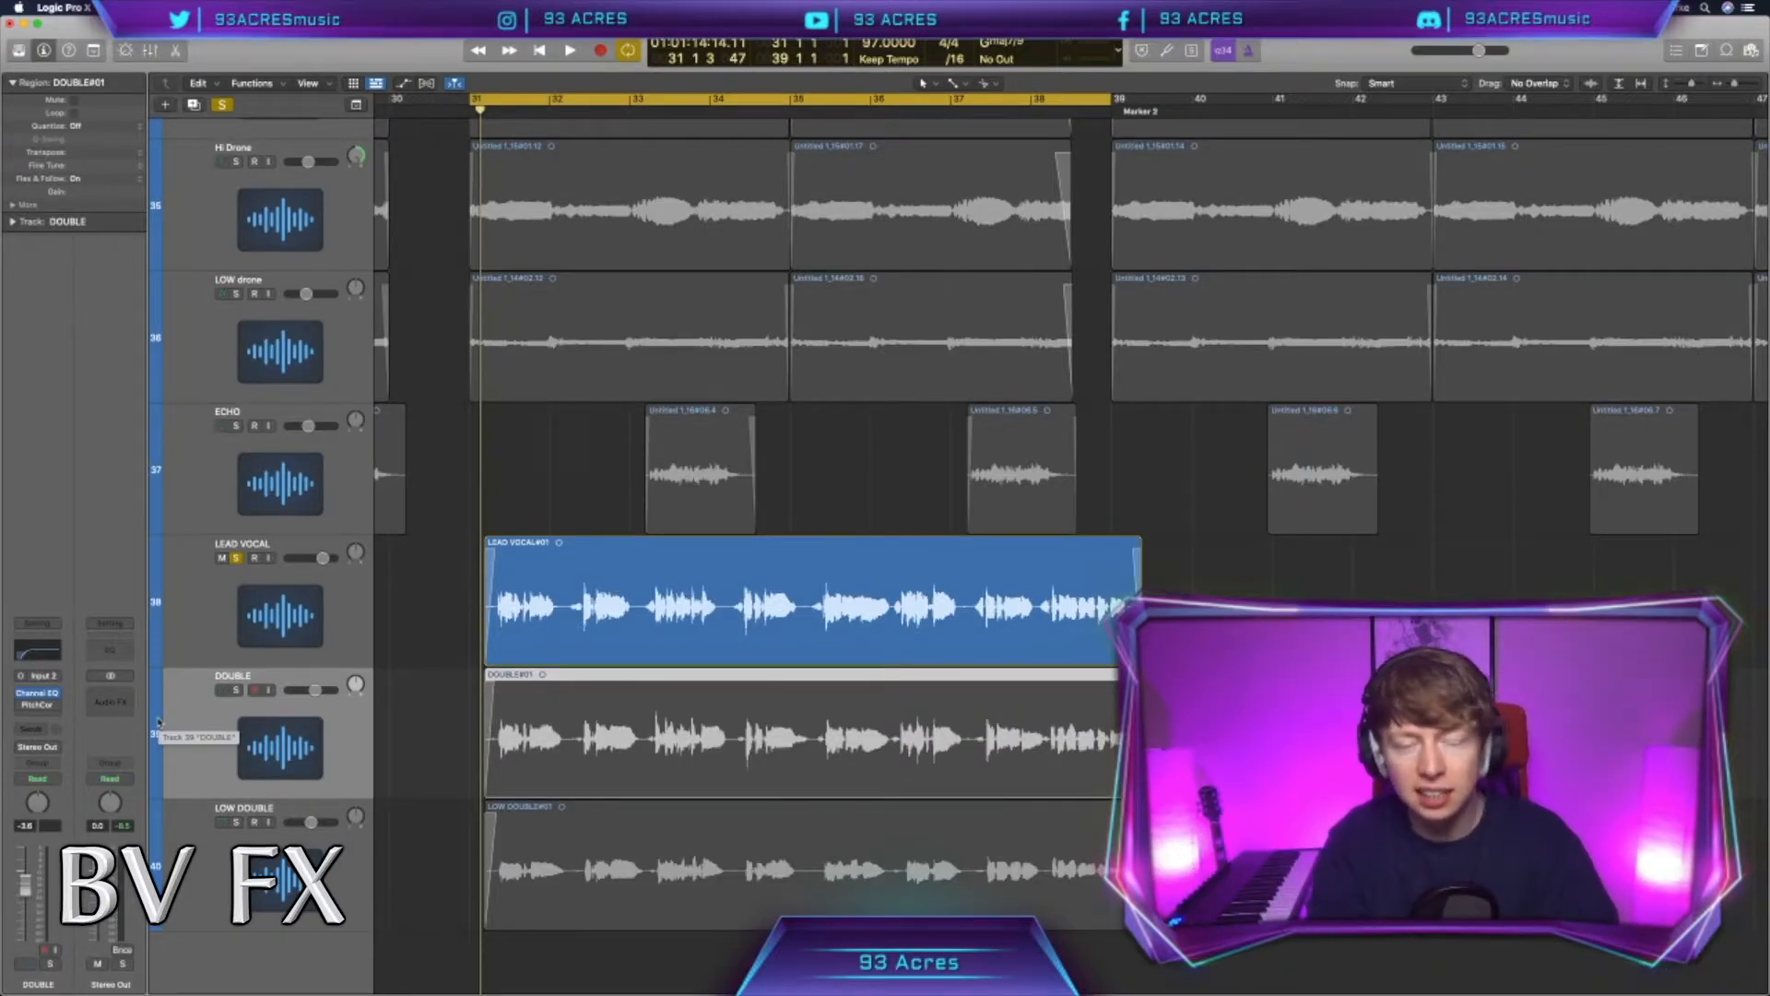
{"action": "key", "text": "x"}
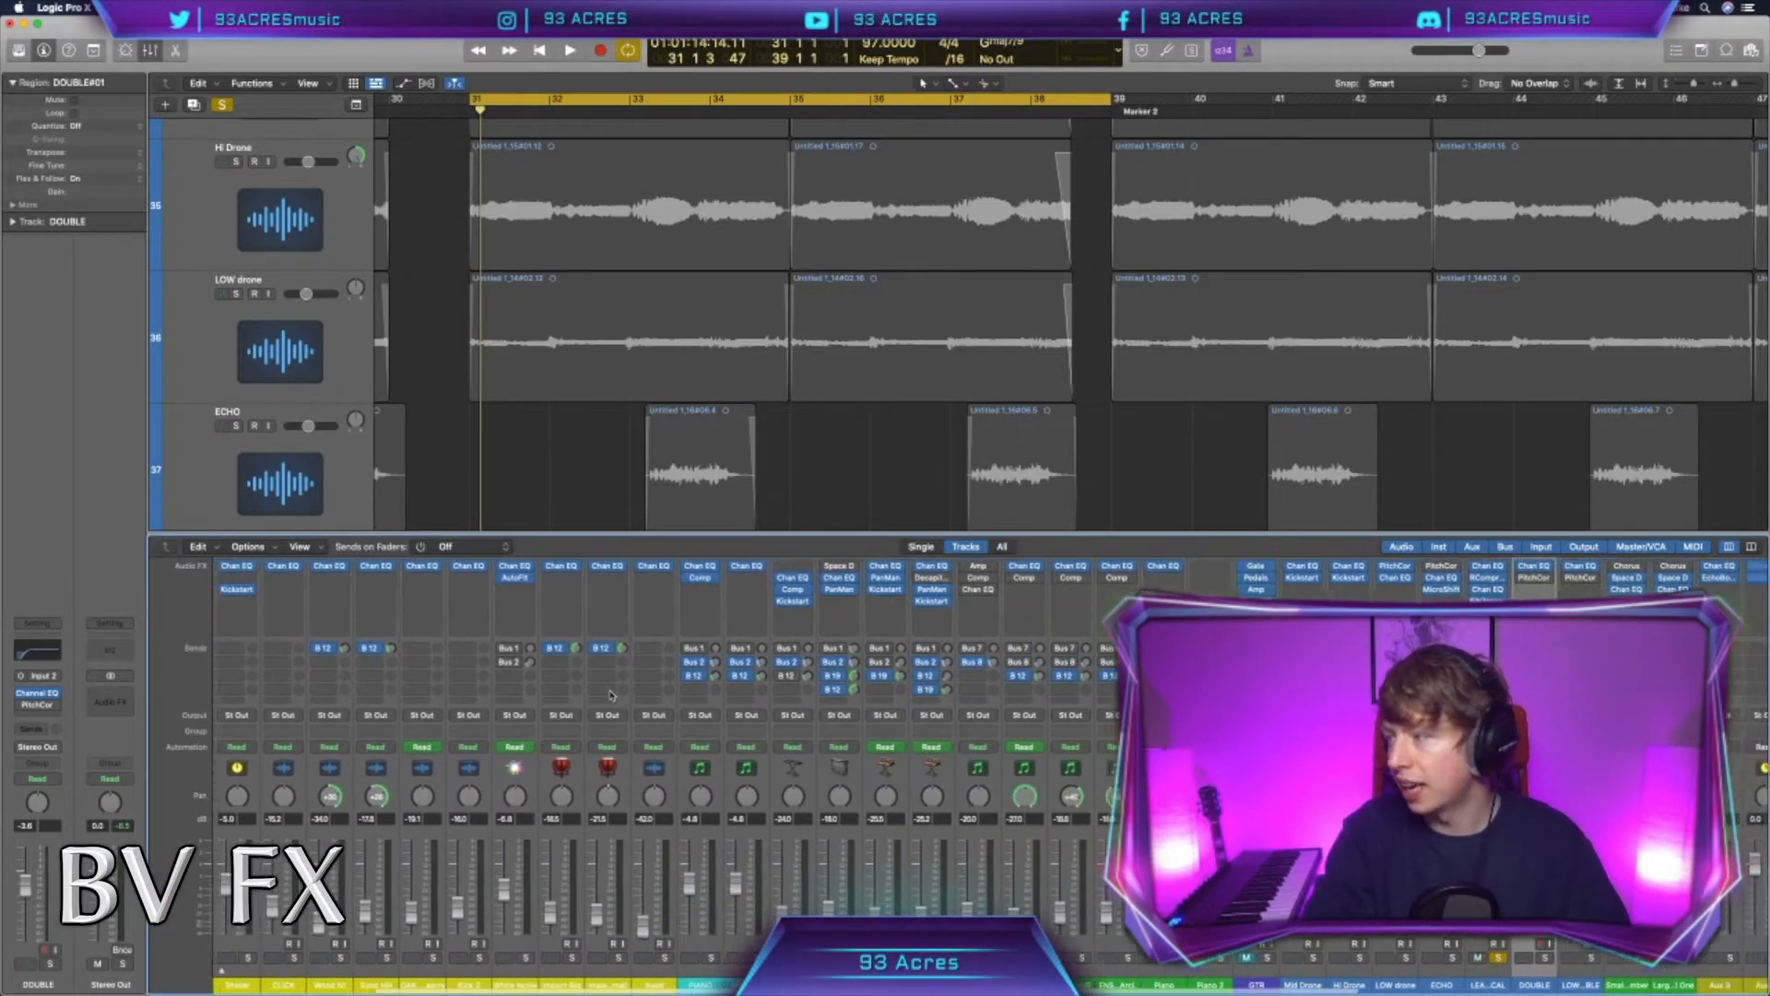
{"action": "scroll", "coordinate": [612, 695], "scroll_direction": "right", "scroll_amount": 5}
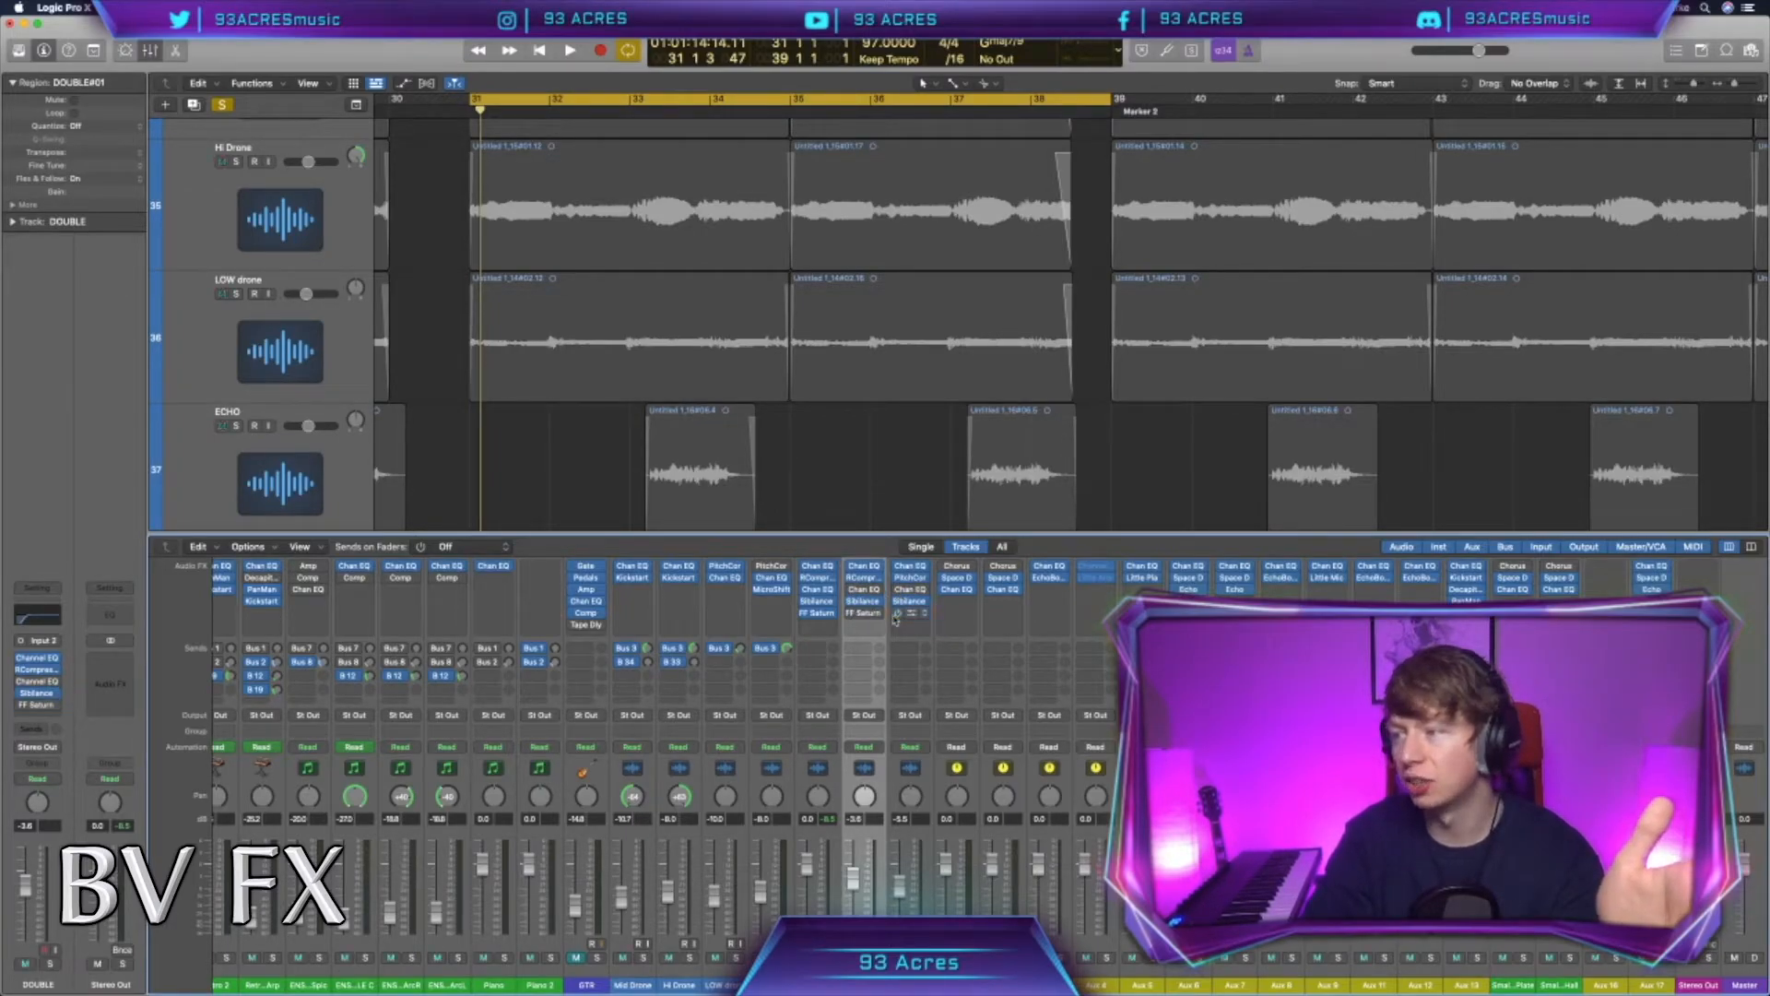
{"action": "scroll", "coordinate": [647, 503], "scroll_direction": "down", "scroll_amount": 5}
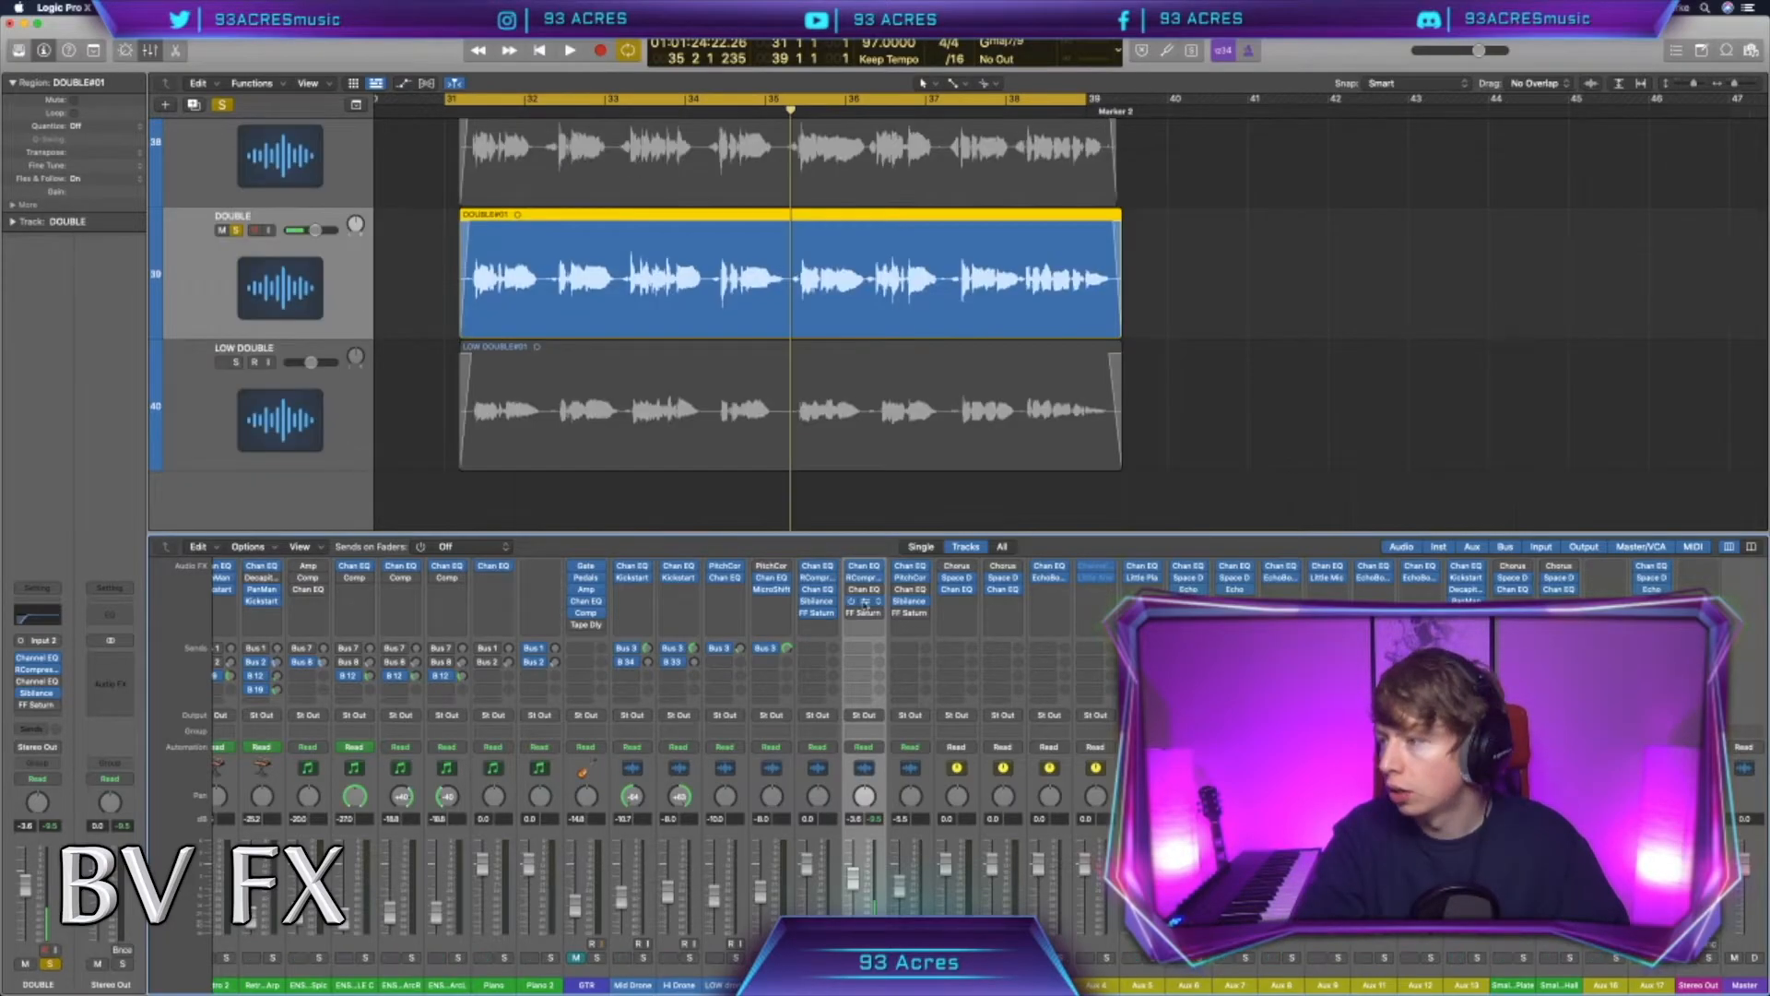
Step: Set the Sibilance threshold on the DOUBLE track to -41.3 while playing the vocal back
{"action": "left_click", "coordinate": [863, 601]}
{"action": "key", "text": "space"}
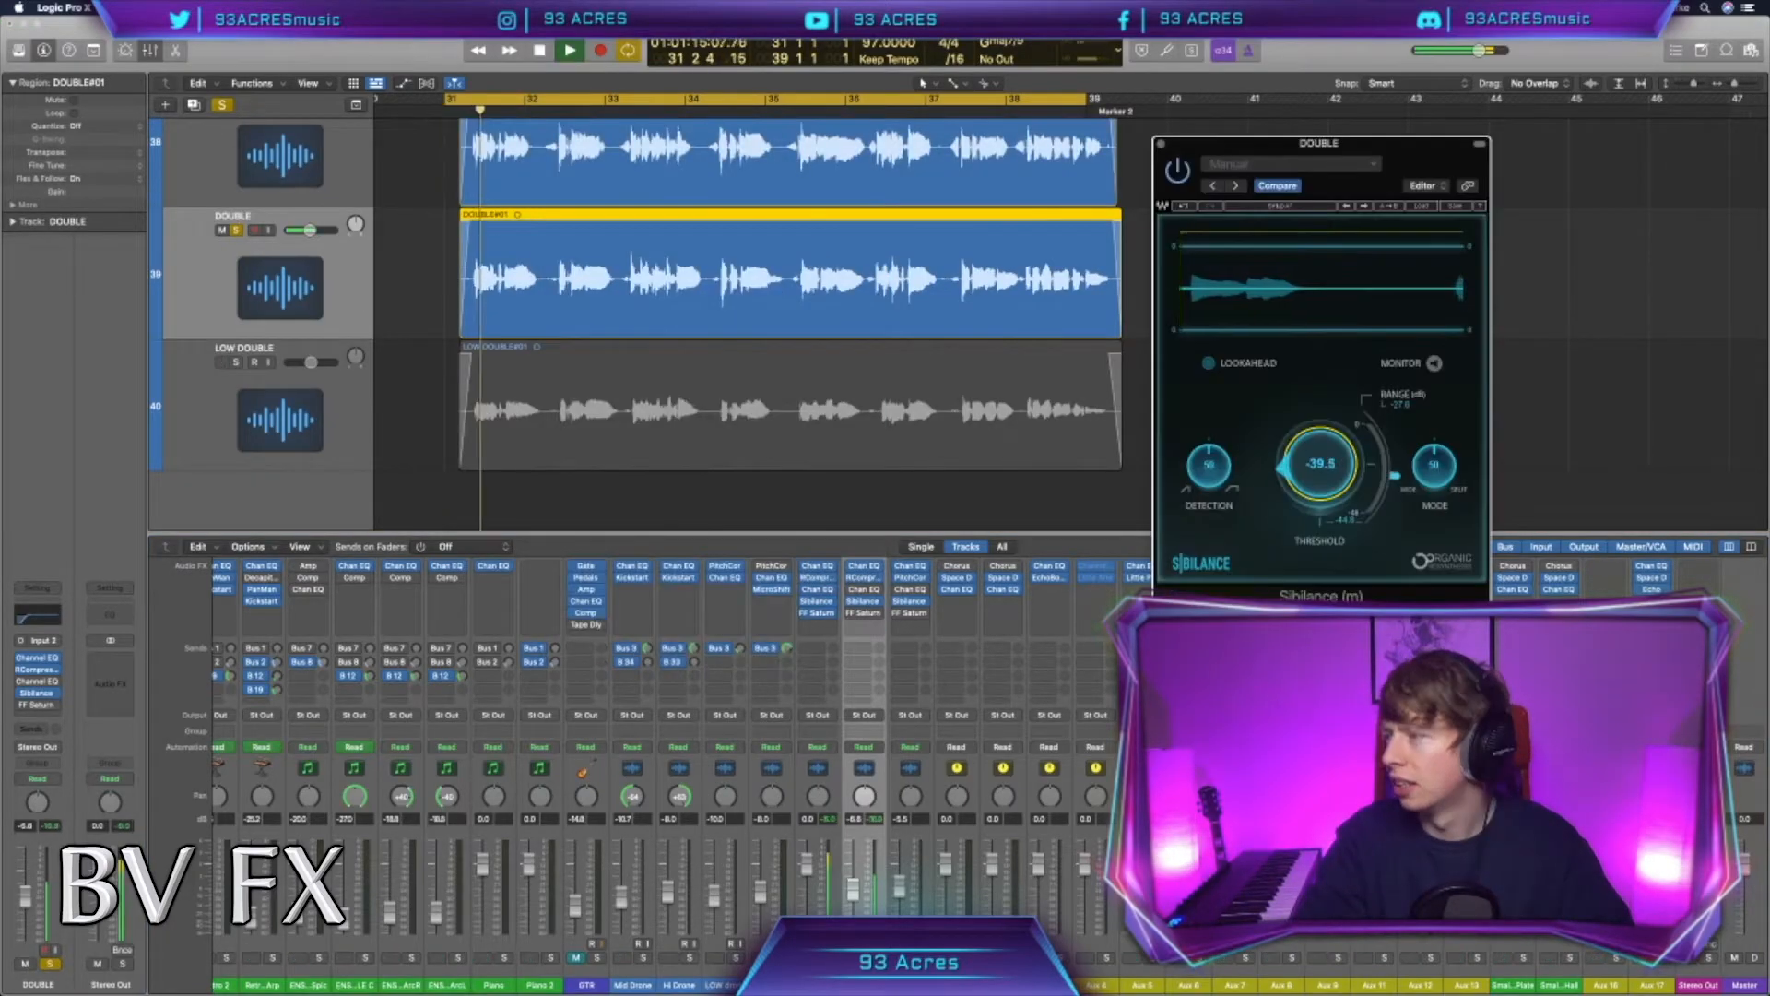
{"action": "left_click_drag", "start_coordinate": [1337, 469], "coordinate": [1337, 473]}
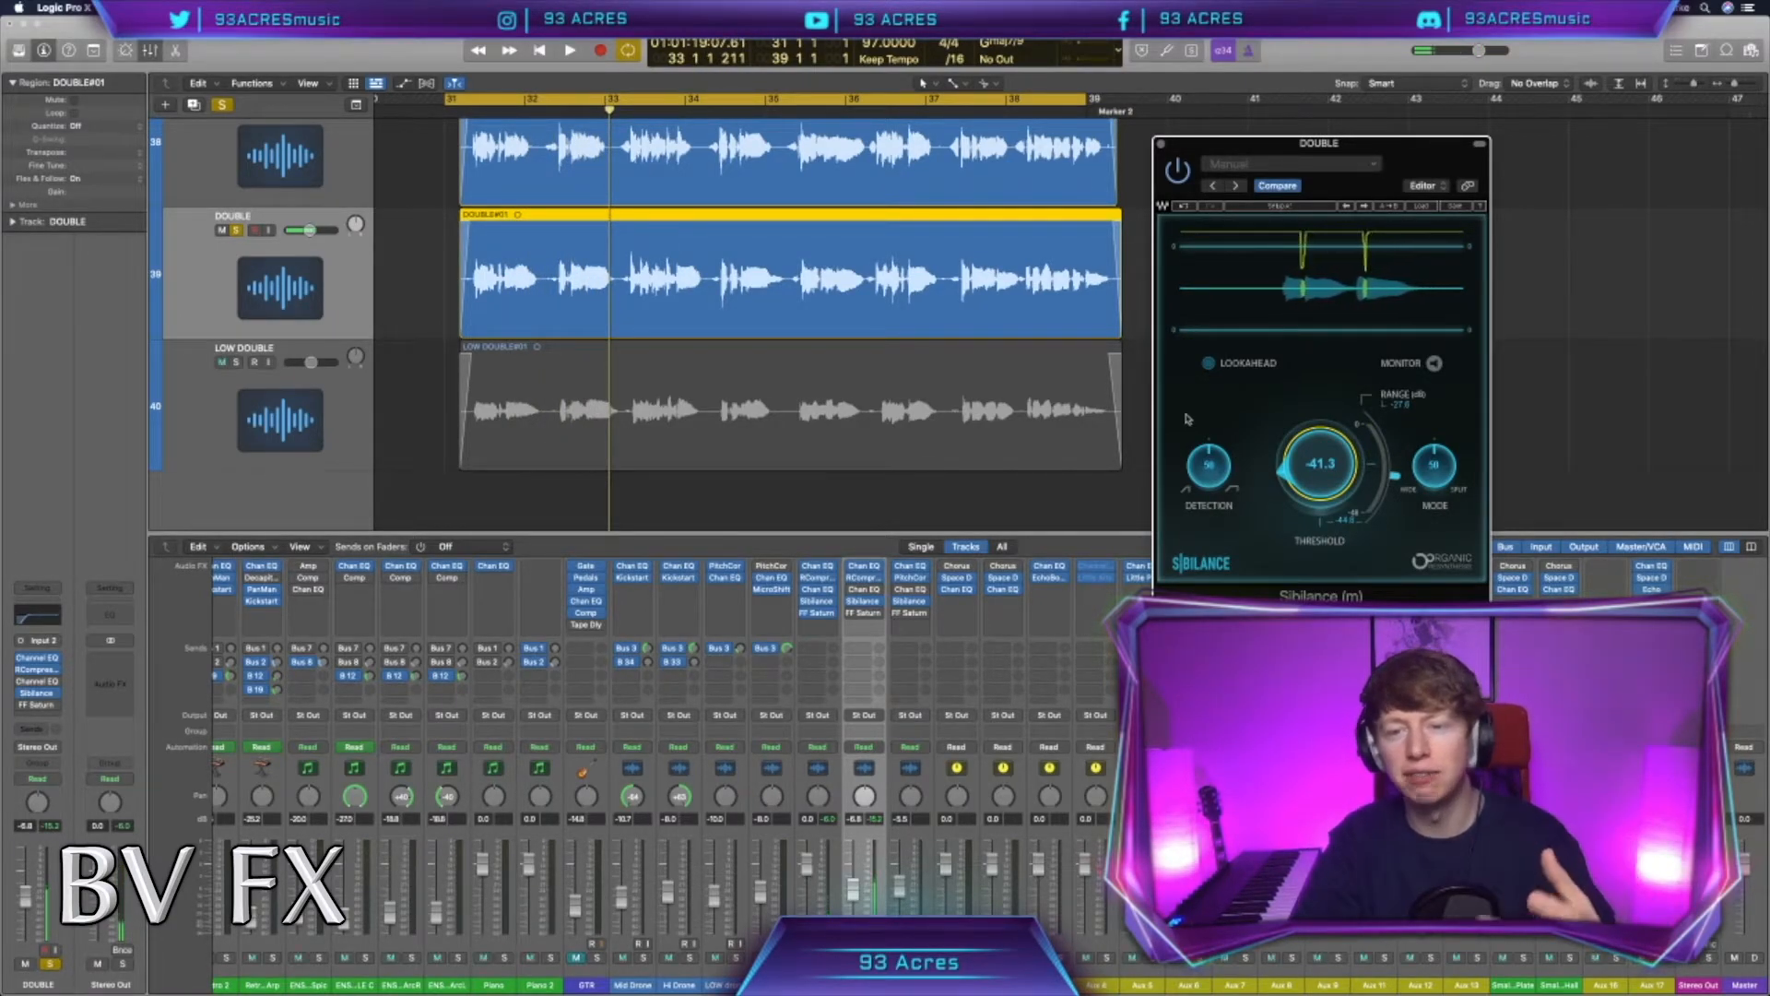
{"action": "key", "text": "super+w"}
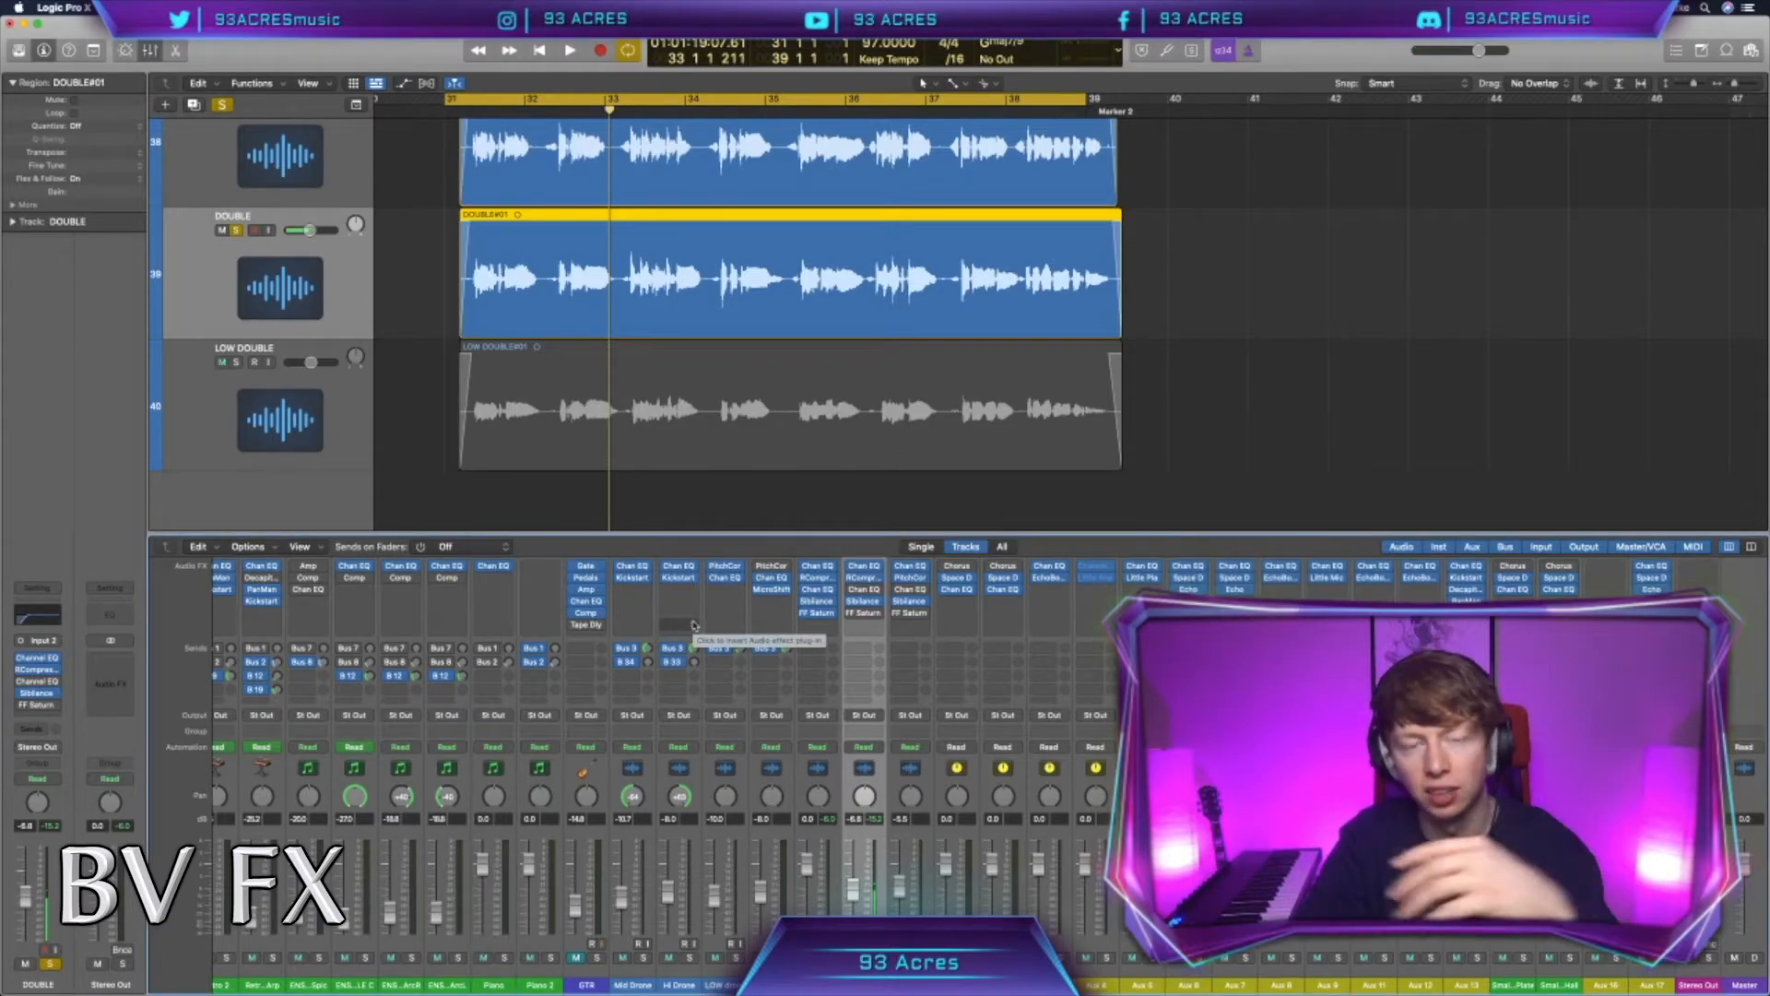
Step: Set the Sibilance threshold on the LOW DOUBLE track to -37.3 while auditioning it soloed
{"action": "scroll", "coordinate": [864, 610], "scroll_direction": "up", "scroll_amount": 1}
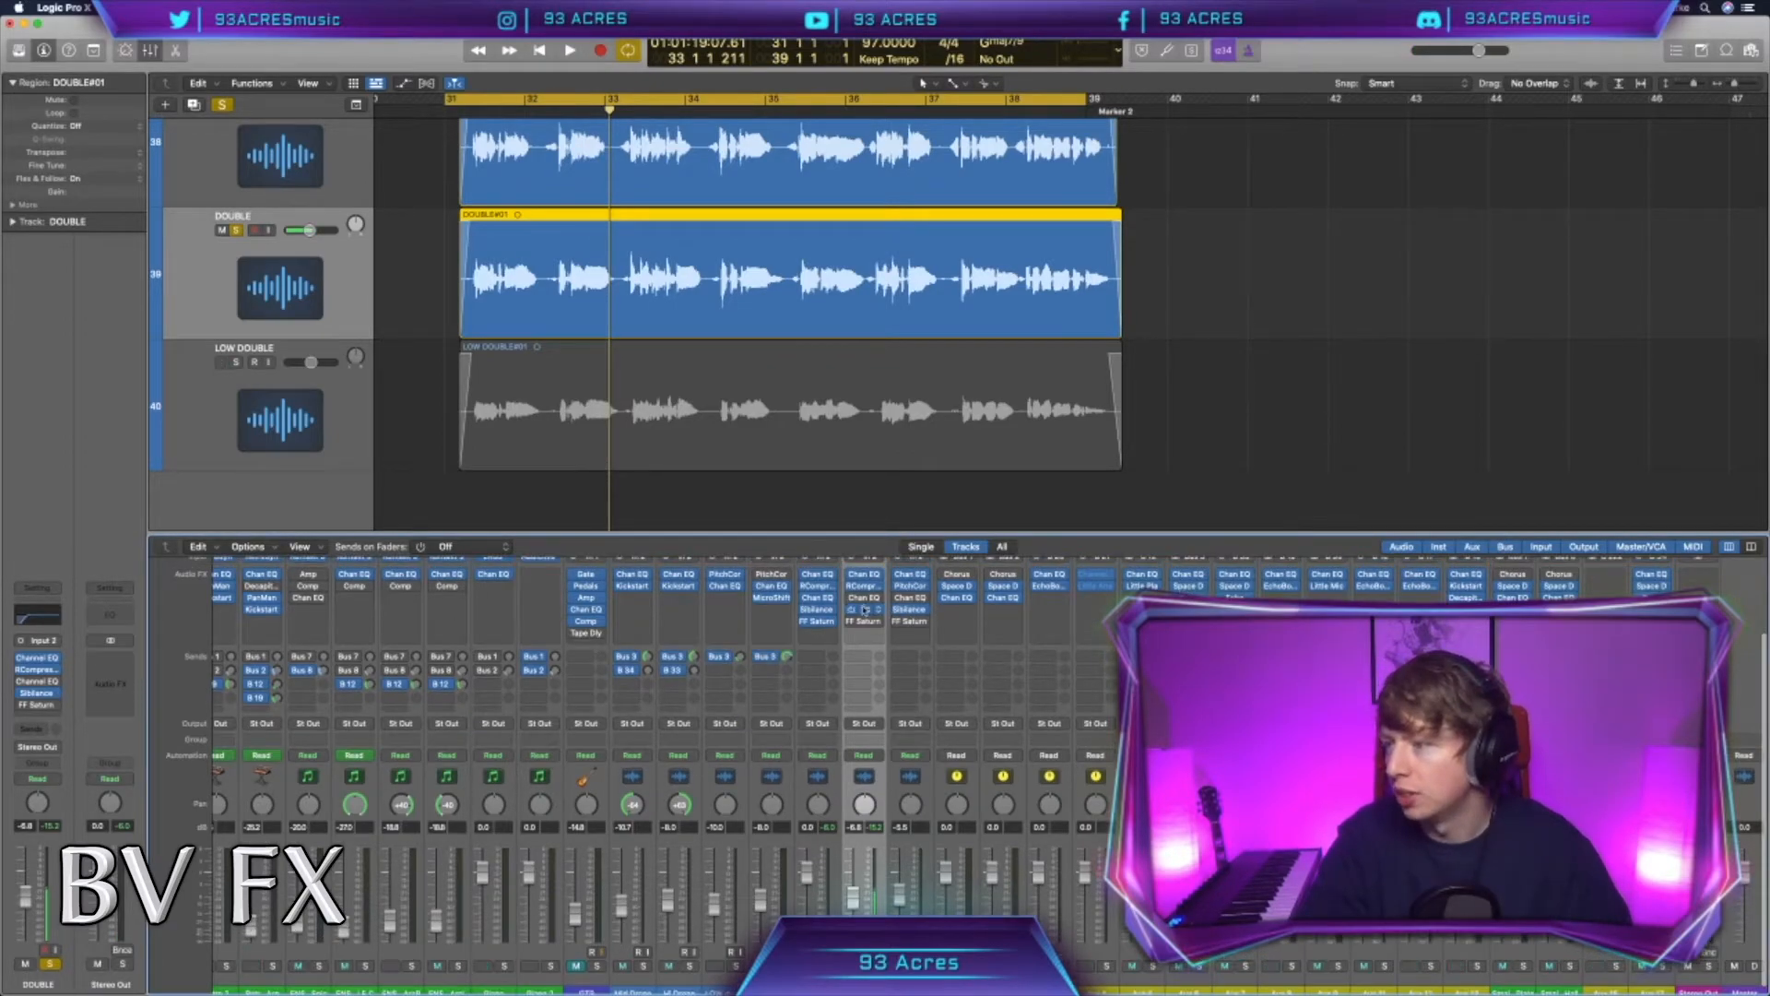
{"action": "left_click", "coordinate": [911, 610]}
{"action": "left_click_drag", "start_coordinate": [726, 533], "coordinate": [726, 572]}
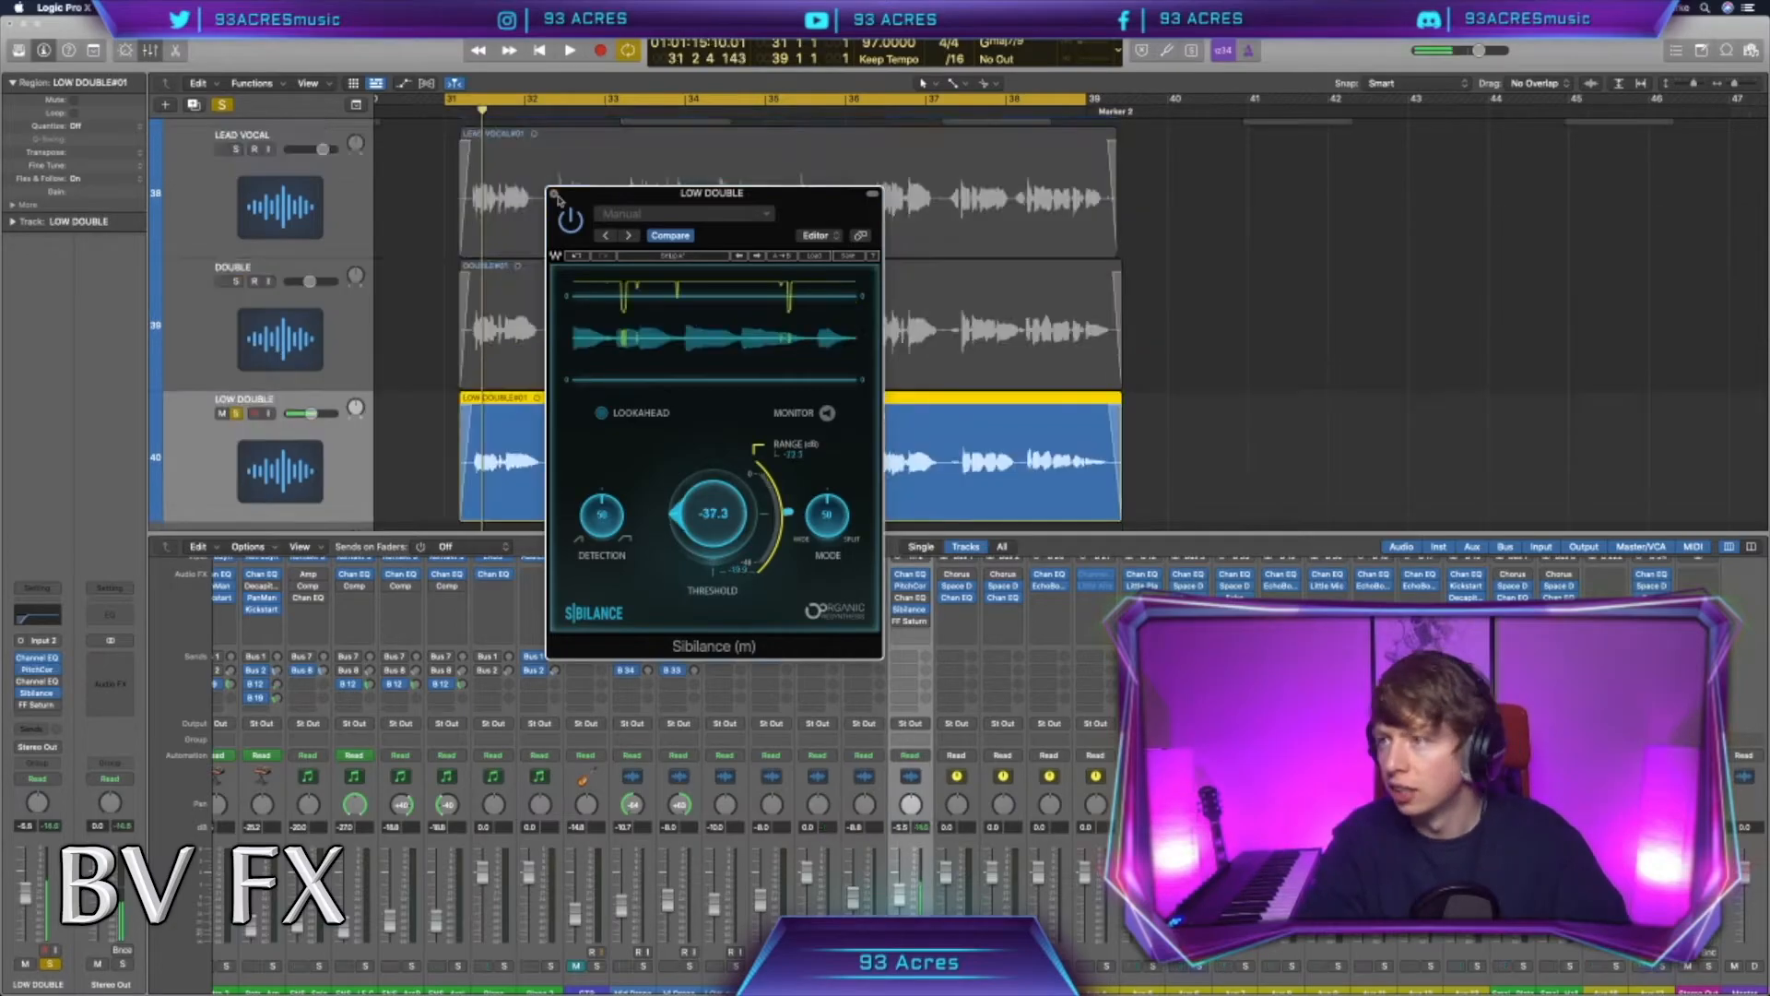
{"action": "key", "text": "super+w"}
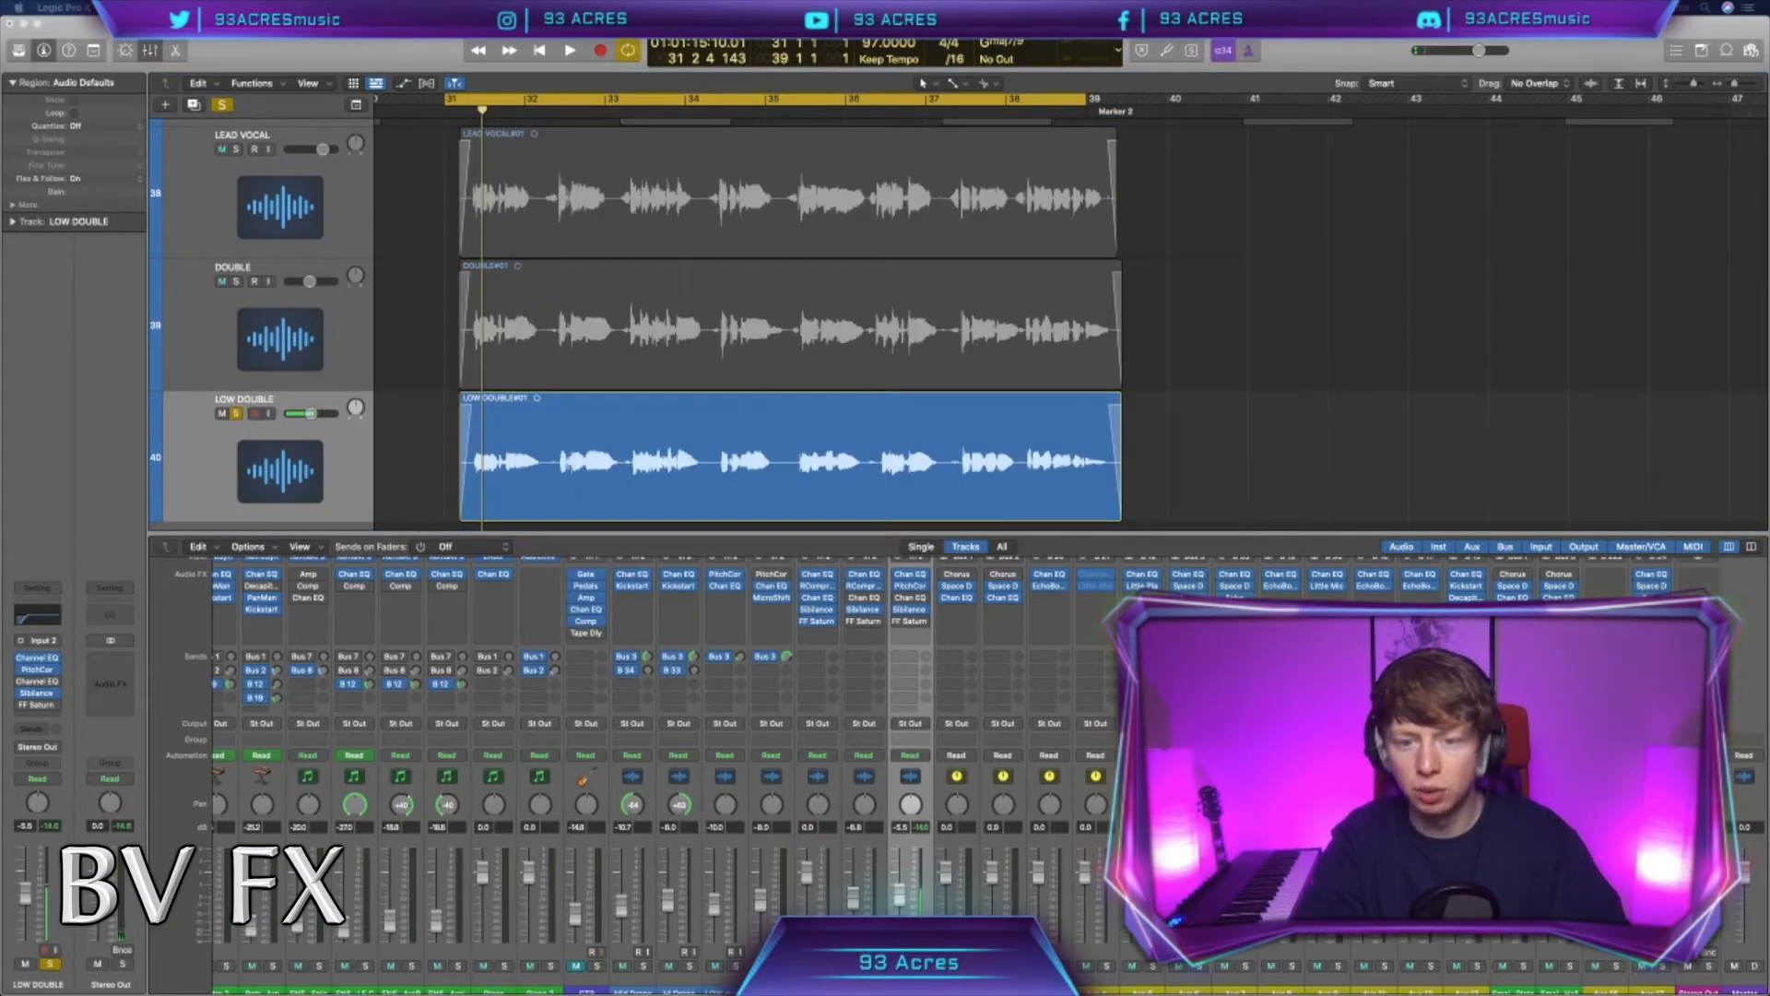
Step: Unsolo the vocals, hide the mixer and play the bar 31 section with the full arrangement
{"action": "left_click", "coordinate": [391, 439]}
{"action": "scroll", "coordinate": [572, 437], "scroll_direction": "right", "scroll_amount": 1}
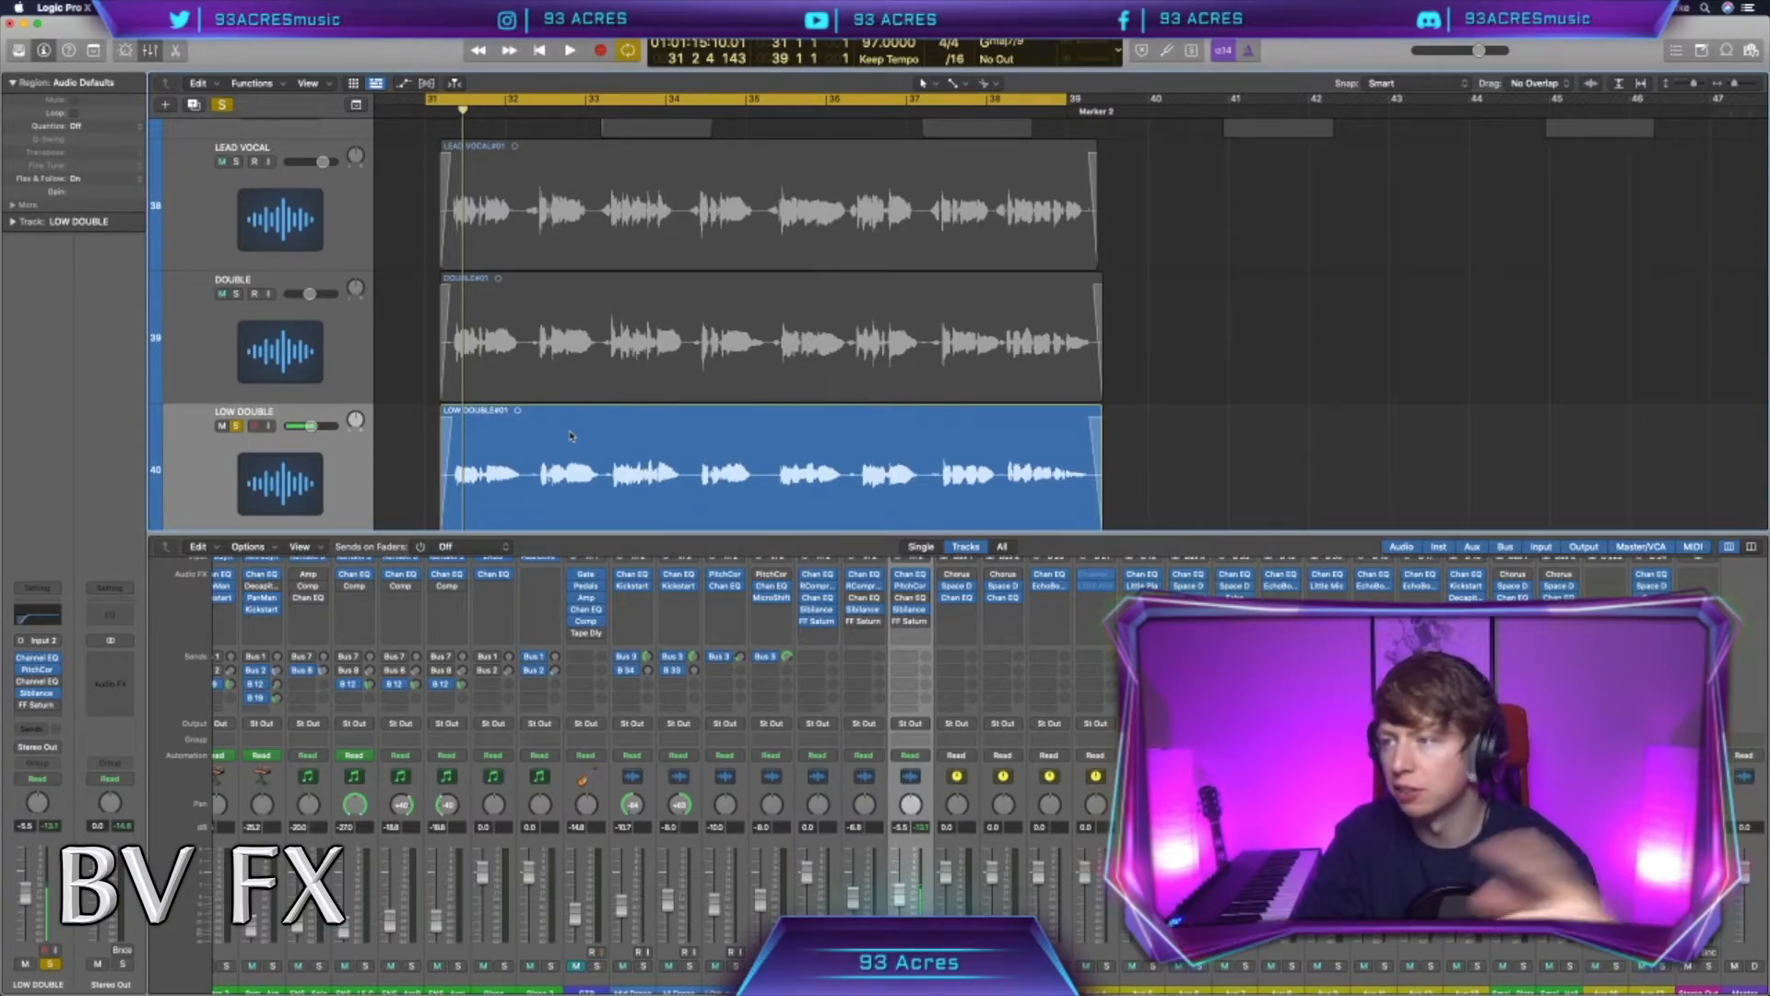
{"action": "scroll", "coordinate": [427, 426], "scroll_direction": "up", "scroll_amount": 2}
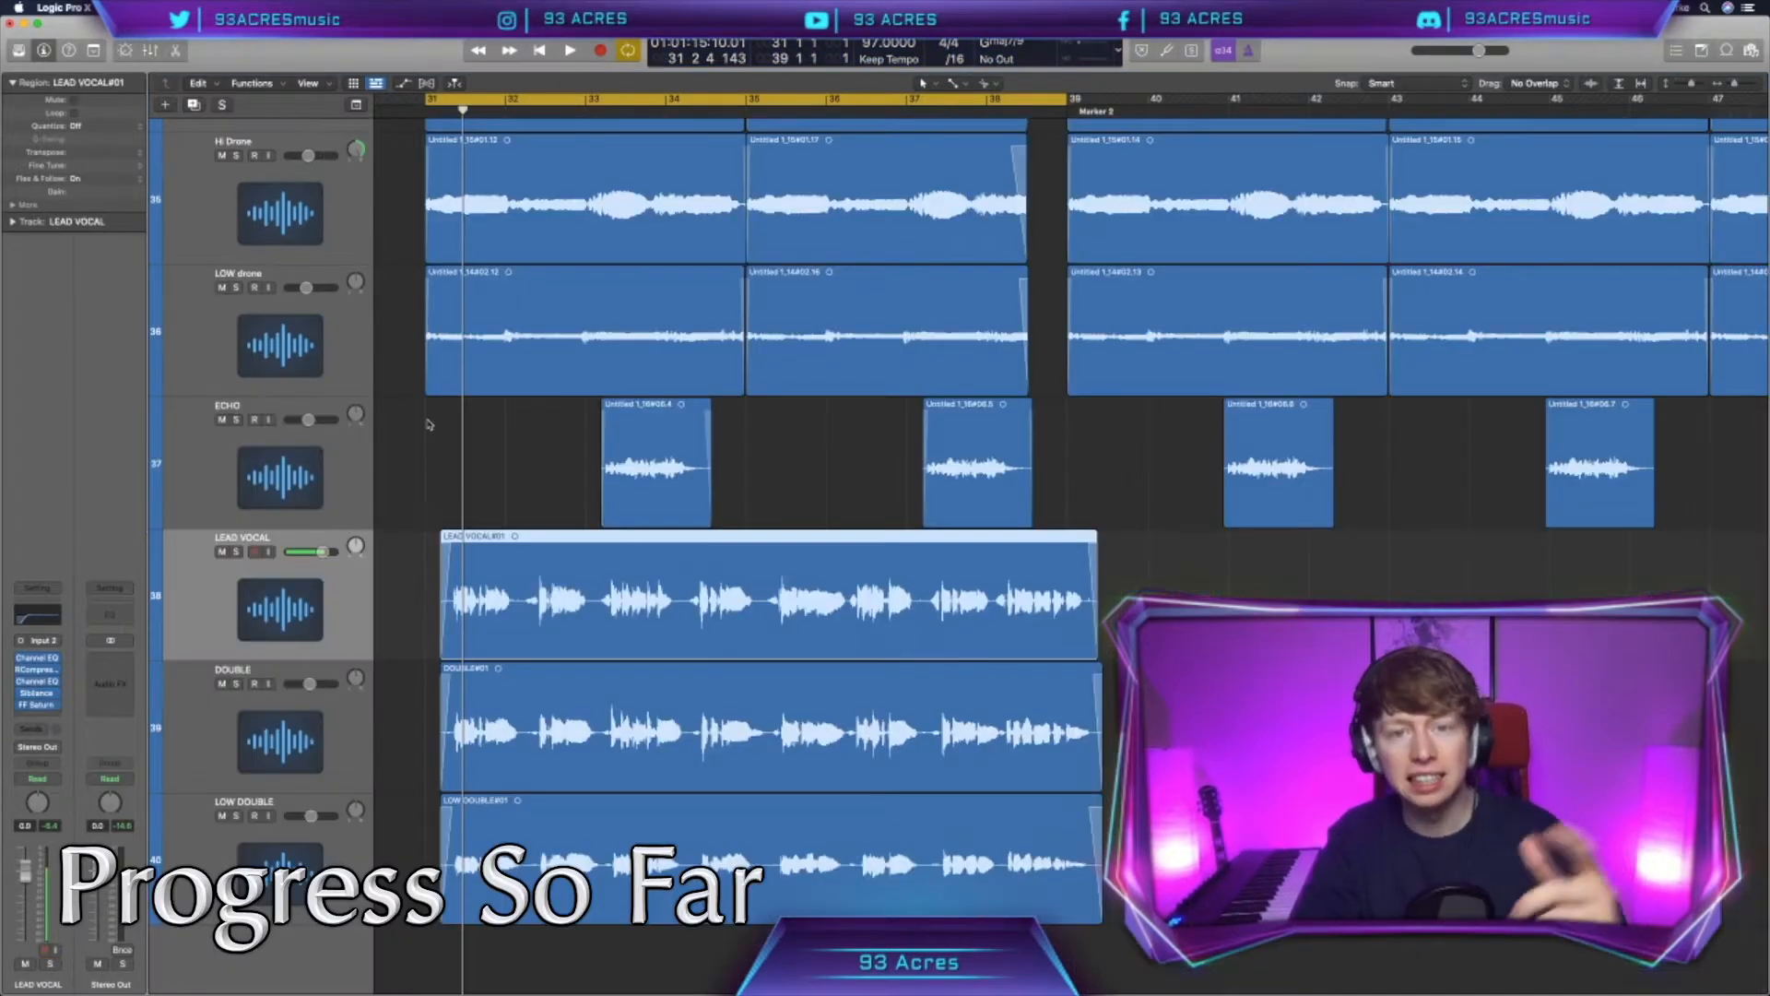
{"action": "scroll", "coordinate": [429, 424], "scroll_direction": "down", "scroll_amount": 3}
{"action": "scroll", "coordinate": [429, 424], "scroll_direction": "left", "scroll_amount": 2}
{"action": "scroll", "coordinate": [429, 424], "scroll_direction": "up", "scroll_amount": 2}
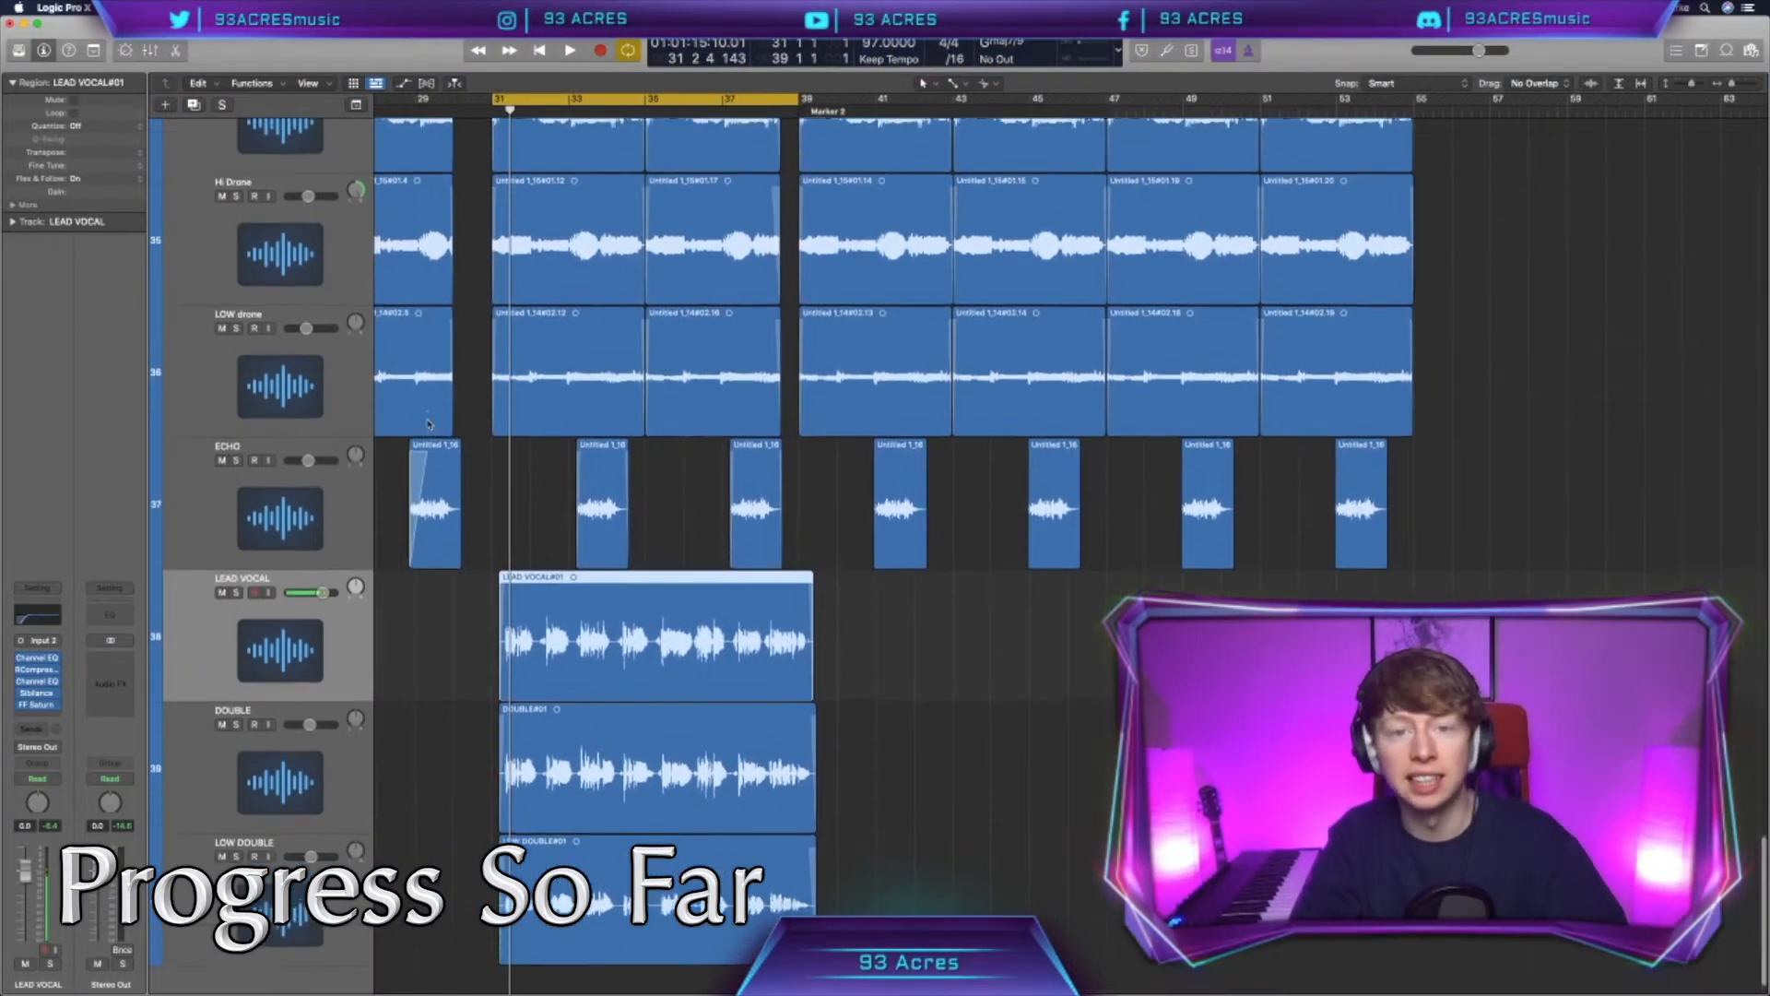
{"action": "key", "text": "space"}
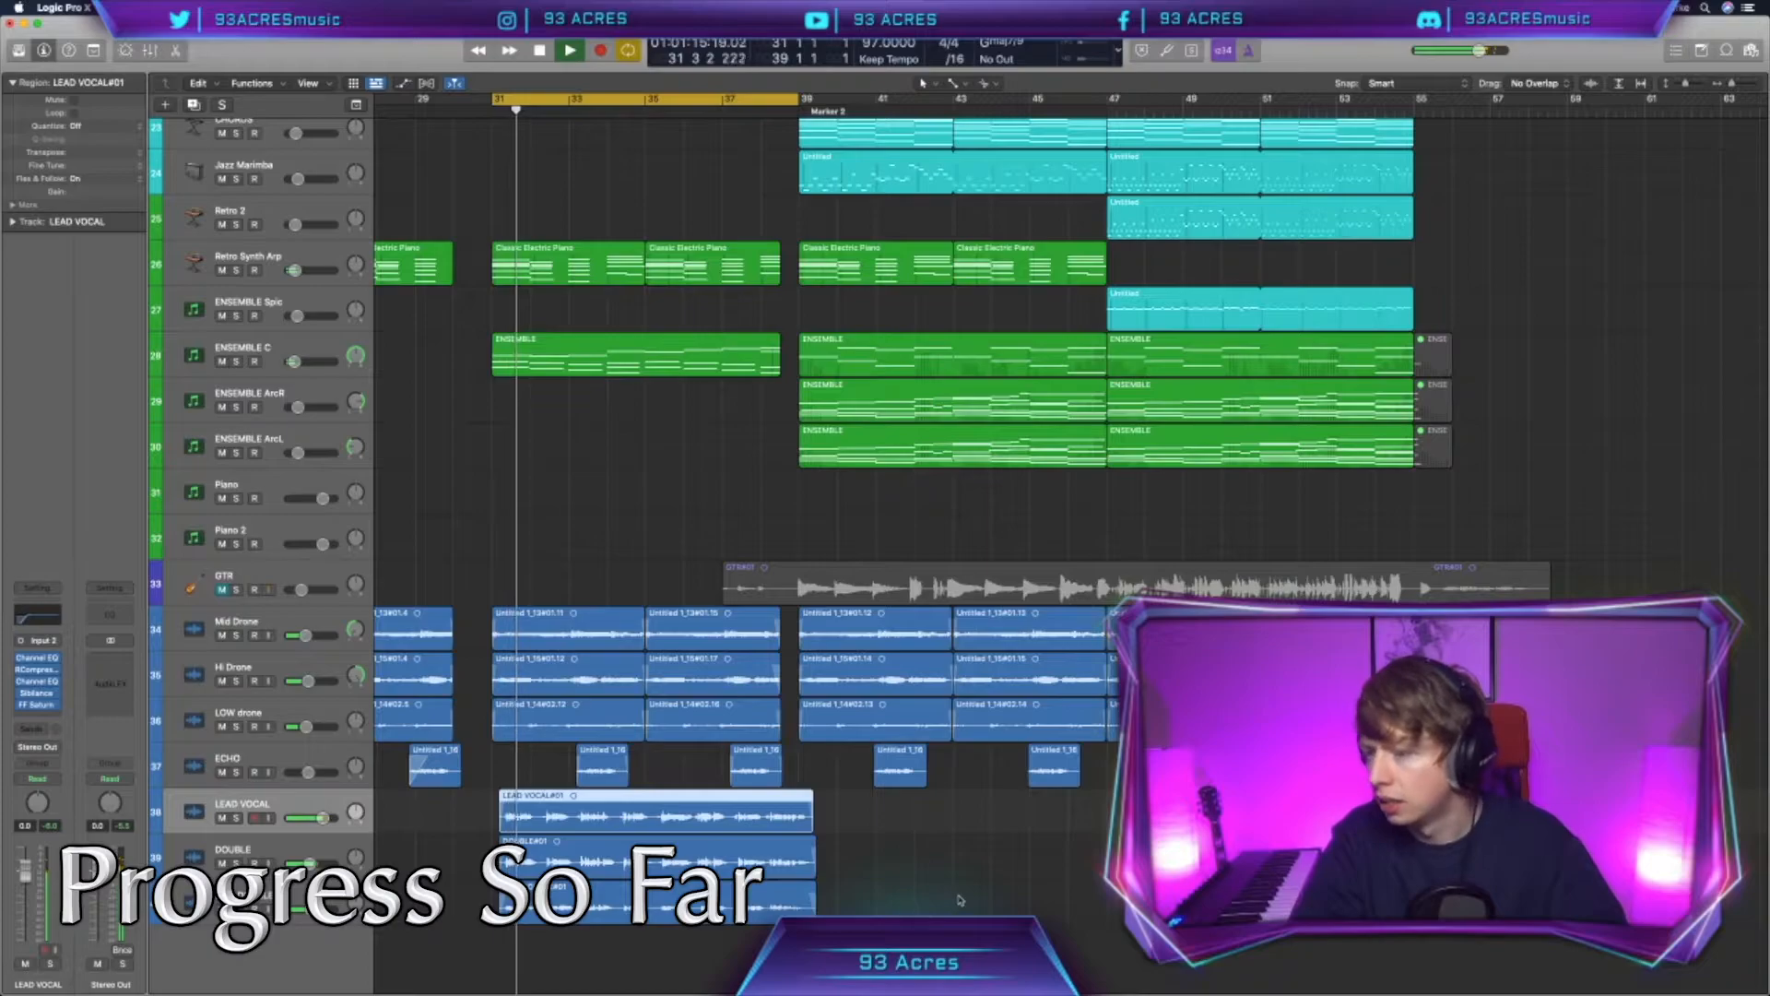
Step: Balance the vocals during playback by lowering LEAD VOCAL to about -3.7 dB and reducing the LOW DOUBLE volume
{"action": "left_click_drag", "start_coordinate": [321, 818], "coordinate": [319, 818]}
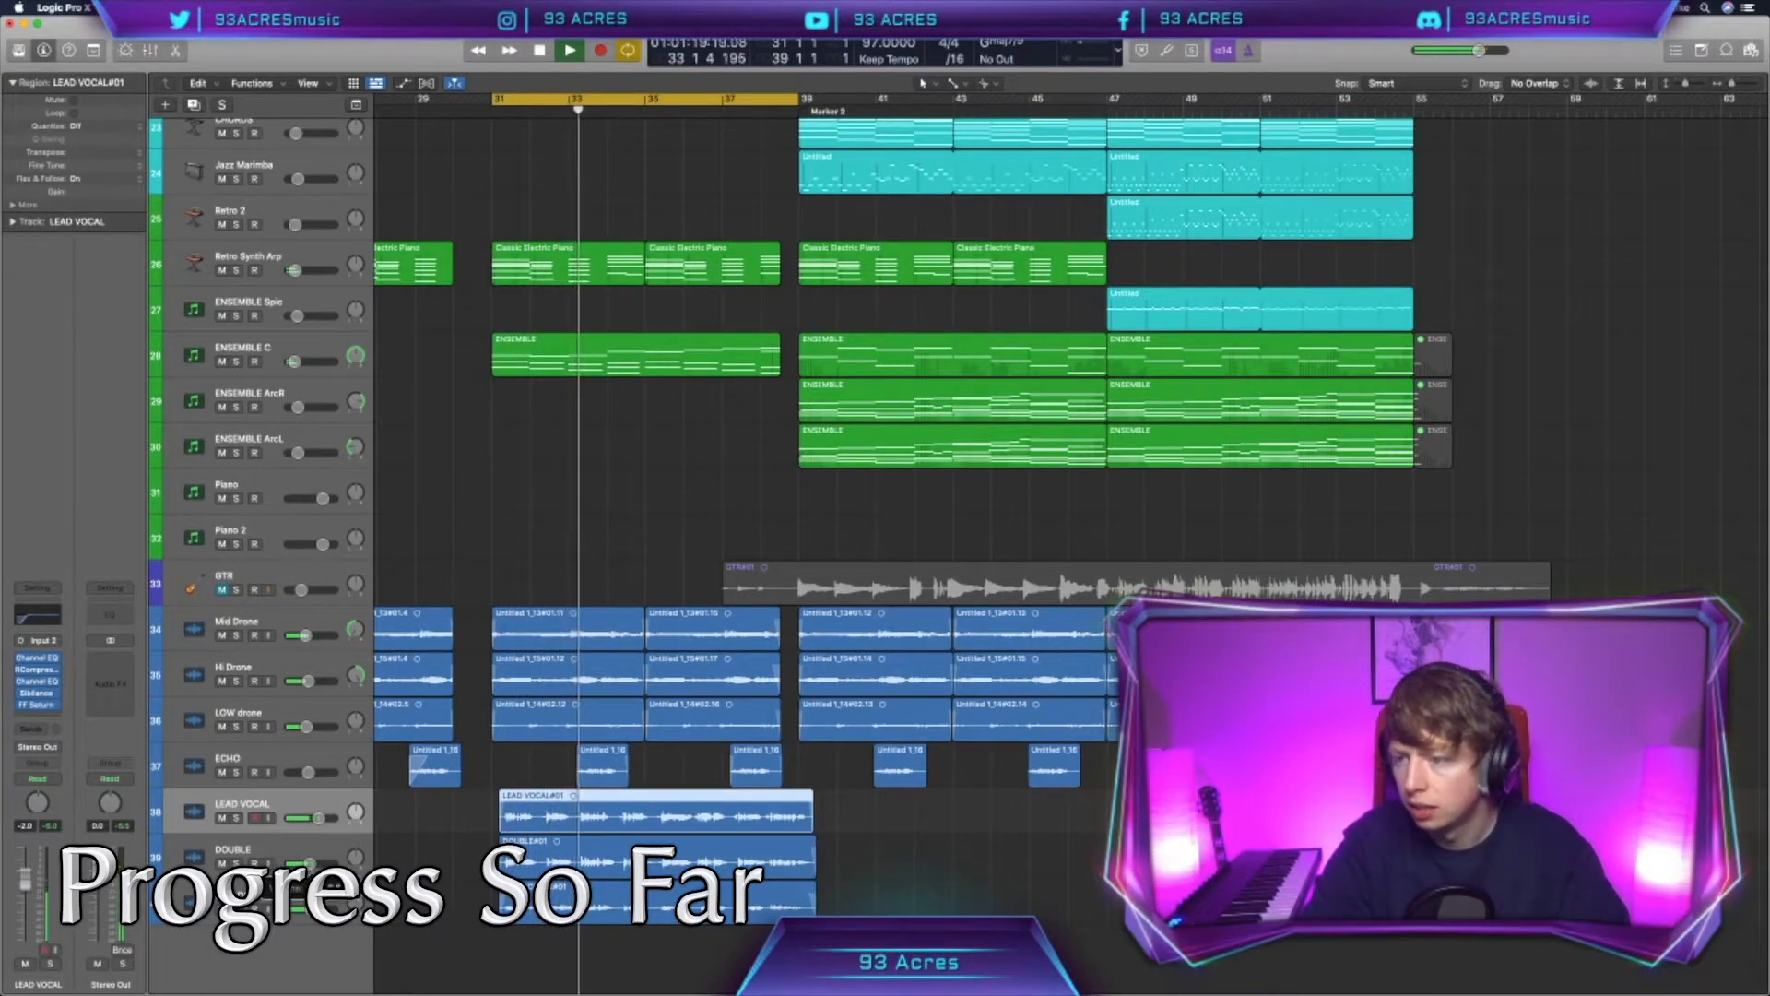
{"action": "left_click_drag", "start_coordinate": [309, 909], "coordinate": [302, 909]}
{"action": "left_click_drag", "start_coordinate": [318, 817], "coordinate": [316, 818]}
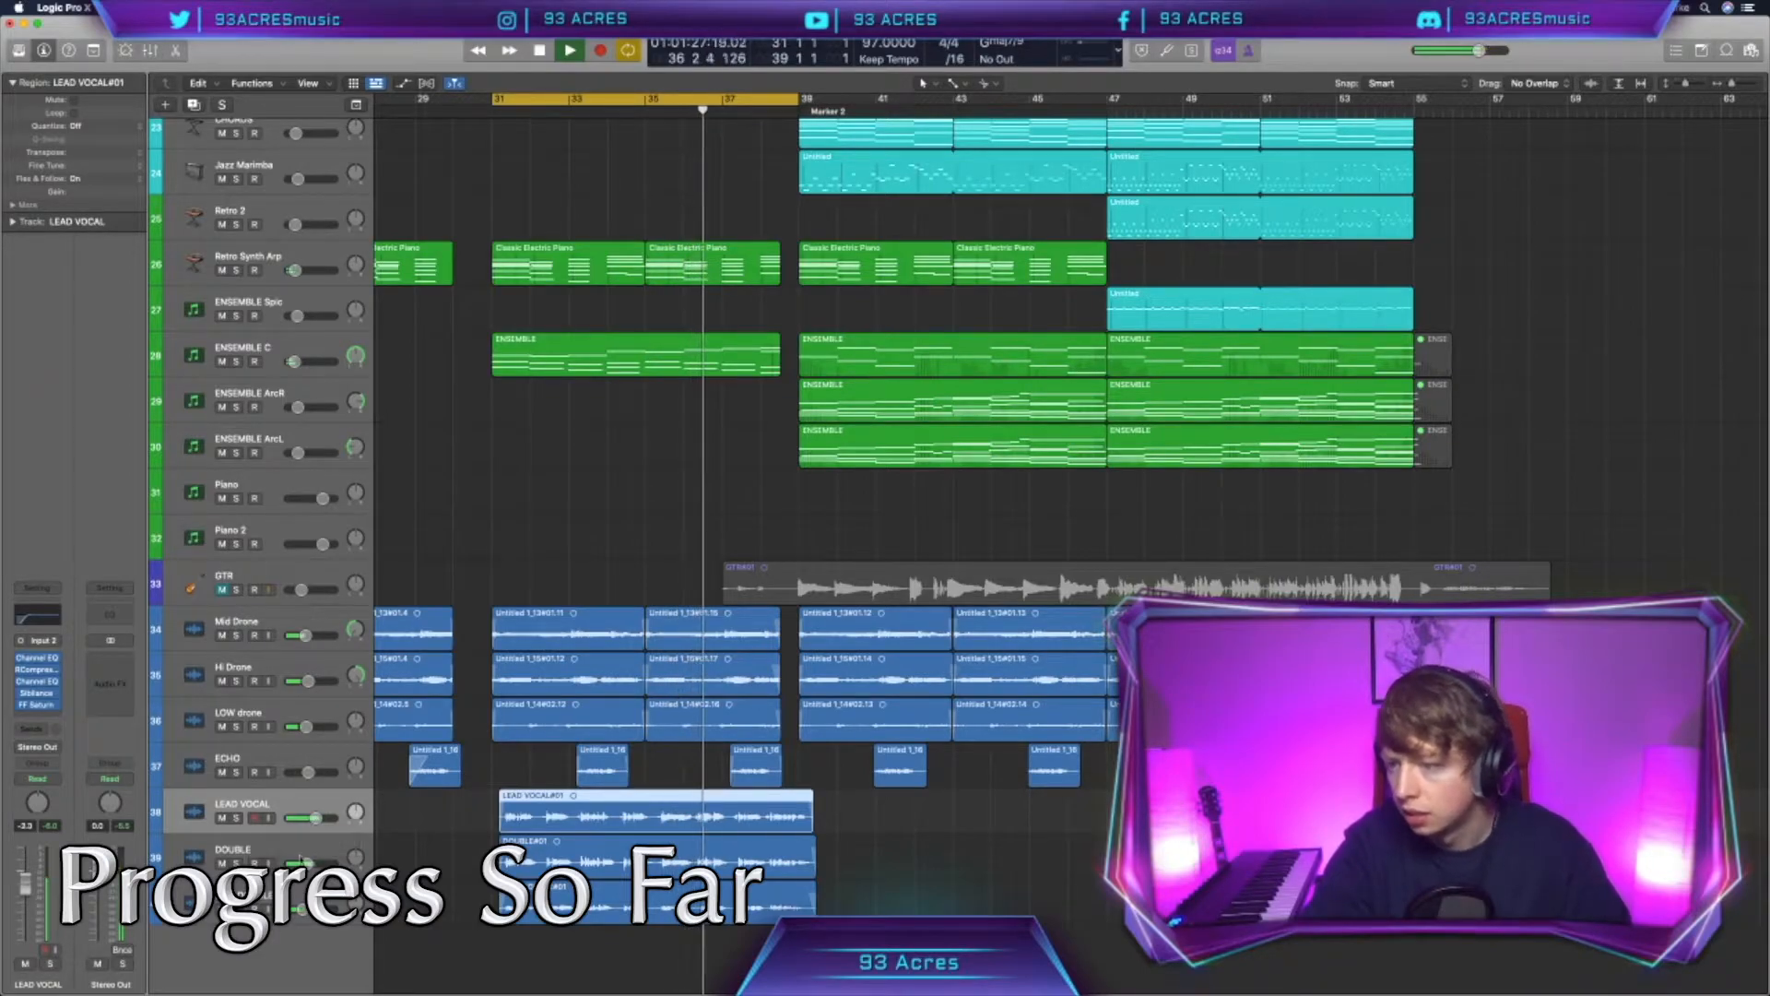
{"action": "left_click_drag", "start_coordinate": [302, 910], "coordinate": [305, 909]}
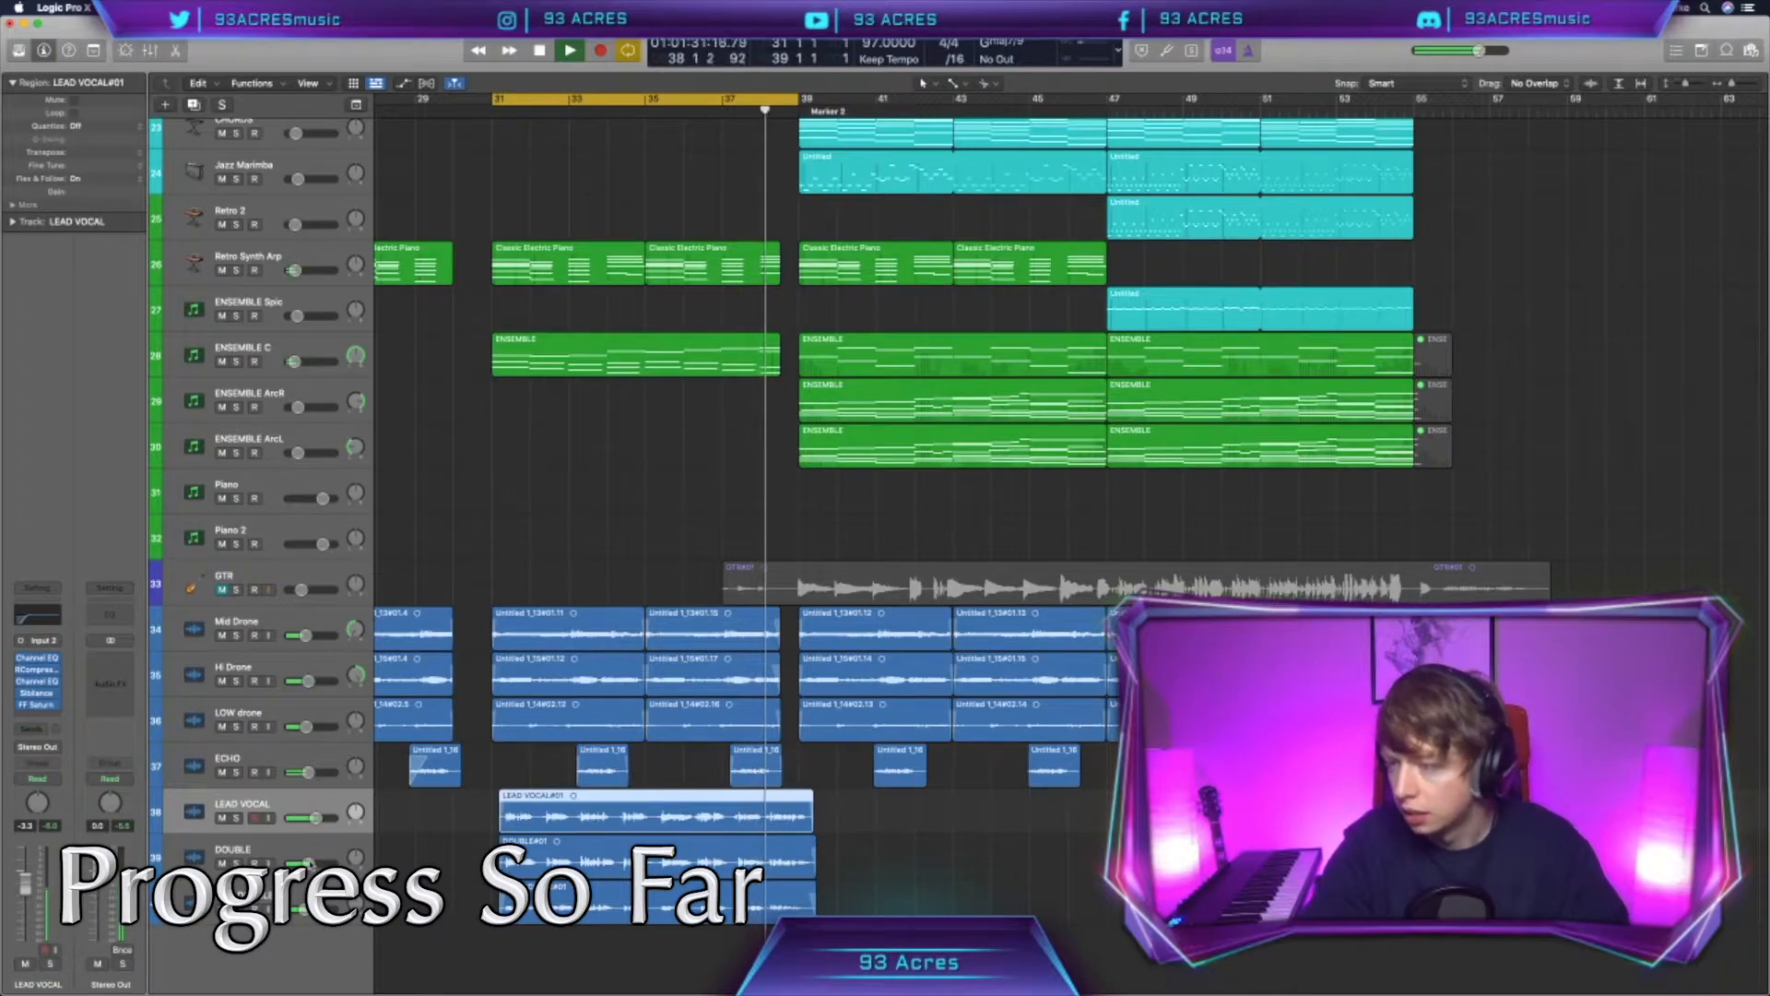
{"action": "key", "text": "space"}
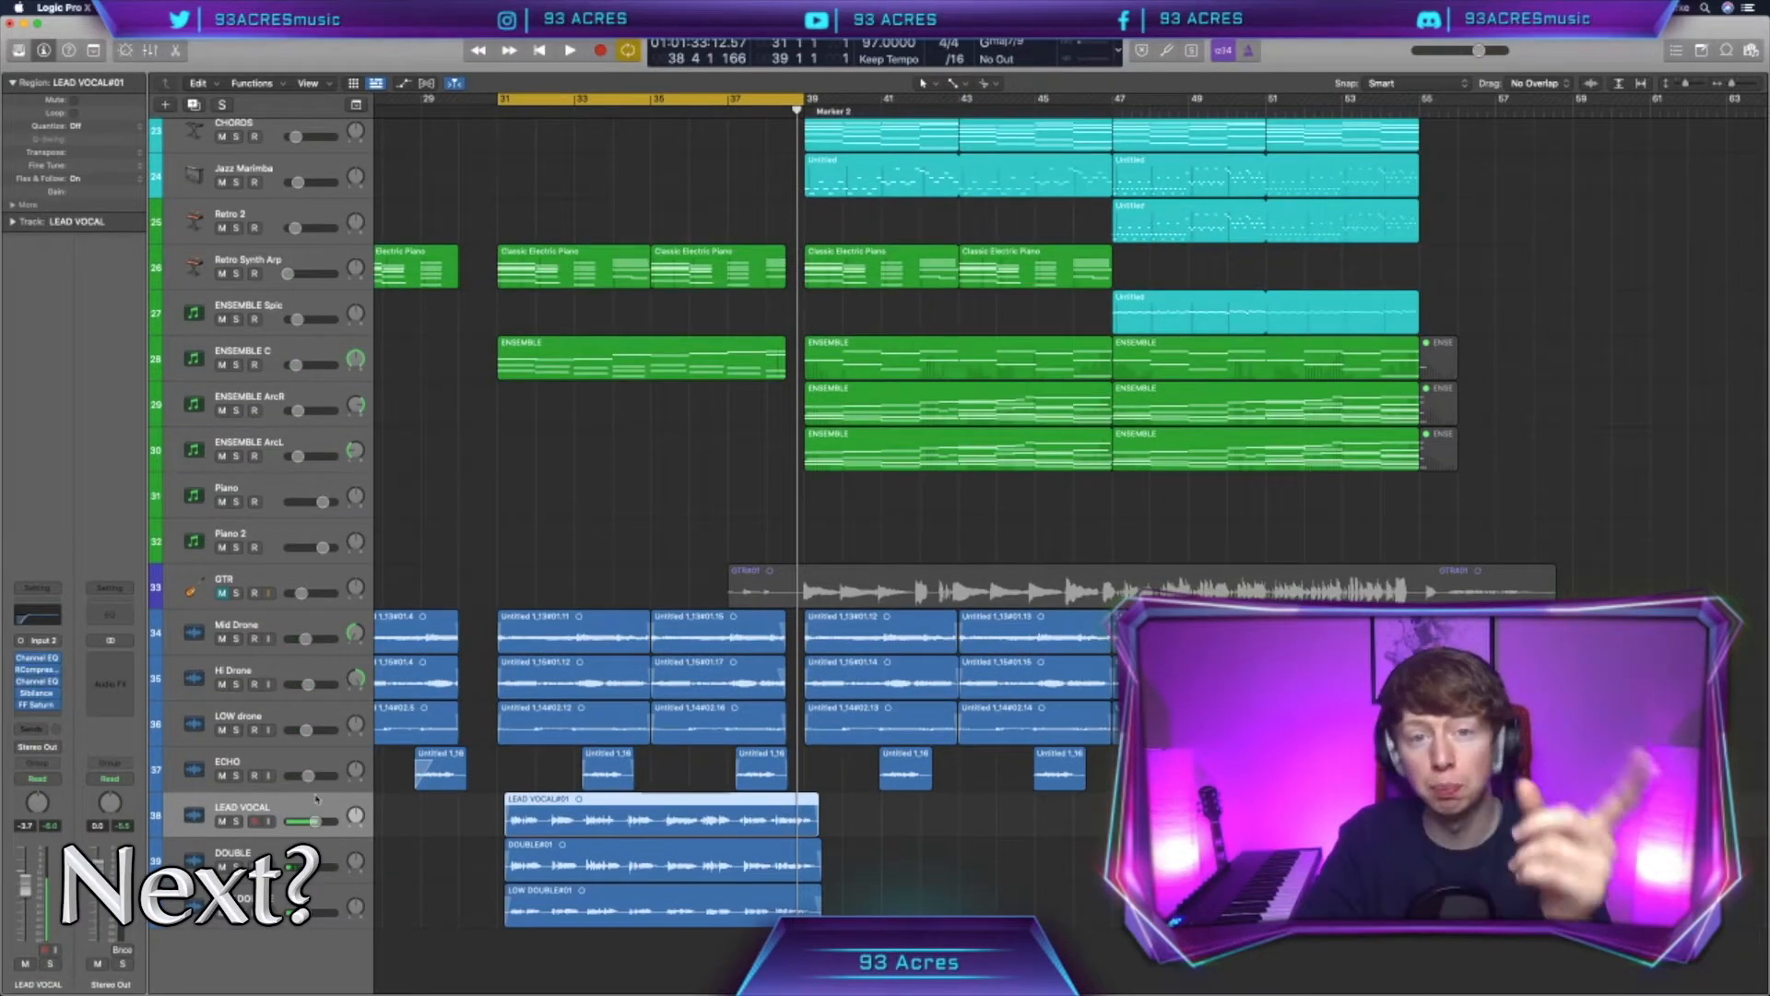
Step: Send LEAD VOCAL to Bus 2 (Large Hall/3.9s Prince Hall One) and roll off the lows in that bus's Channel EQ
{"action": "left_click", "coordinate": [36, 730]}
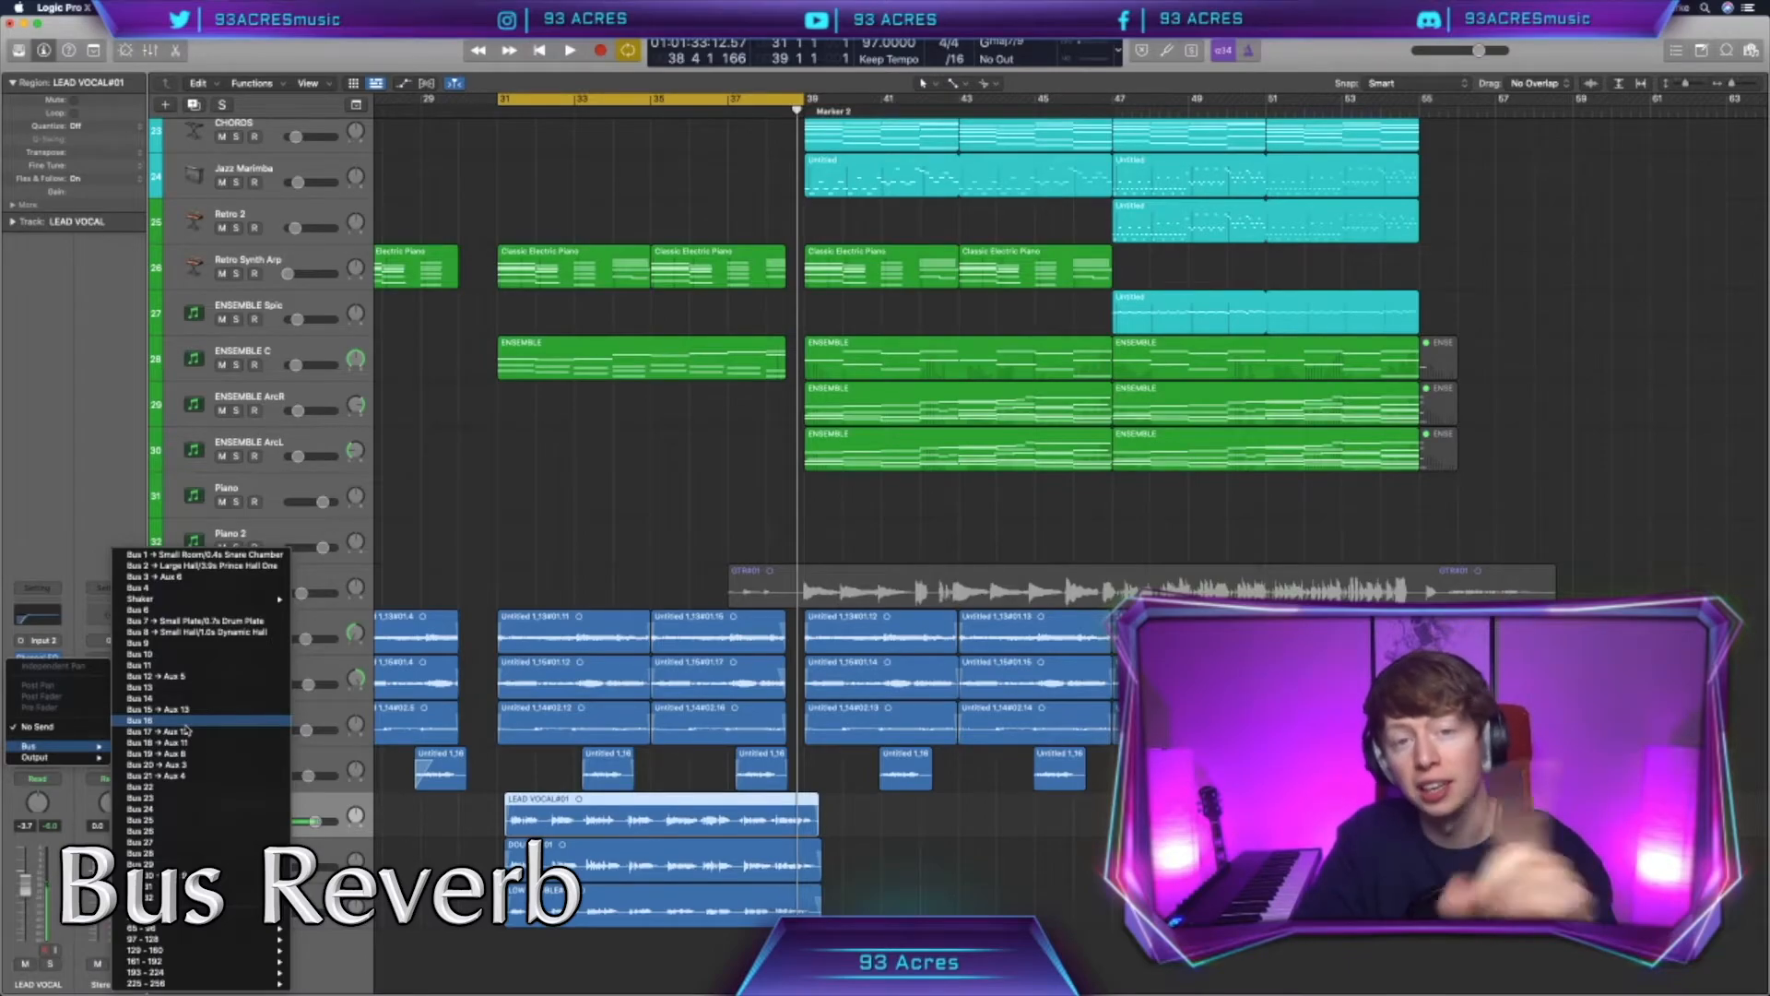
{"action": "left_click", "coordinate": [203, 565]}
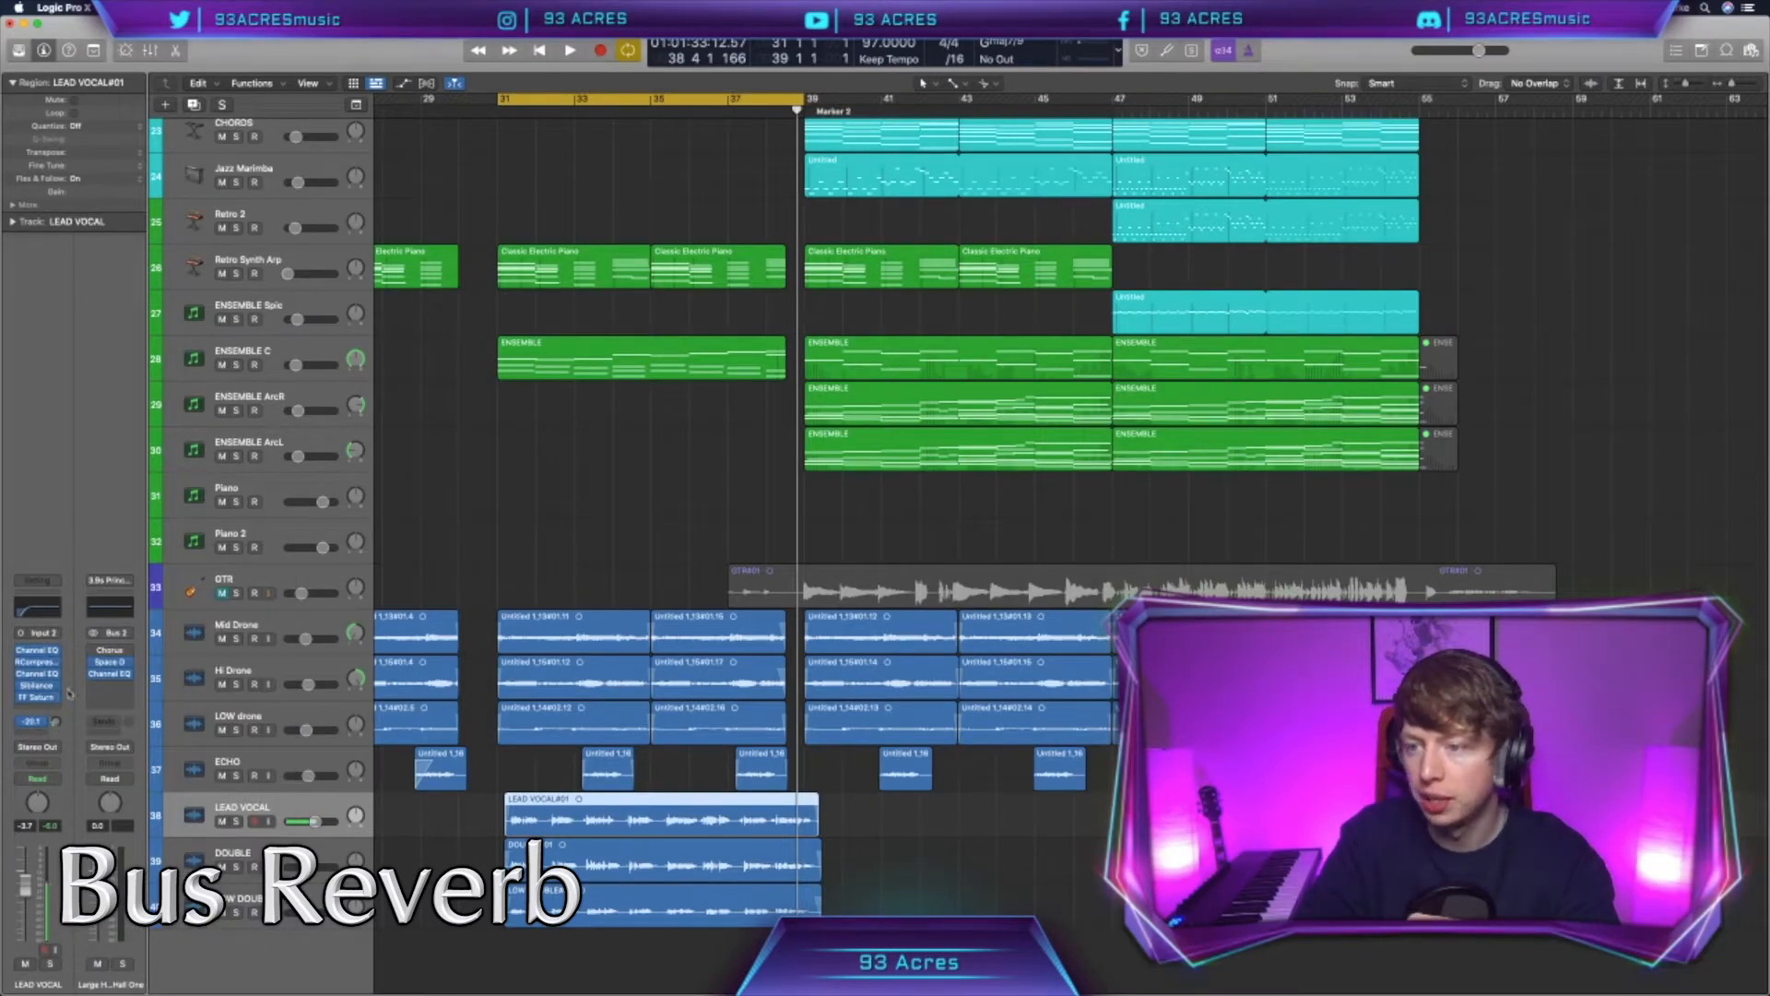
{"action": "left_click", "coordinate": [109, 651]}
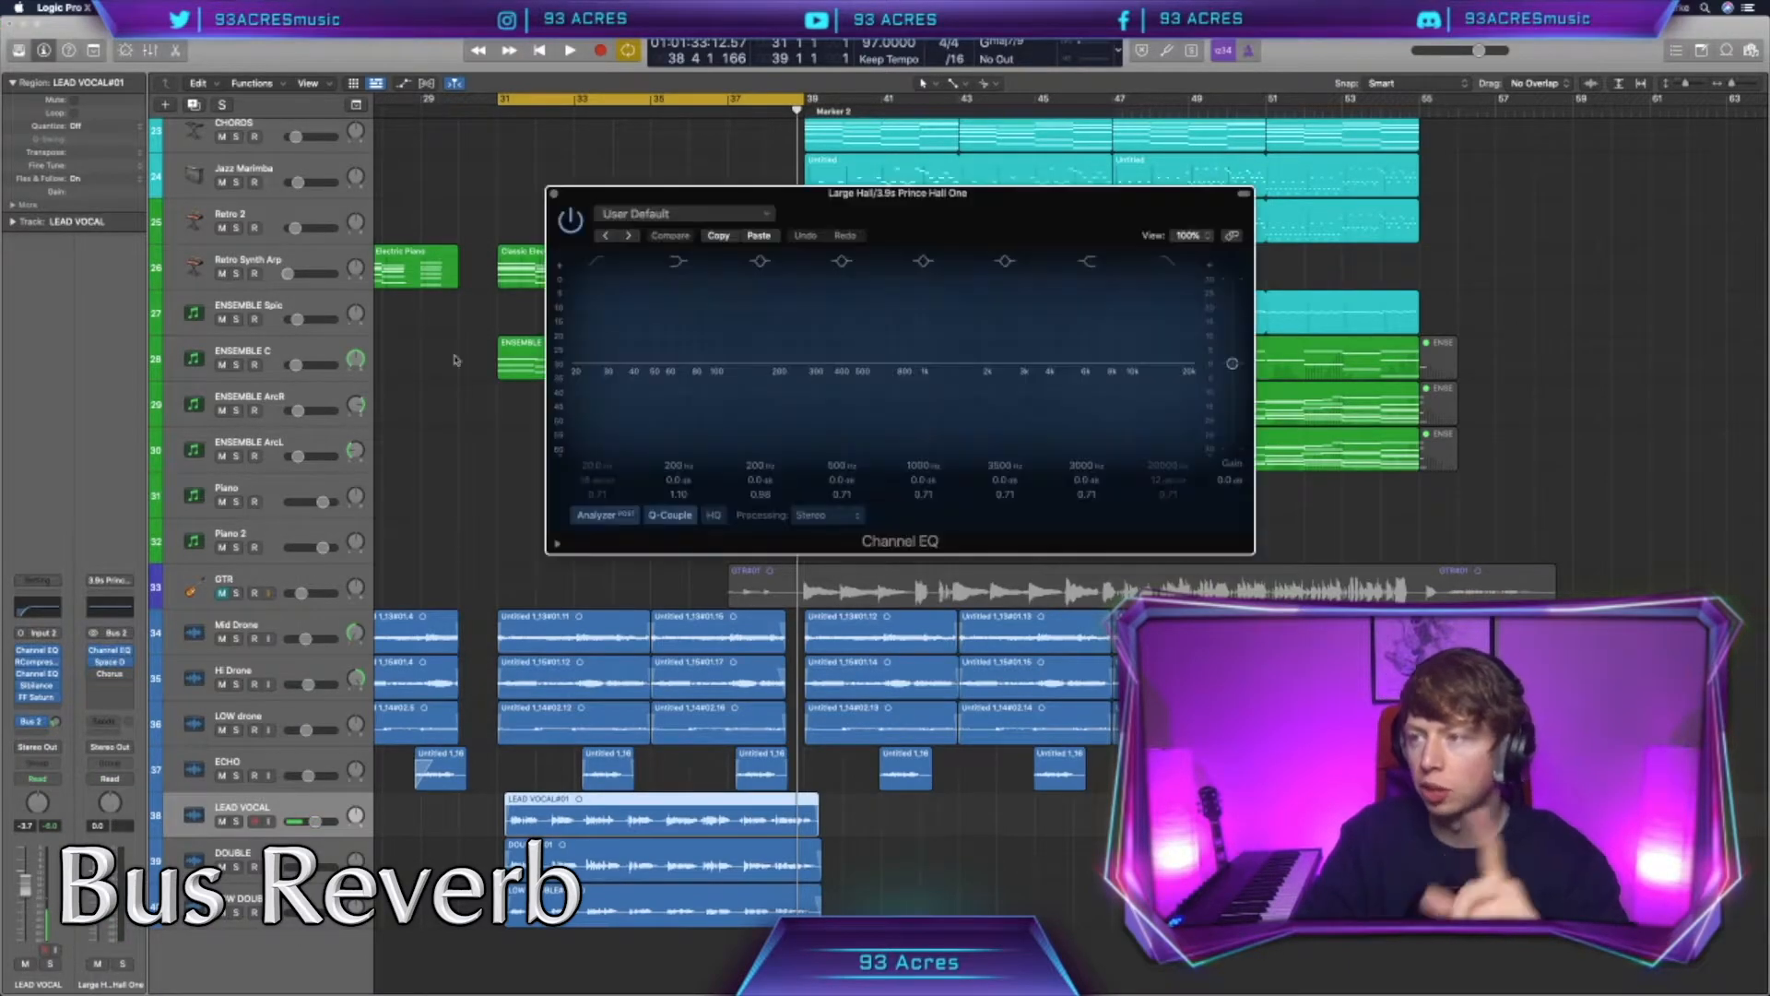
{"action": "left_click_drag", "start_coordinate": [597, 302], "coordinate": [885, 305]}
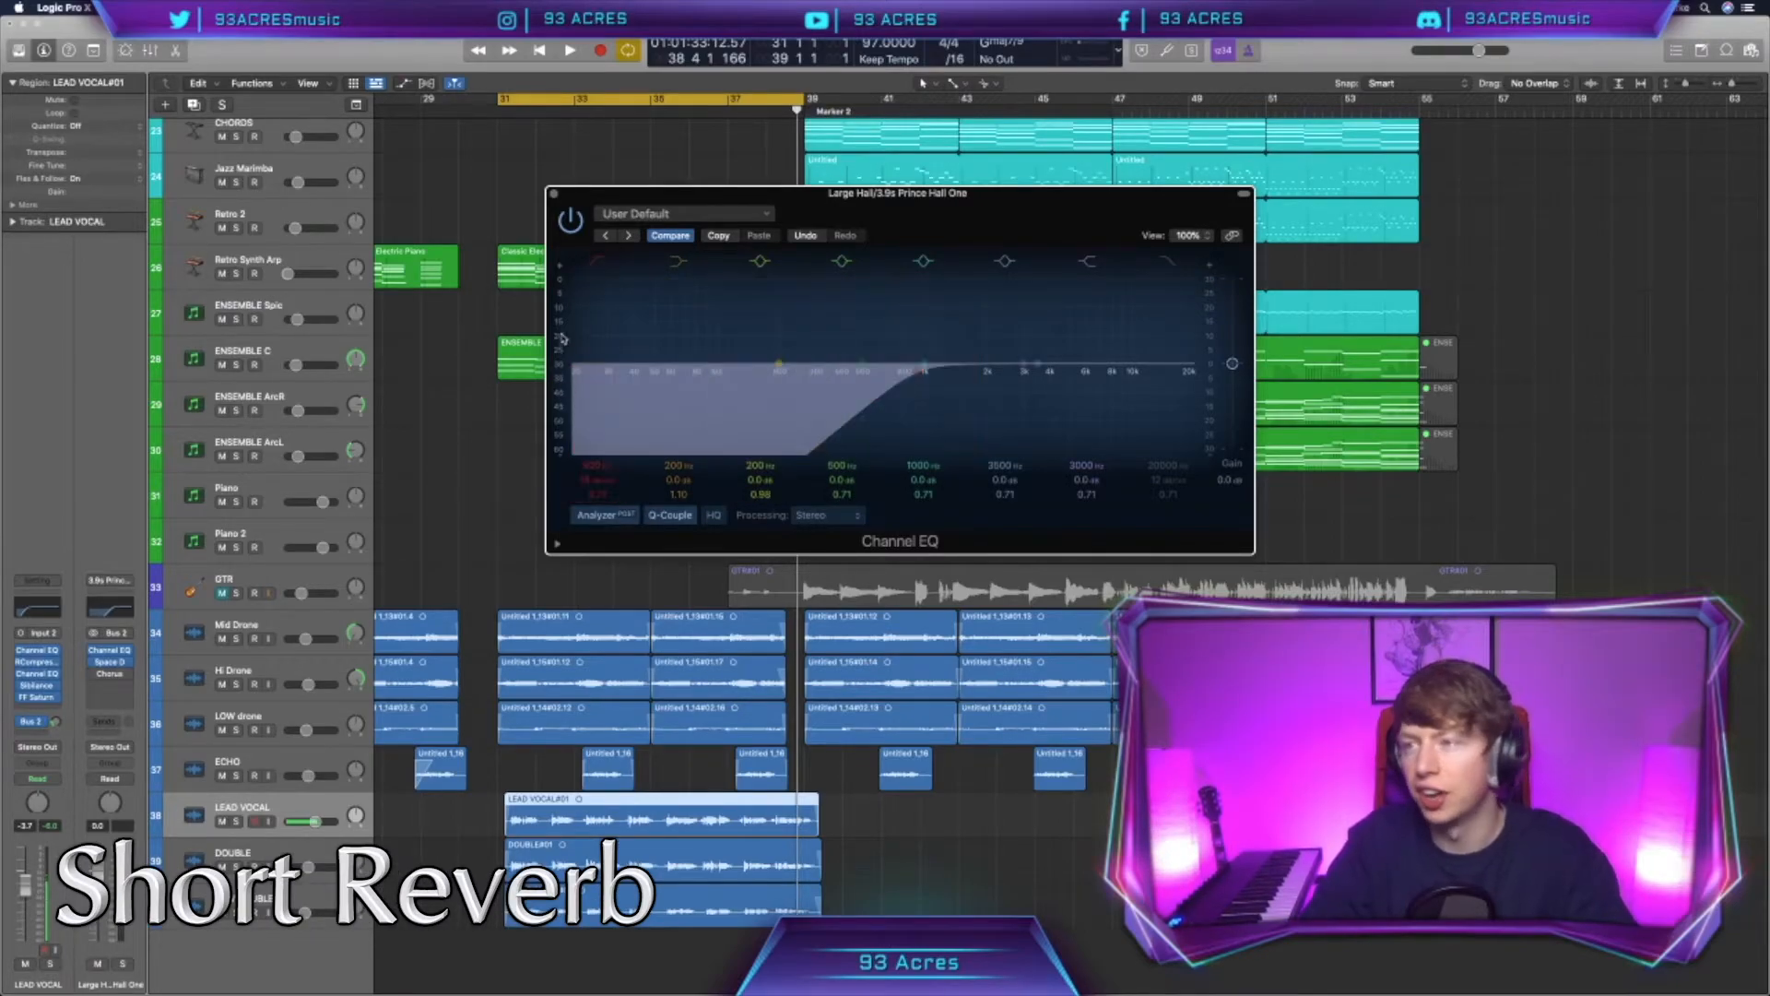
{"action": "left_click", "coordinate": [554, 196]}
{"action": "left_click", "coordinate": [110, 662]}
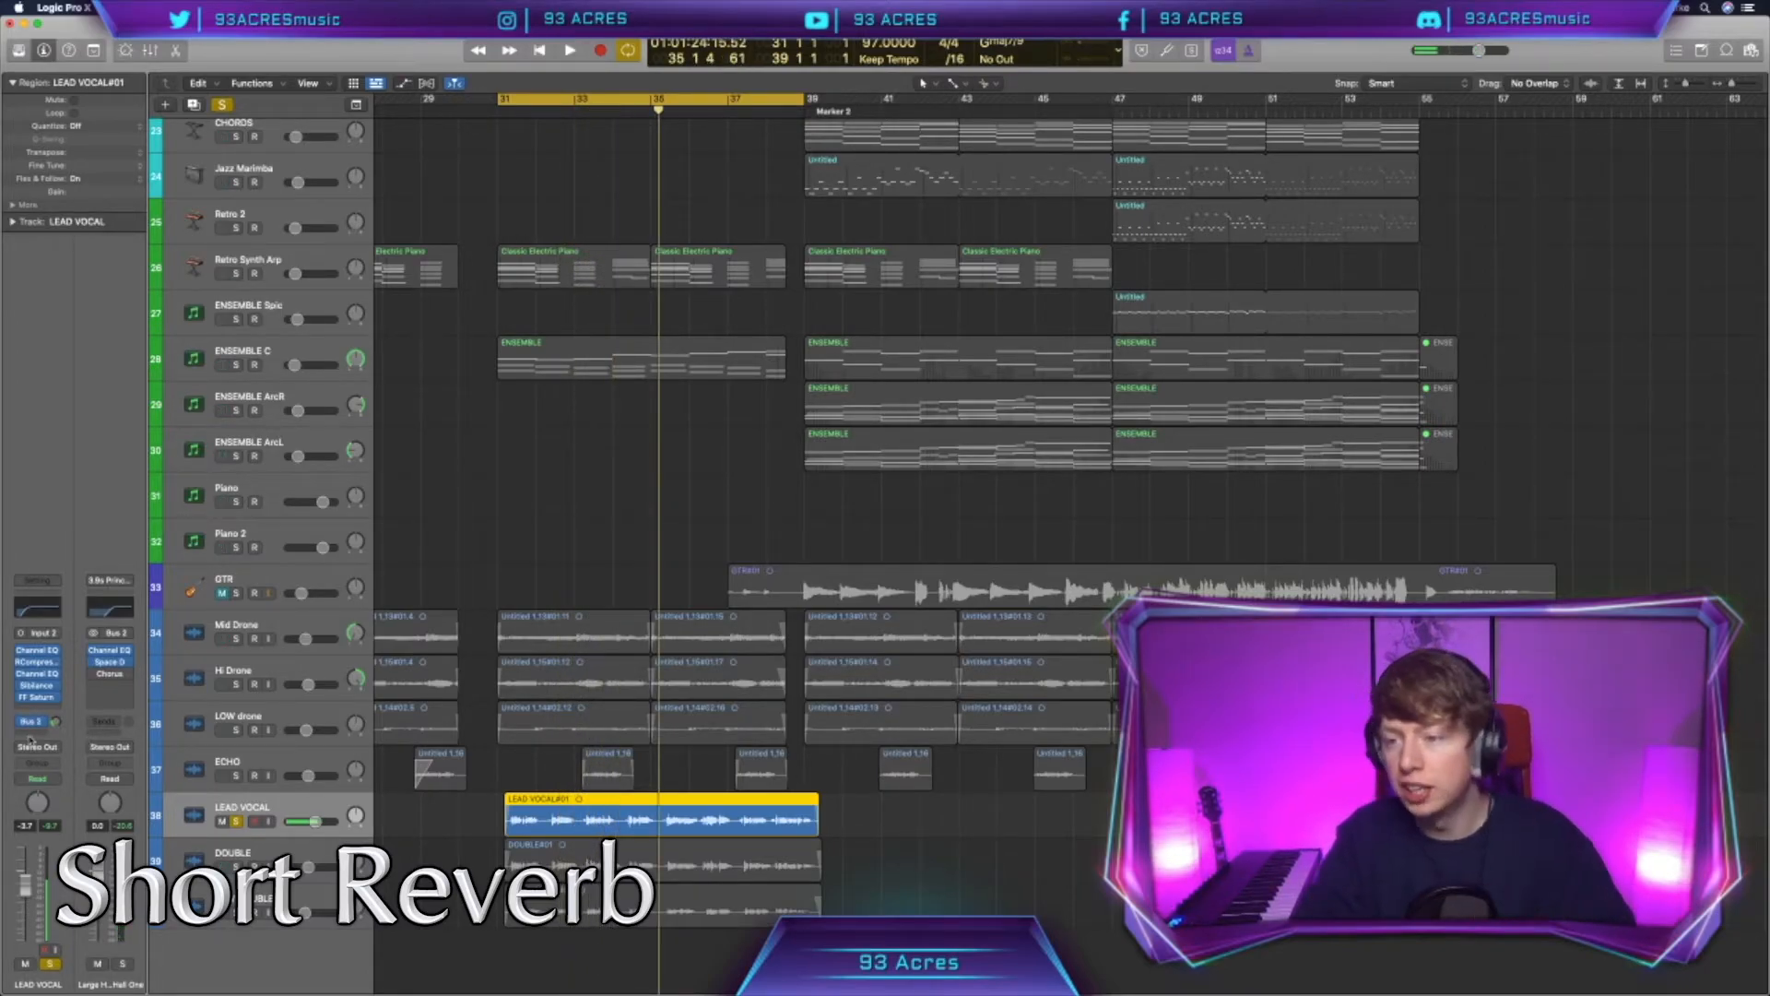
Step: Add a LEAD VOCAL send to Bus 12 (Aux 5) and review the low cut in its Channel EQ
{"action": "left_click", "coordinate": [34, 726]}
{"action": "mouse_move", "coordinate": [56, 748]}
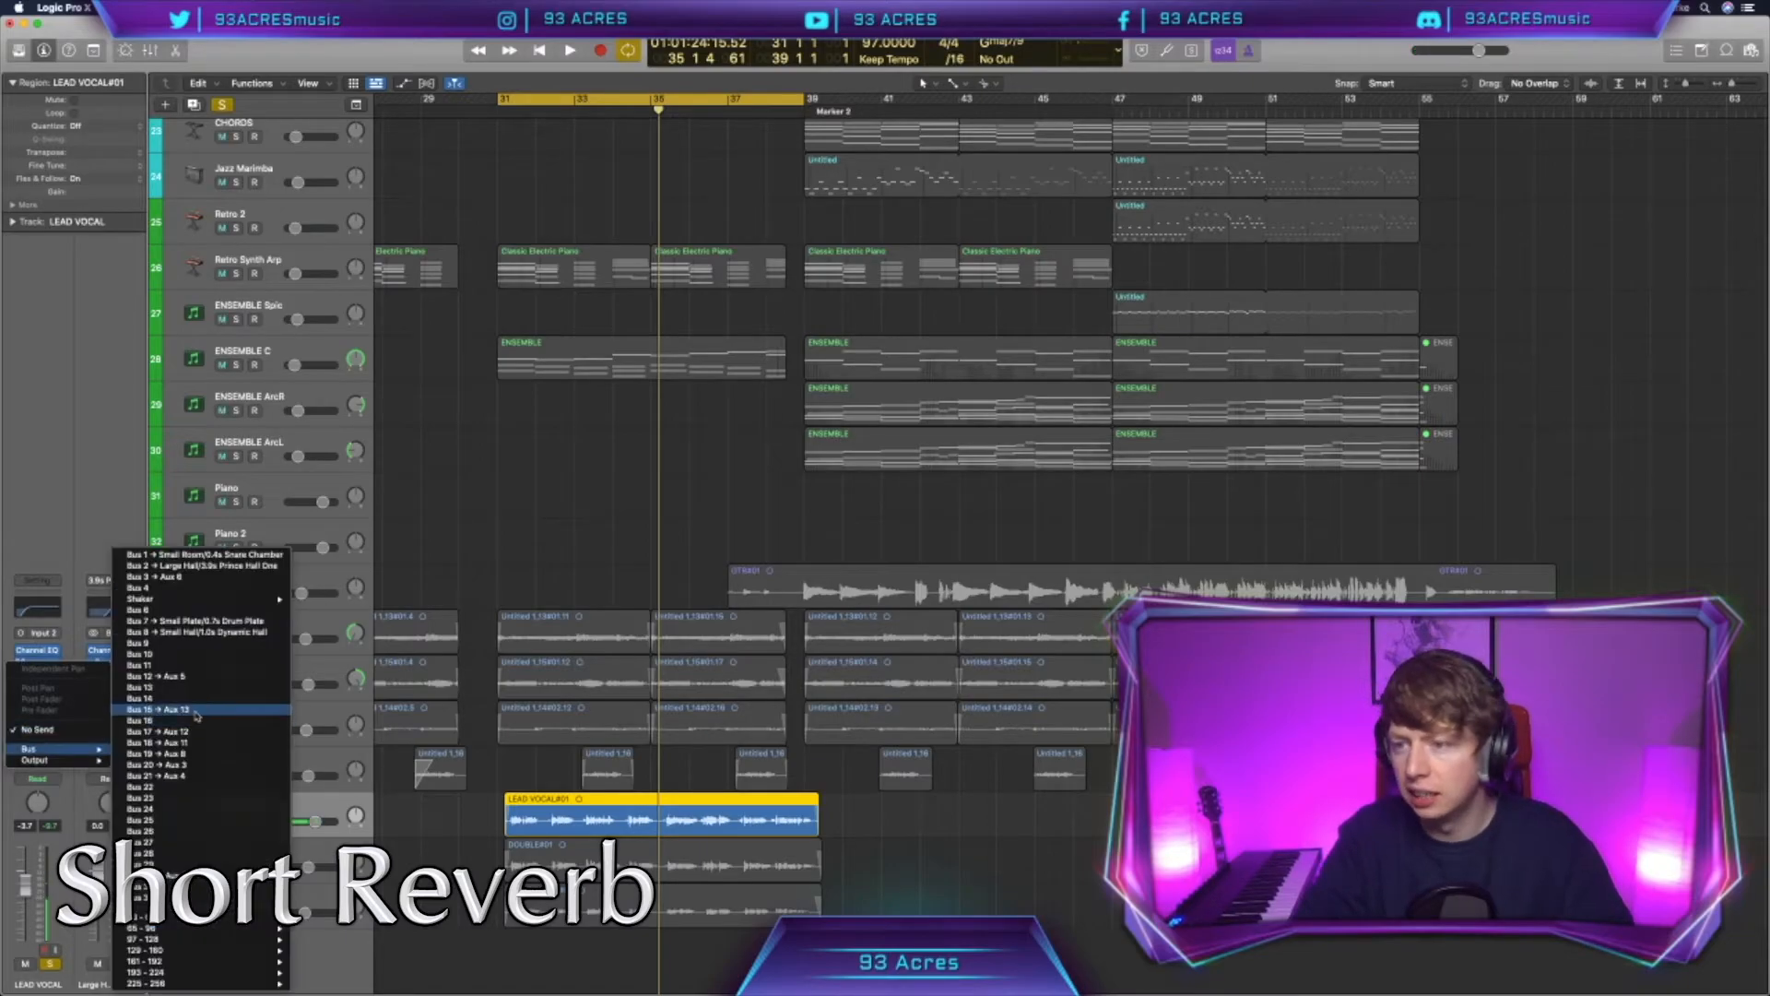
{"action": "left_click", "coordinate": [203, 678]}
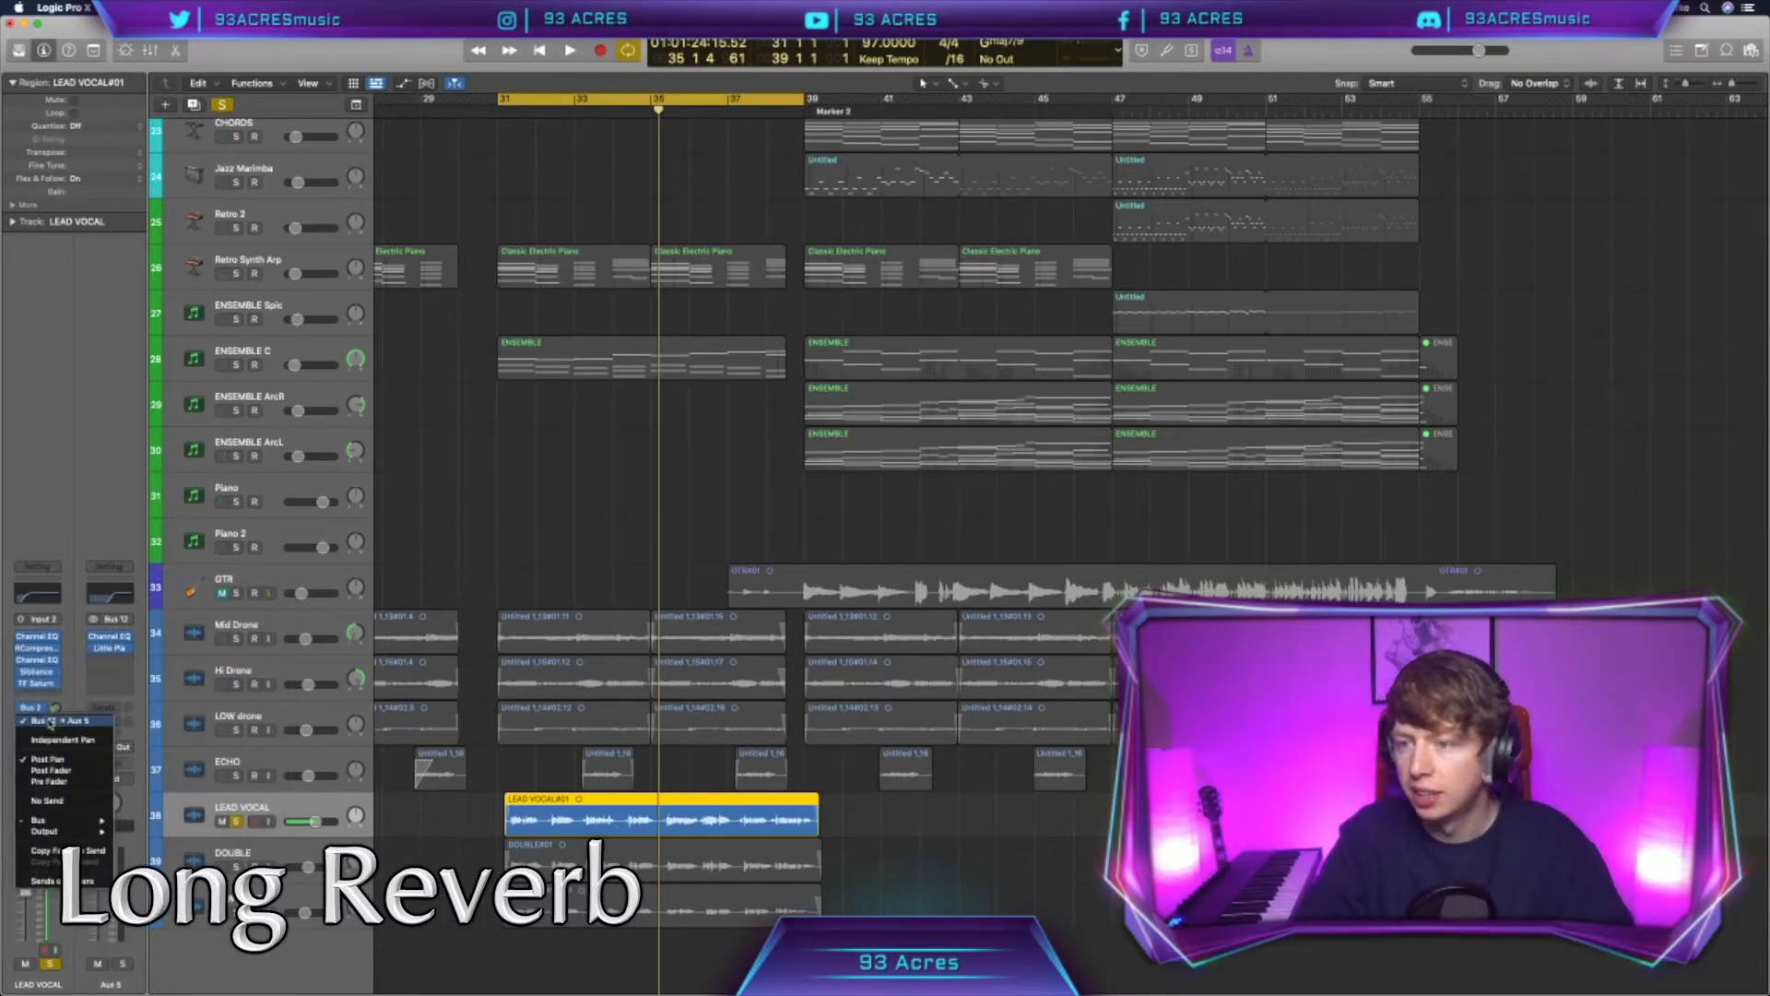
{"action": "left_click", "coordinate": [110, 637]}
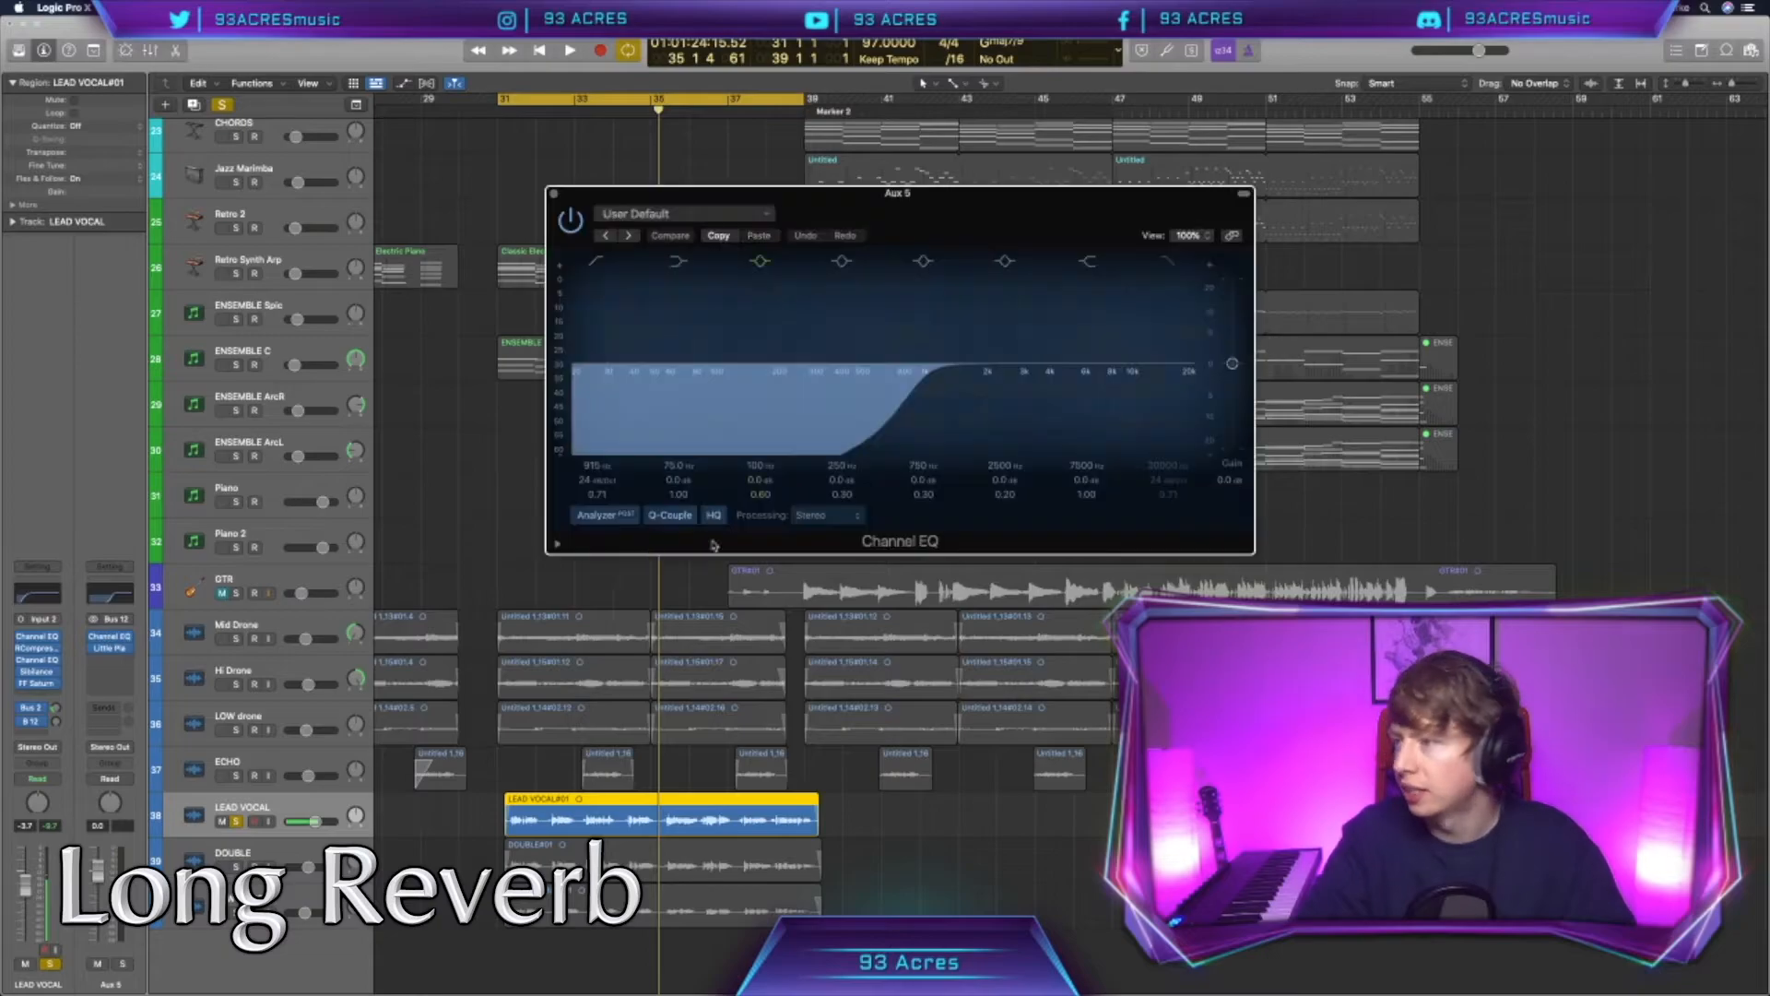
{"action": "left_click", "coordinate": [904, 408]}
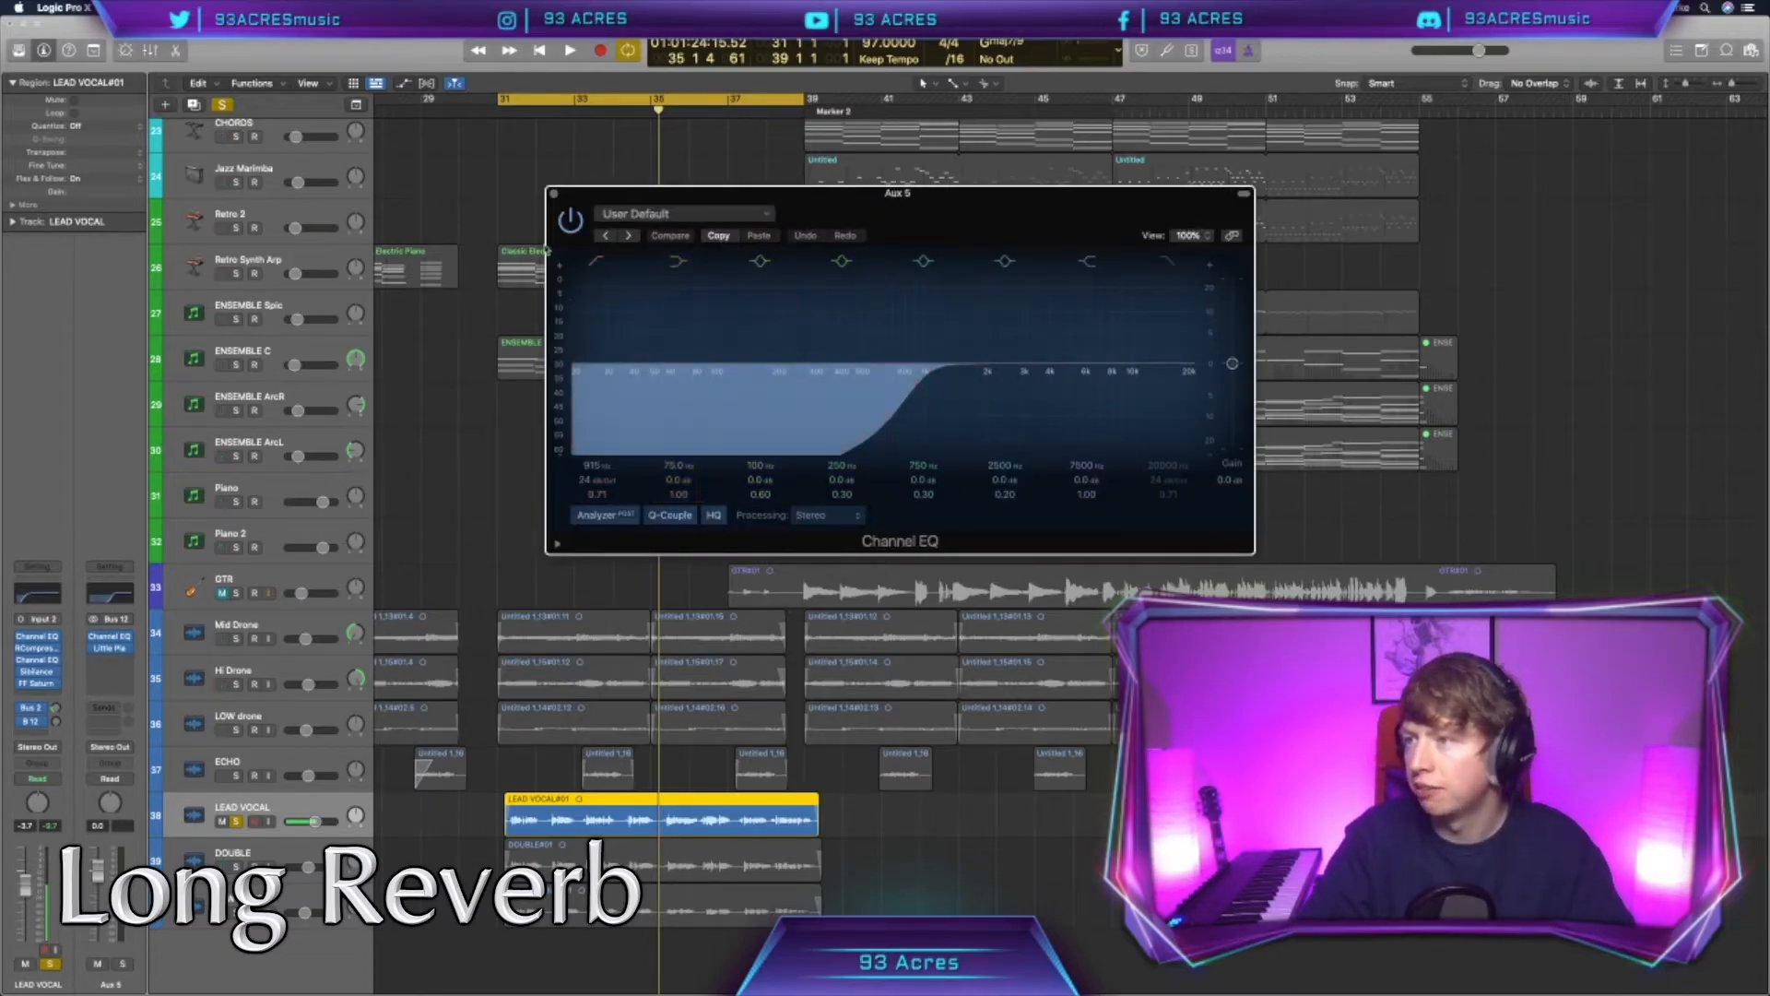
{"action": "left_click", "coordinate": [555, 195]}
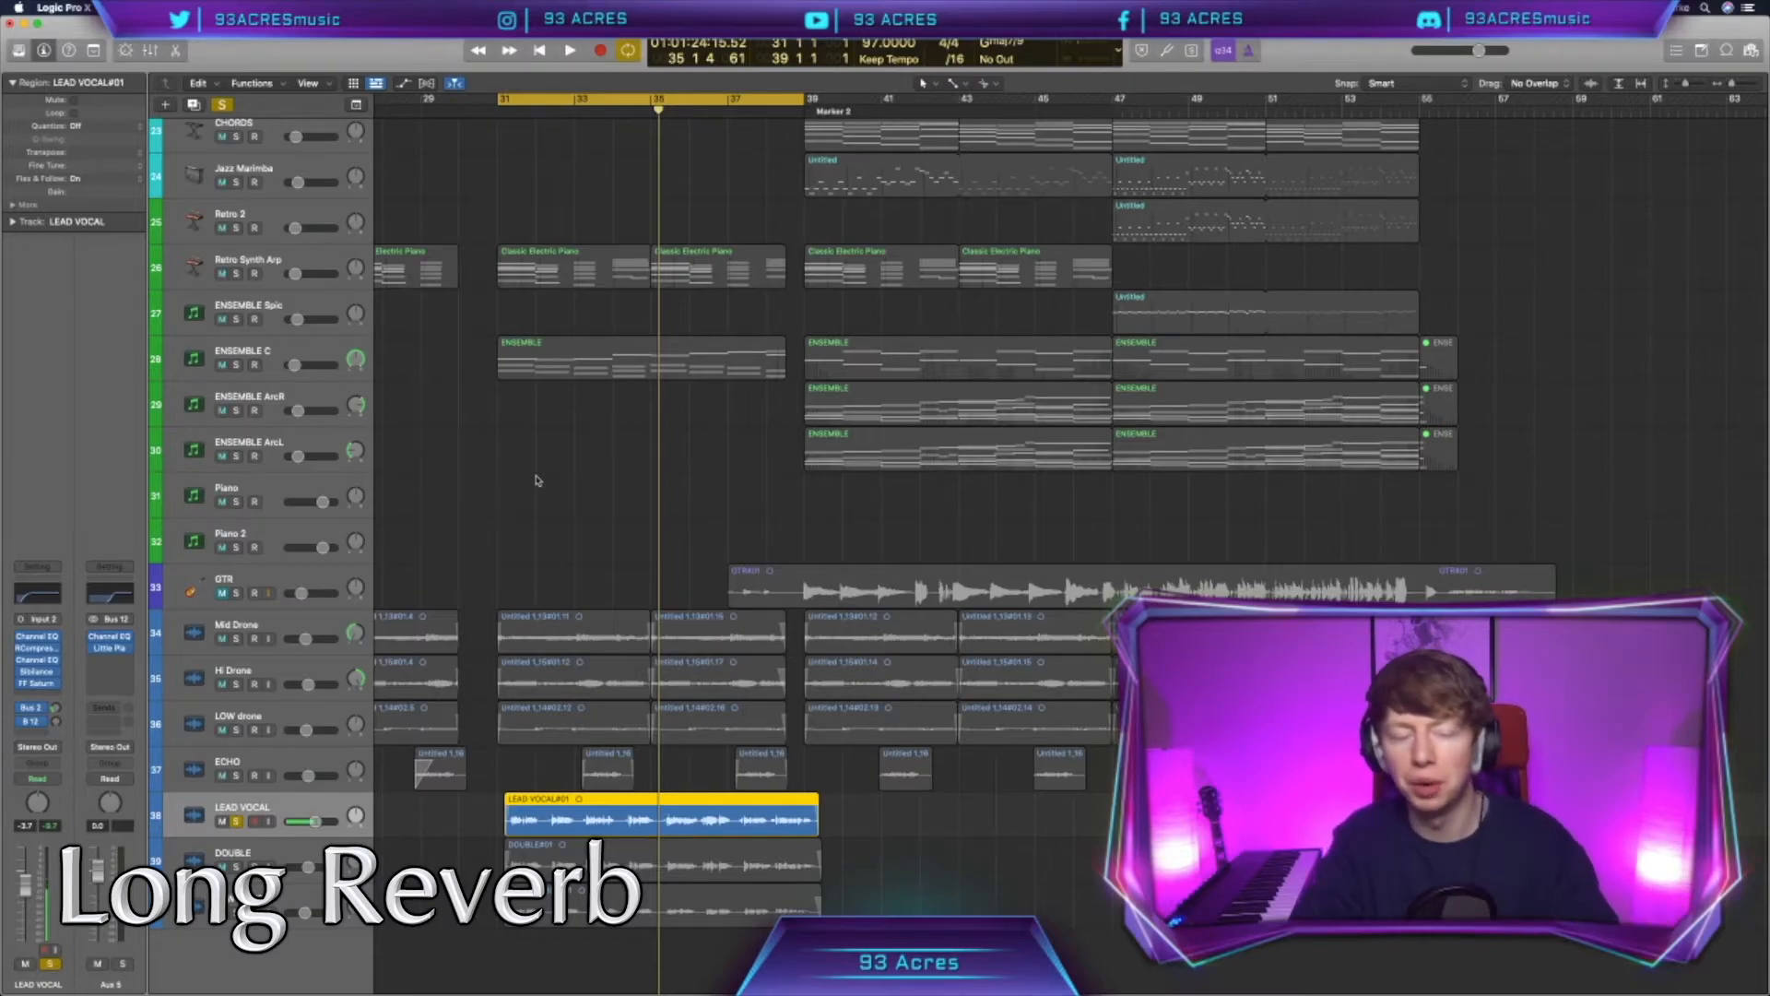
Step: Reselect the LEAD VOCAL track and review the Little Plate reverb settings on Aux 5
{"action": "key", "text": "Up"}
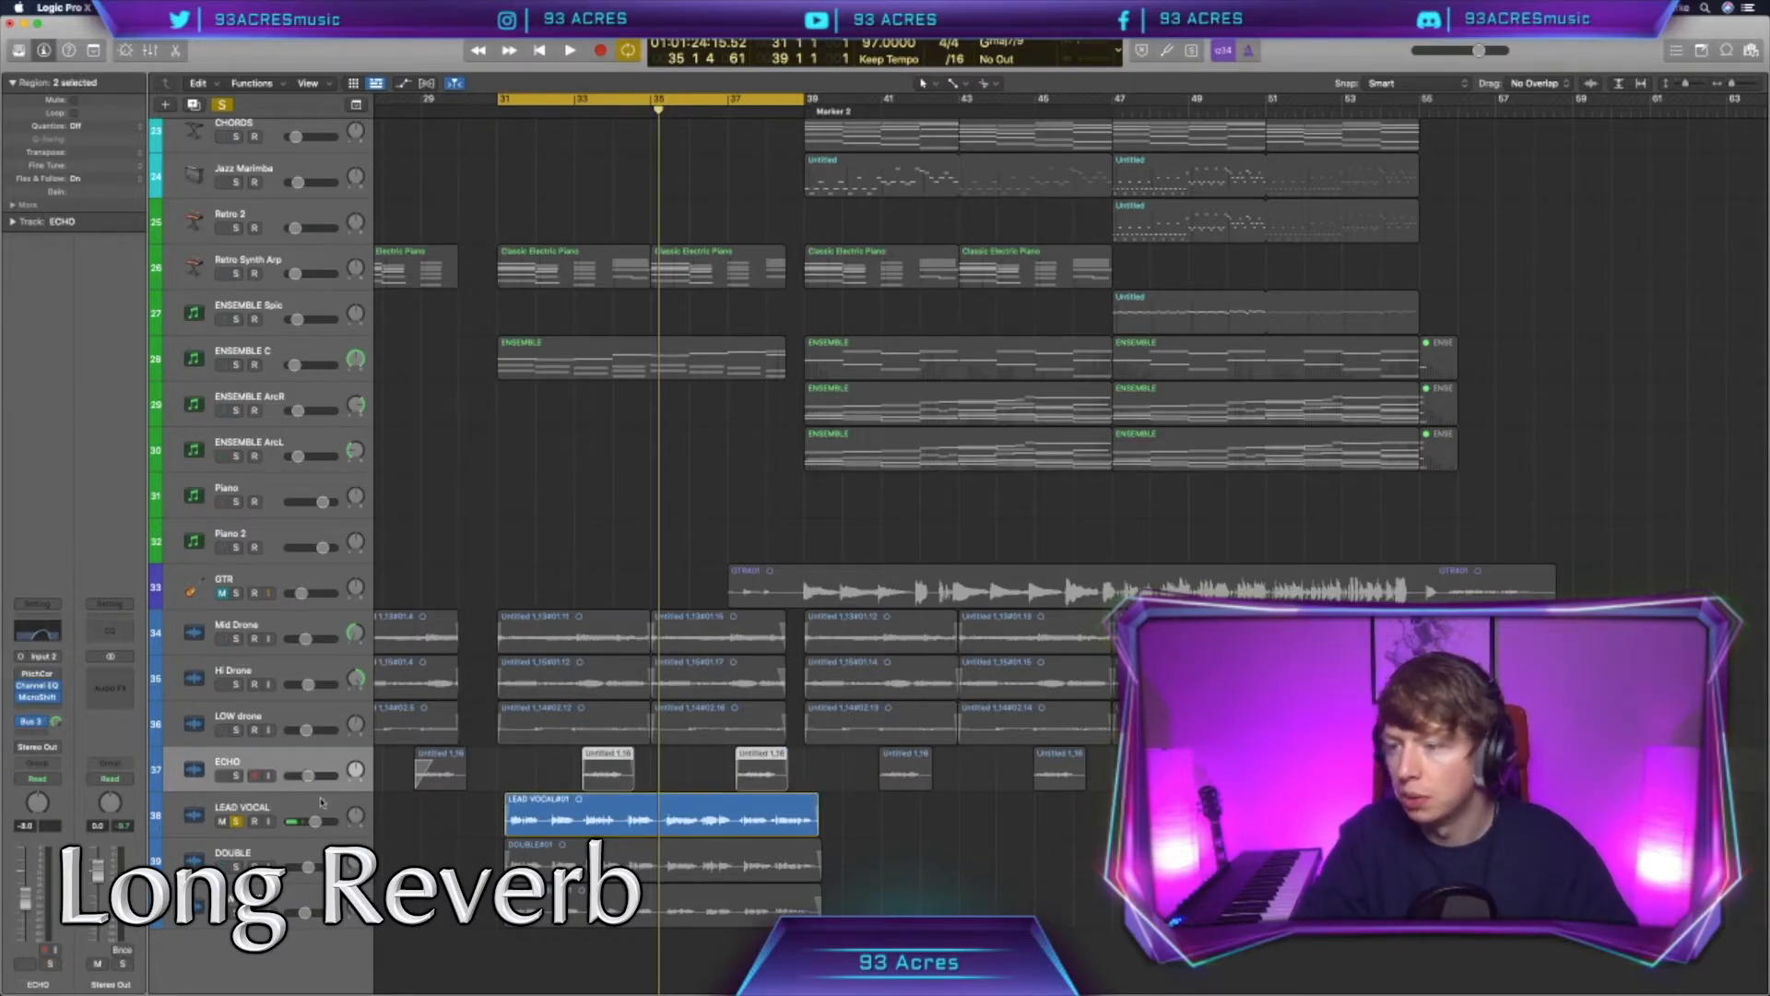
{"action": "left_click", "coordinate": [323, 802]}
{"action": "left_click", "coordinate": [36, 707]}
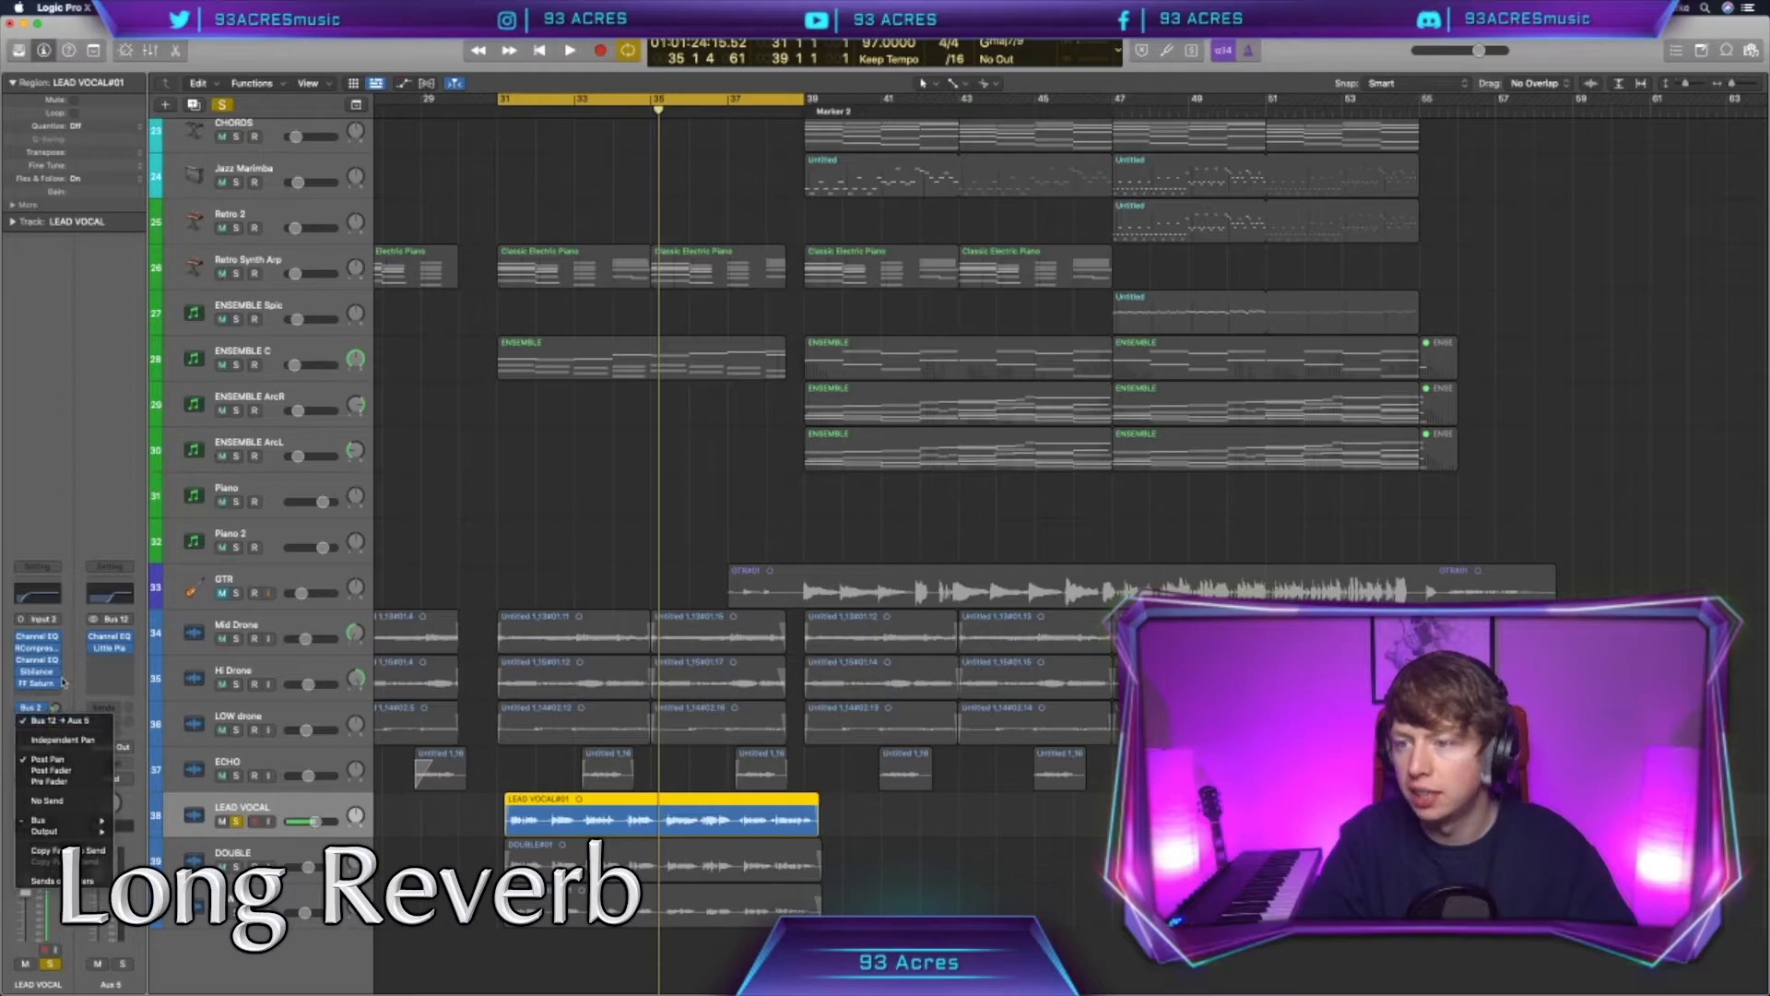
{"action": "left_click", "coordinate": [63, 683]}
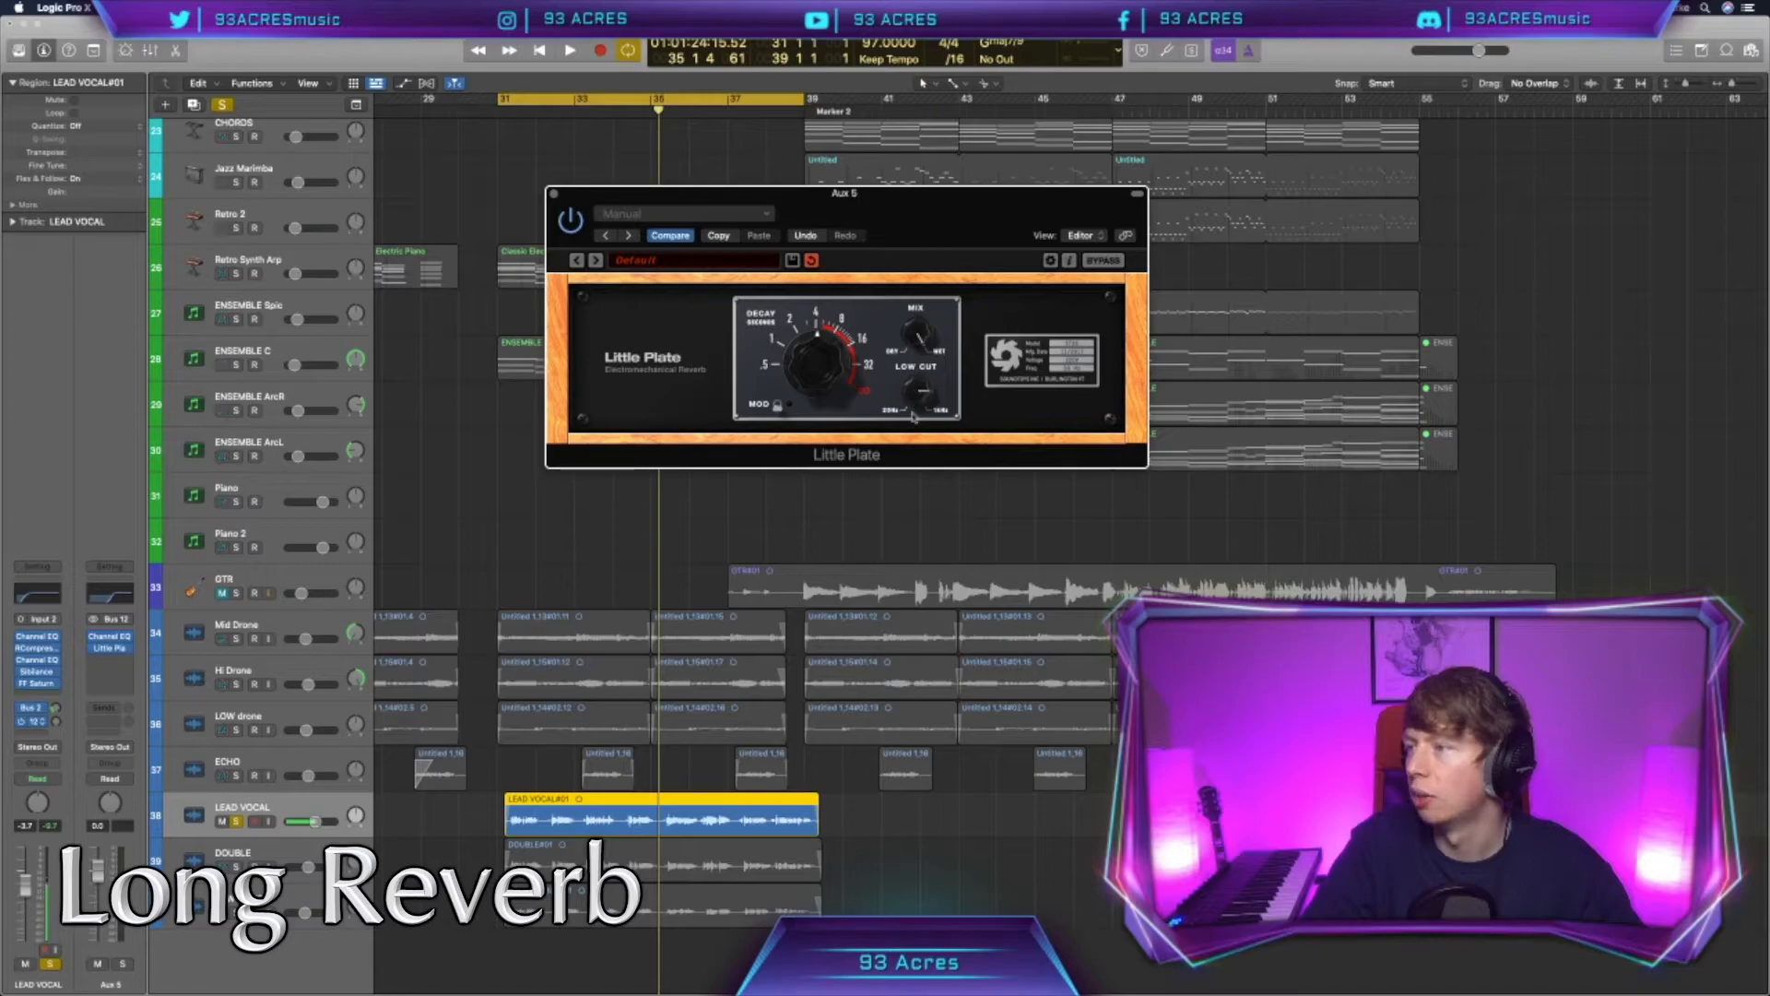
{"action": "left_click", "coordinate": [553, 194]}
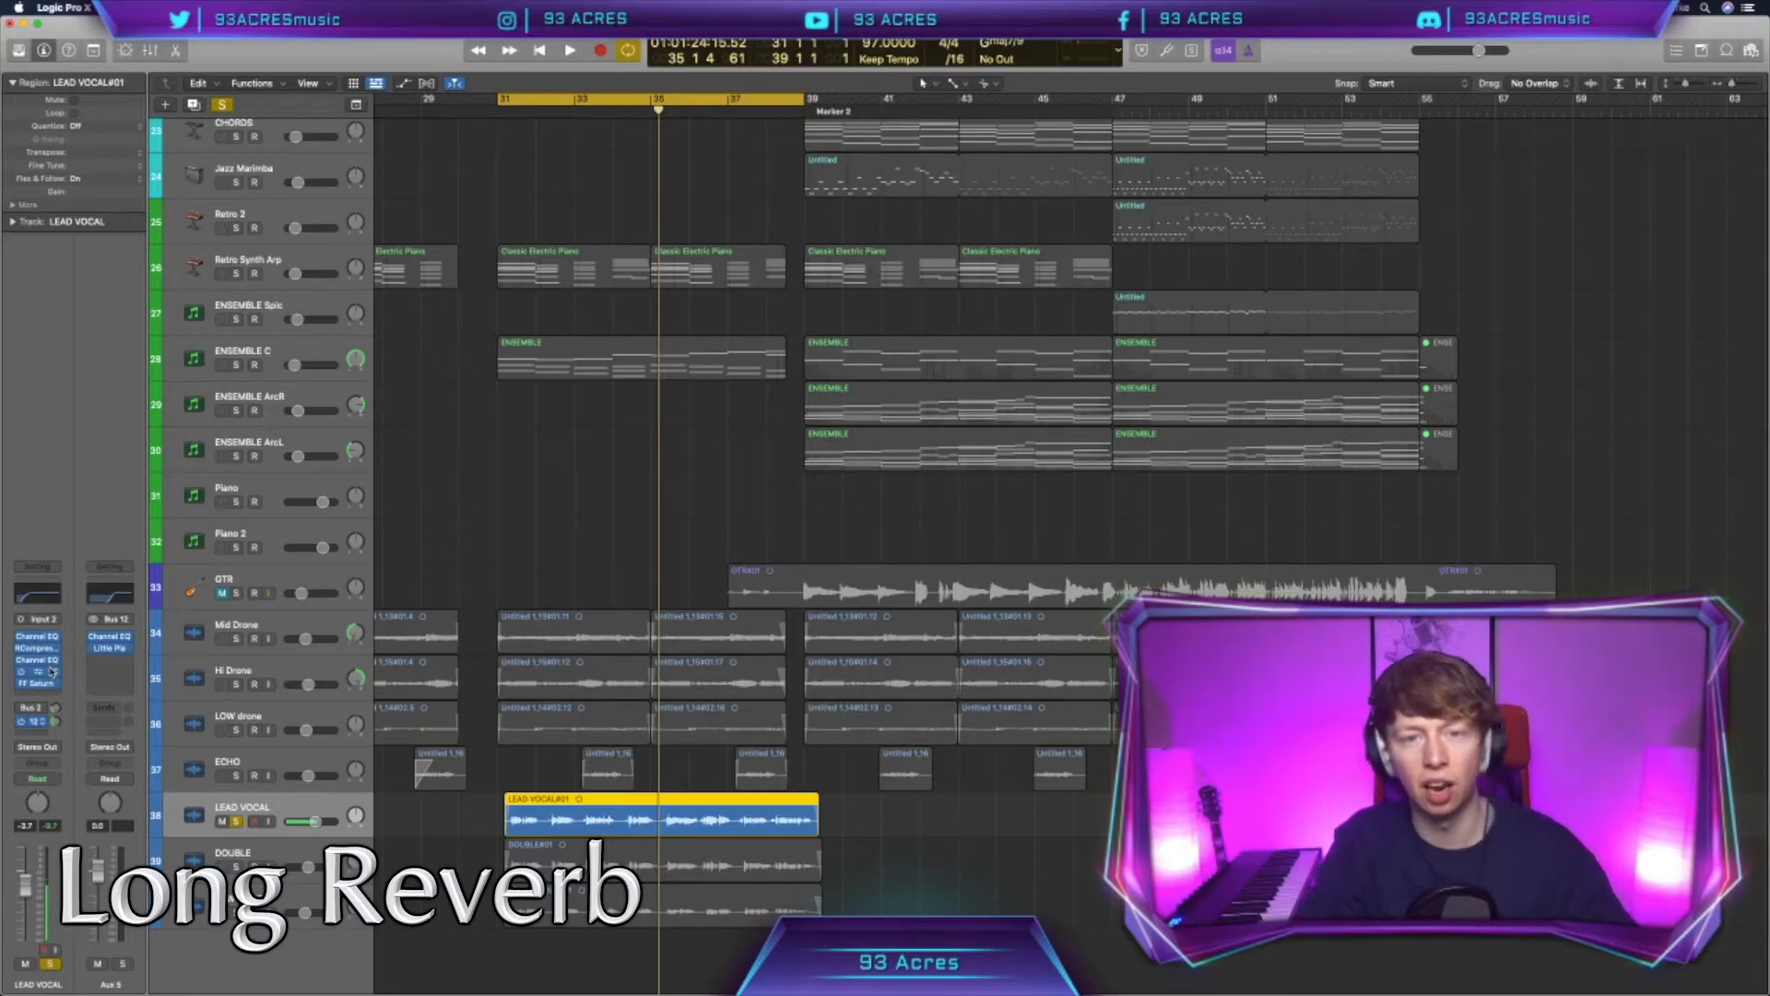
Step: Audition the soloed LEAD VOCAL through the Bus 12 reverb and slightly lengthen the Little Plate decay
{"action": "key", "text": "space"}
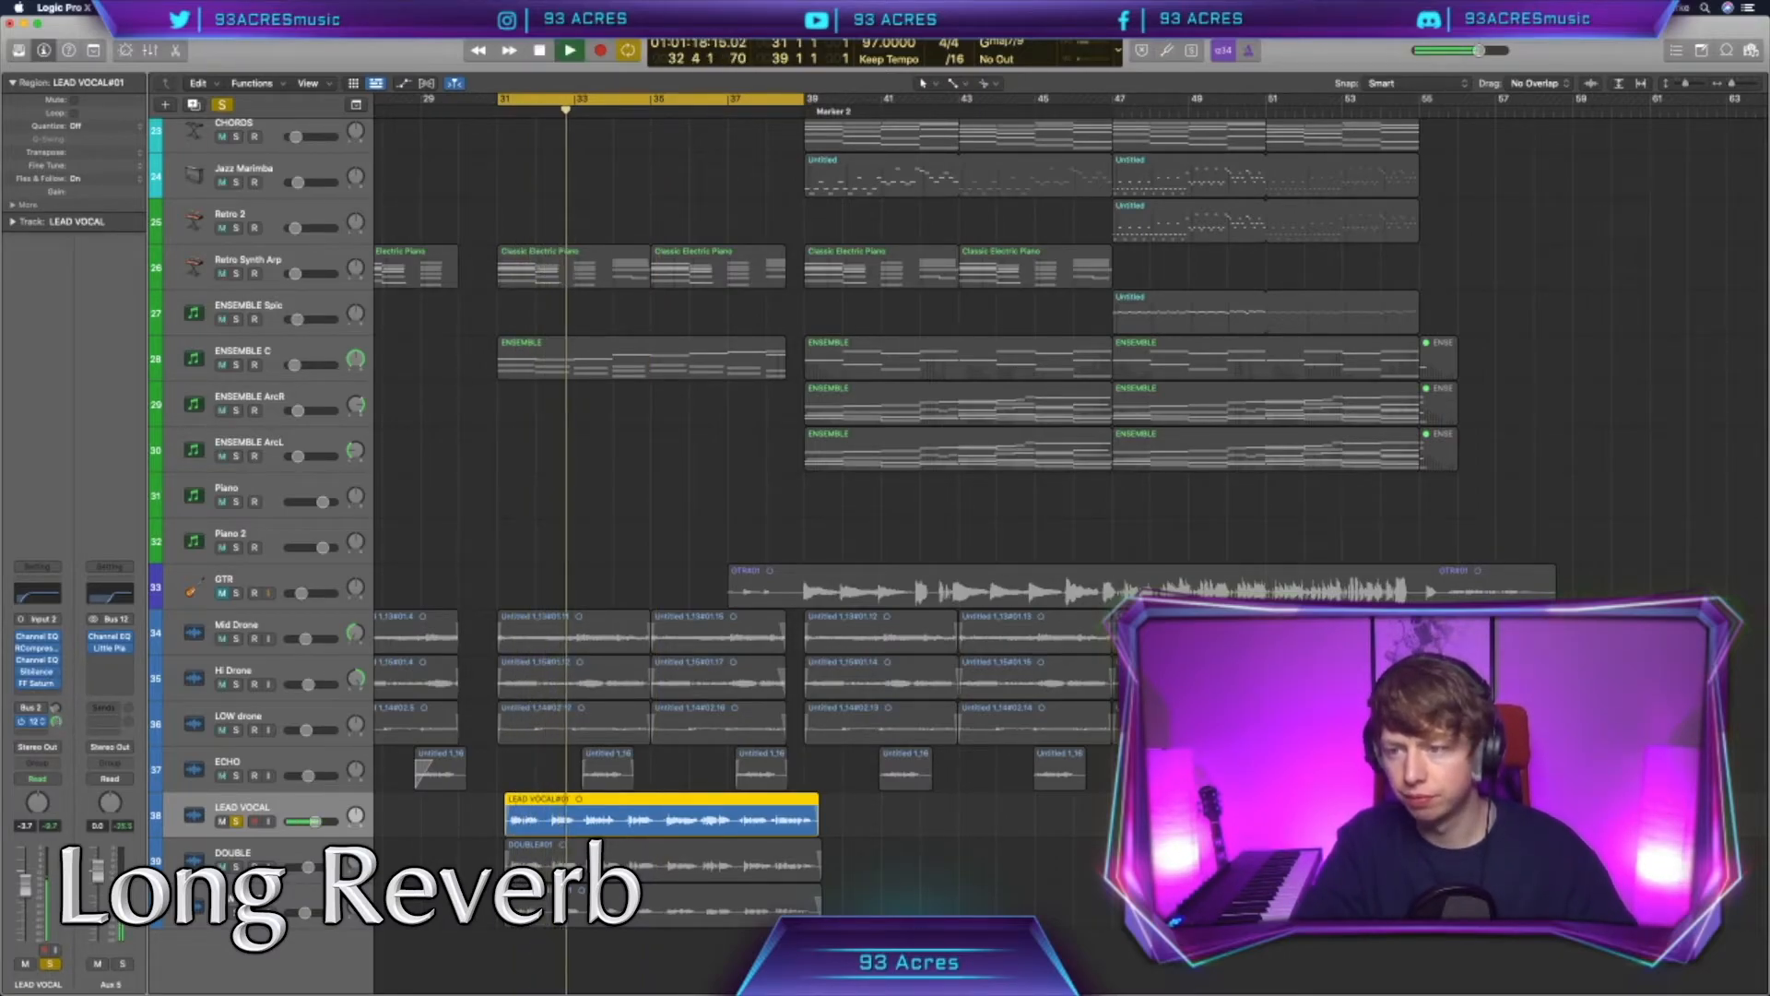
{"action": "left_click", "coordinate": [111, 648]}
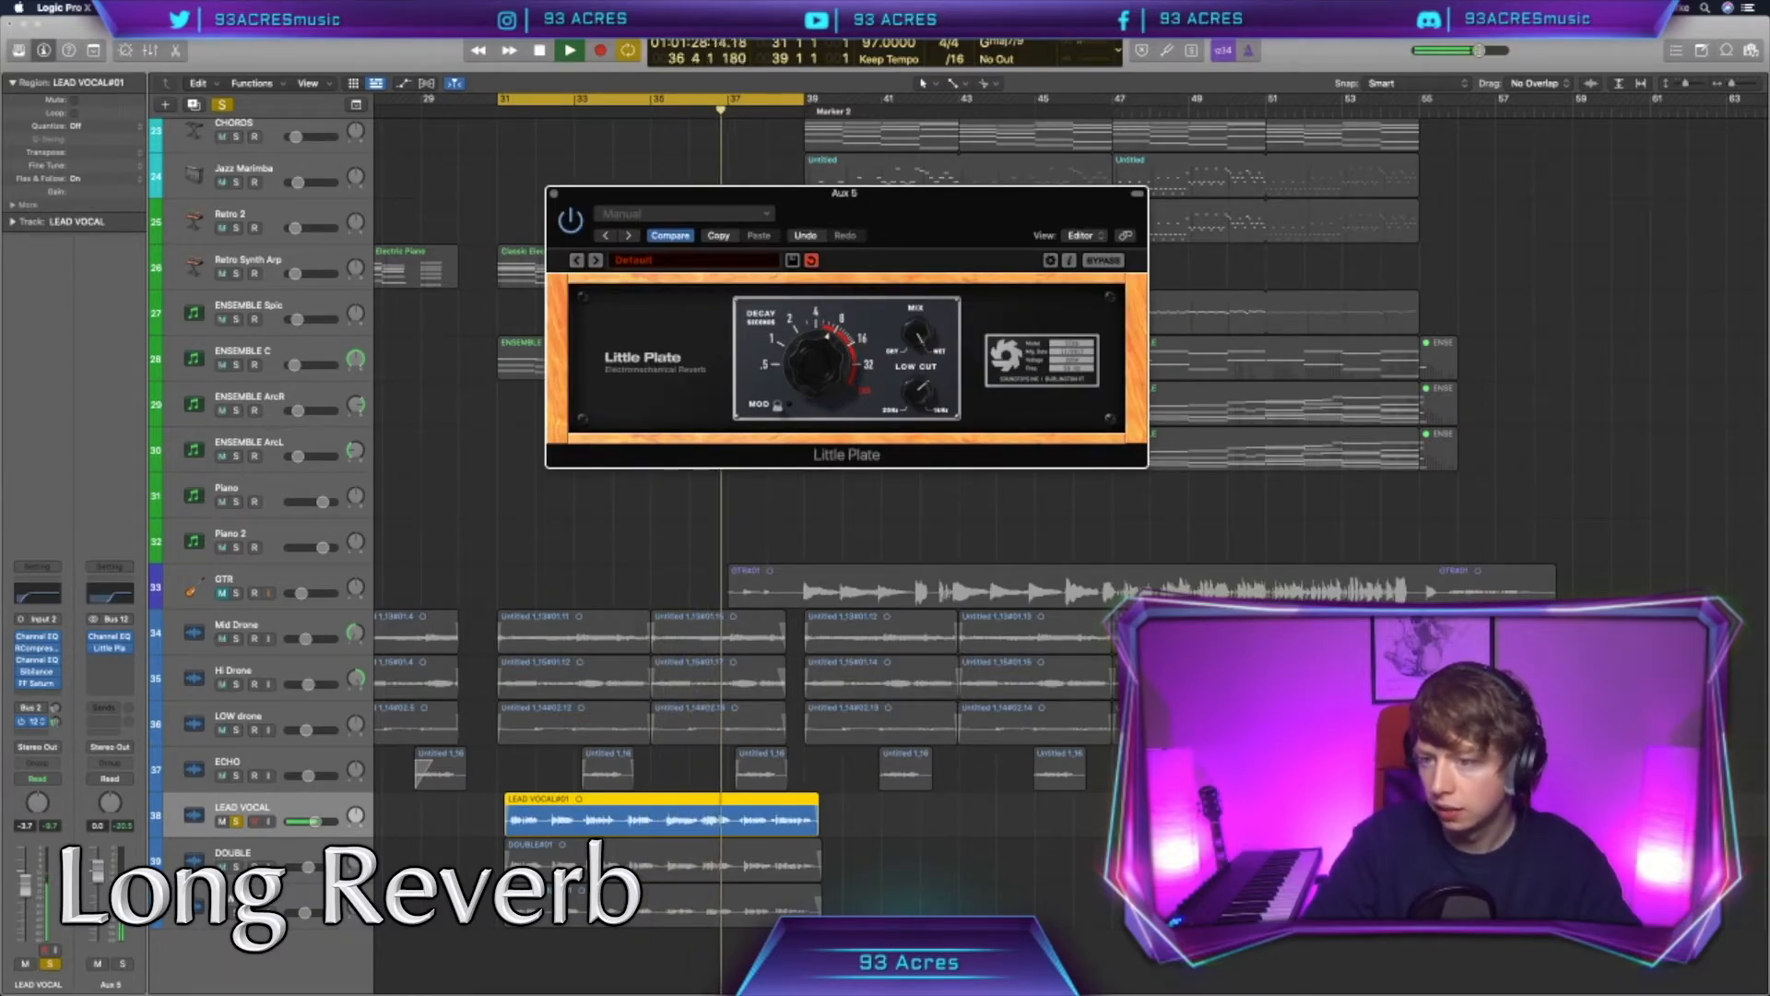
{"action": "key", "text": "space"}
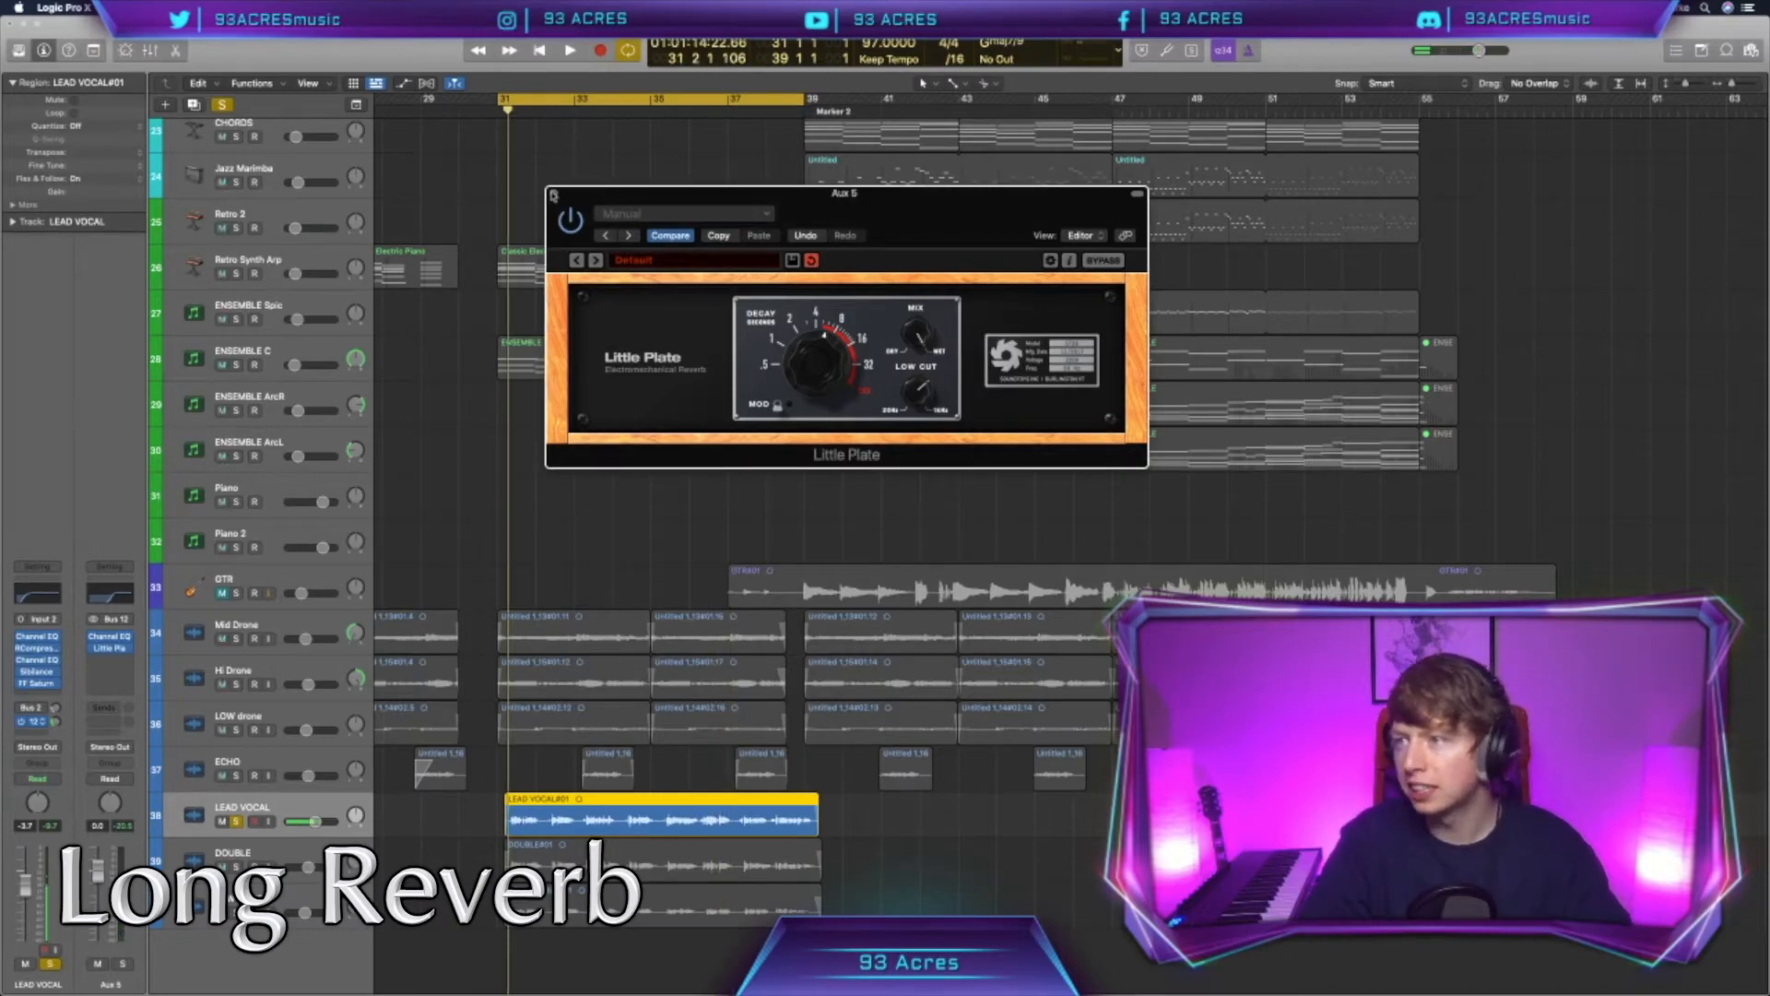
{"action": "left_click", "coordinate": [553, 194]}
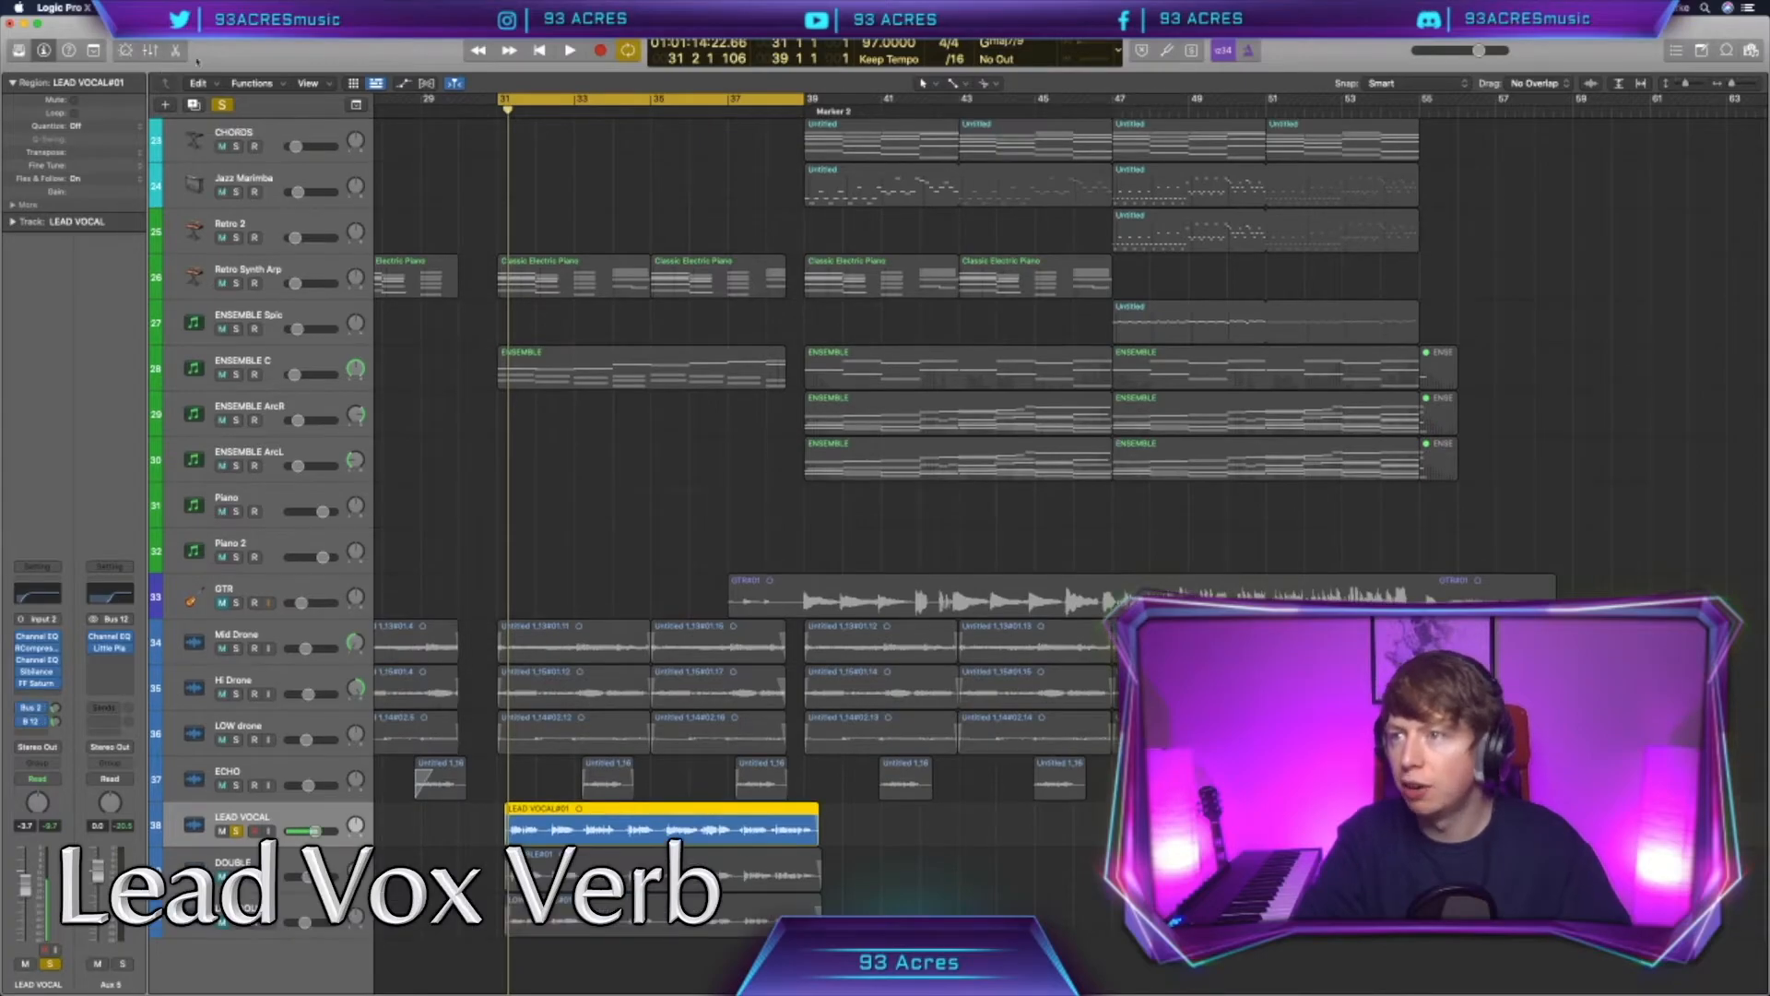
Step: Unsolo LEAD VOCAL and balance its Bus 2 and Bus 12 reverb sends while playing the full arrangement
{"action": "left_click", "coordinate": [222, 104]}
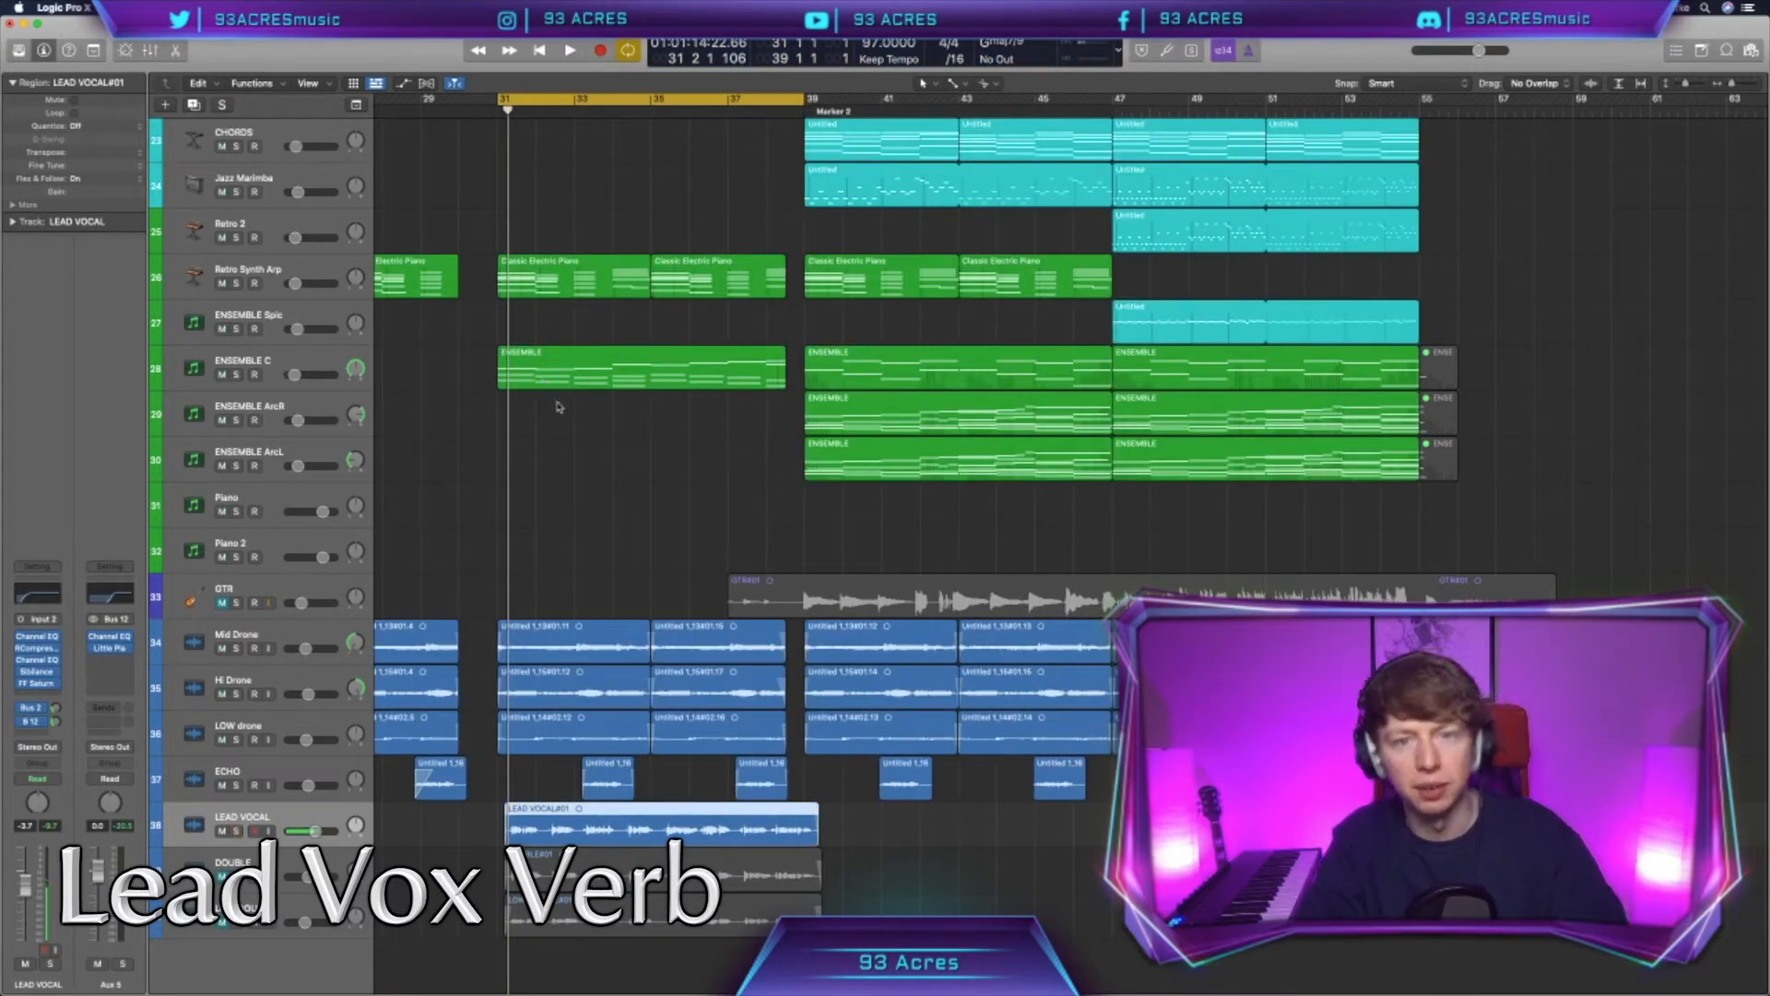
{"action": "key", "text": "space"}
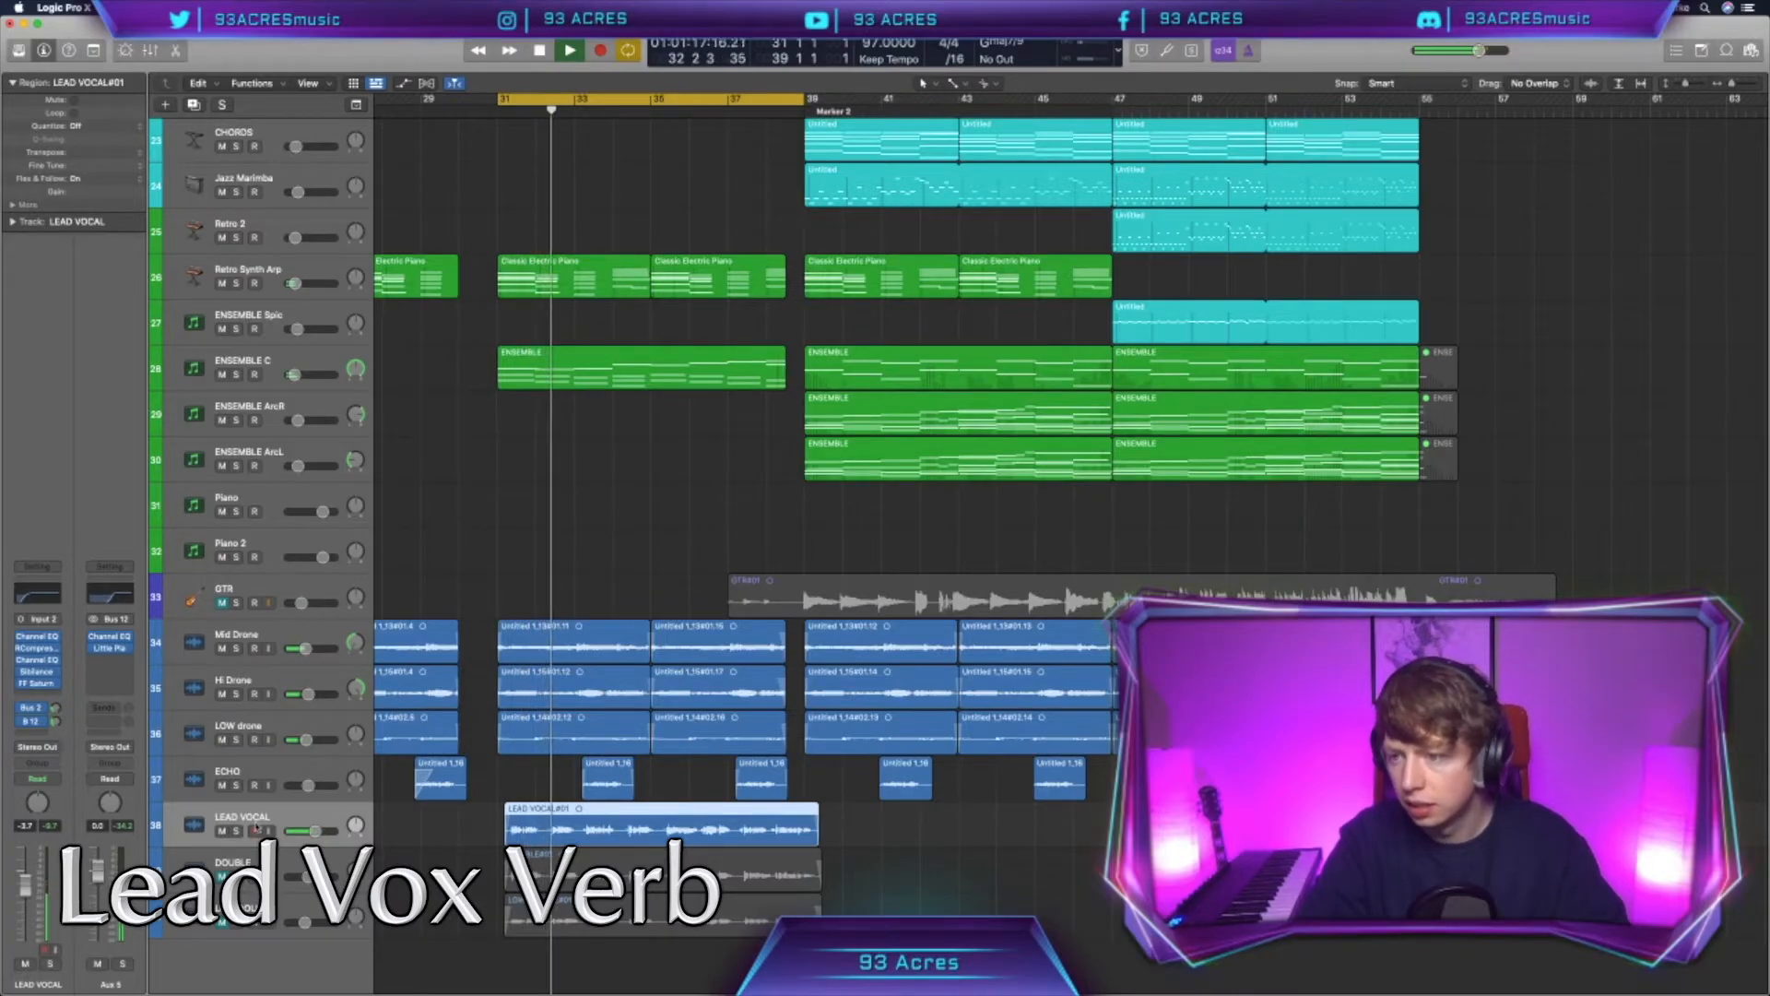
{"action": "left_click_drag", "start_coordinate": [55, 707], "coordinate": [56, 711]}
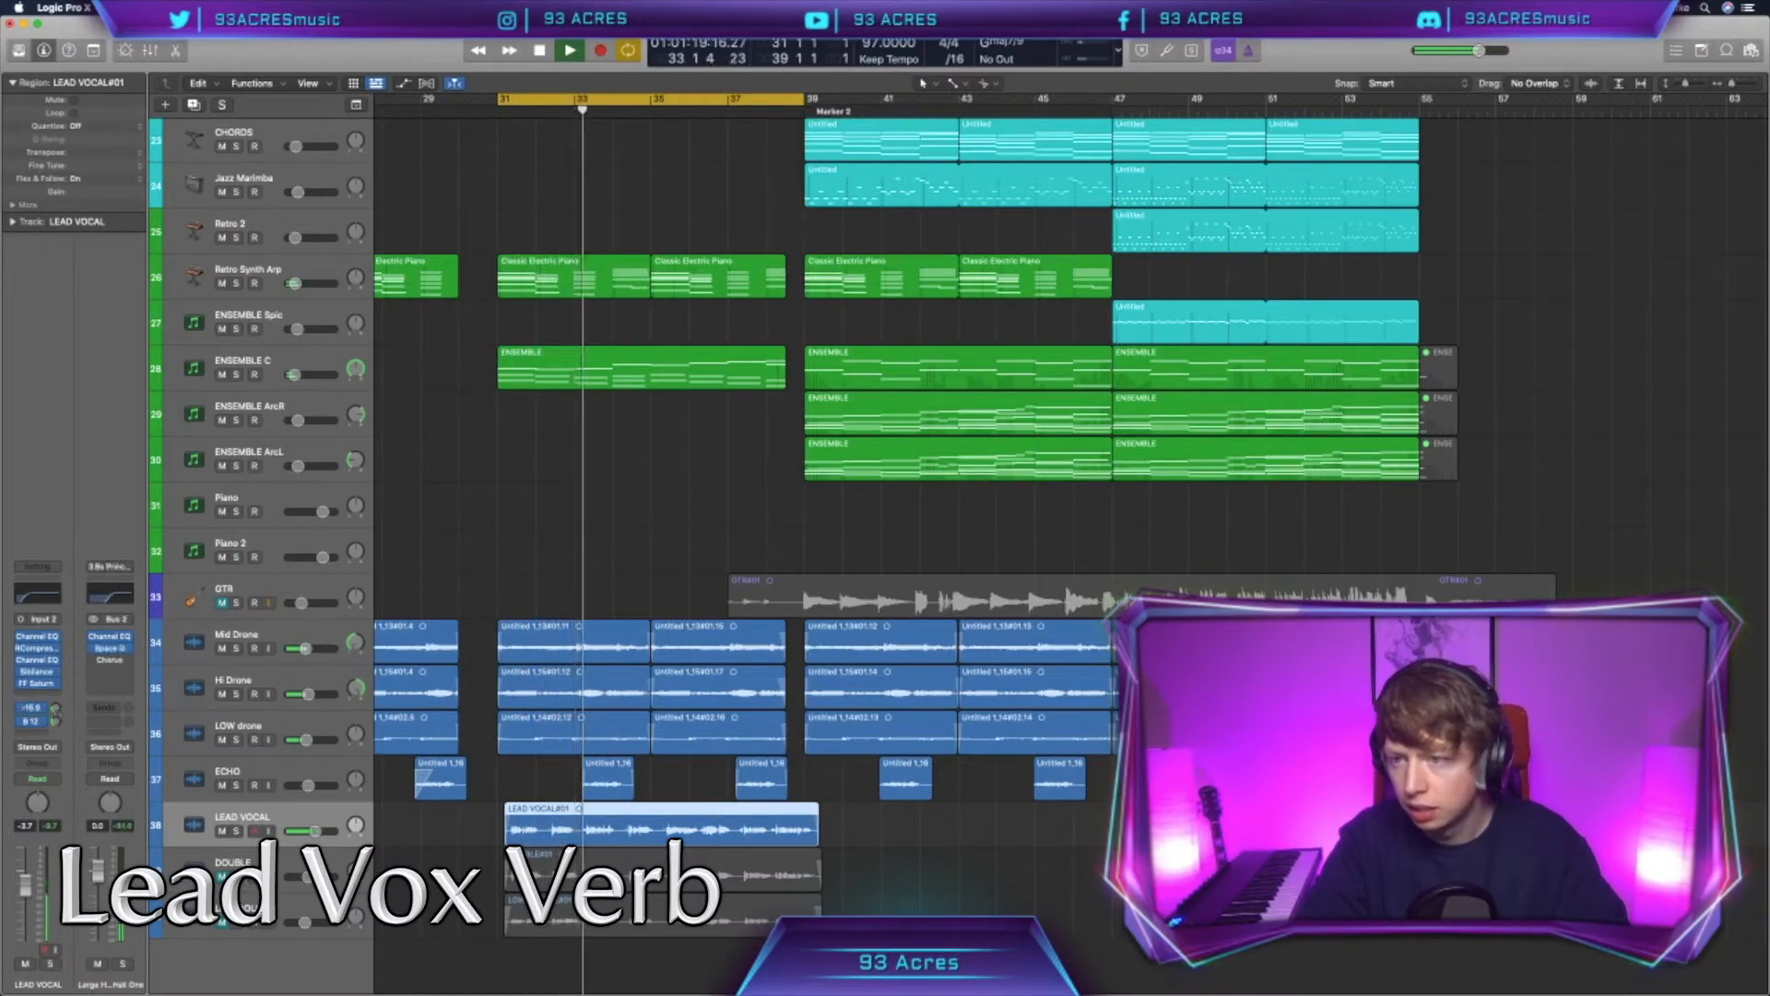
{"action": "left_click", "coordinate": [56, 722]}
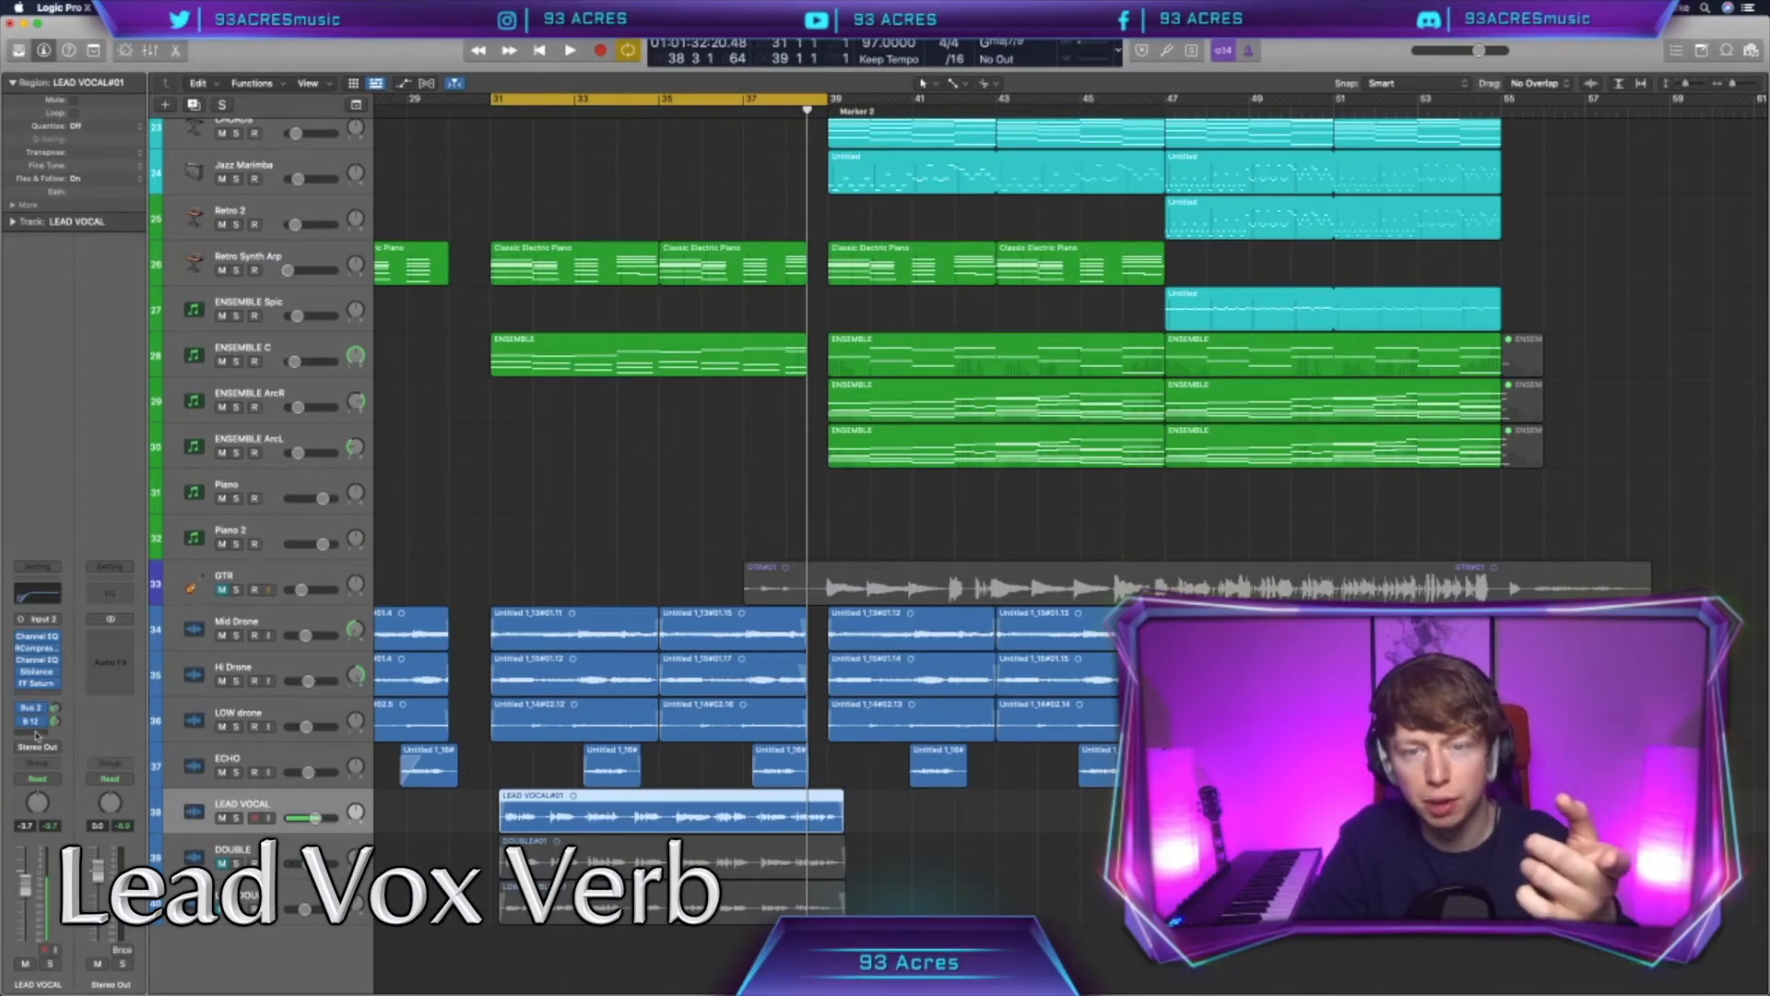
Step: Add a LEAD VOCAL send to Bus 20 (Aux 3) and review the low cut in its Channel EQ
{"action": "left_click", "coordinate": [37, 733]}
{"action": "mouse_move", "coordinate": [56, 749]}
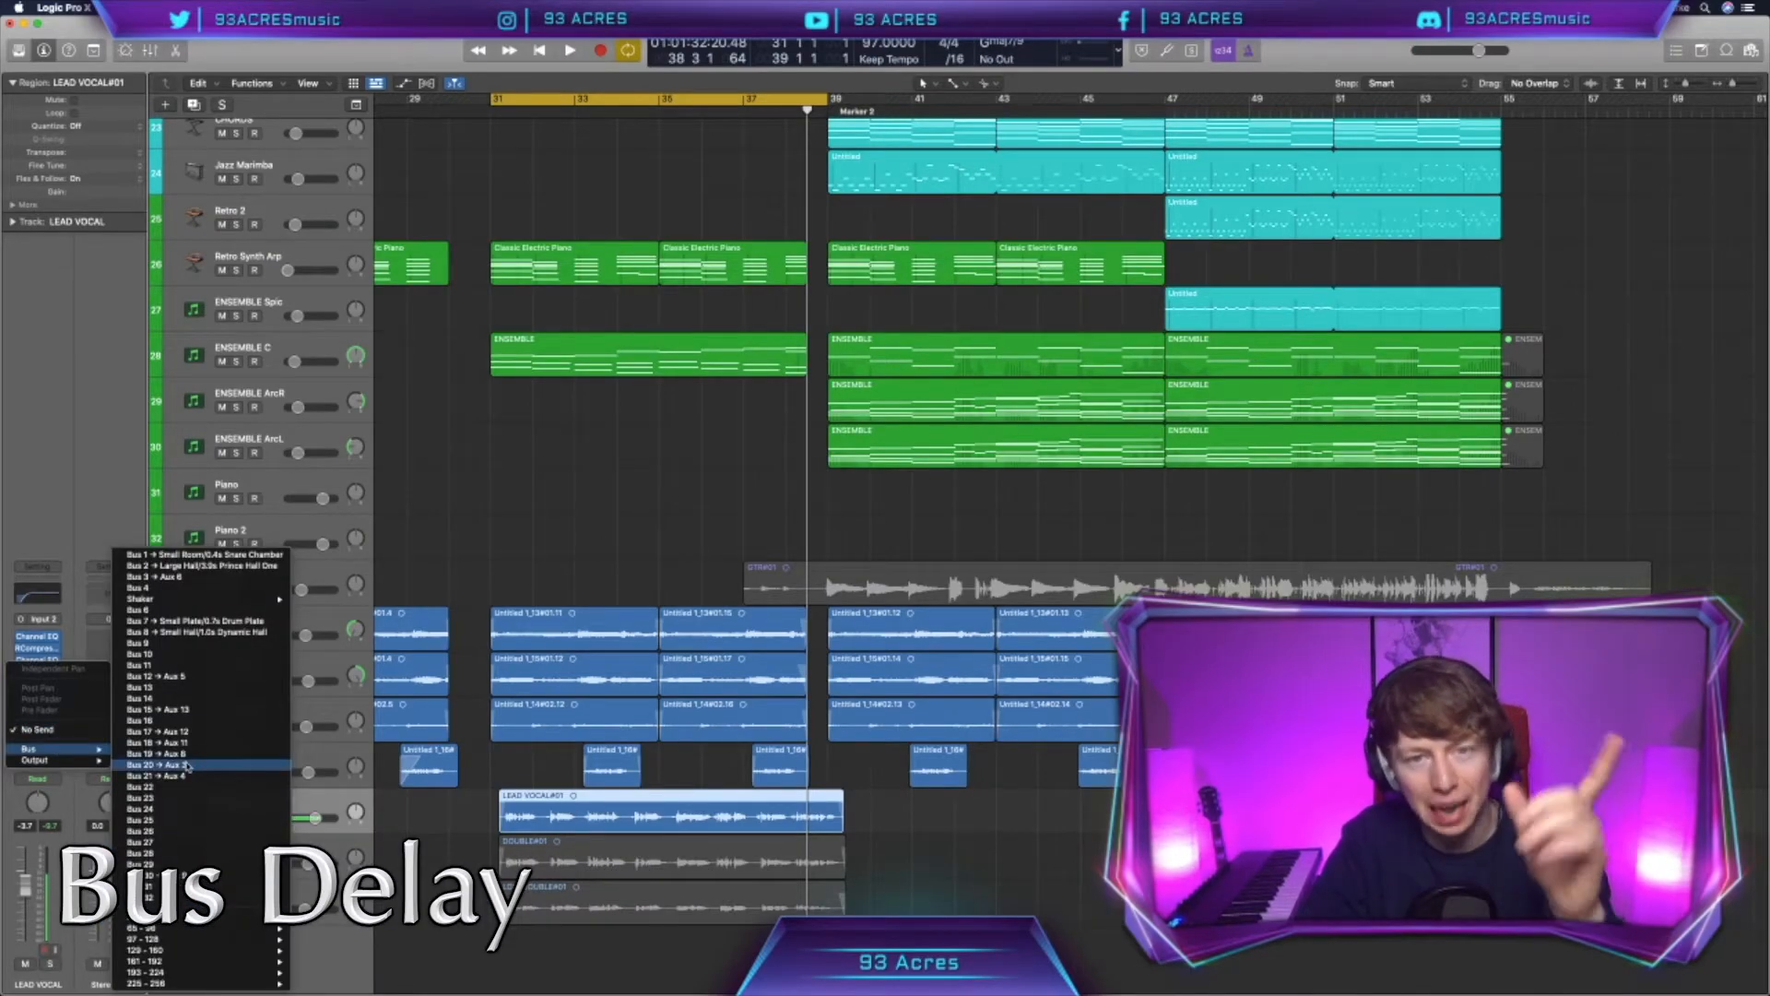
{"action": "left_click", "coordinate": [187, 766]}
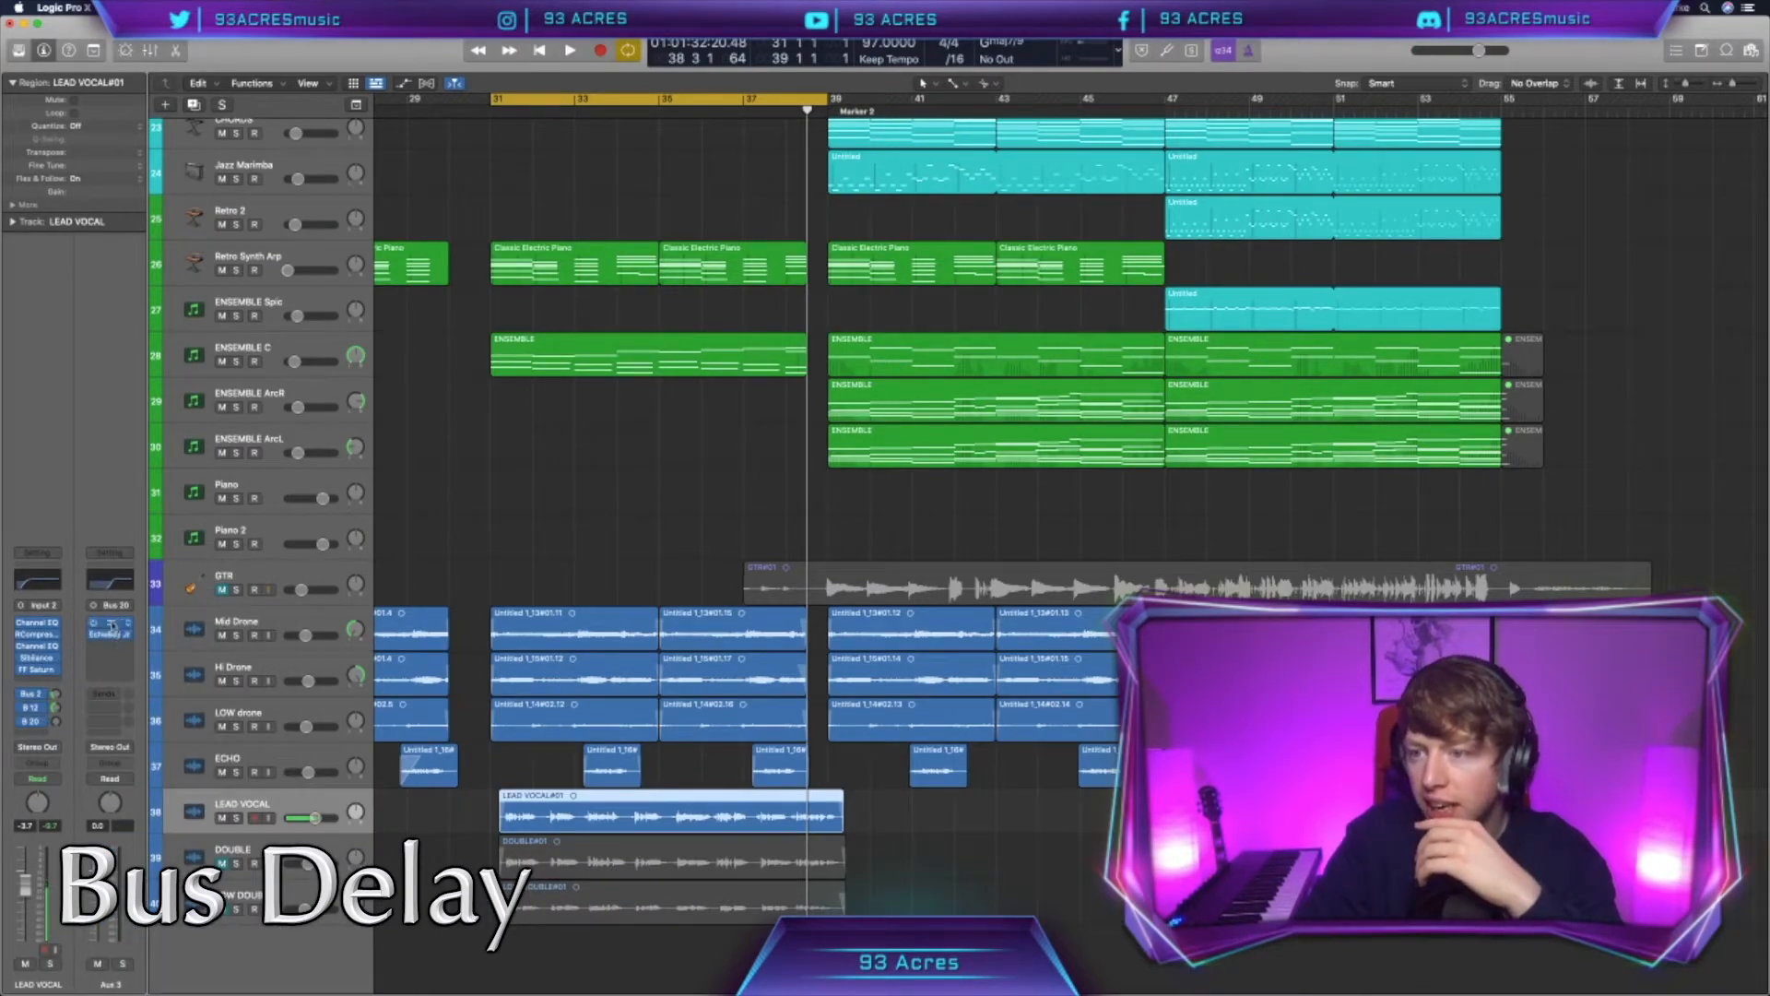
{"action": "left_click", "coordinate": [110, 624]}
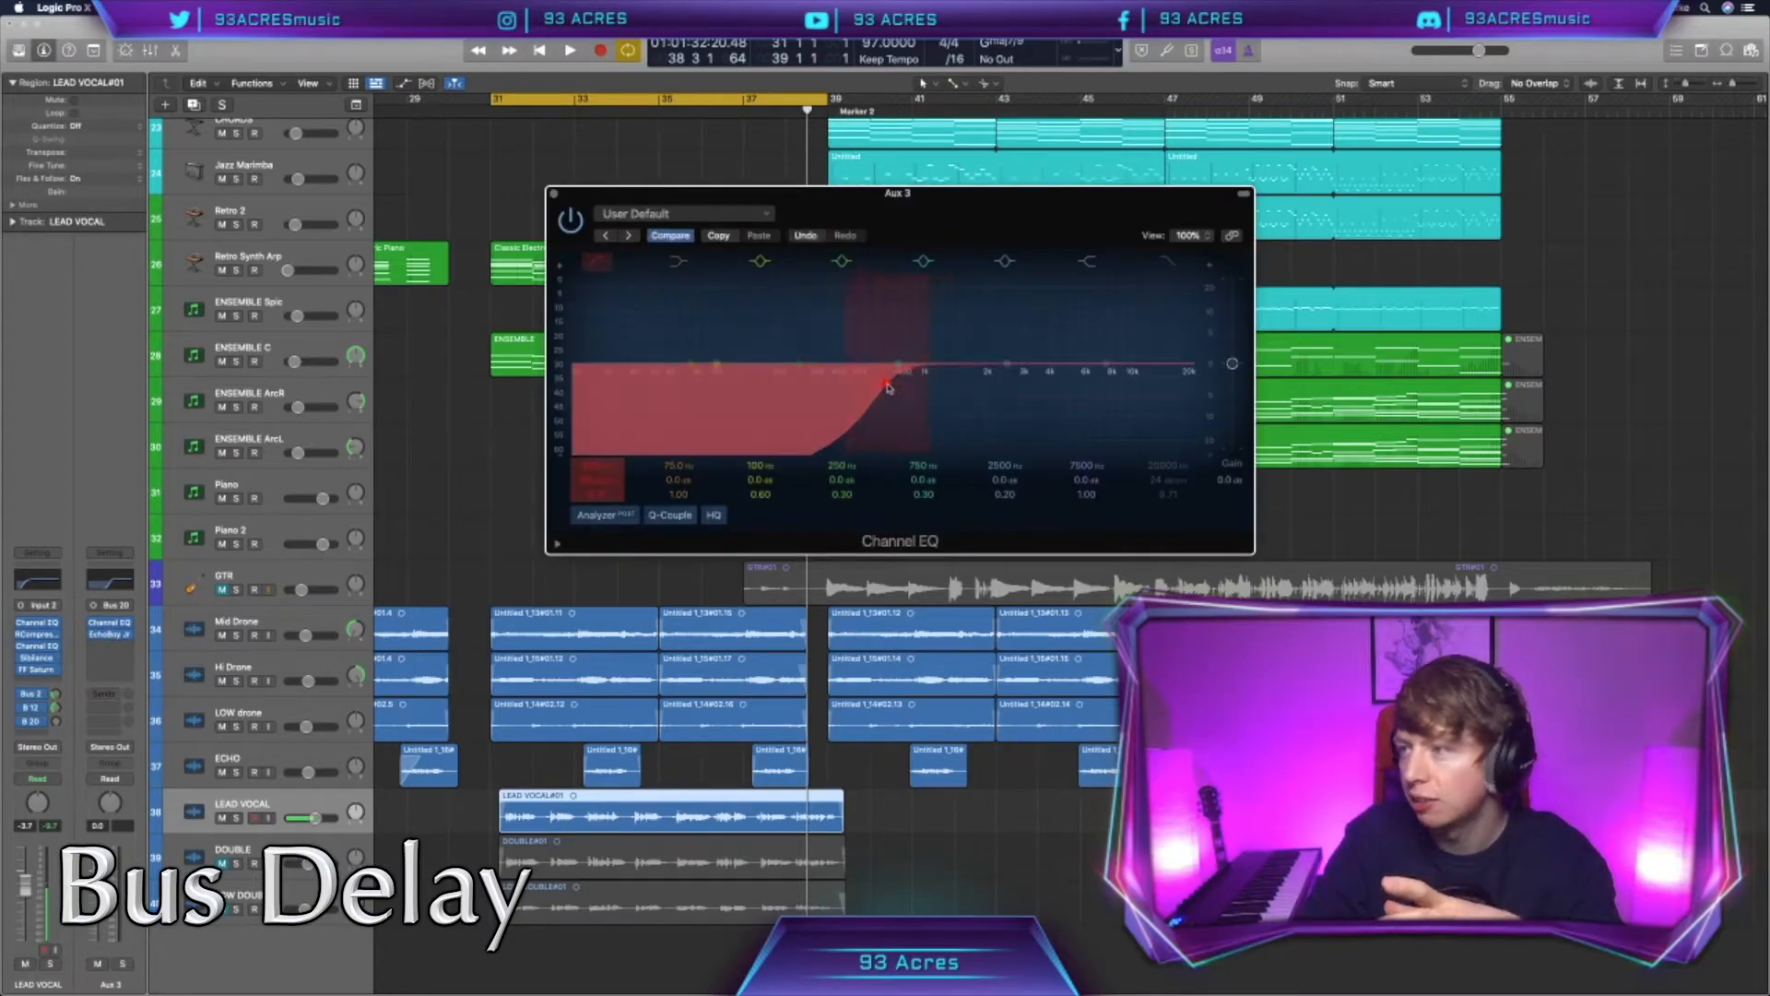
{"action": "left_click", "coordinate": [552, 192]}
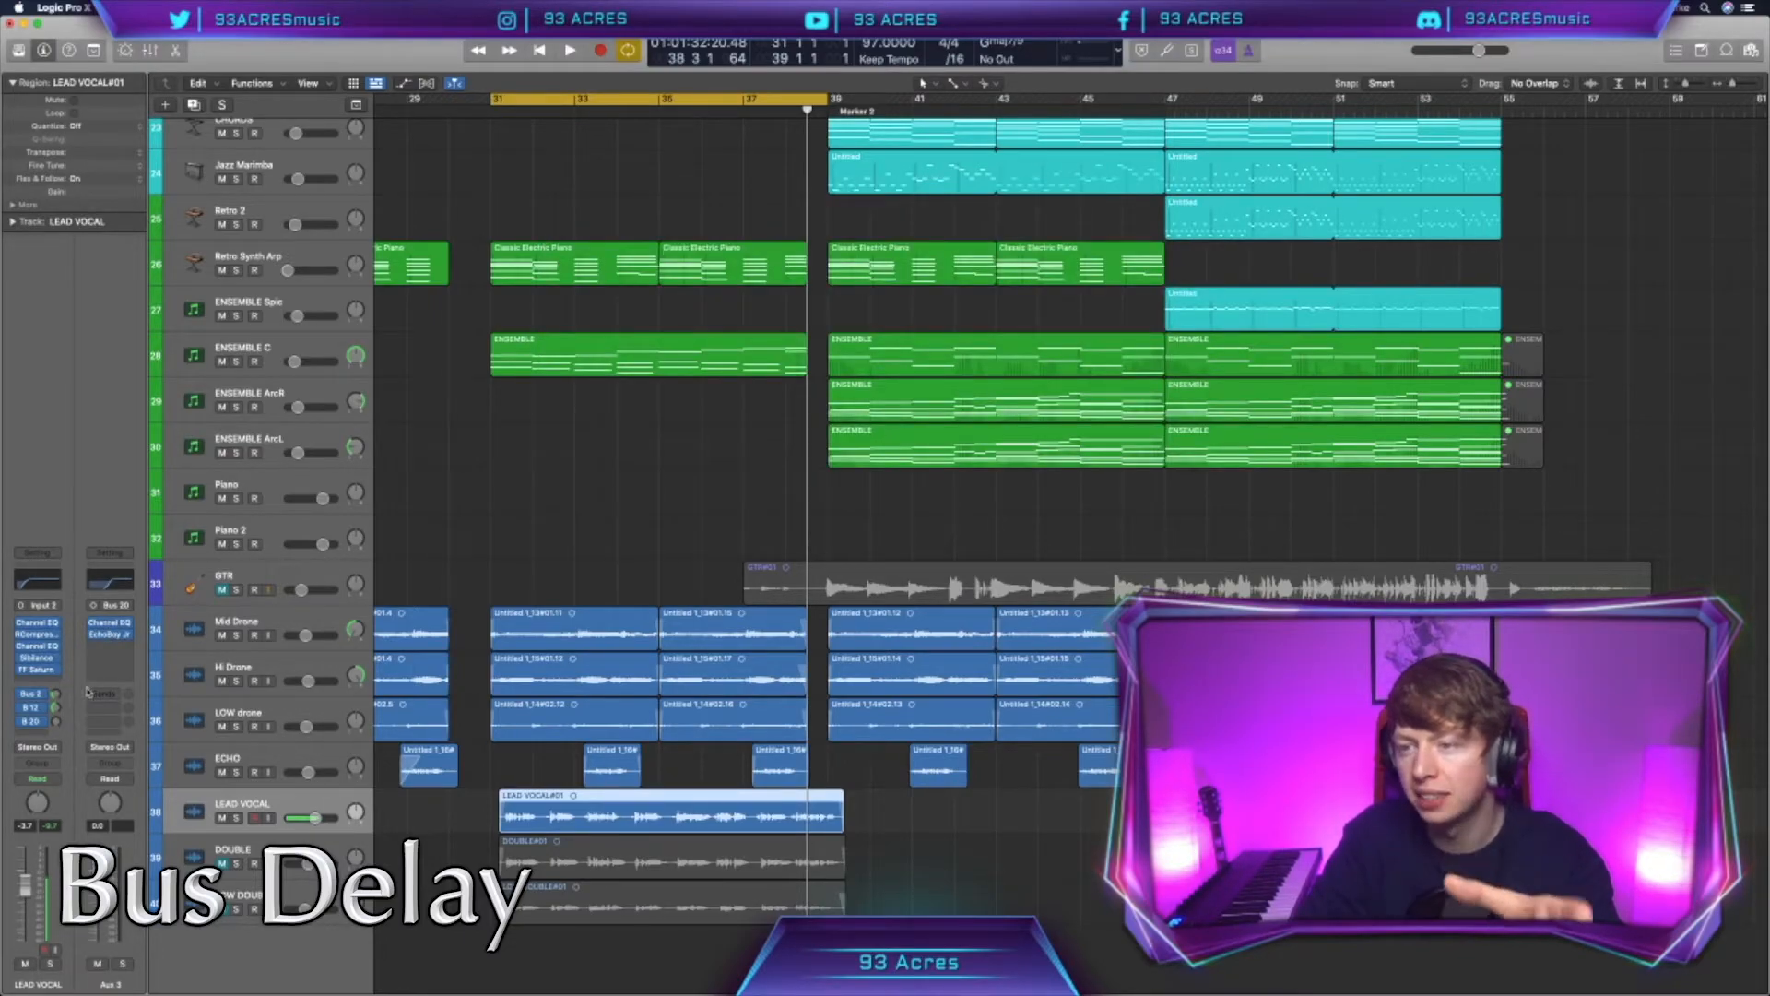
Step: Open EchoBoy Jr. on Aux 3 and audition the short delay on the soloed LEAD VOCAL with its Bus 20 send raised
{"action": "left_click", "coordinate": [110, 634]}
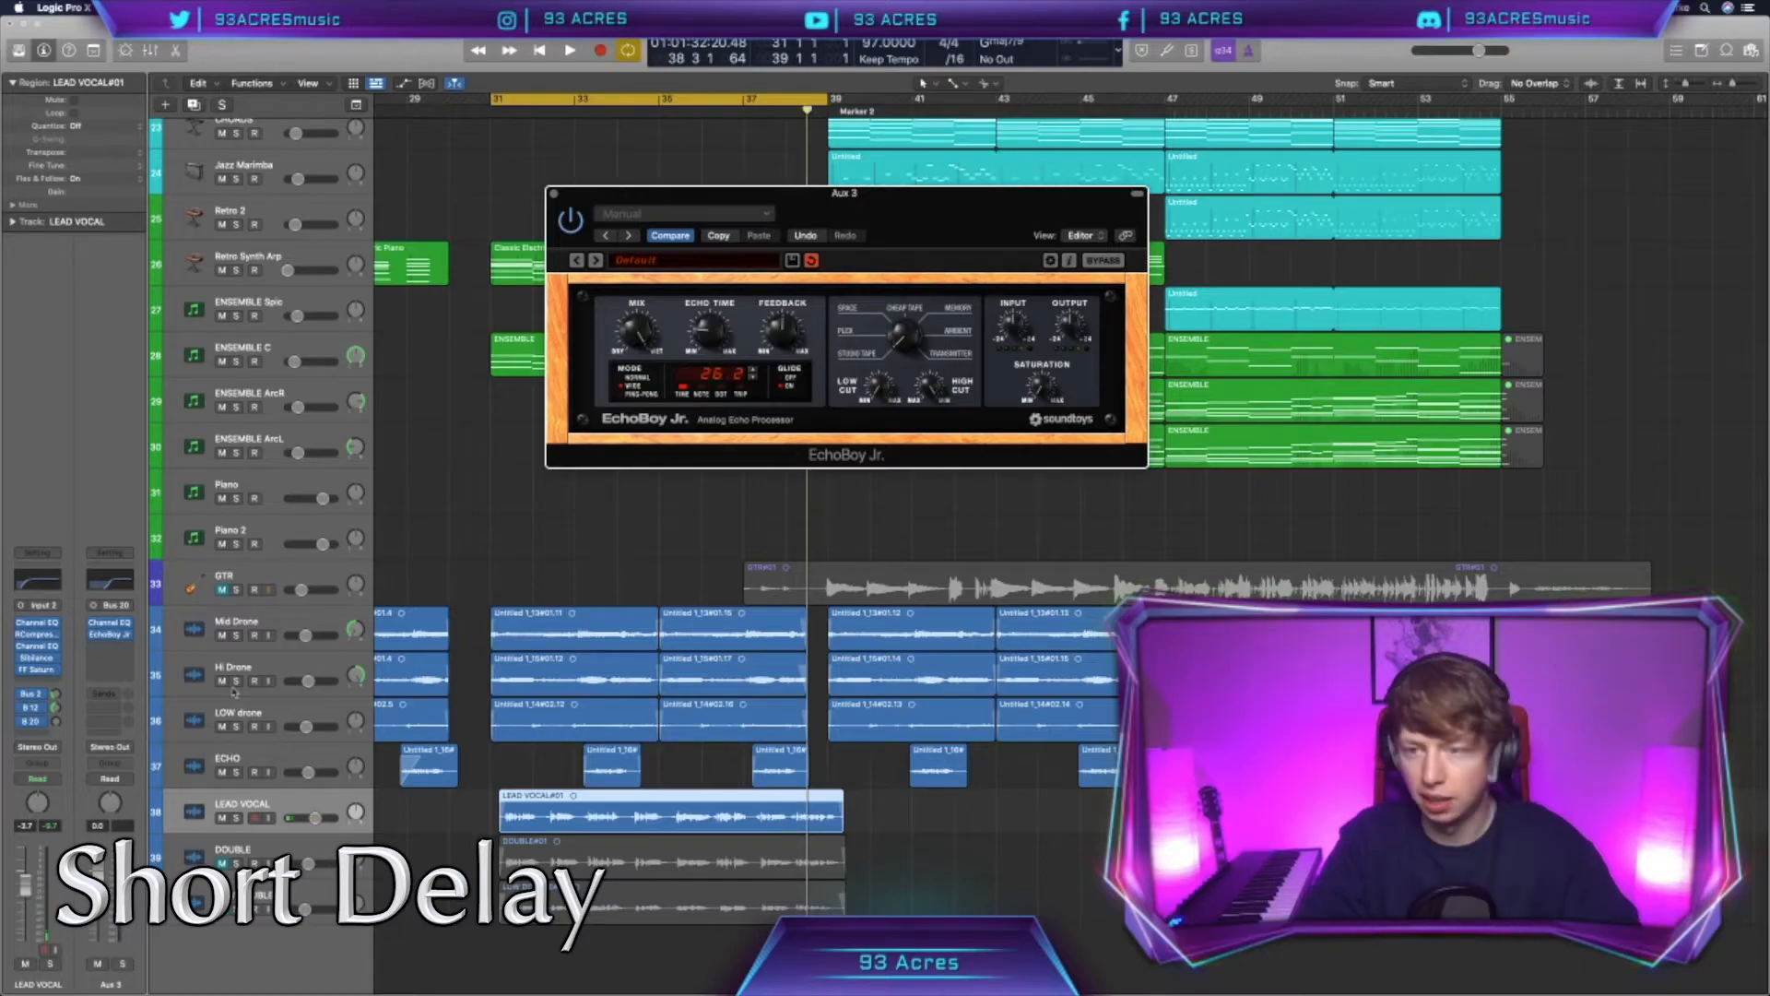
{"action": "key", "text": "s"}
{"action": "key", "text": "space"}
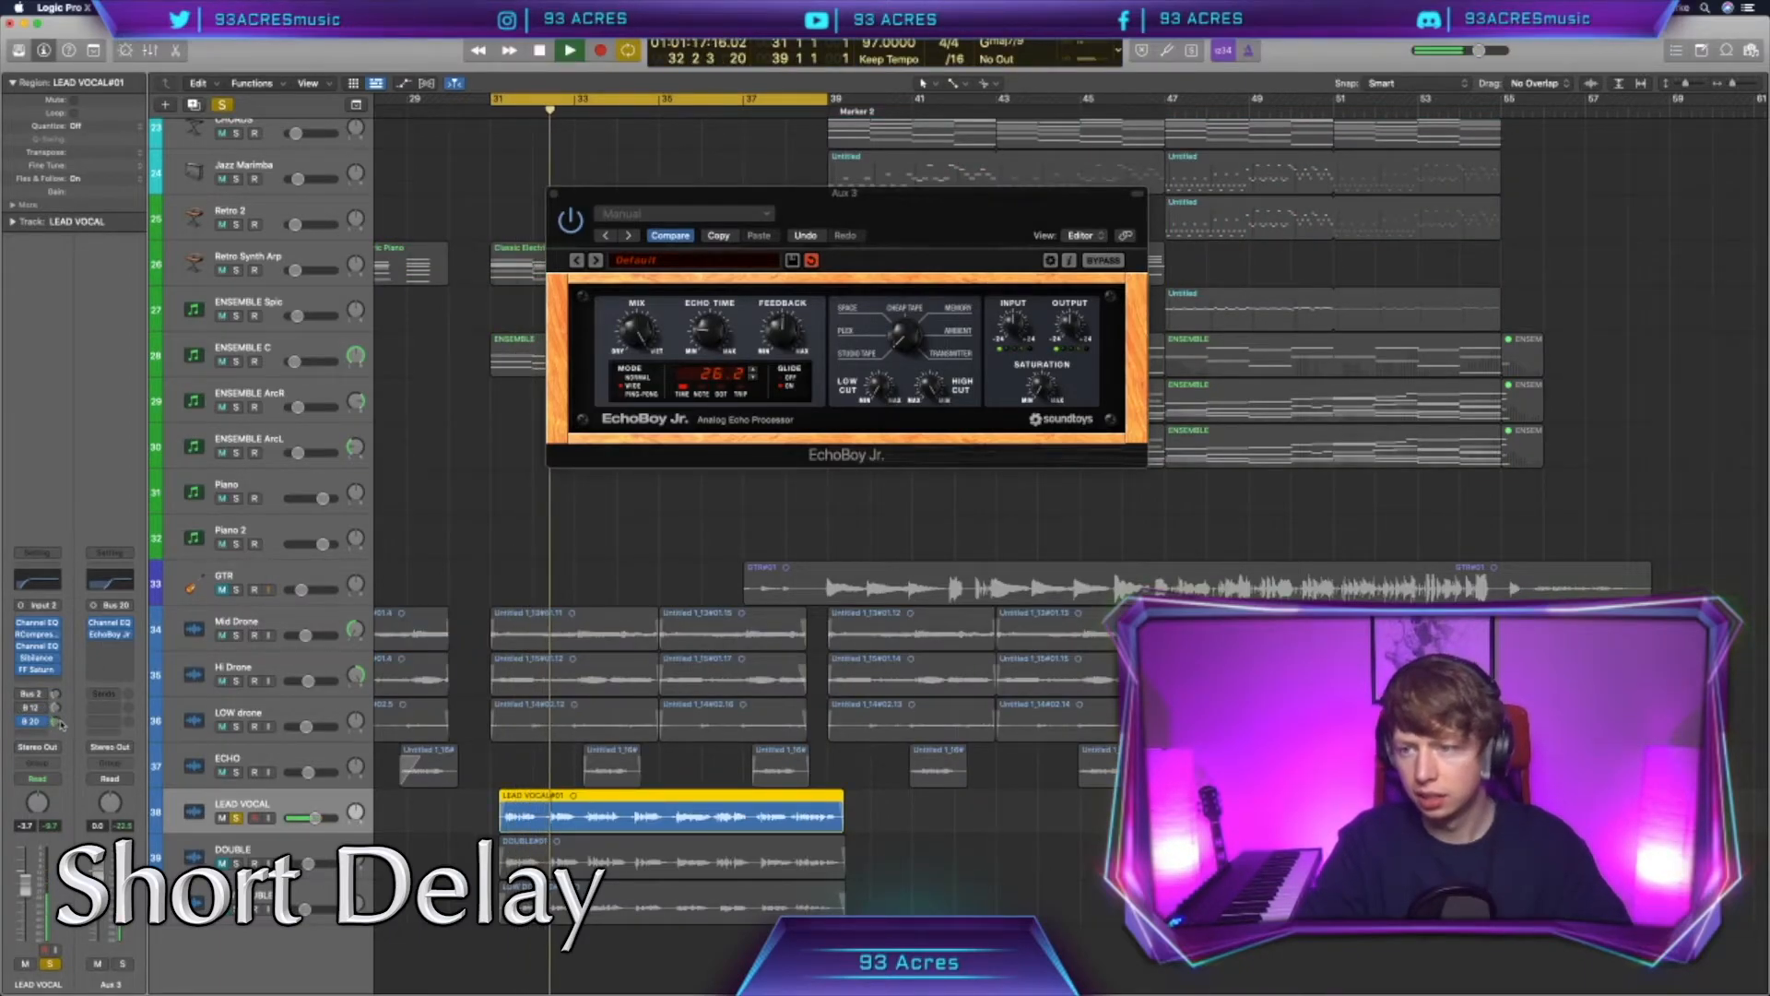
Step: Roll off the highs in the Aux 3 Channel EQ and fine-tune its low cut during playback
{"action": "left_click", "coordinate": [109, 623]}
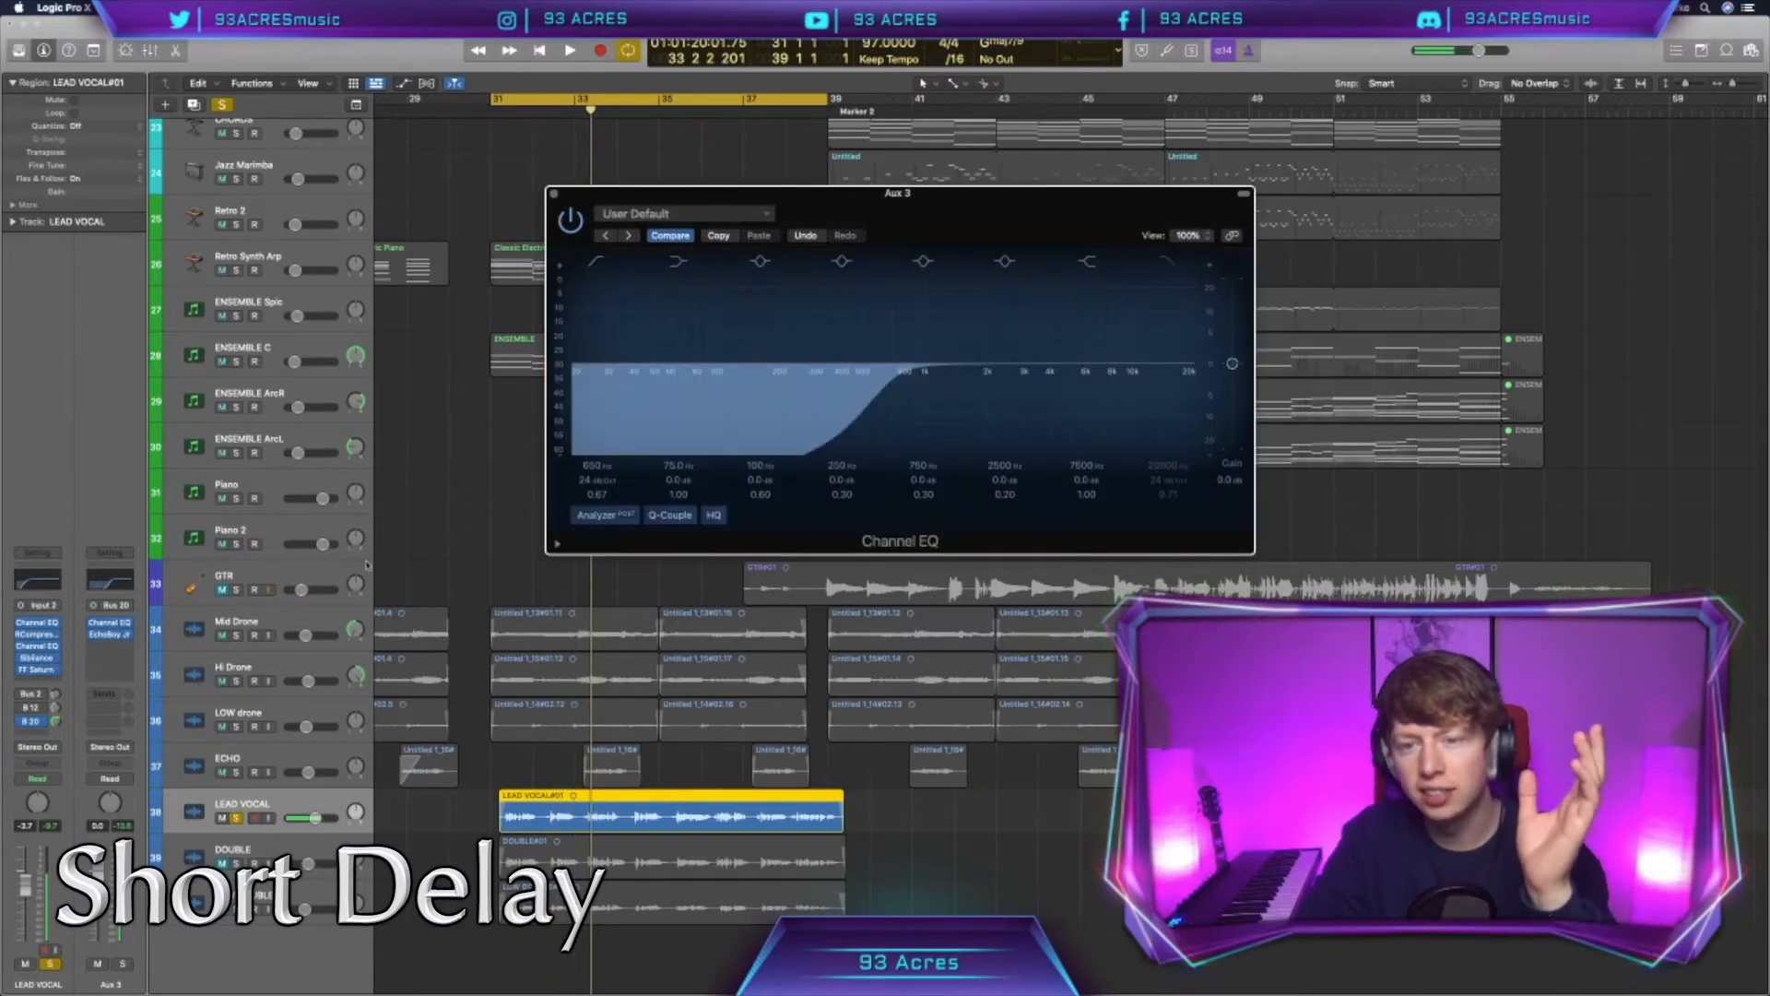
{"action": "left_click_drag", "start_coordinate": [1109, 366], "coordinate": [1041, 402]}
{"action": "key", "text": "space"}
{"action": "mouse_move", "coordinate": [872, 392]}
{"action": "left_mouse_down"}
{"action": "mouse_move", "coordinate": [730, 389]}
{"action": "mouse_move", "coordinate": [865, 390]}
{"action": "left_mouse_up"}
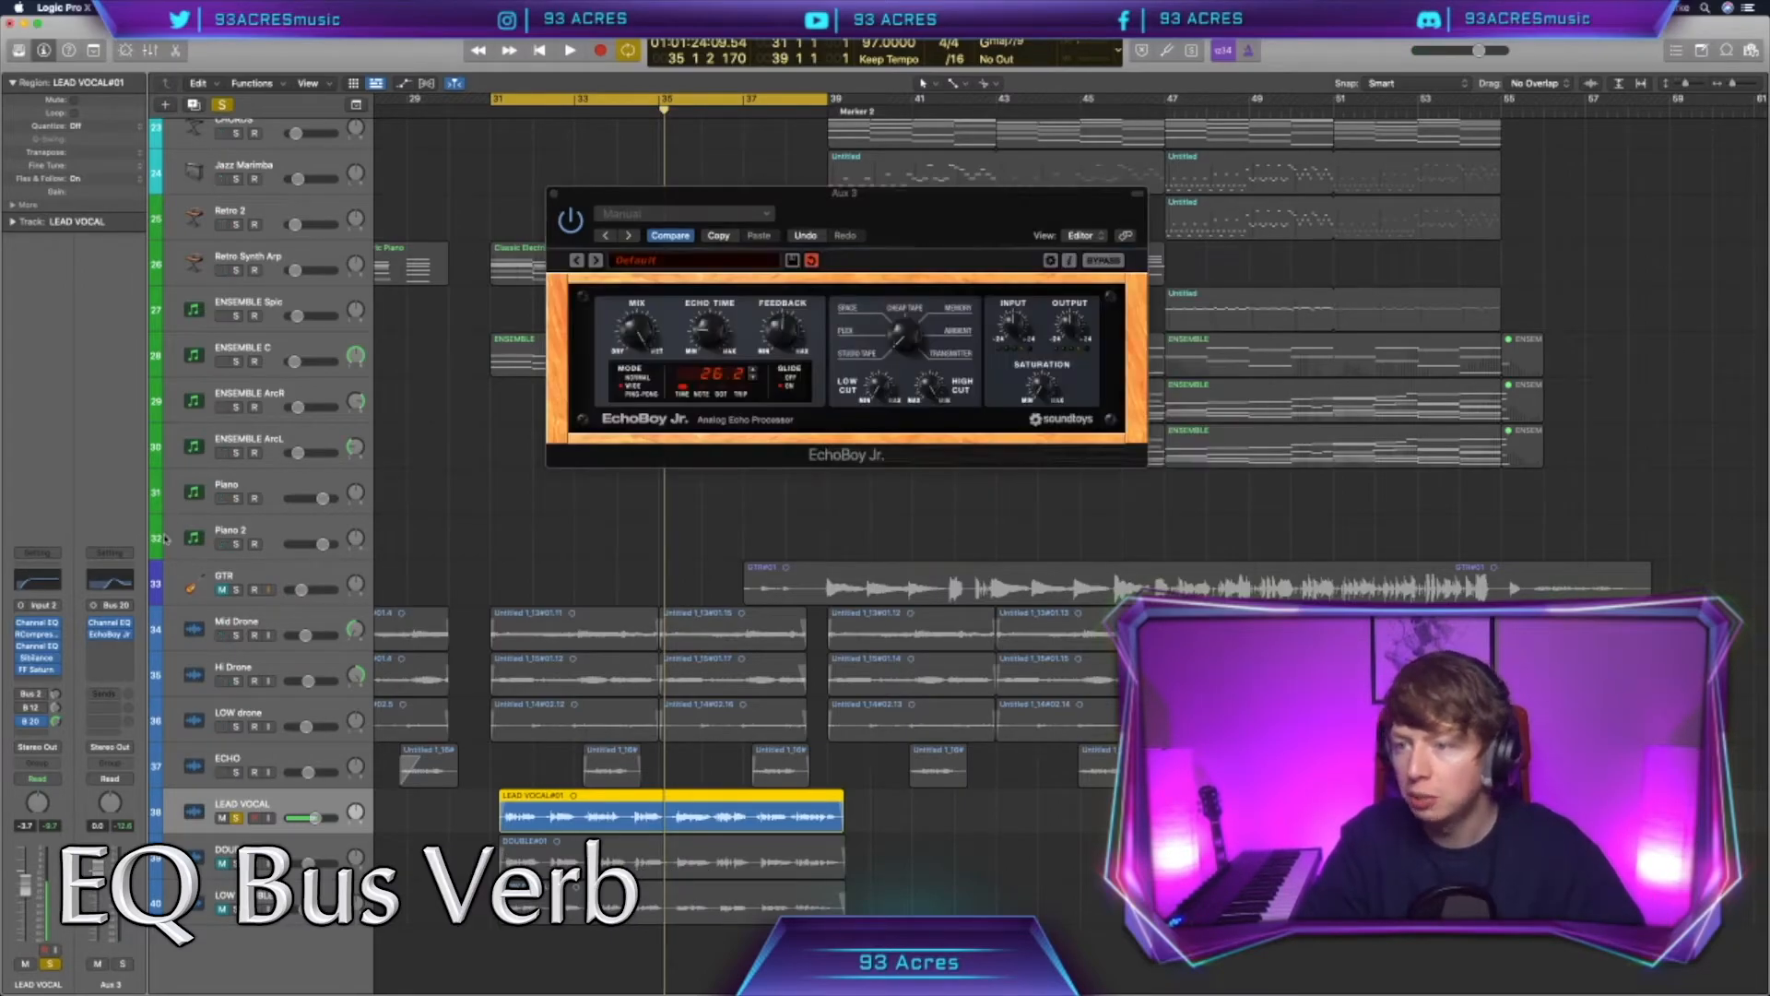
Step: Cut the highs with a 5200 Hz high shelf in the Bus 2 hall reverb's Channel EQ while playing the soloed vocal
{"action": "left_click", "coordinate": [37, 709]}
{"action": "left_click", "coordinate": [37, 708]}
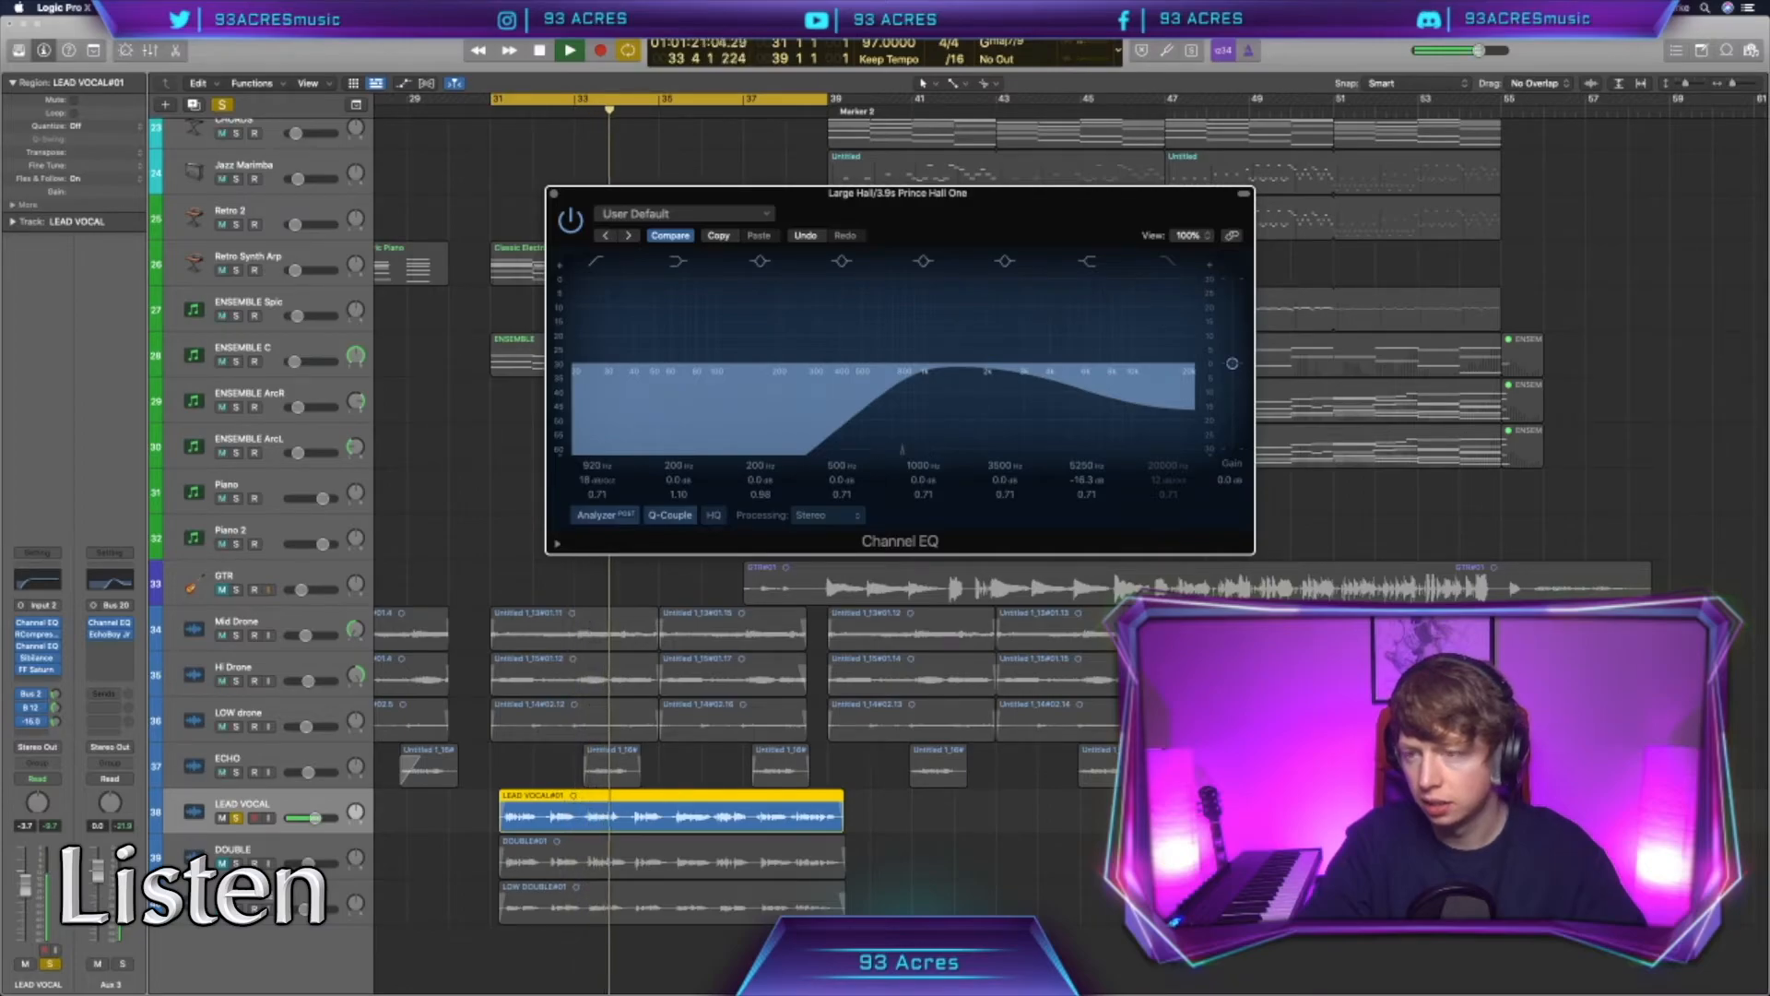
{"action": "left_click", "coordinate": [50, 771]}
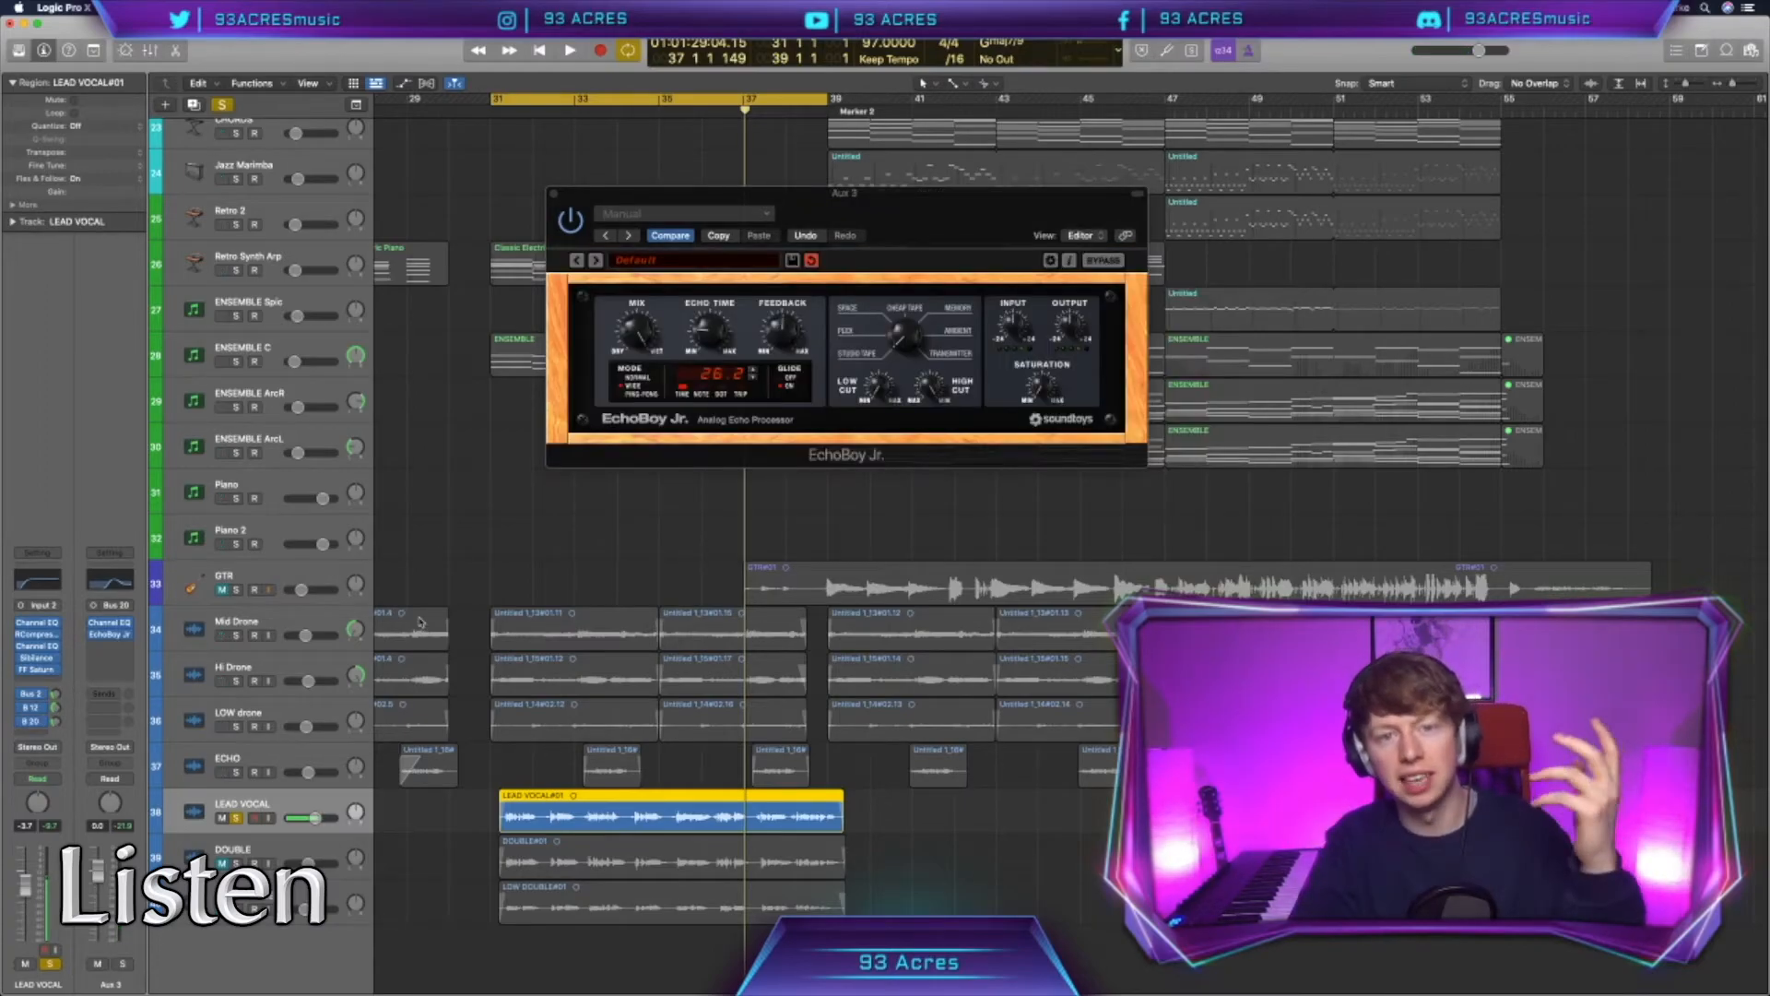
Step: Send LEAD VOCAL to Bus 18 (Aux 11) and audition its EchoBoy Jr. delay with a 1/4 note echo time
{"action": "left_click", "coordinate": [41, 735]}
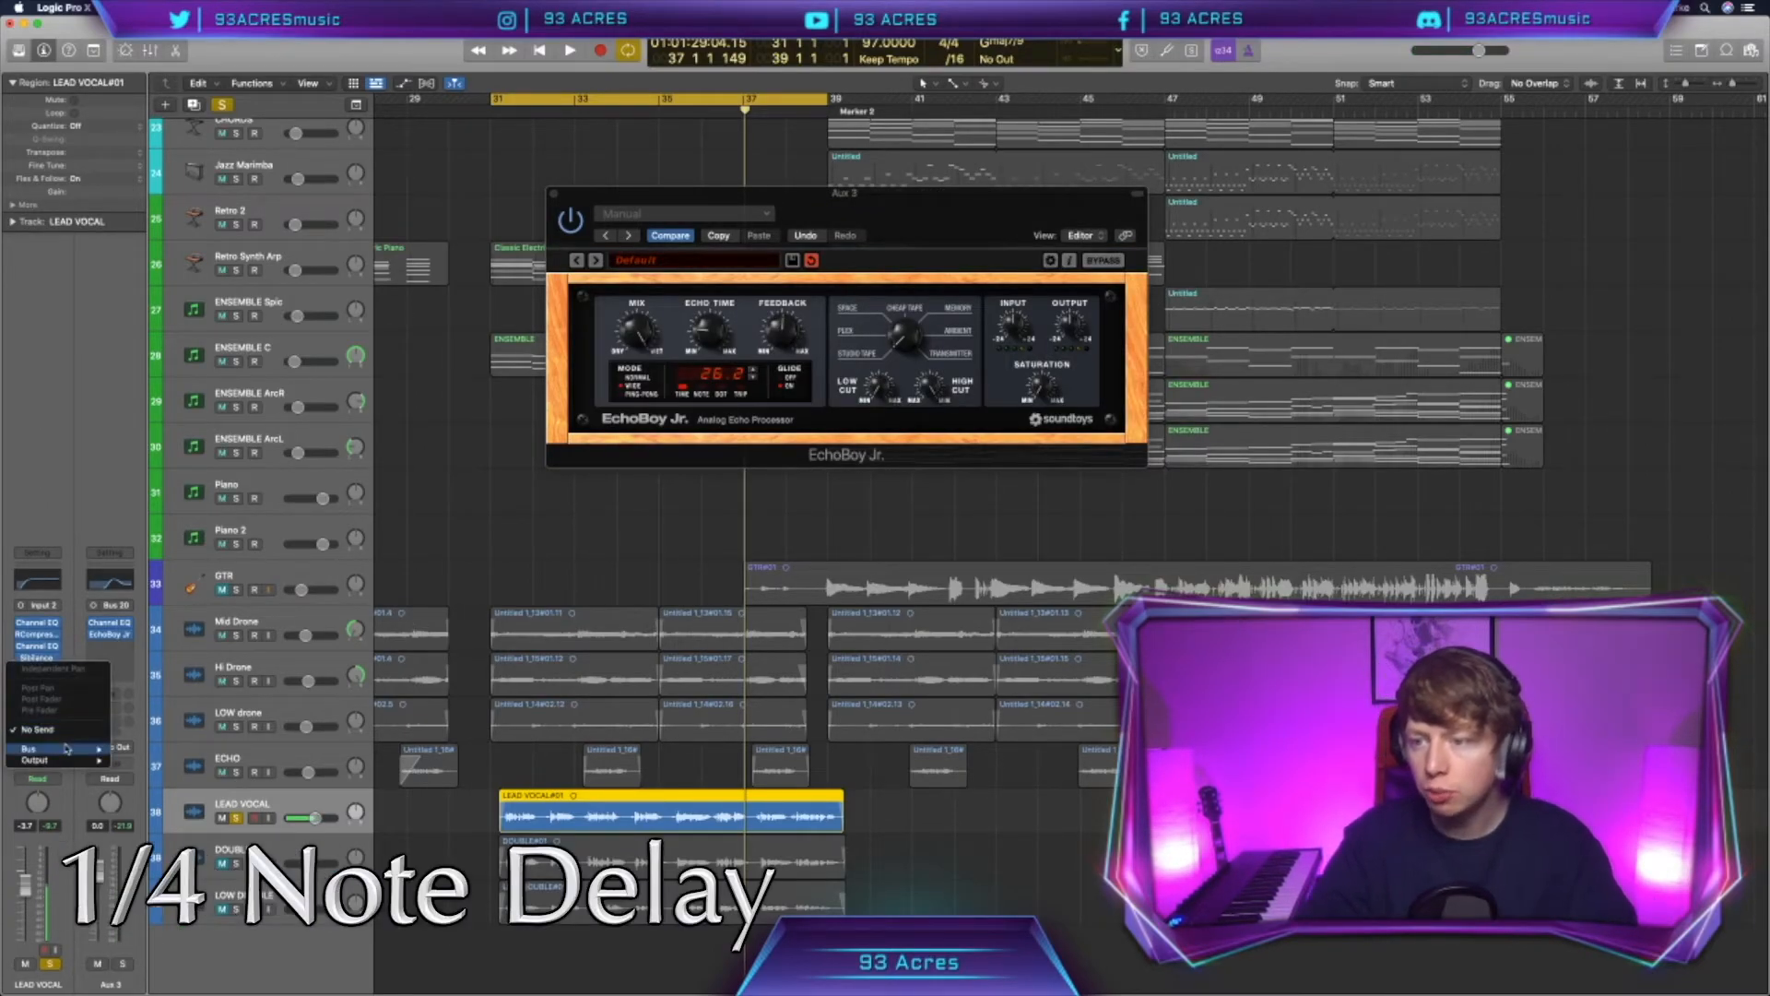
{"action": "mouse_move", "coordinate": [67, 748]}
{"action": "left_click", "coordinate": [187, 745]}
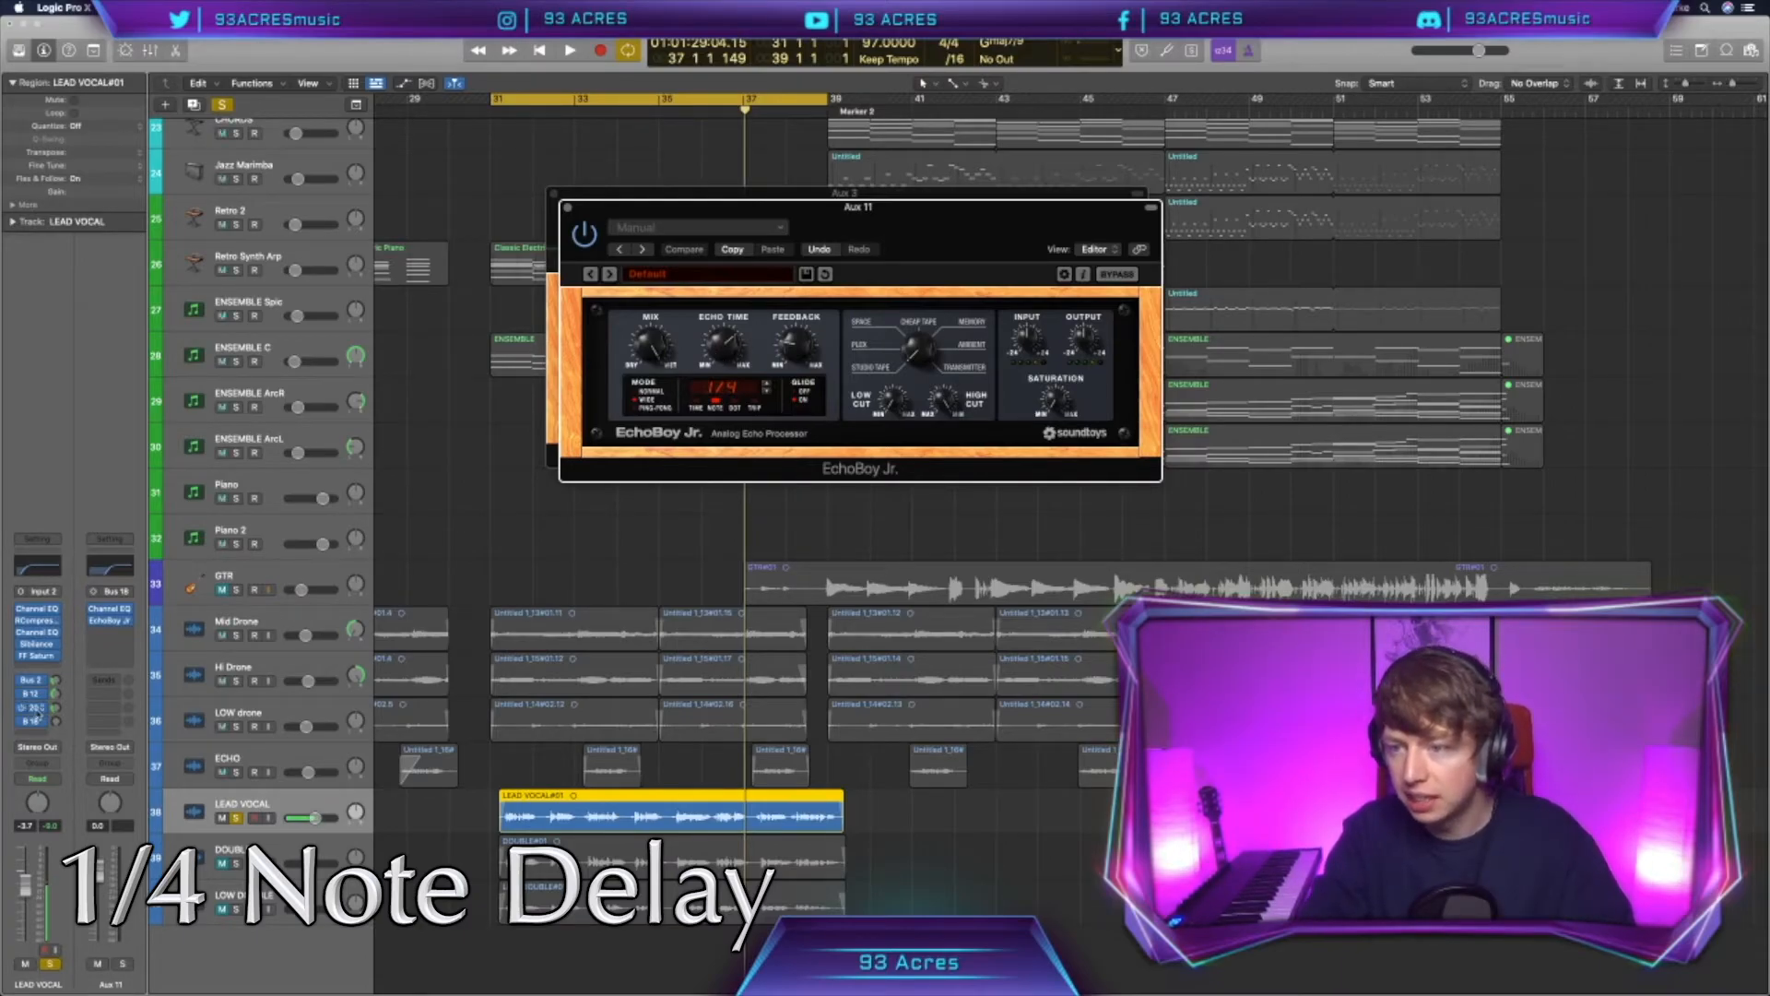
{"action": "key", "text": "space"}
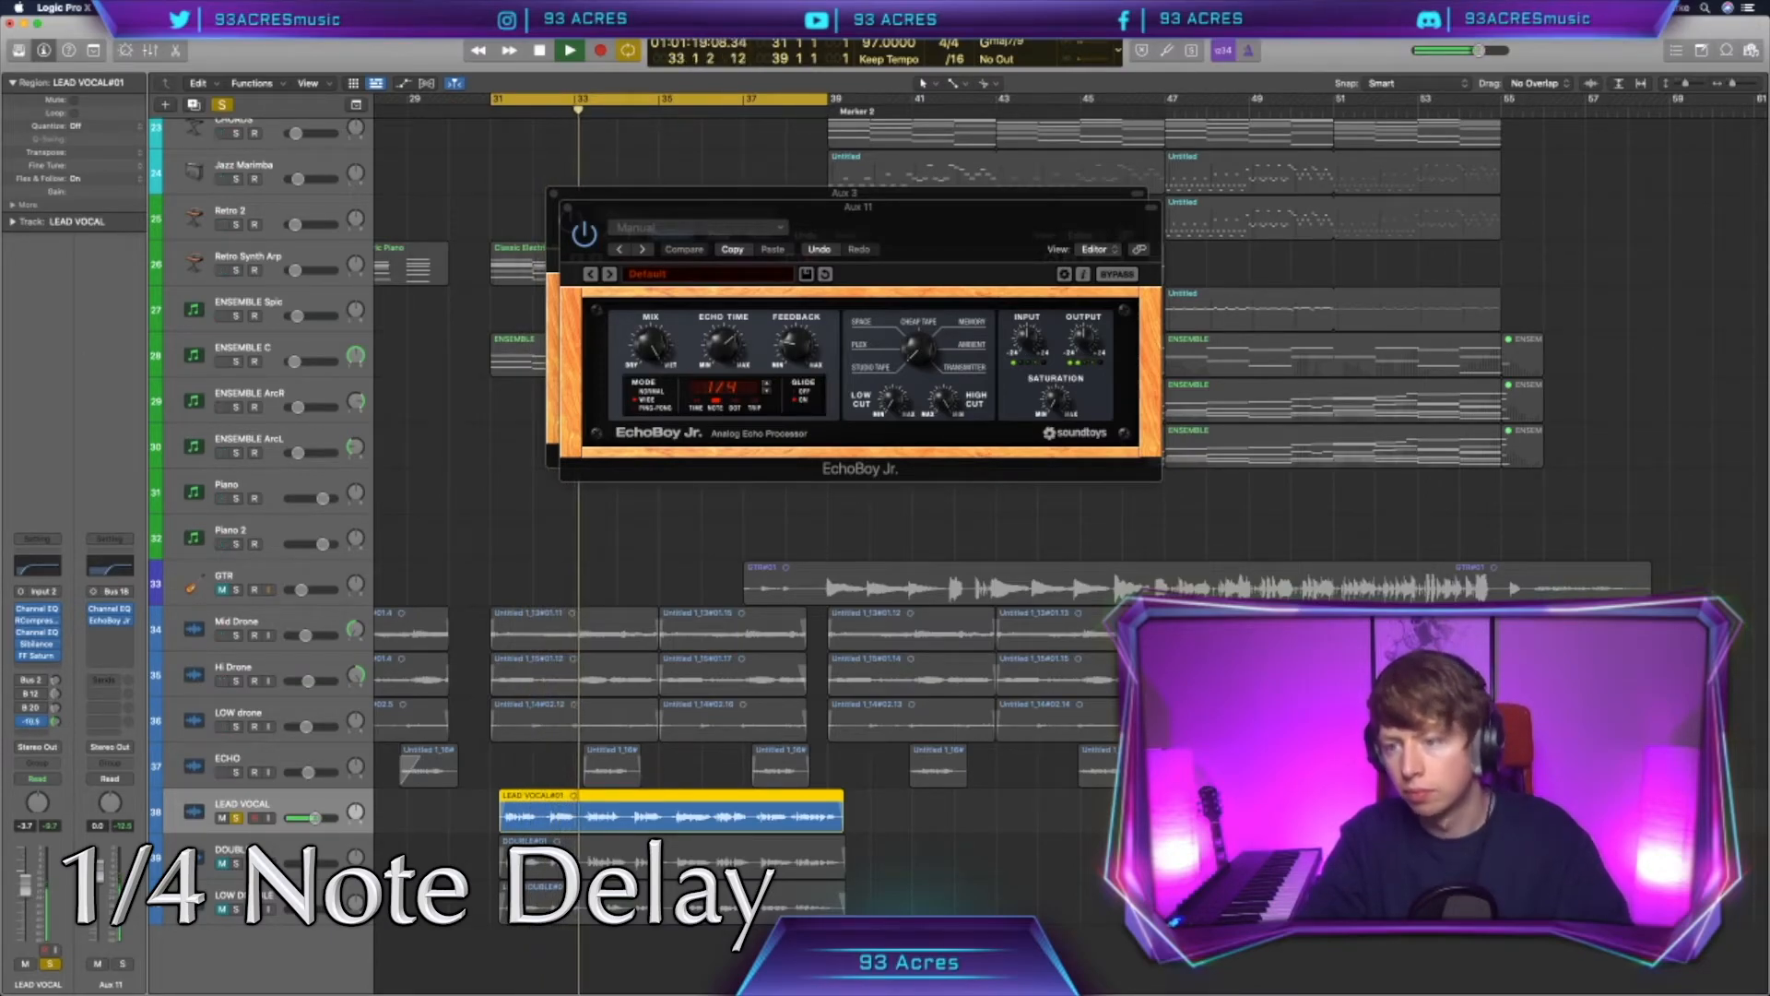
Step: Audition the soloed LEAD VOCAL with its Bus 20 and Bus 18 delay sends active and close both delay plug-in windows
{"action": "key", "text": "space"}
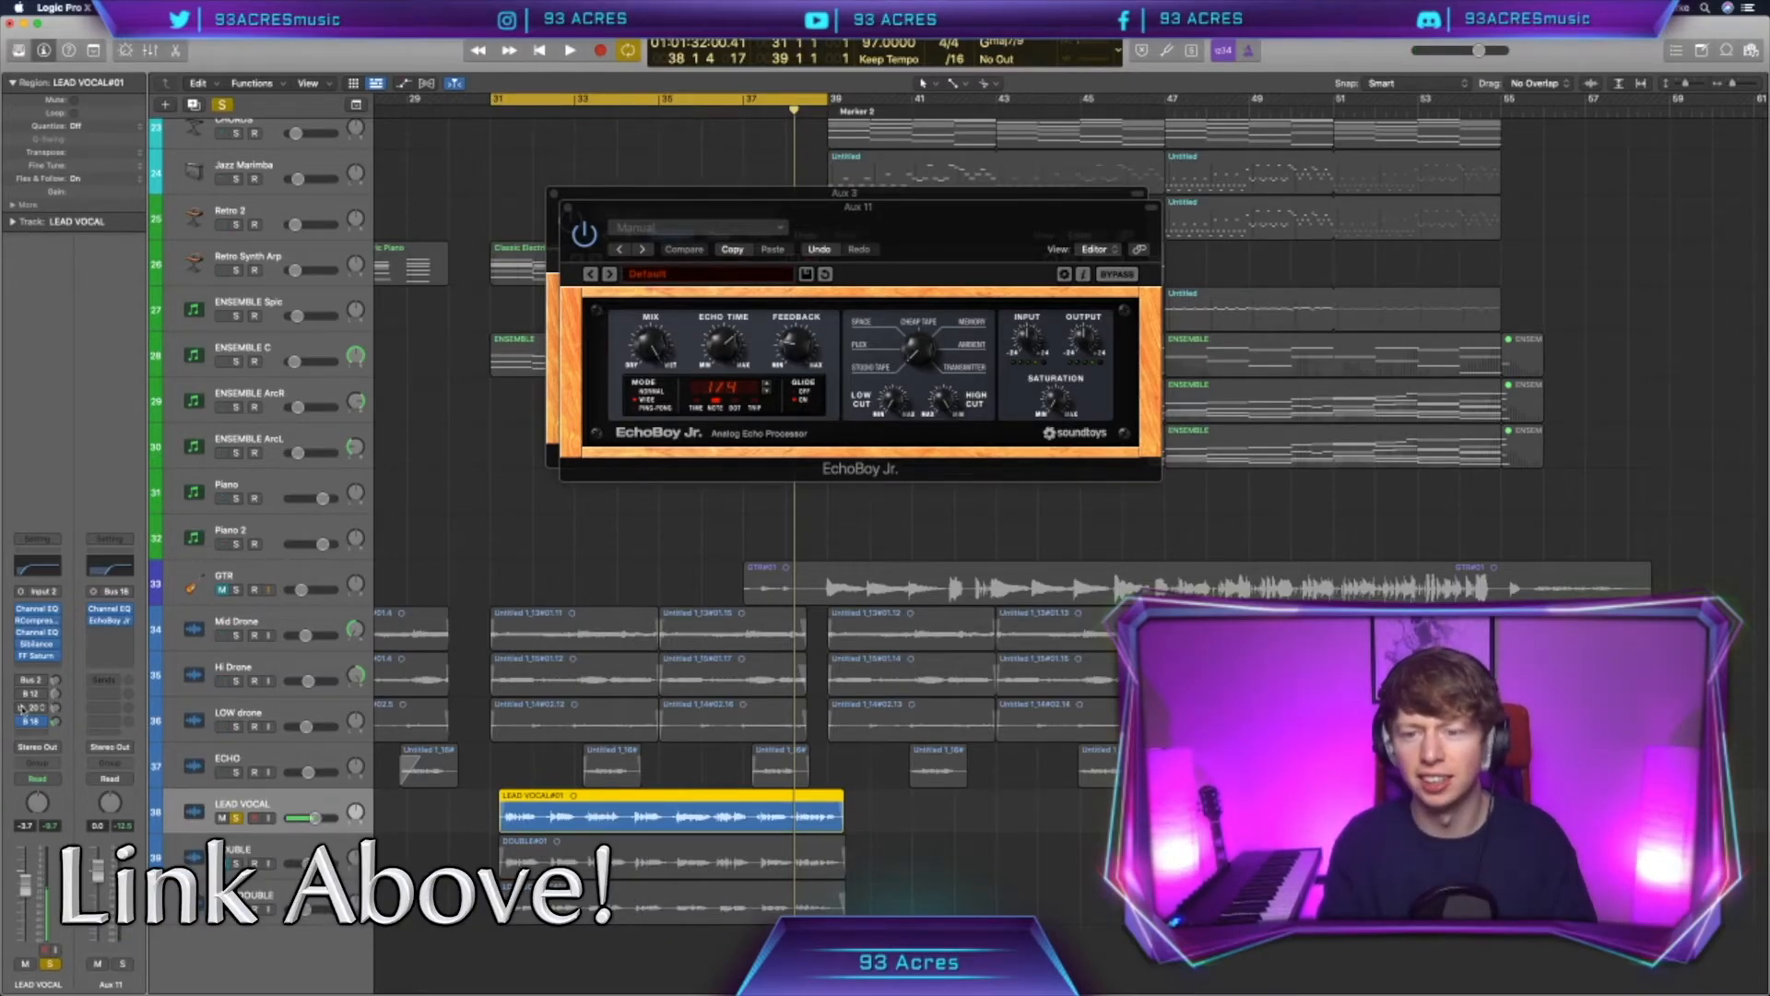
{"action": "key", "text": "space"}
{"action": "key", "text": "b"}
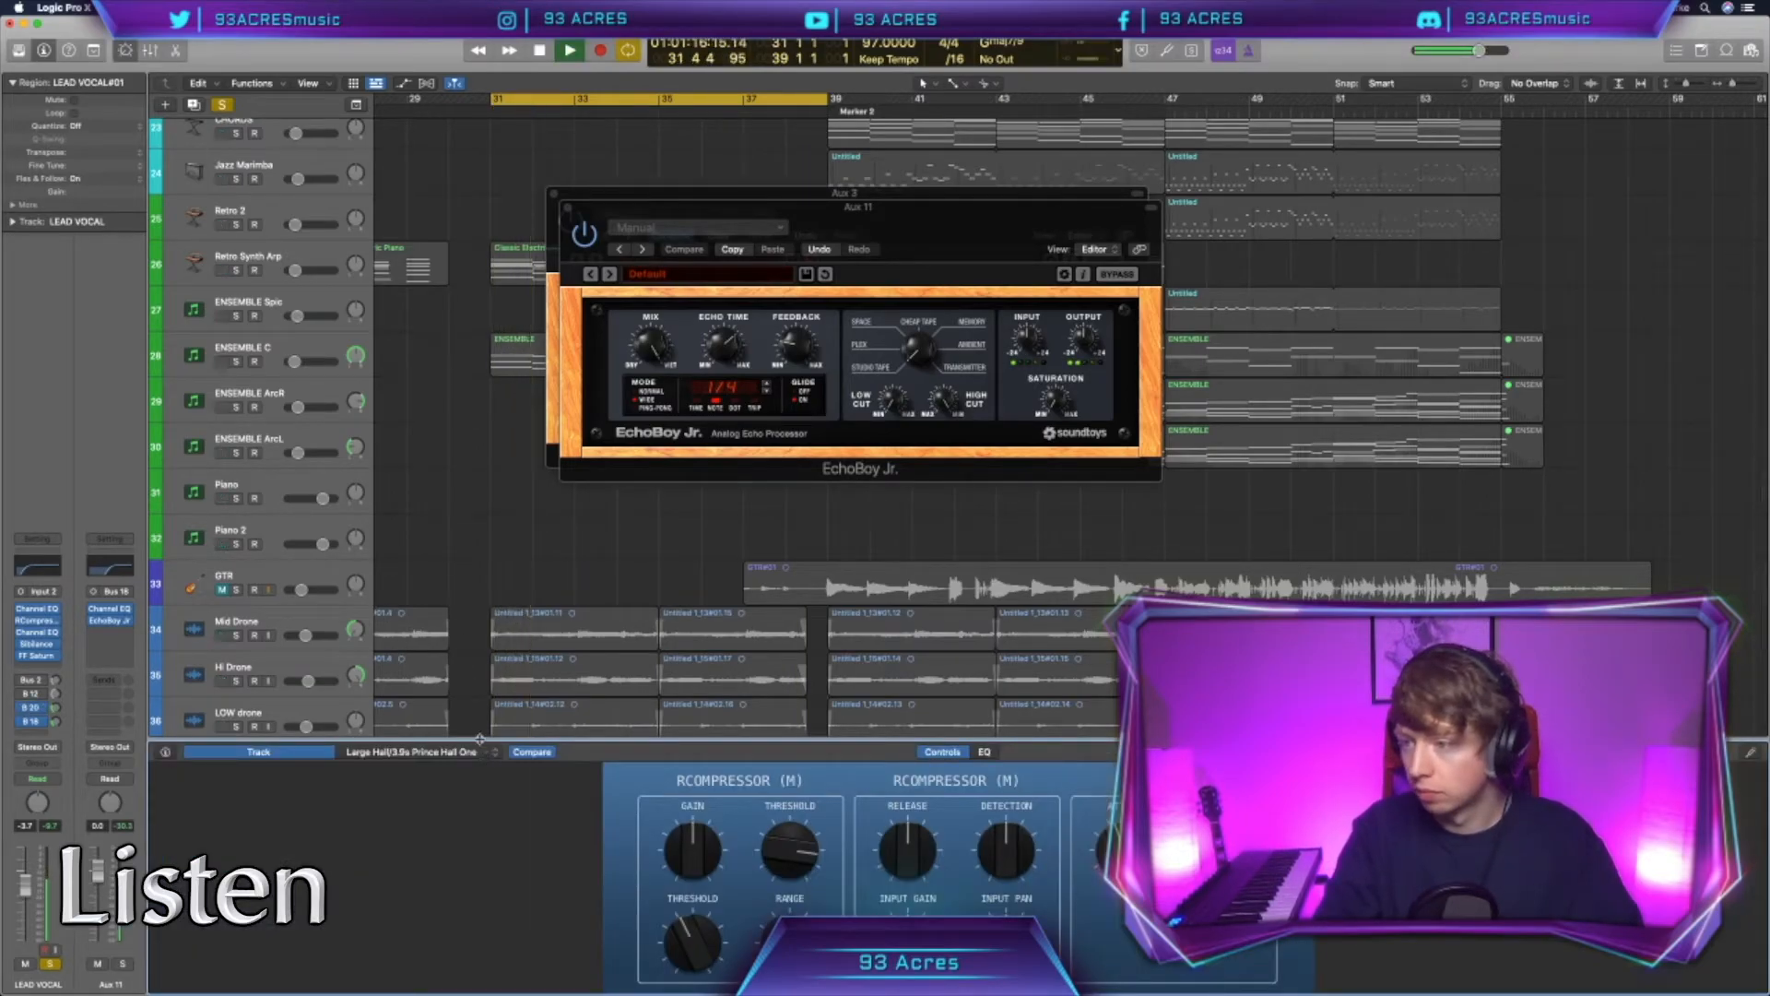
{"action": "key", "text": "b"}
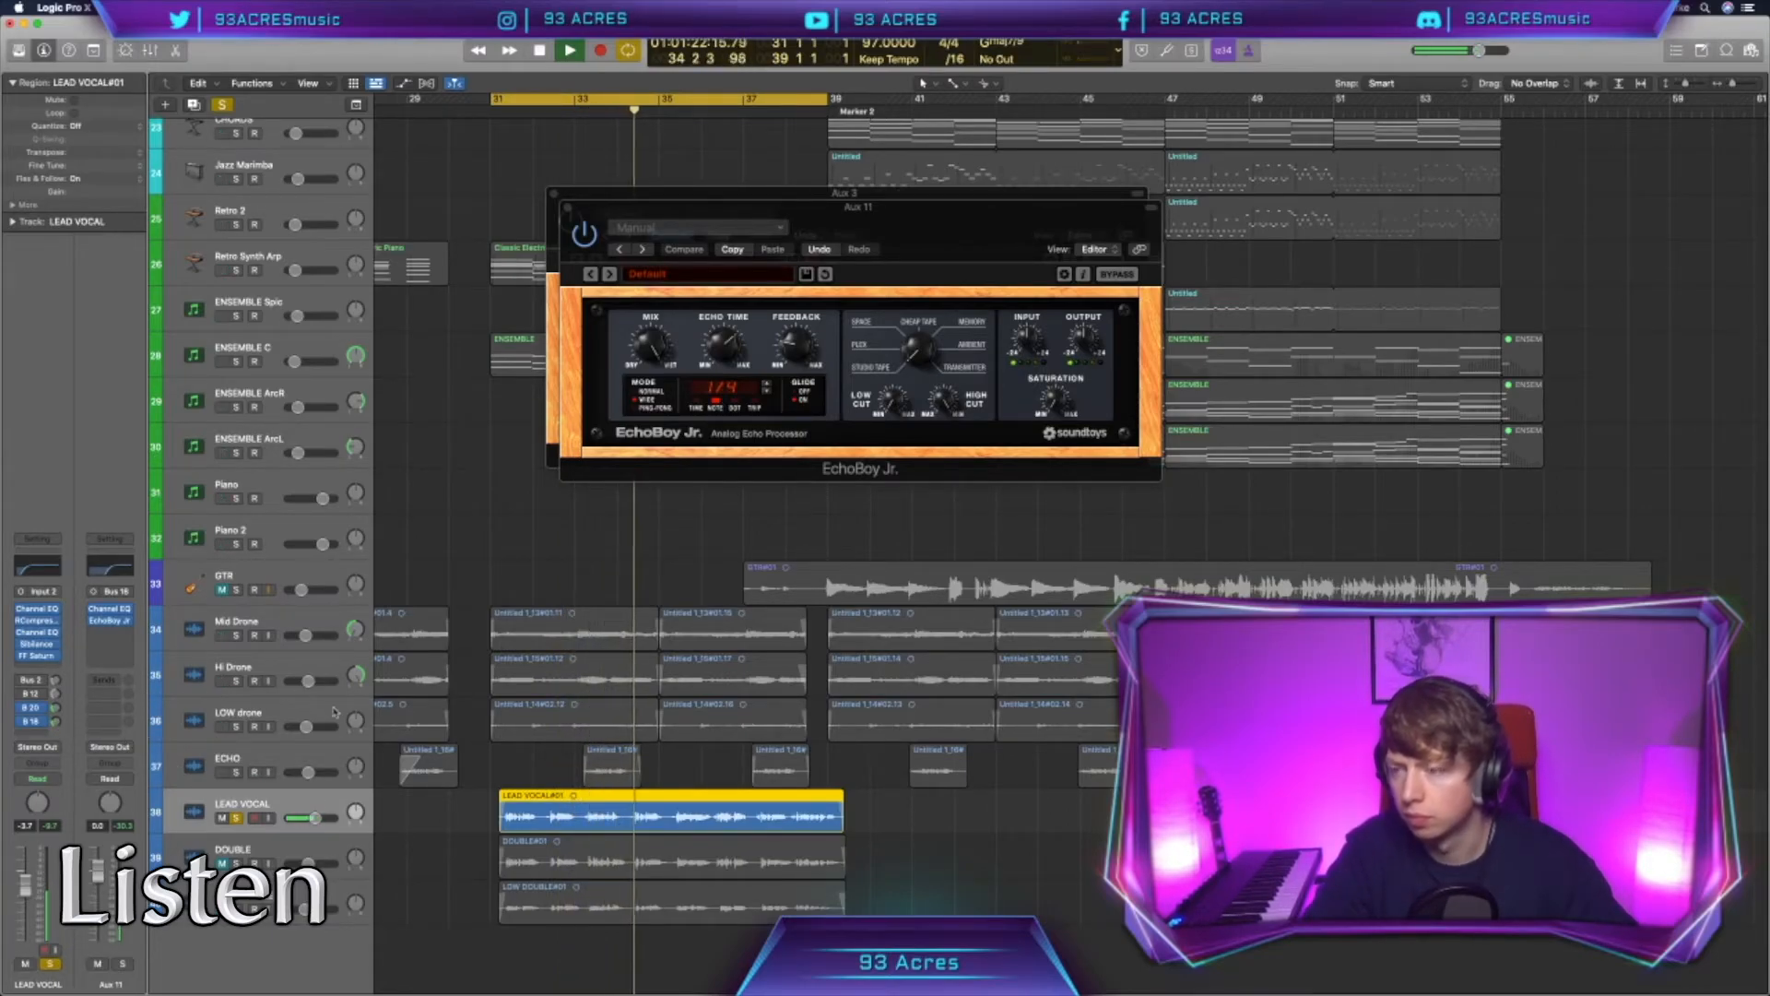
{"action": "key", "text": "space"}
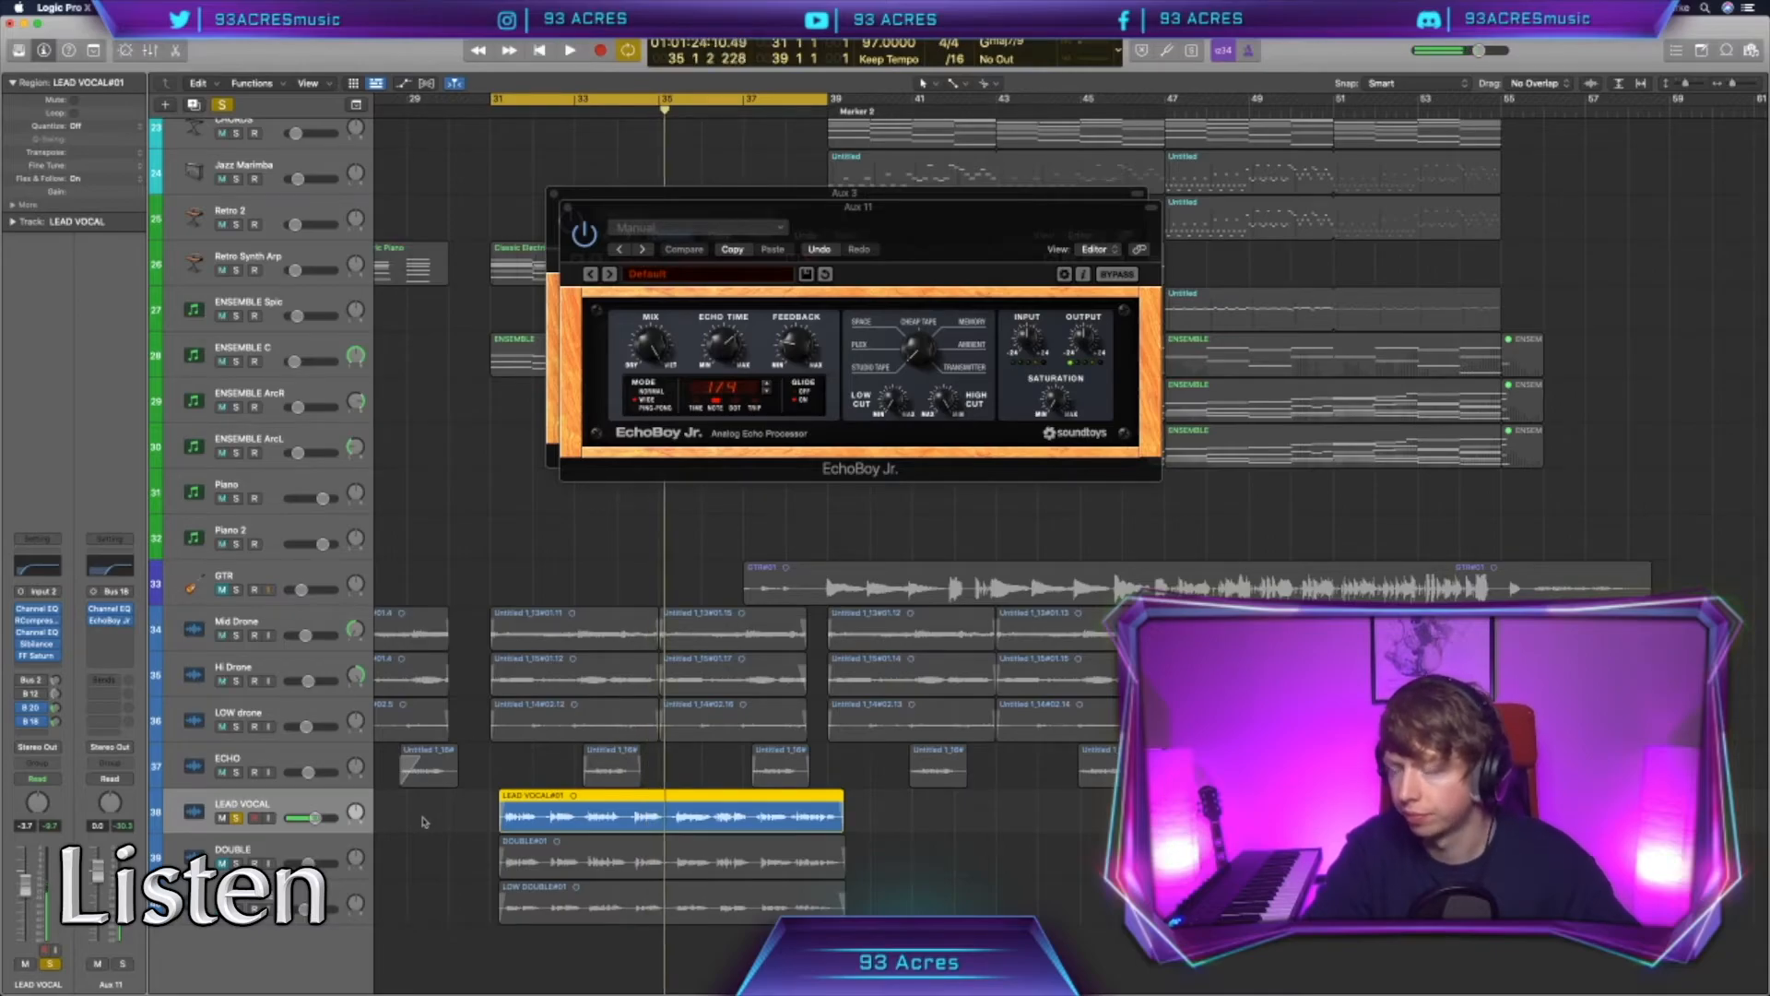
{"action": "left_click", "coordinate": [551, 199]}
{"action": "left_click", "coordinate": [554, 195]}
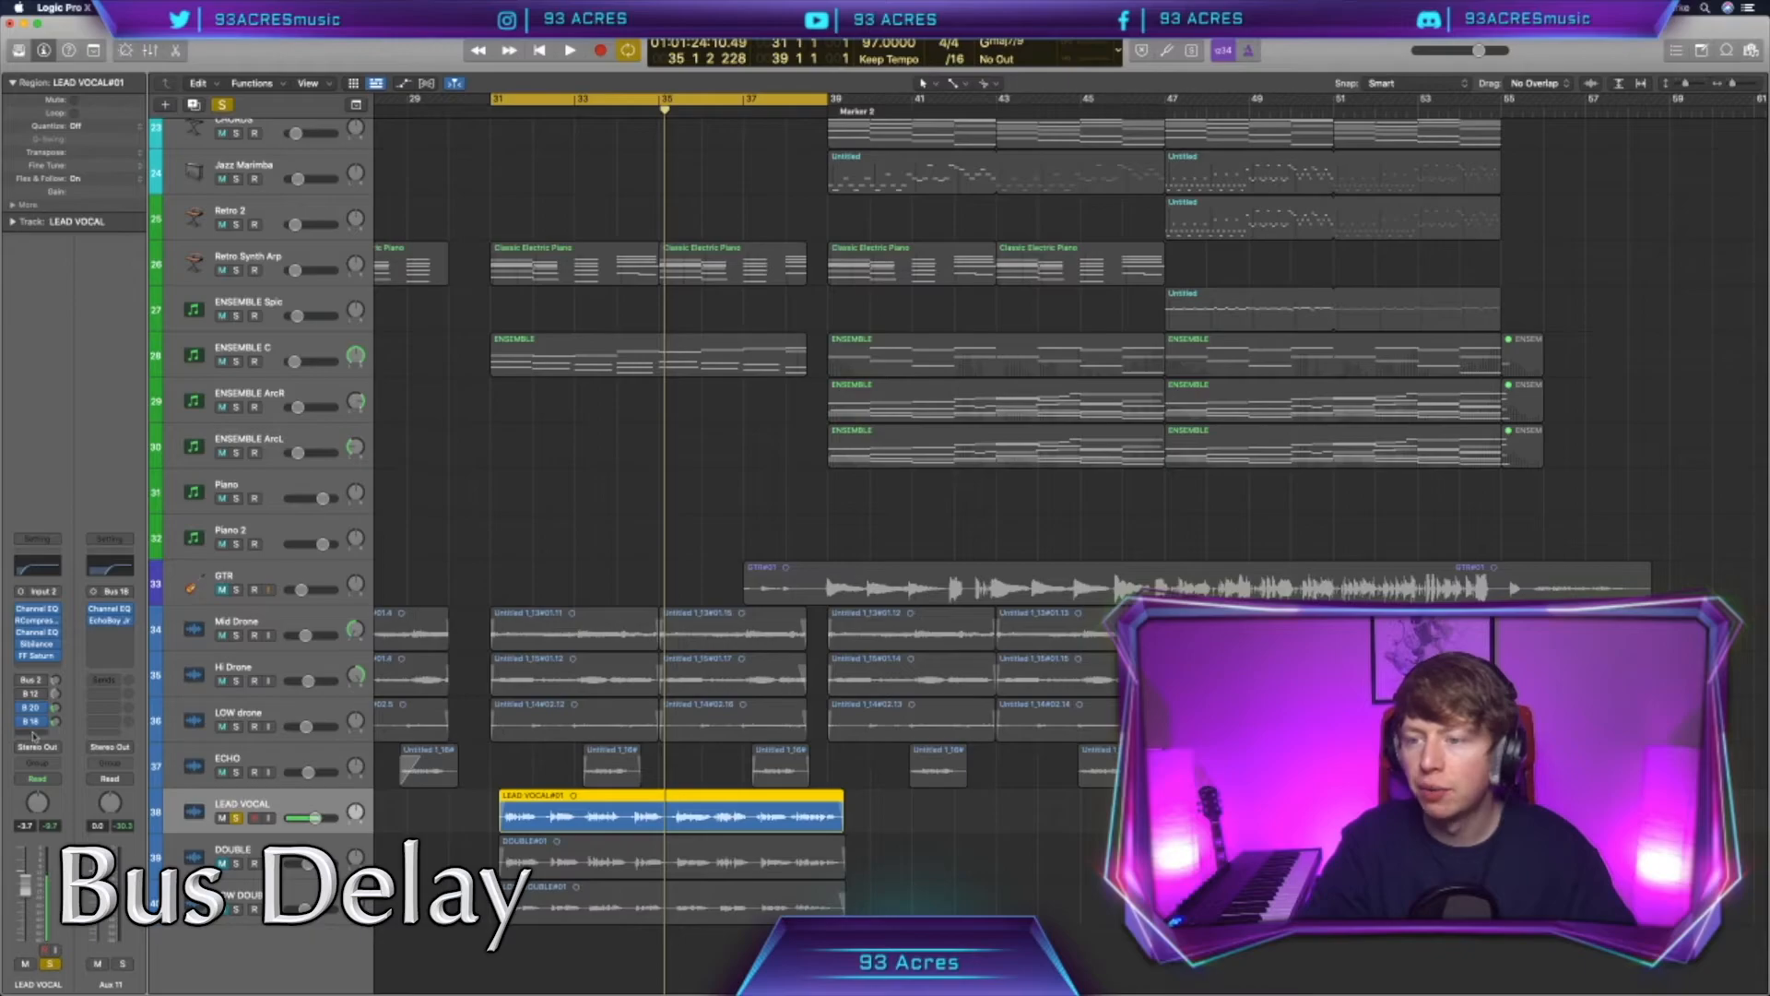
{"action": "left_click", "coordinate": [33, 735]}
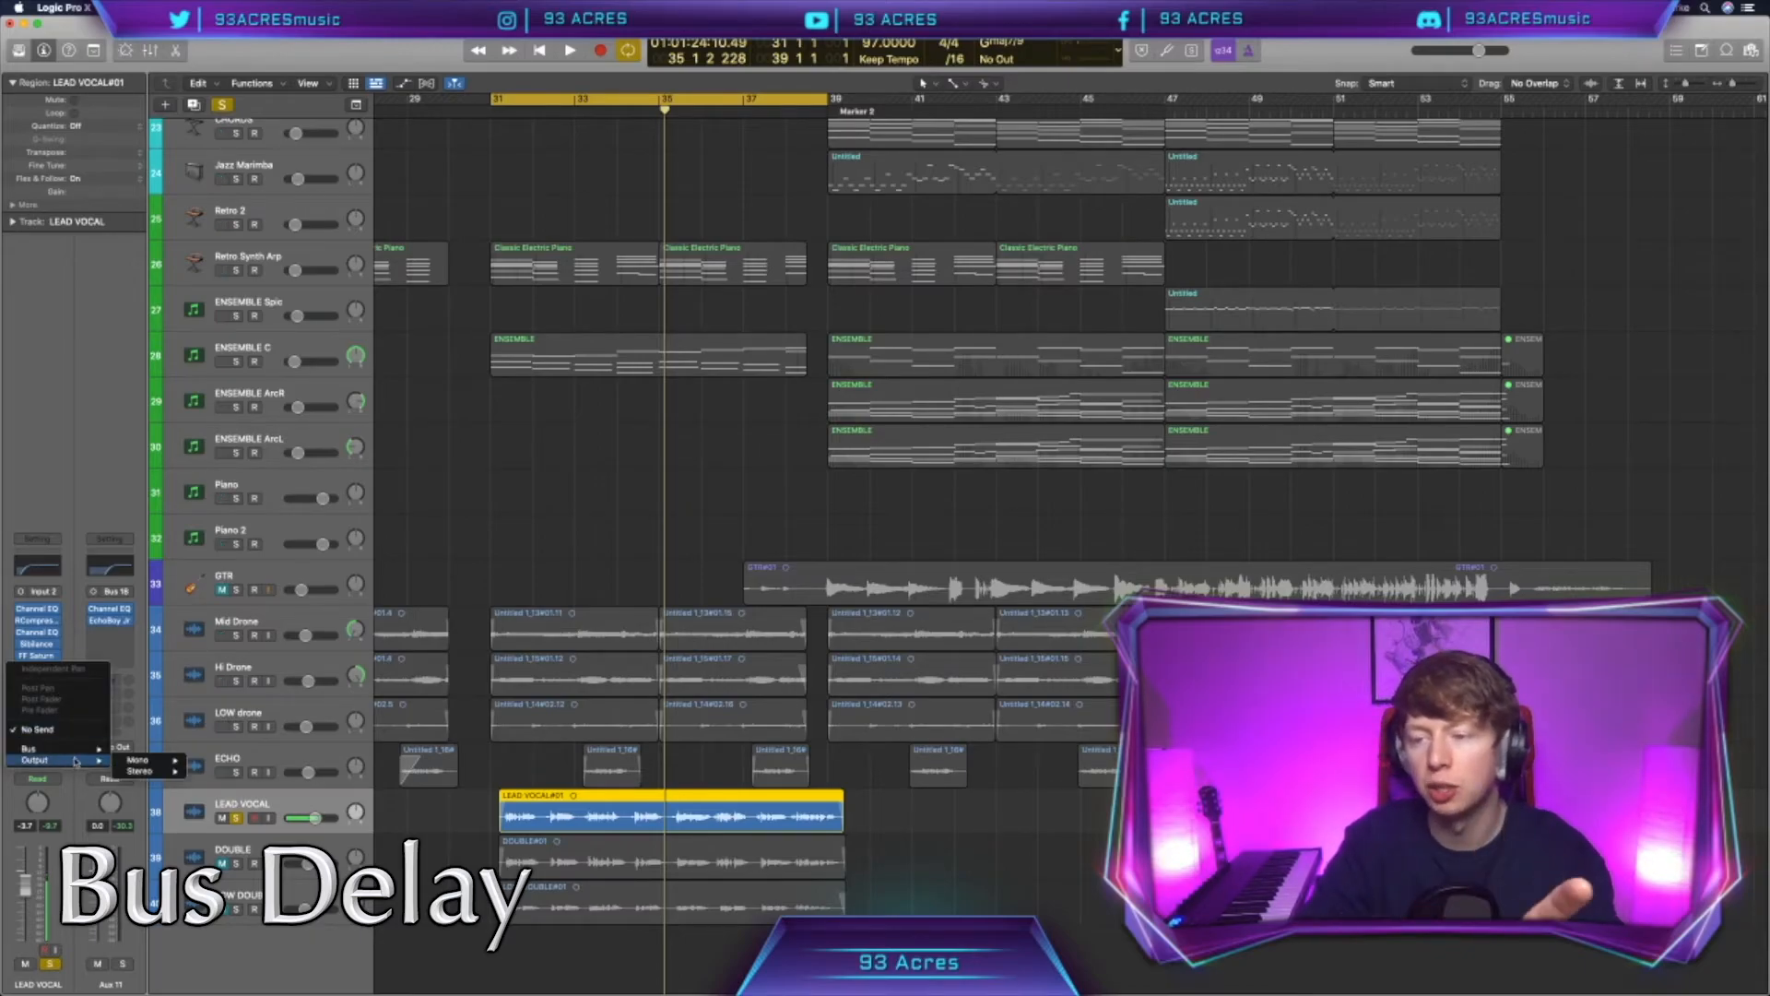
{"action": "mouse_move", "coordinate": [78, 753]}
{"action": "key", "text": "Escape"}
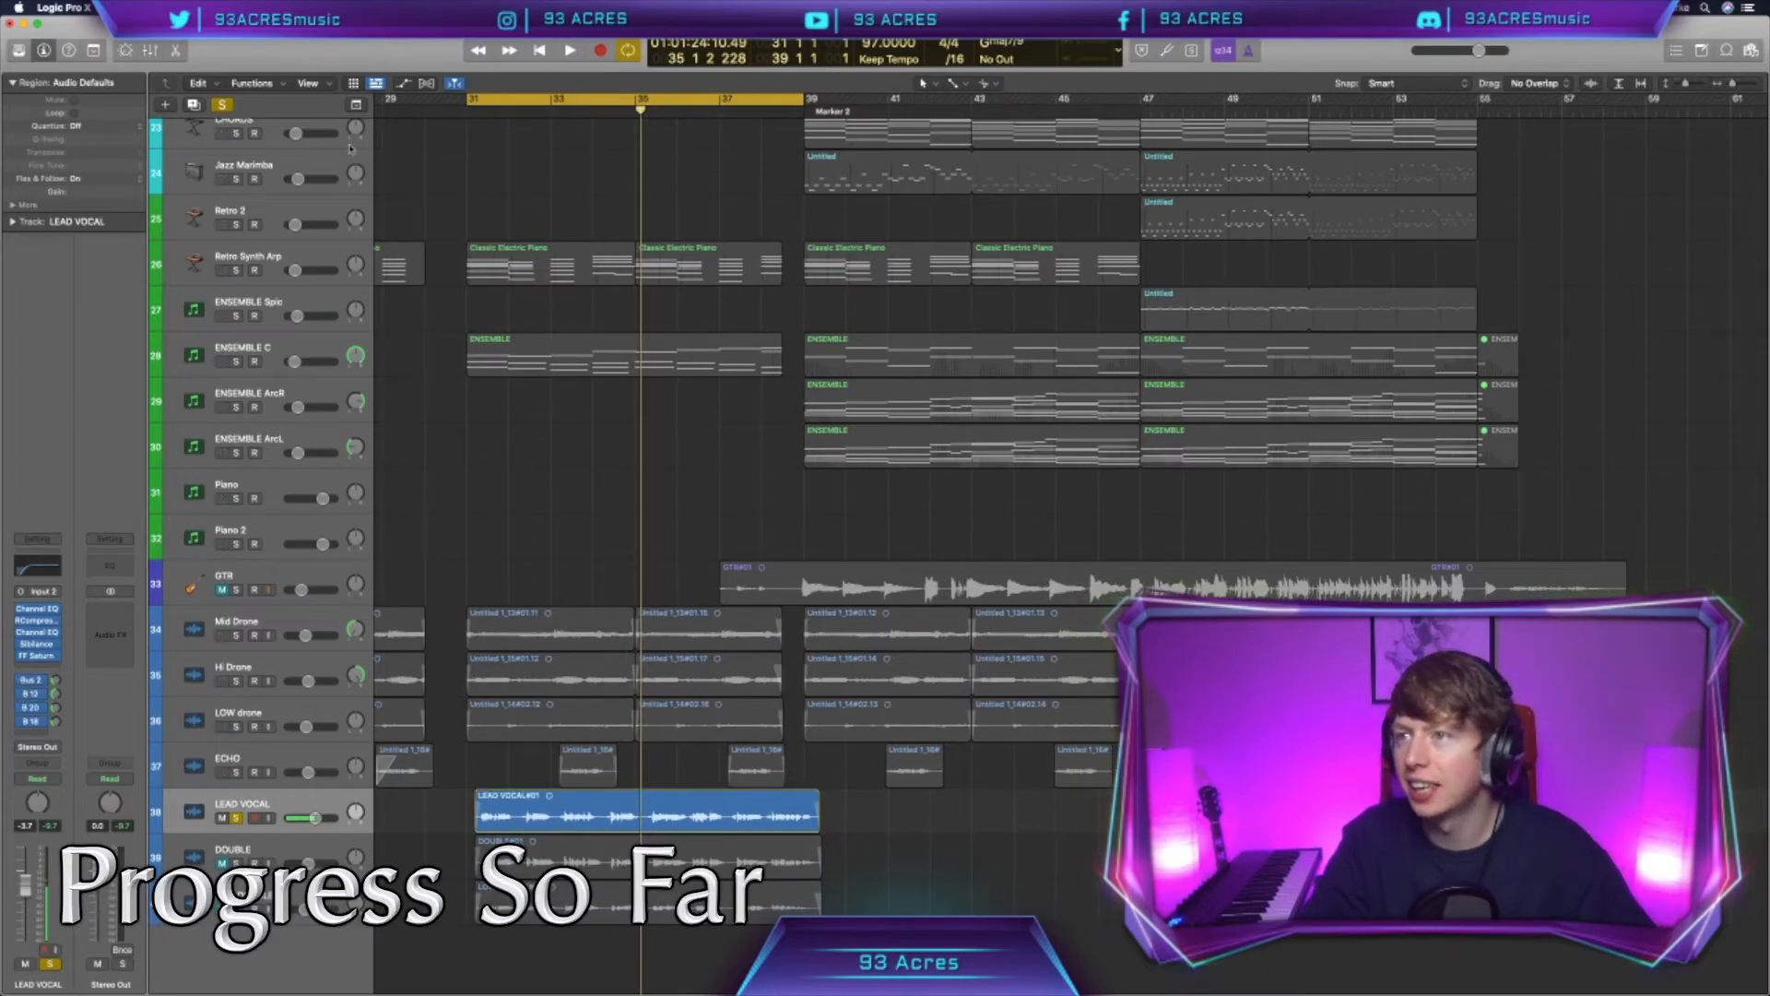
Step: Play the full mix with LEAD VOCAL unsoloed and all its sends active, adjusting the Bus 2 and Bus 18 send levels
{"action": "key", "text": "space"}
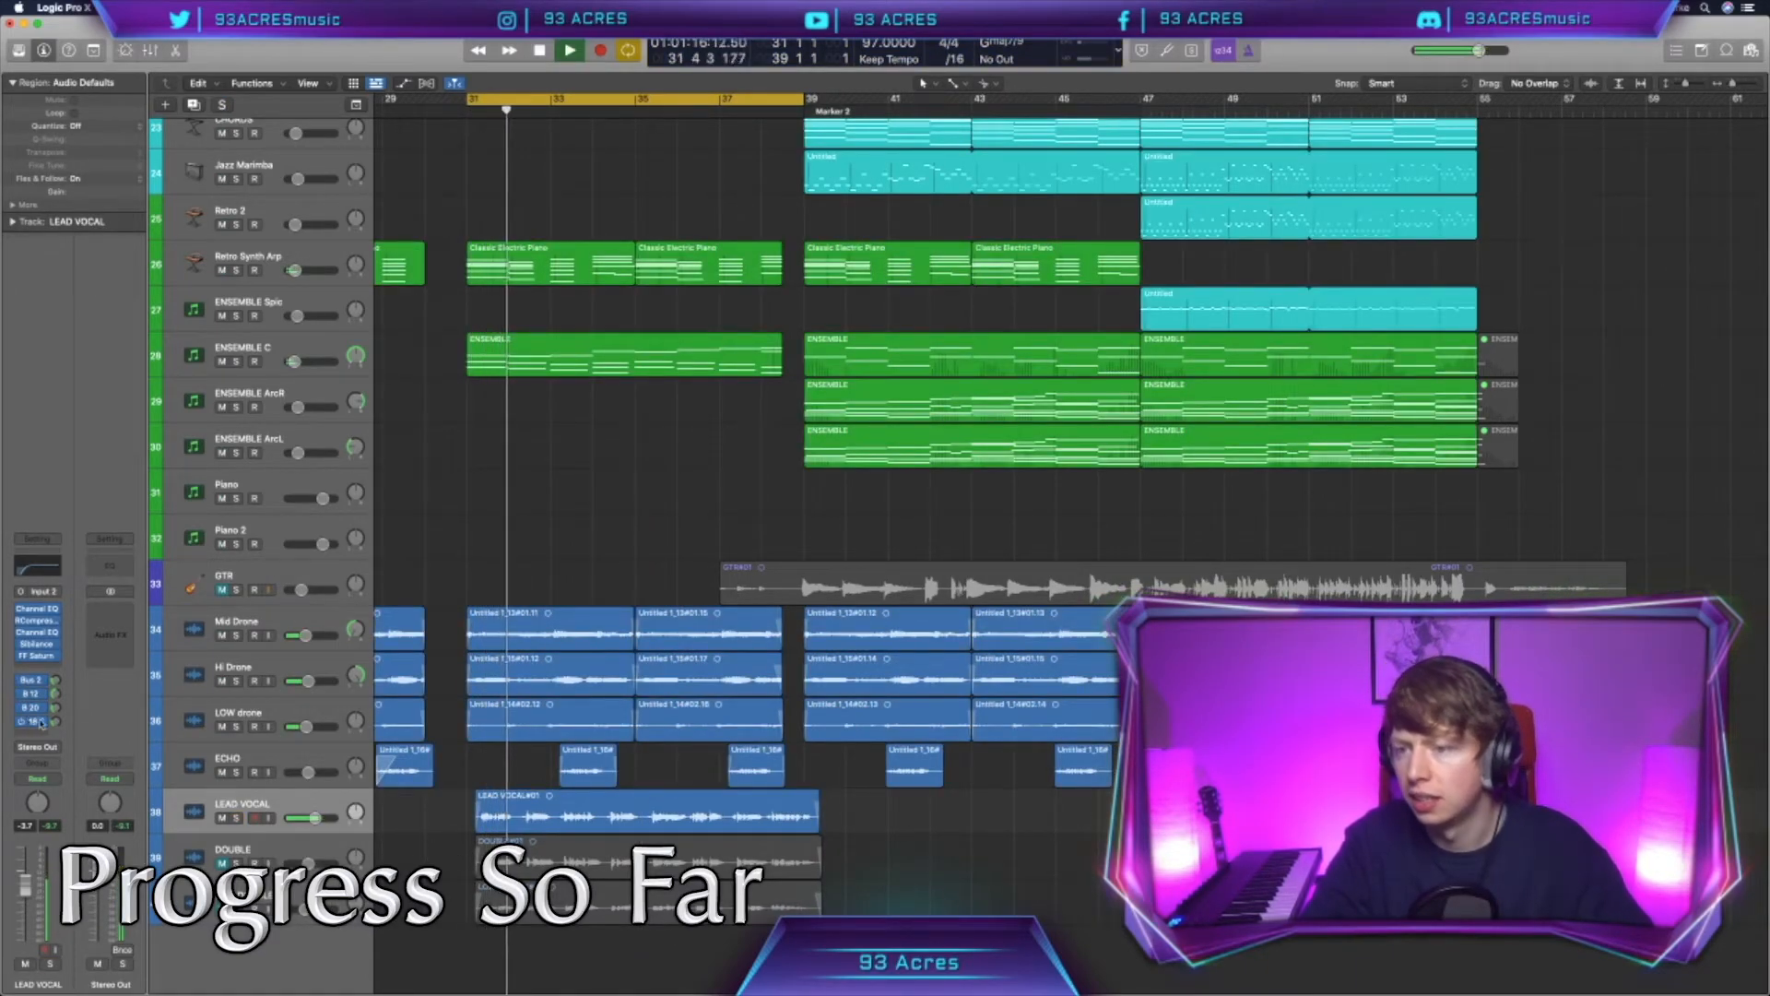
{"action": "left_click", "coordinate": [55, 683]}
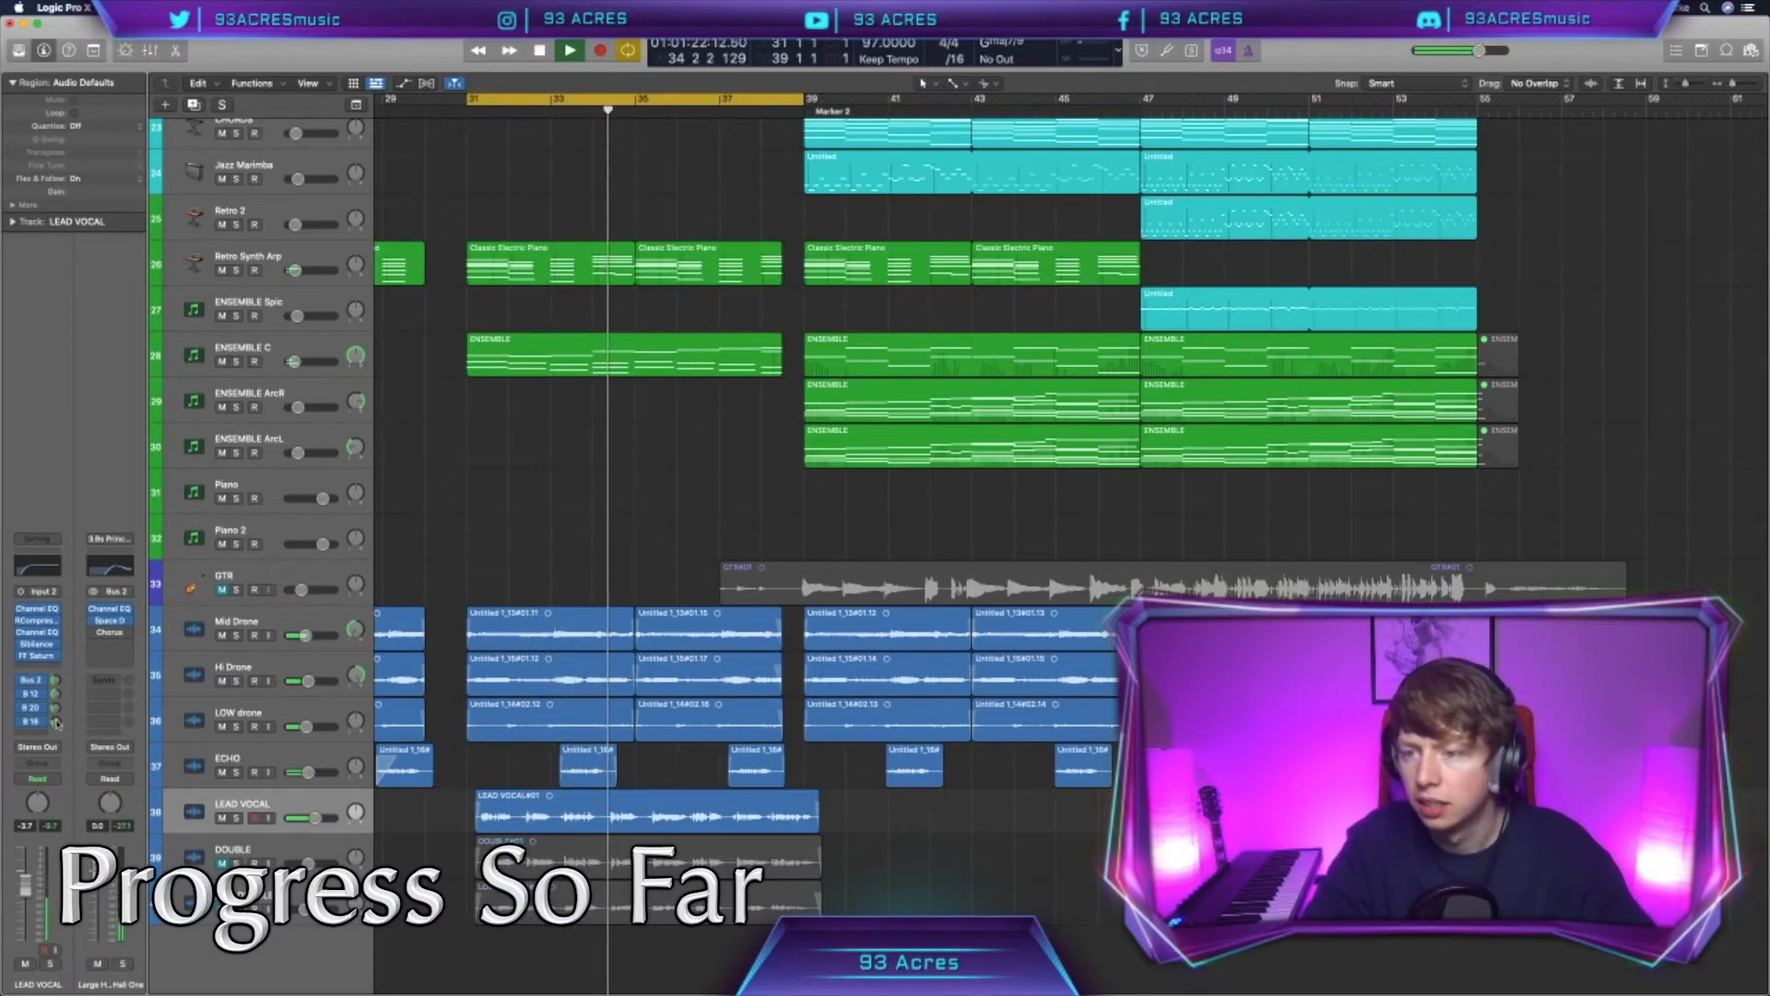
{"action": "left_click", "coordinate": [55, 715]}
{"action": "left_click", "coordinate": [103, 649]}
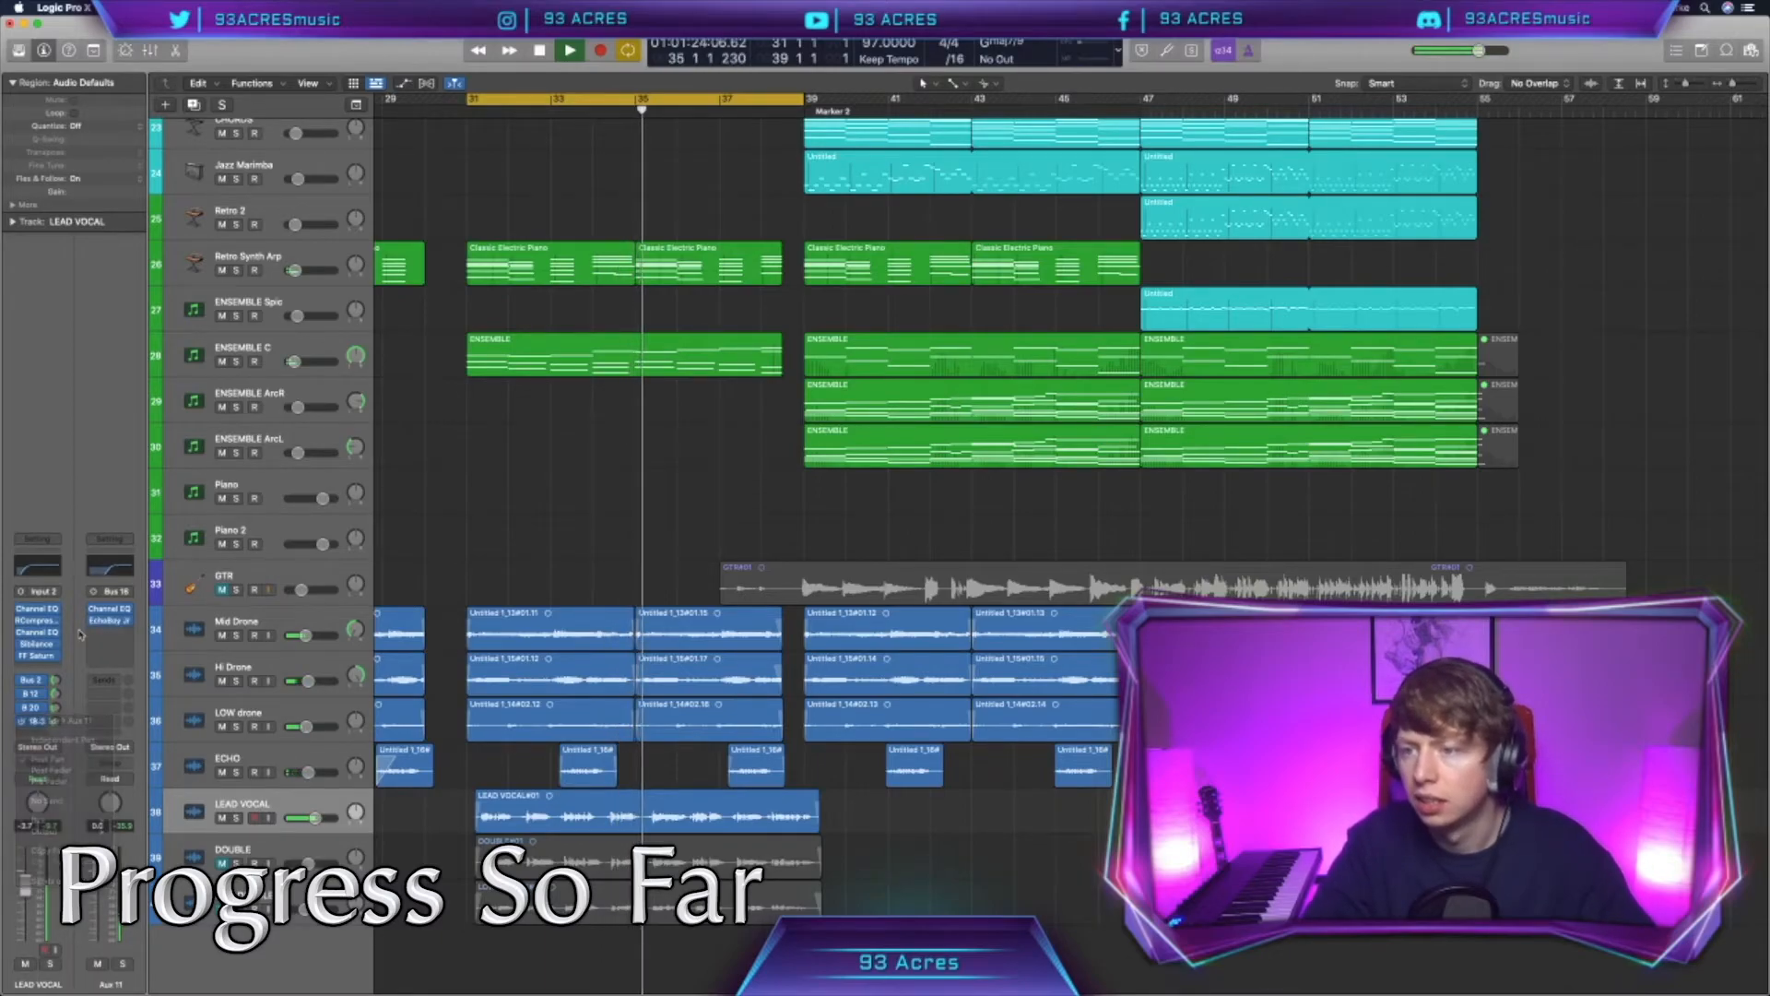
Step: Cut the highs with a high shelf around 4 kHz in the Aux 11 delay's Channel EQ during playback, and stop playback
{"action": "left_click", "coordinate": [110, 610]}
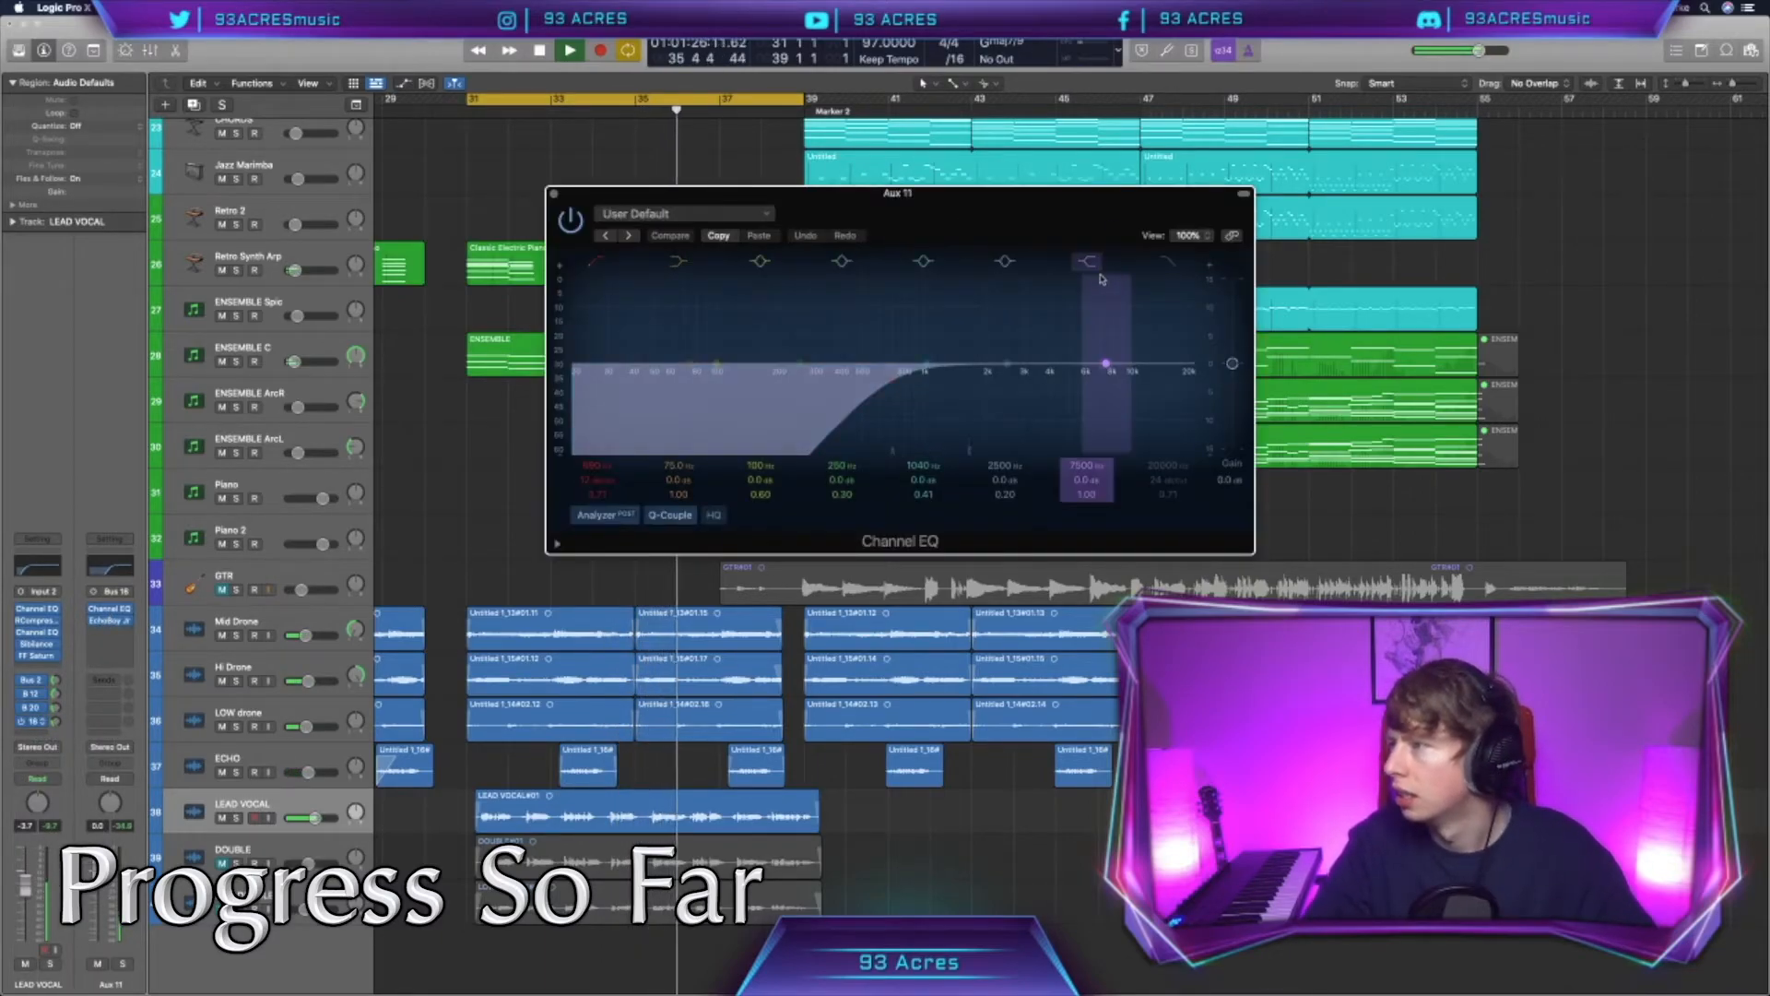
{"action": "left_click_drag", "start_coordinate": [1111, 363], "coordinate": [1057, 442]}
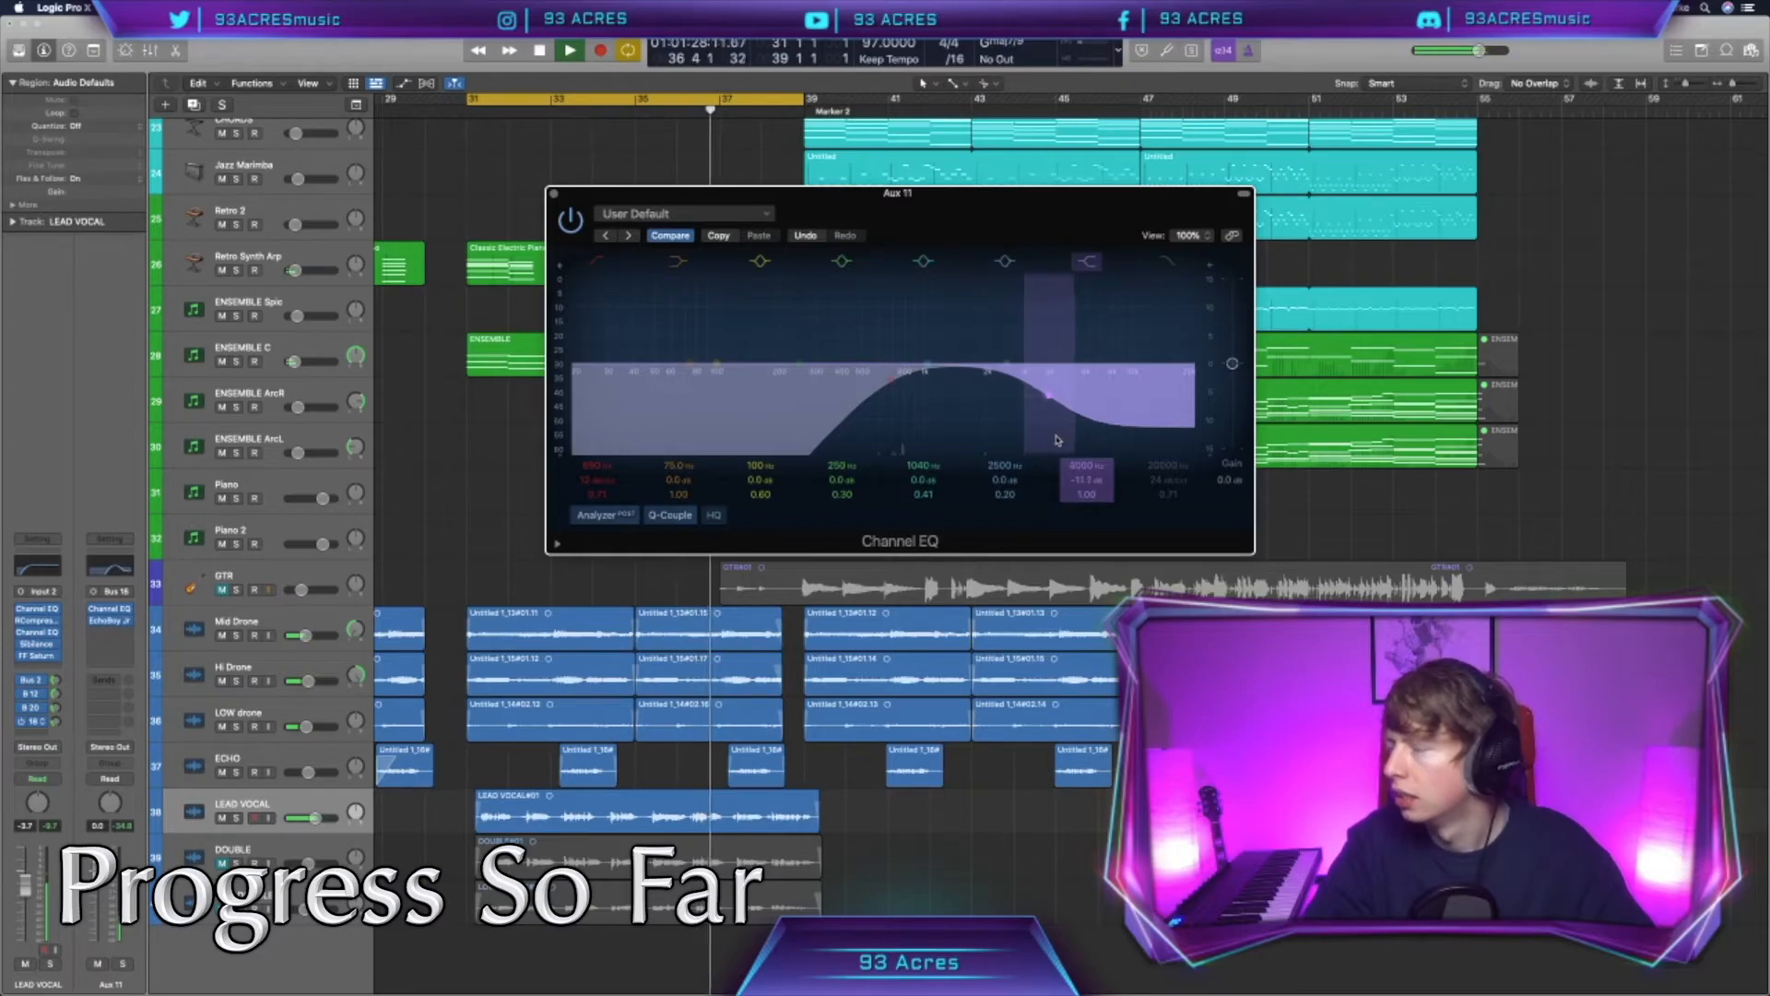
{"action": "left_click", "coordinate": [554, 194]}
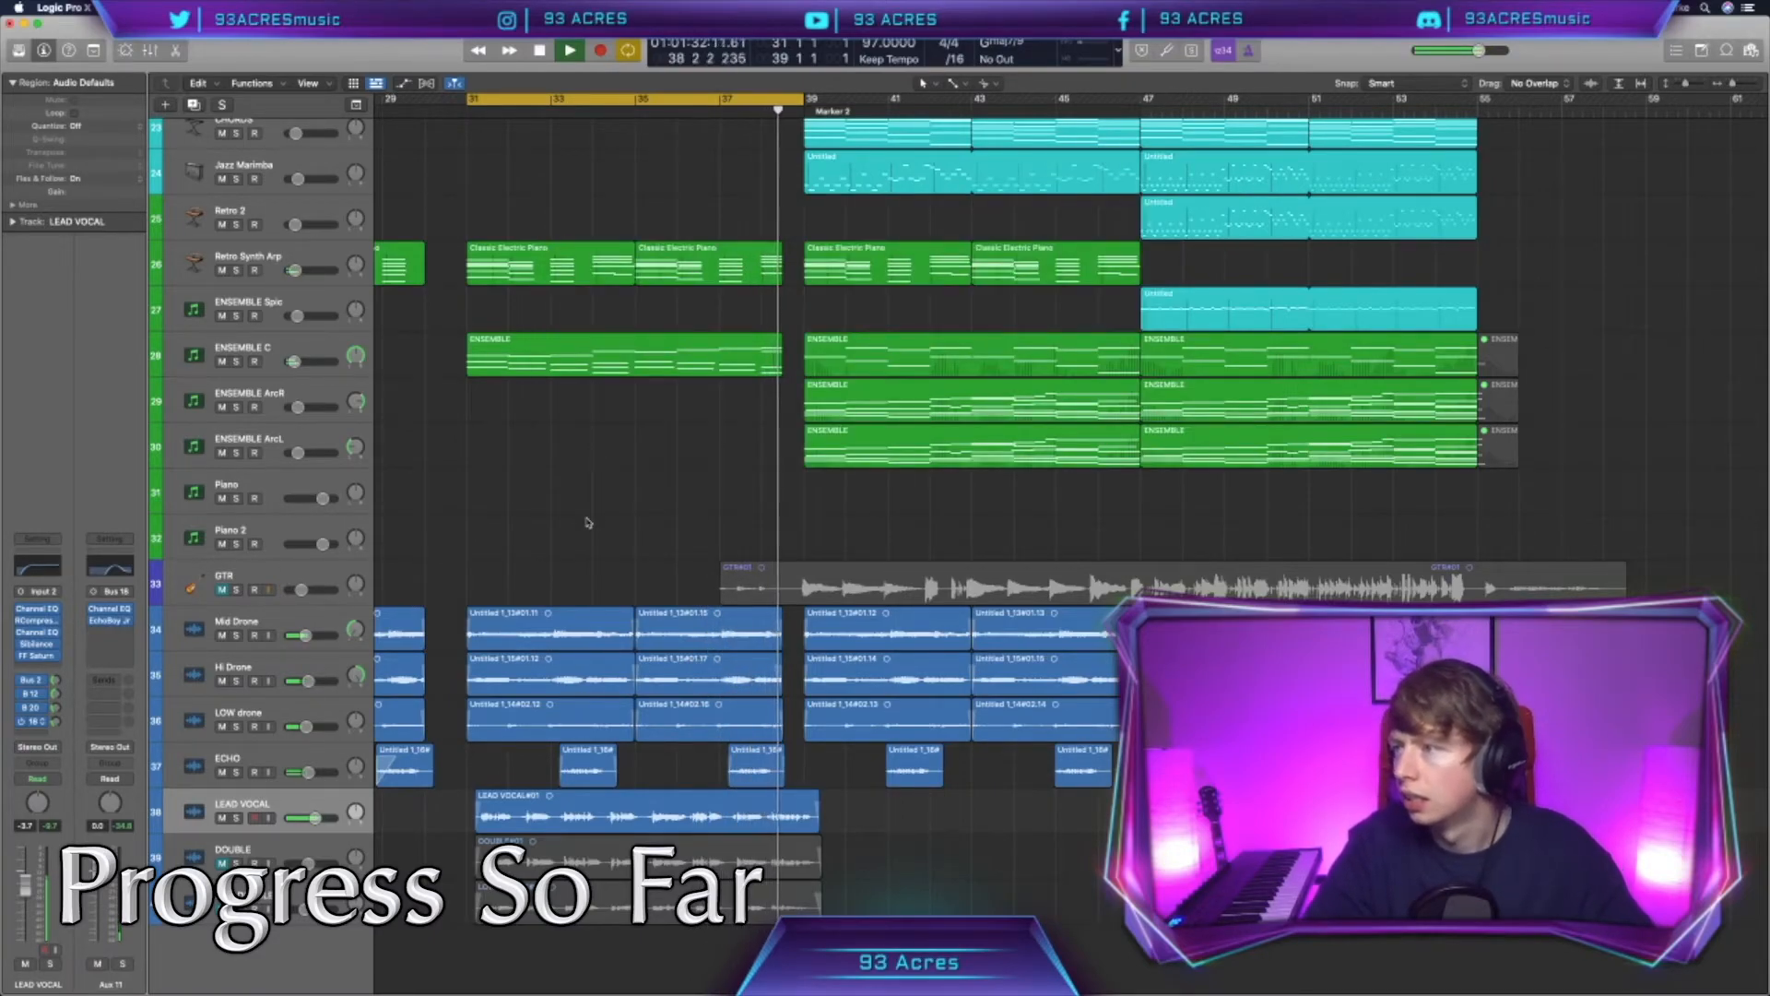
{"action": "key", "text": "space"}
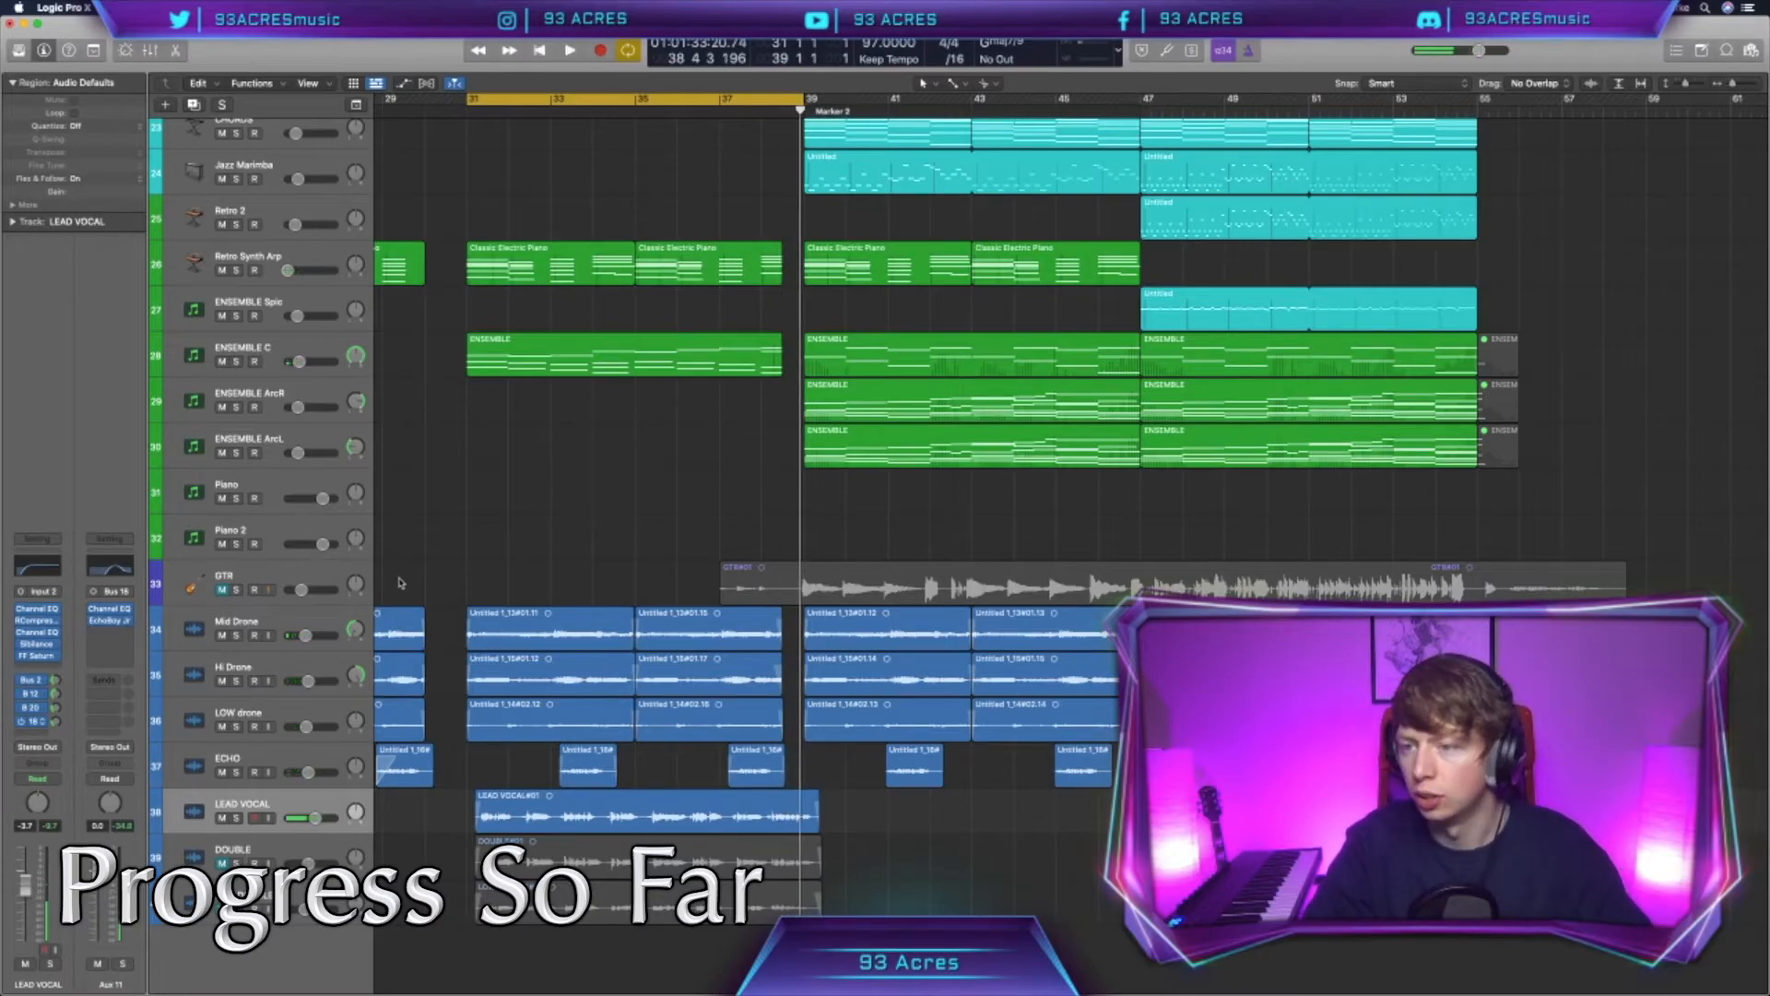
Step: Send LEAD VOCAL to Bus 14 and set Aux 18's Channel EQ to a 570 Hz low cut and a 3740 Hz high cut
{"action": "left_click", "coordinate": [41, 714]}
{"action": "mouse_move", "coordinate": [63, 751]}
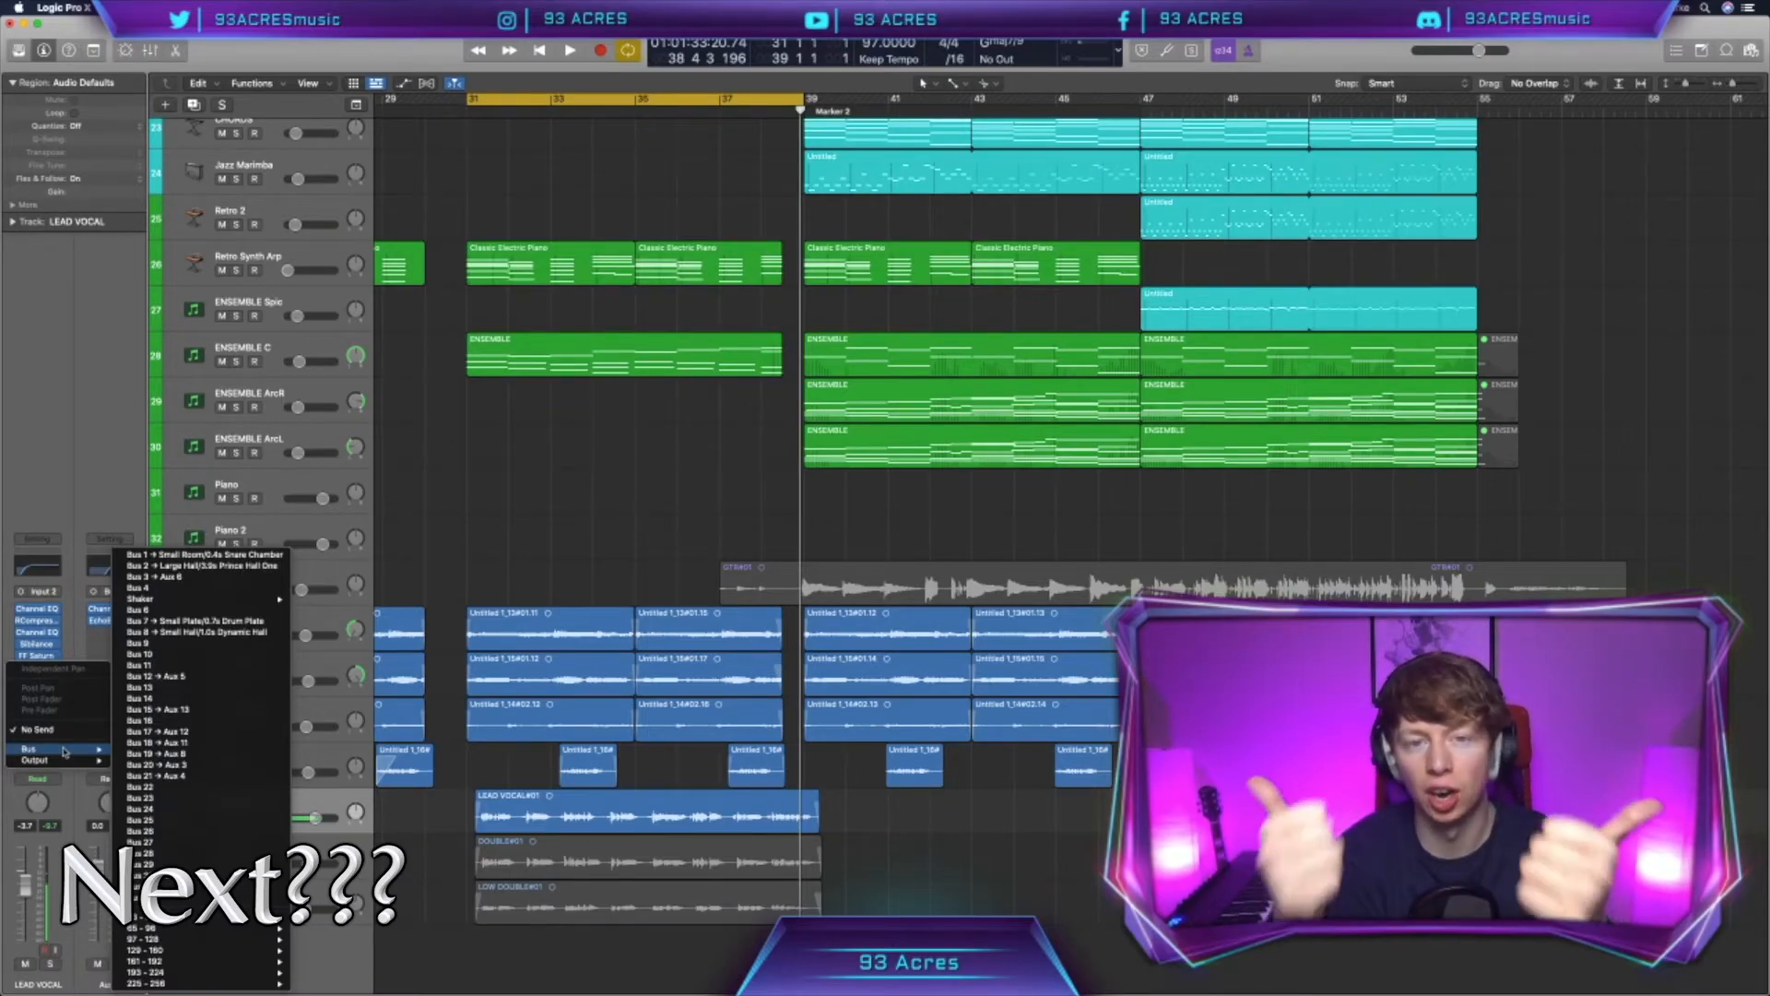
{"action": "left_click", "coordinate": [180, 698]}
{"action": "left_click_drag", "start_coordinate": [573, 378], "coordinate": [841, 369]}
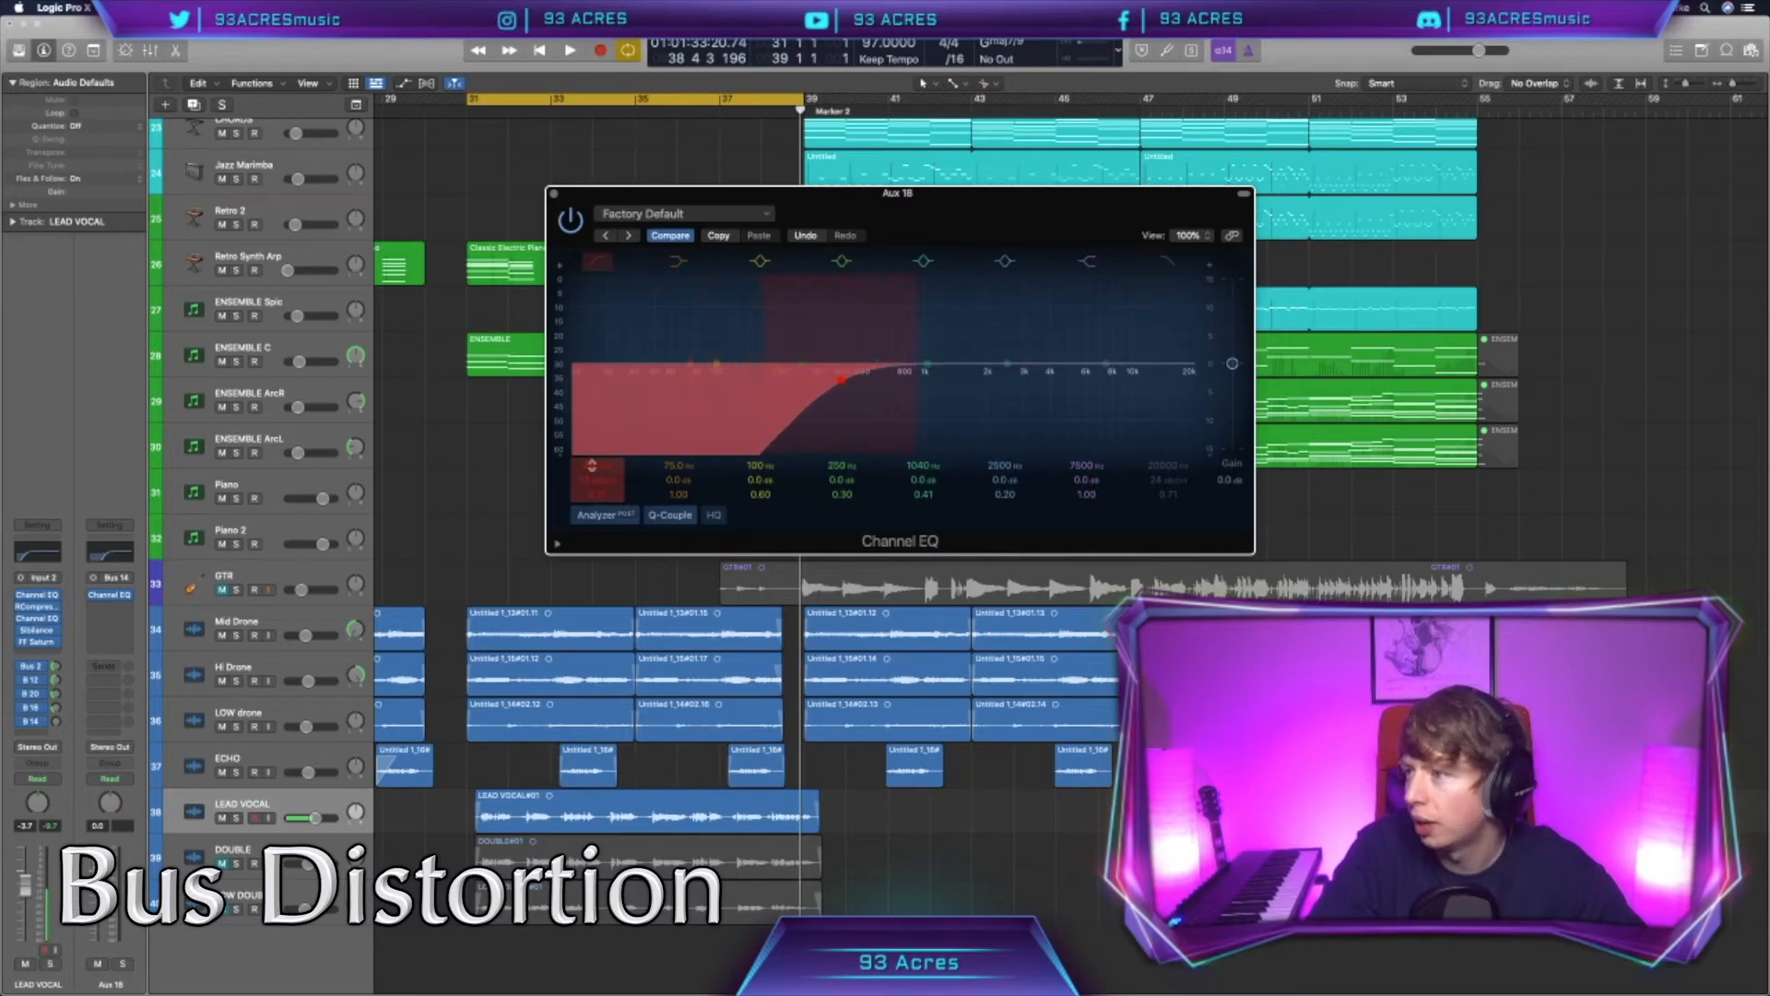
{"action": "left_click", "coordinate": [1179, 269]}
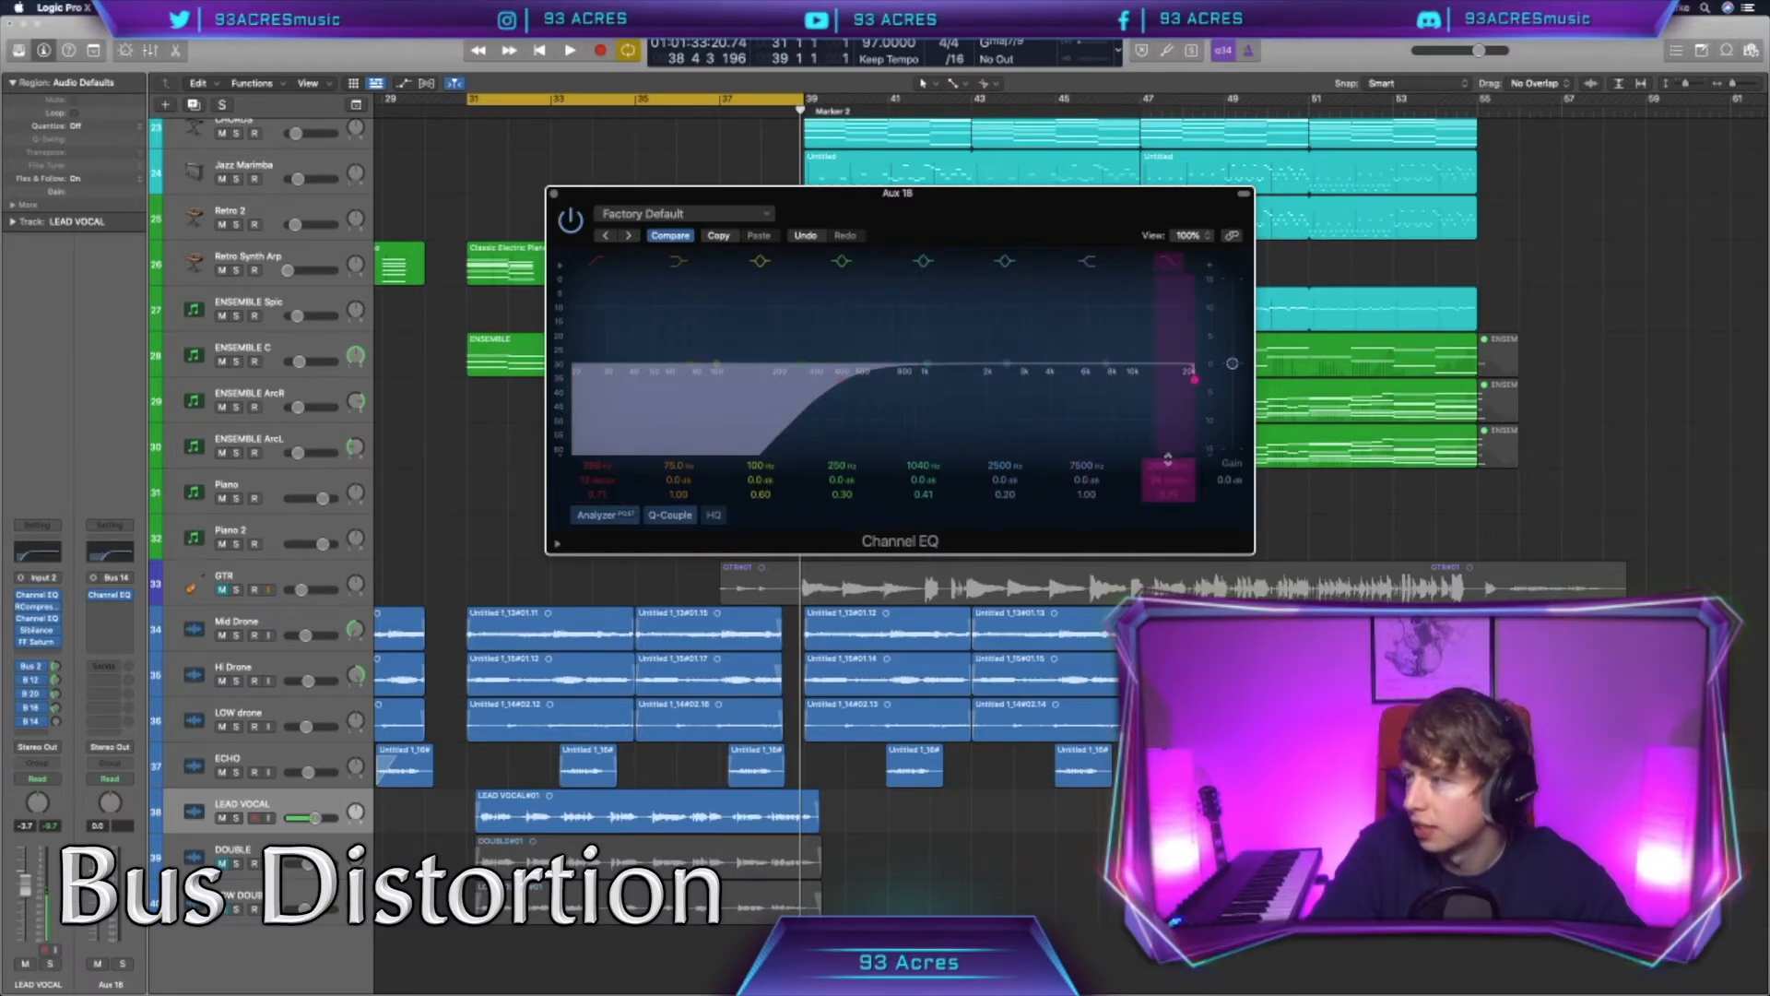
{"action": "left_click_drag", "start_coordinate": [1153, 379], "coordinate": [1044, 379]}
Step: Solo LEAD VOCAL, add a mono Soundtoys Decapitator to Aux 18, and audition the distortion with the Bus 14 send raised
{"action": "key", "text": "a"}
{"action": "key", "text": "s"}
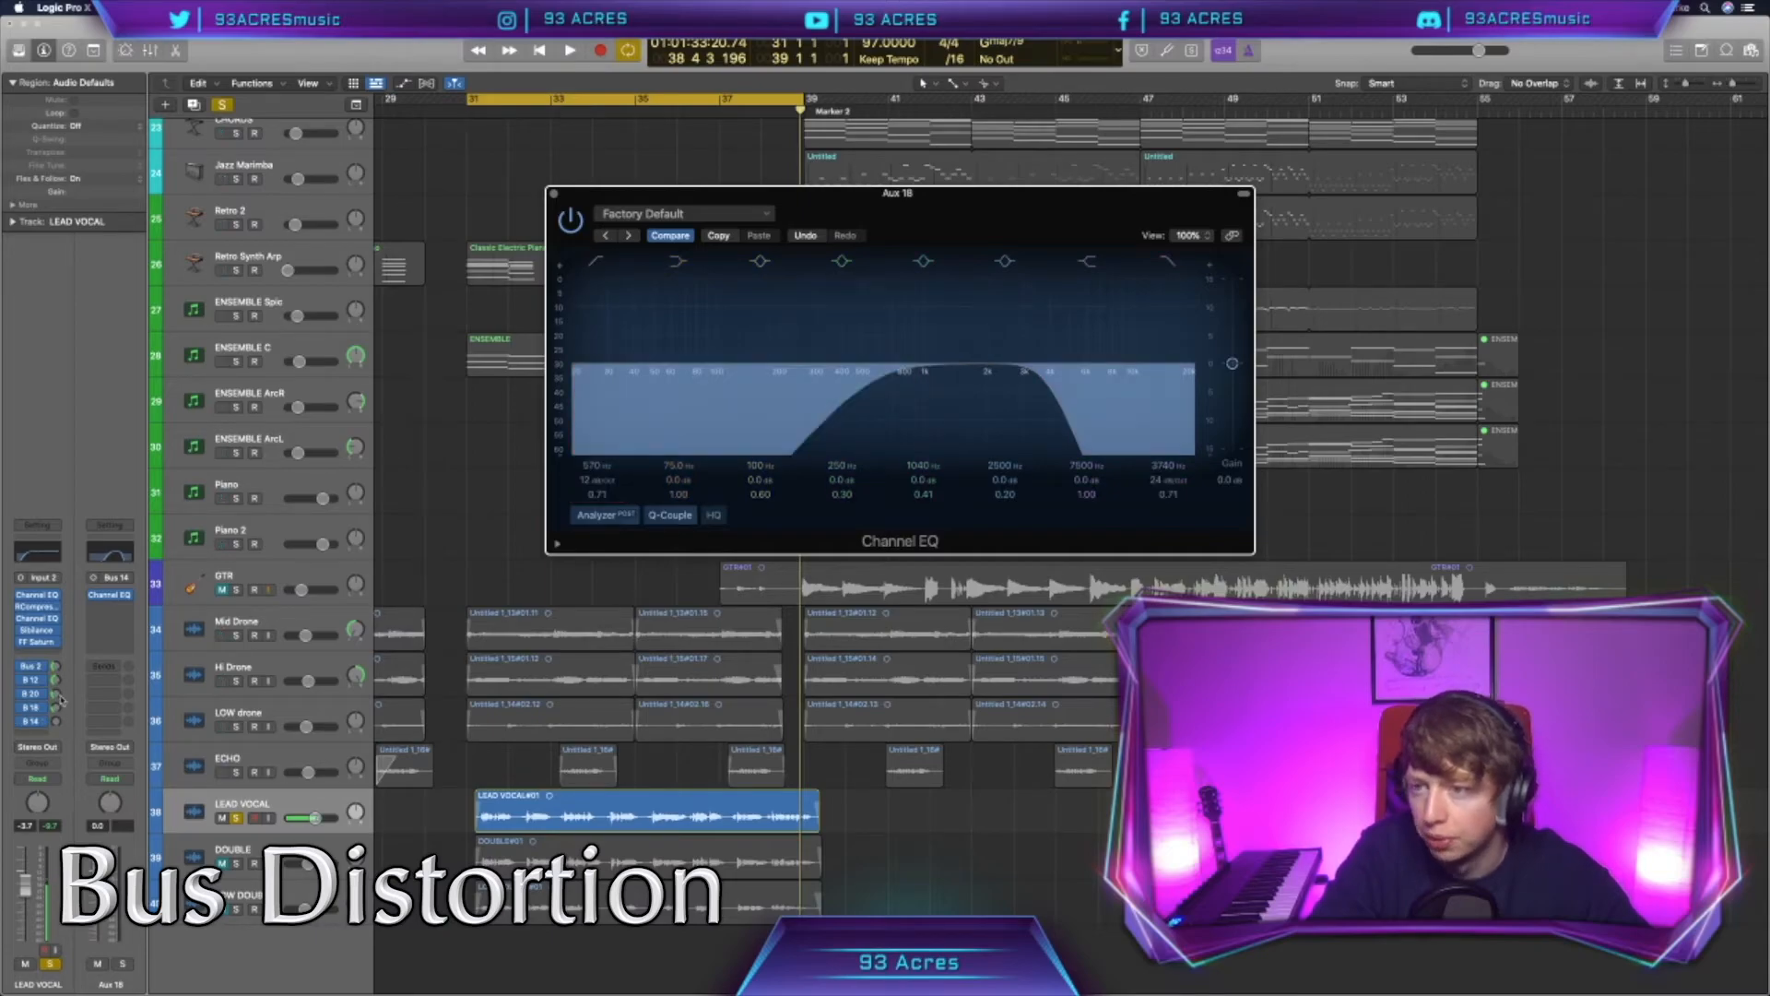
{"action": "left_click", "coordinate": [111, 613]}
{"action": "mouse_move", "coordinate": [139, 881]}
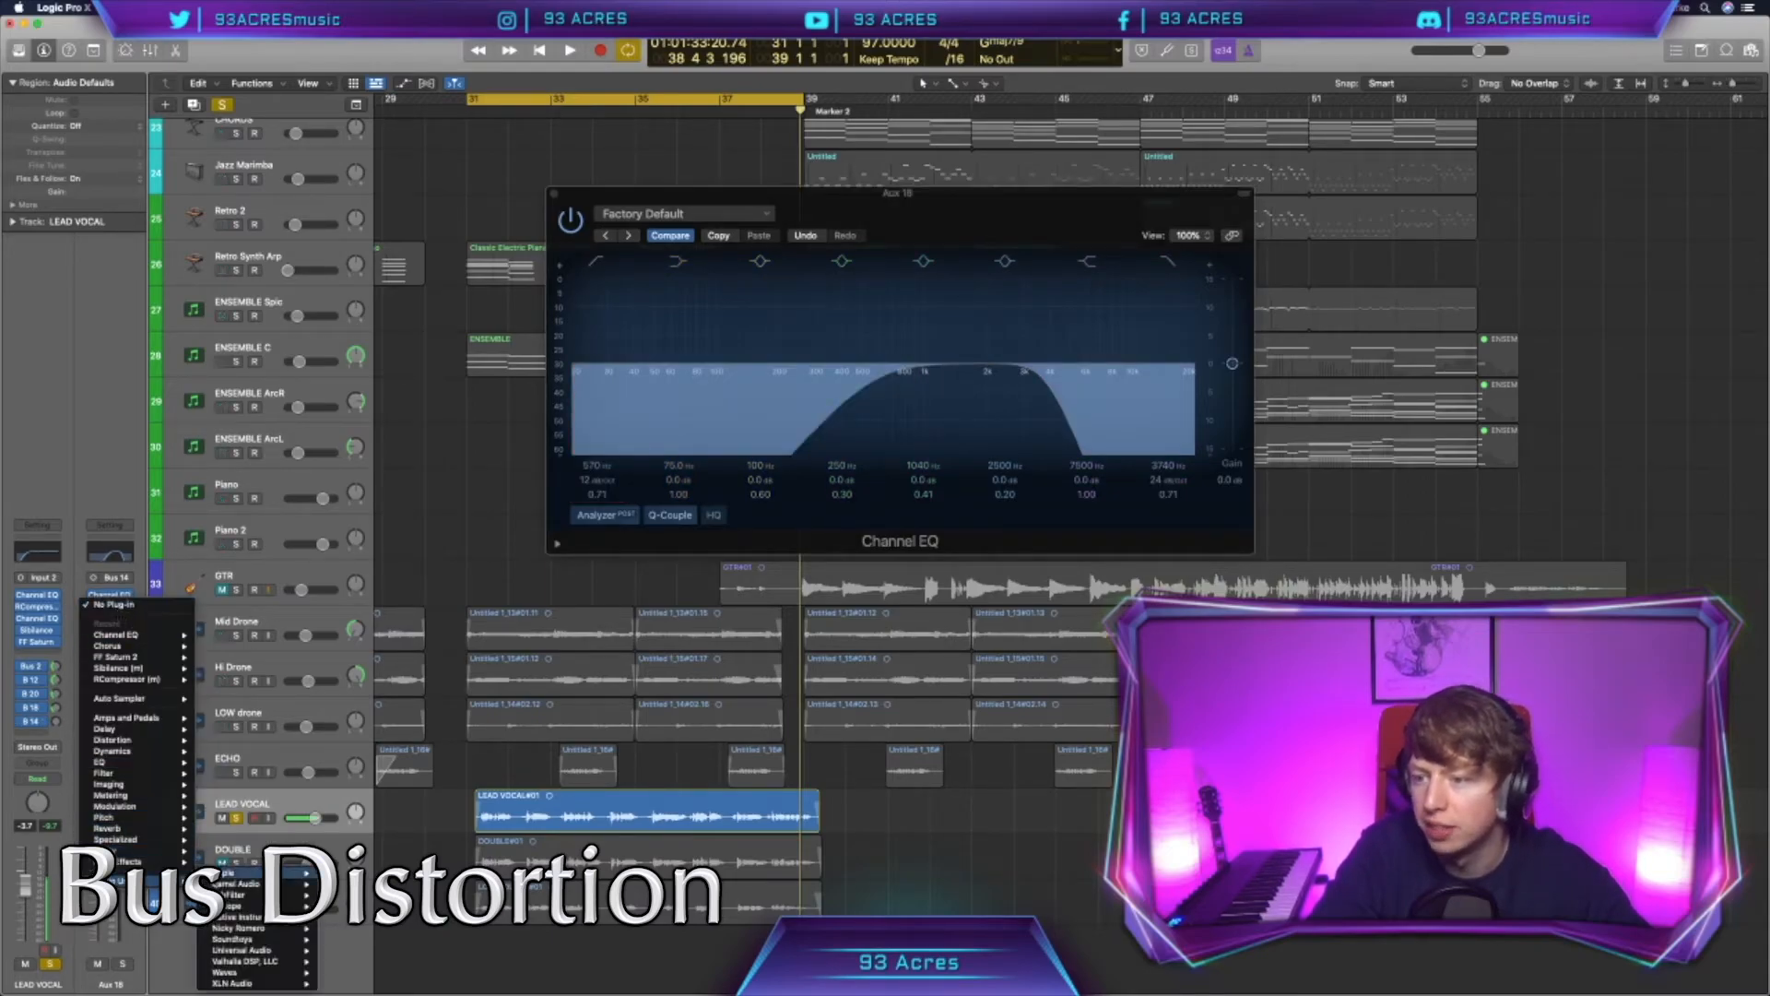
{"action": "mouse_move", "coordinate": [284, 942]}
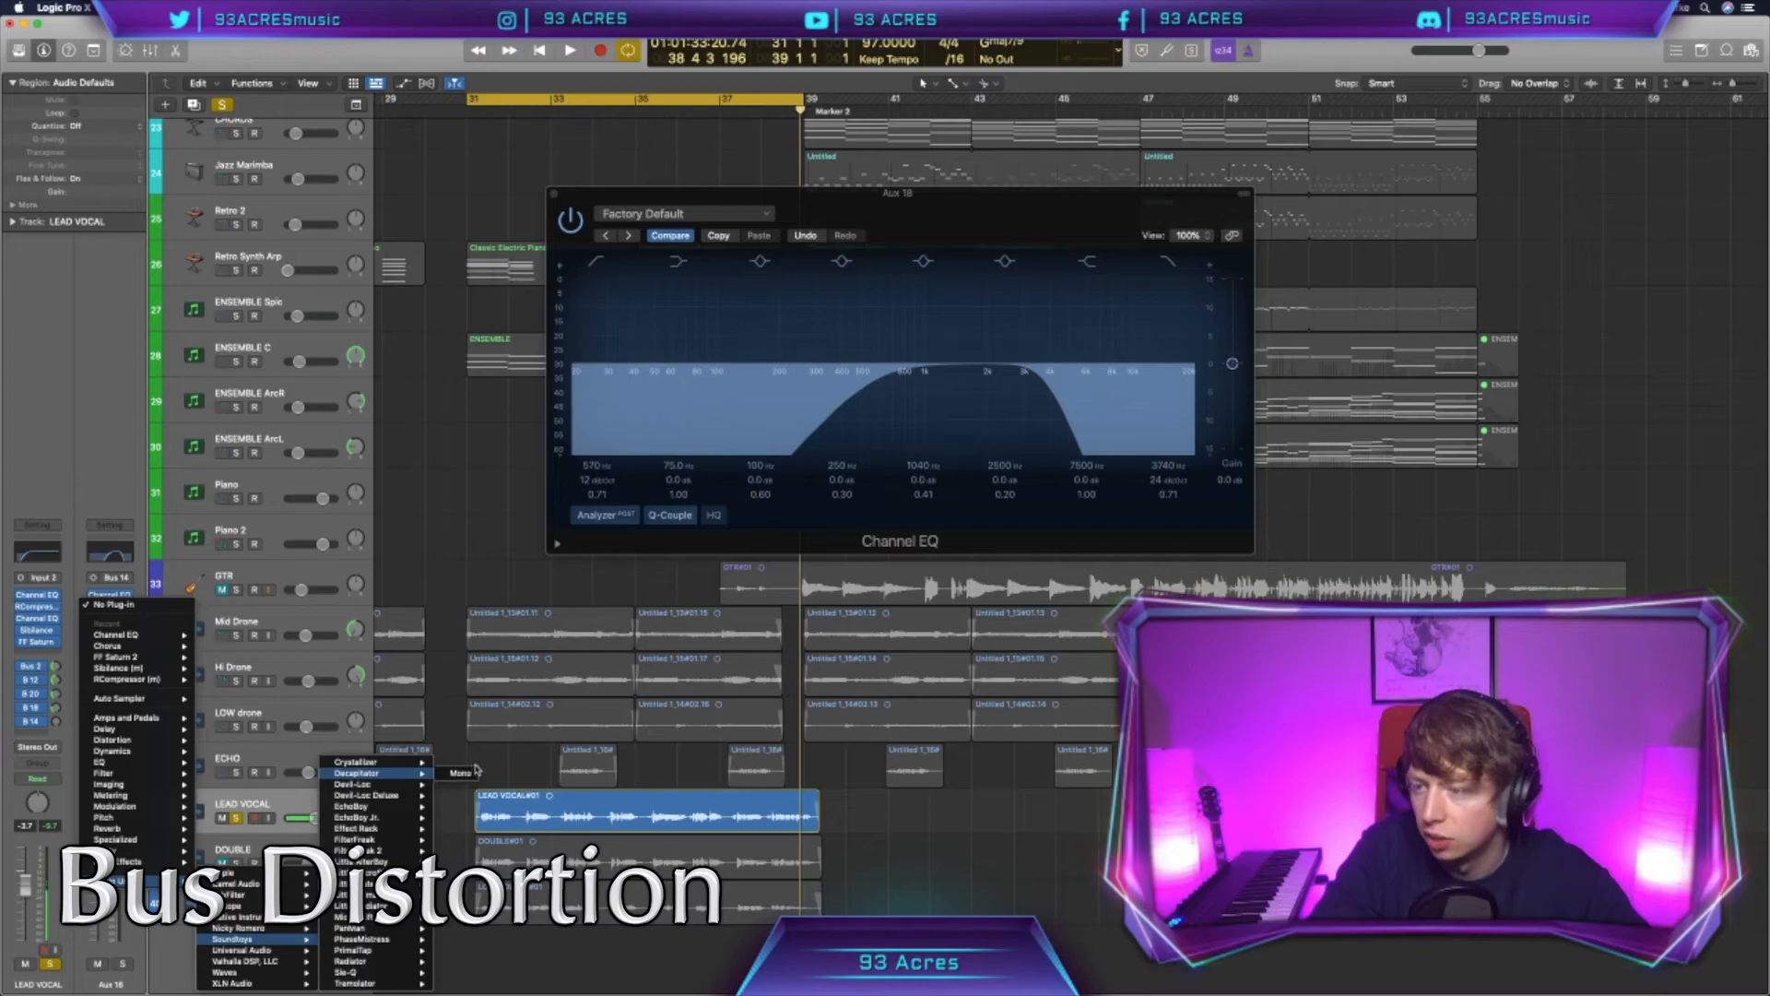
{"action": "left_click", "coordinate": [461, 775]}
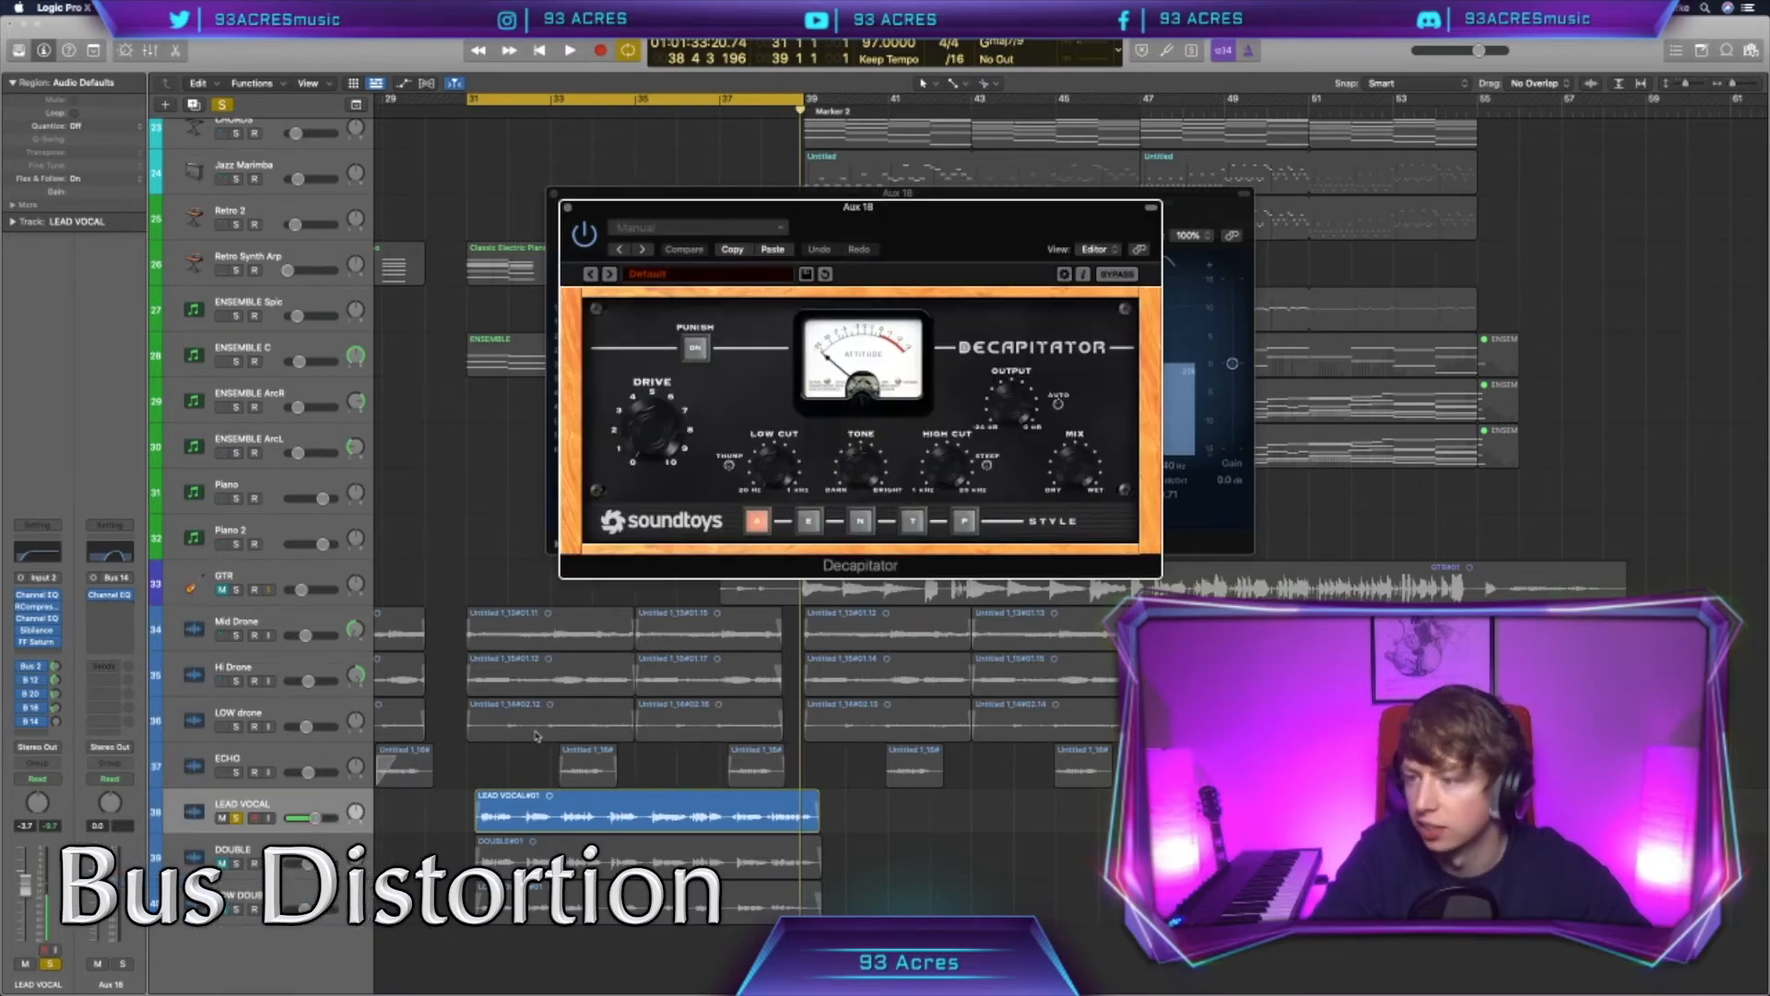
{"action": "key", "text": "space"}
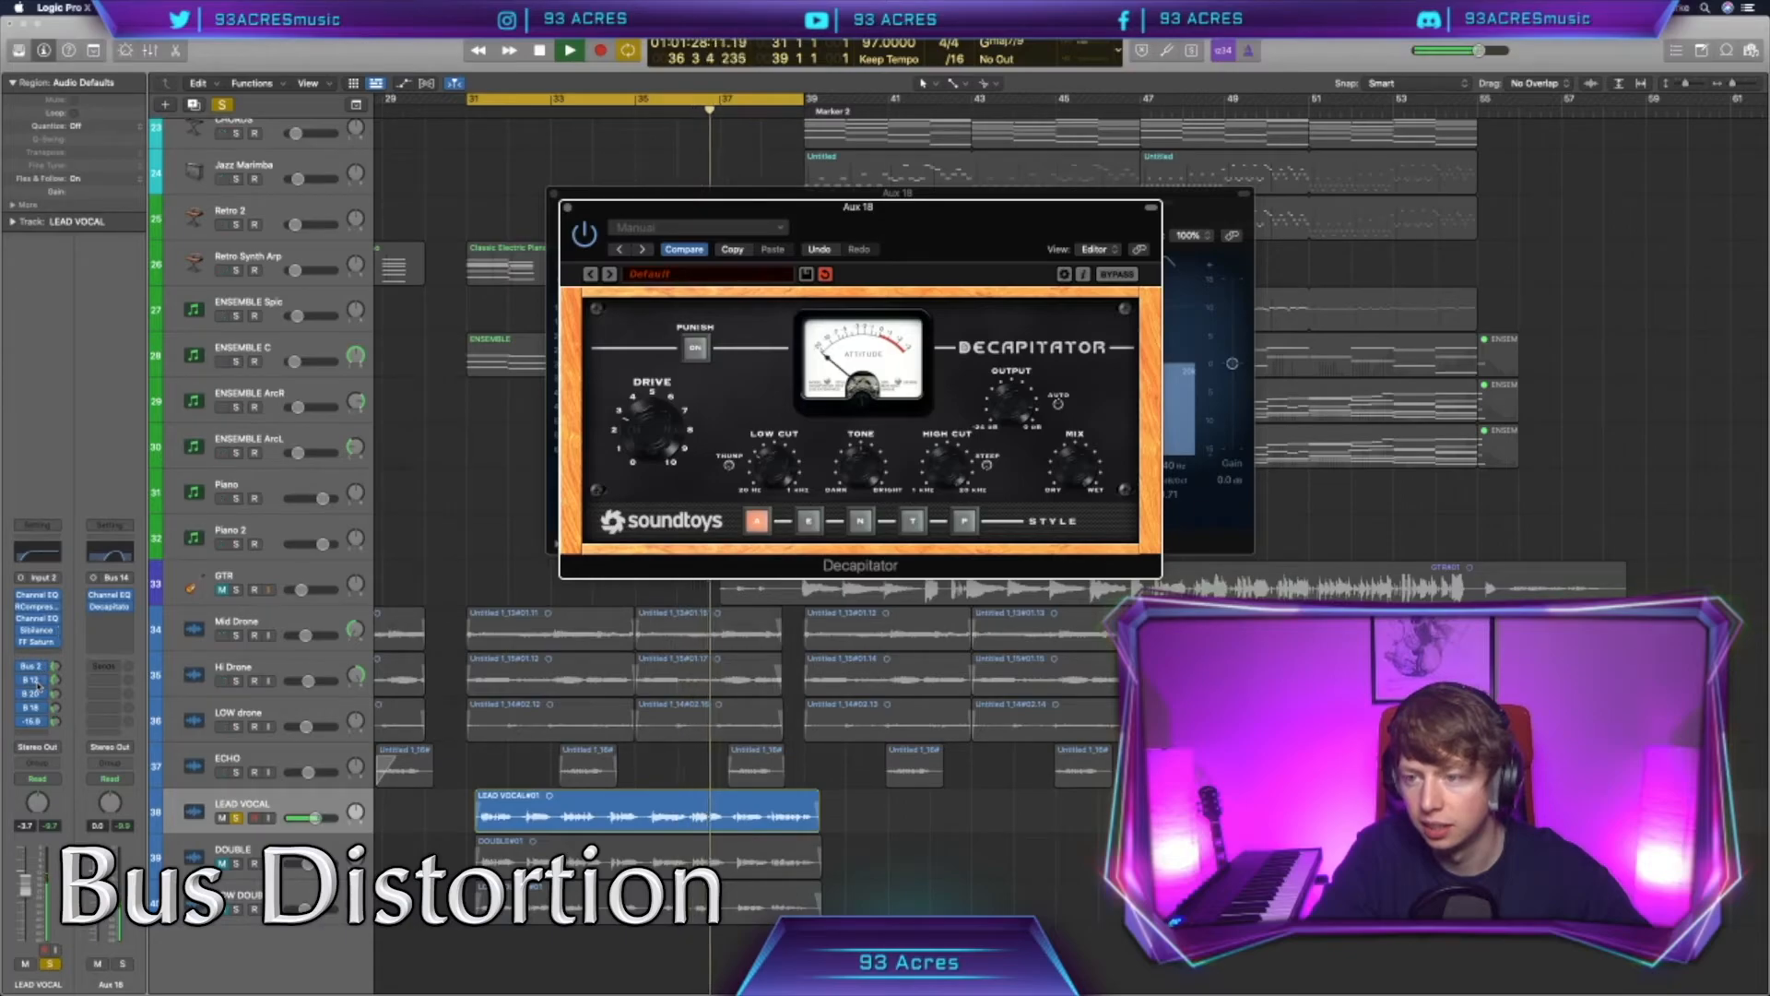
{"action": "key", "text": "space"}
{"action": "key", "text": "v"}
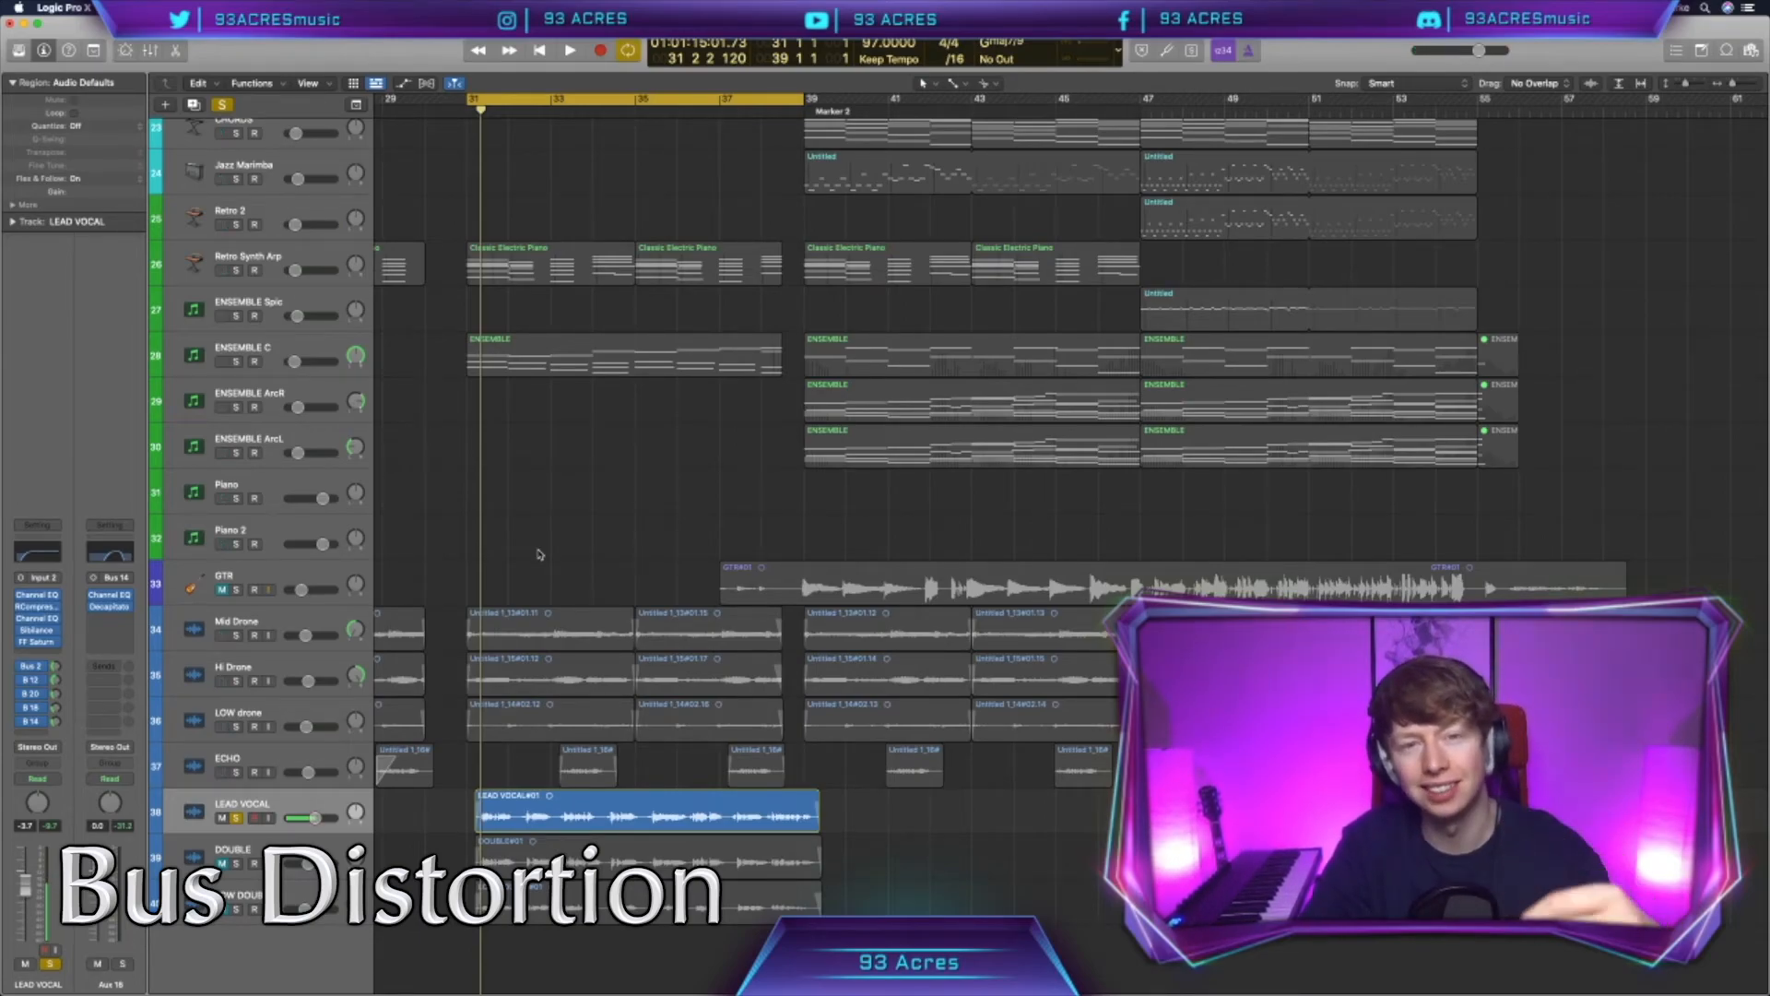
Step: Send LEAD VOCAL to Bus 30 and raise the low cut frequency in the Aux 9 Channel EQ
{"action": "left_click", "coordinate": [41, 736]}
{"action": "mouse_move", "coordinate": [55, 753]}
{"action": "left_click", "coordinate": [148, 732]}
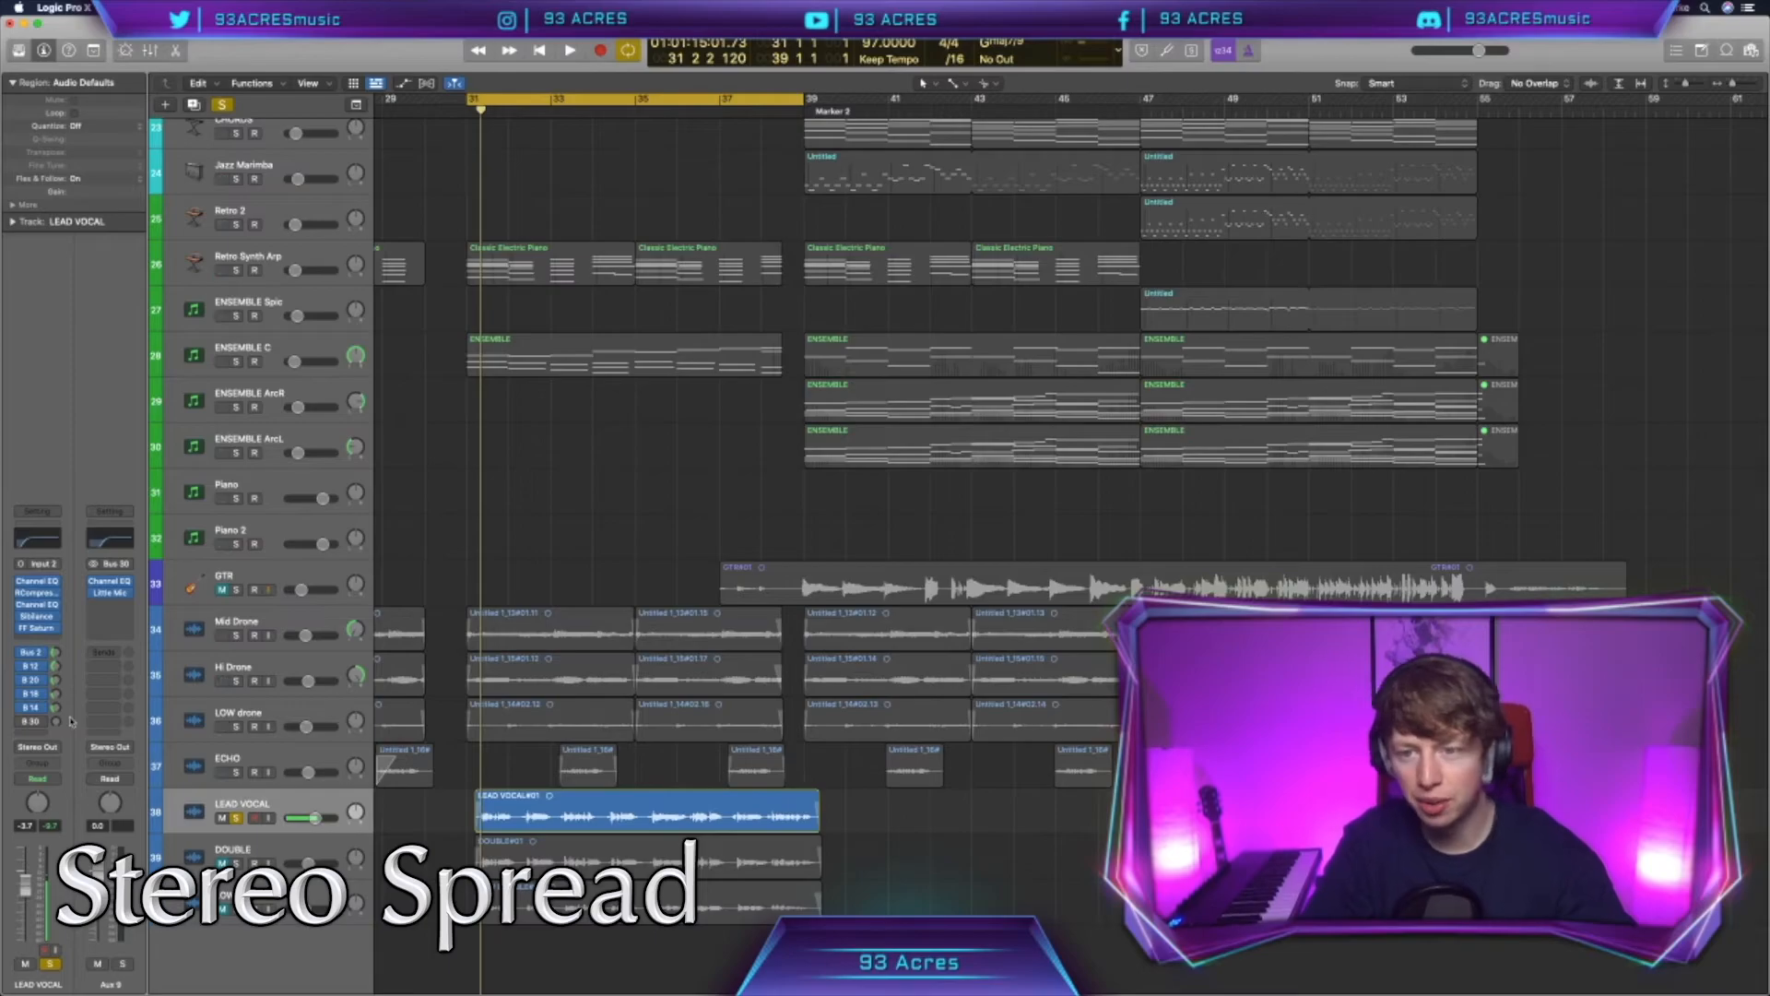
{"action": "left_click", "coordinate": [118, 583]}
{"action": "left_click_drag", "start_coordinate": [696, 369], "coordinate": [824, 380]}
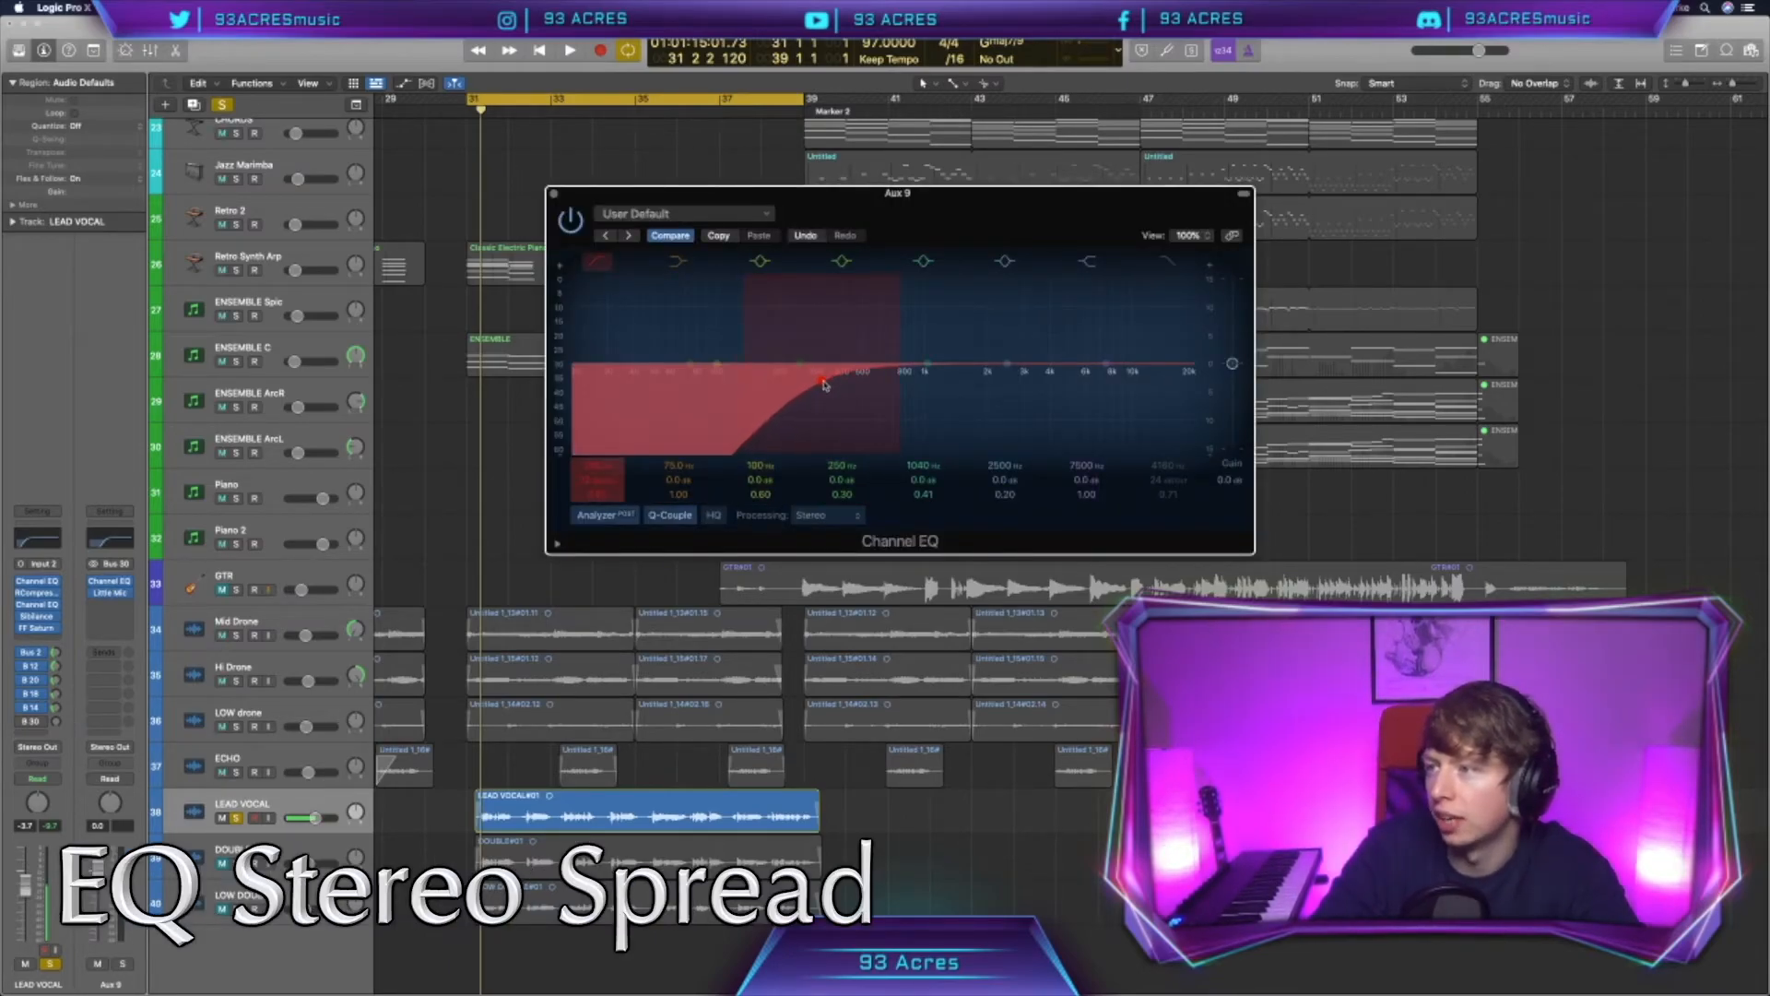
{"action": "left_click", "coordinate": [554, 195]}
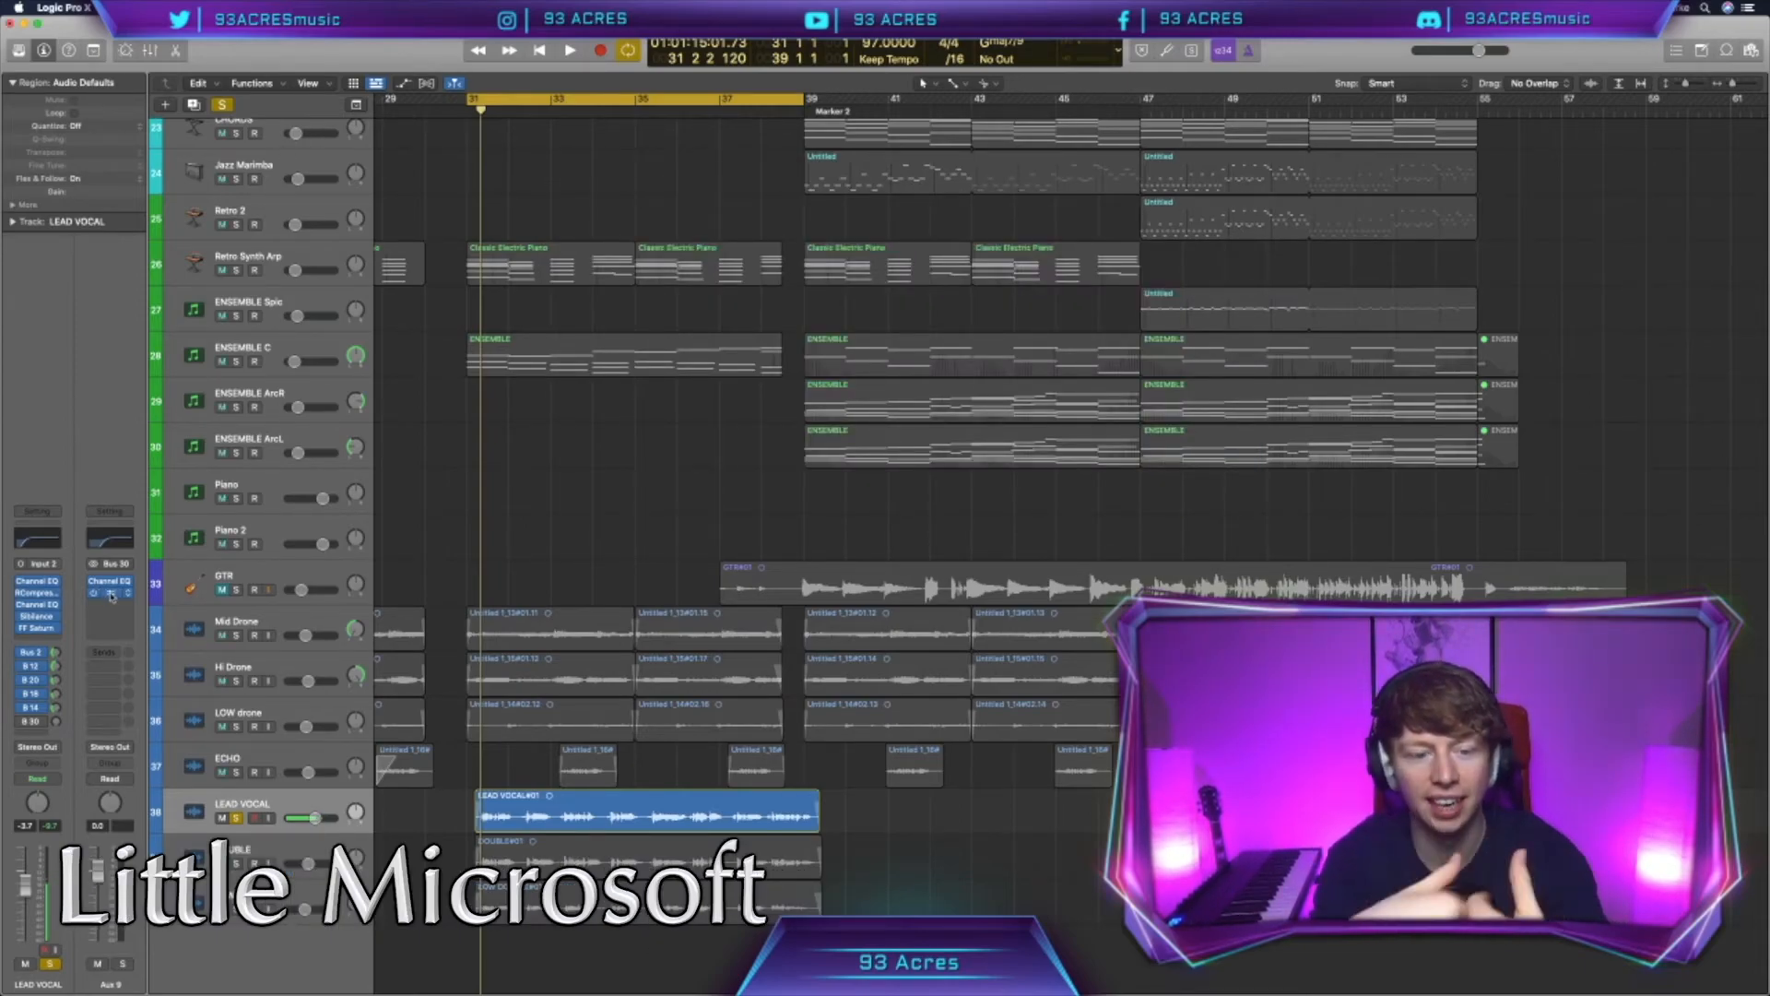
Step: Open Little MicroShift on Aux 9 and audition the stereo spread while raising the soloed LEAD VOCAL's Bus 30 send
{"action": "left_click", "coordinate": [110, 593]}
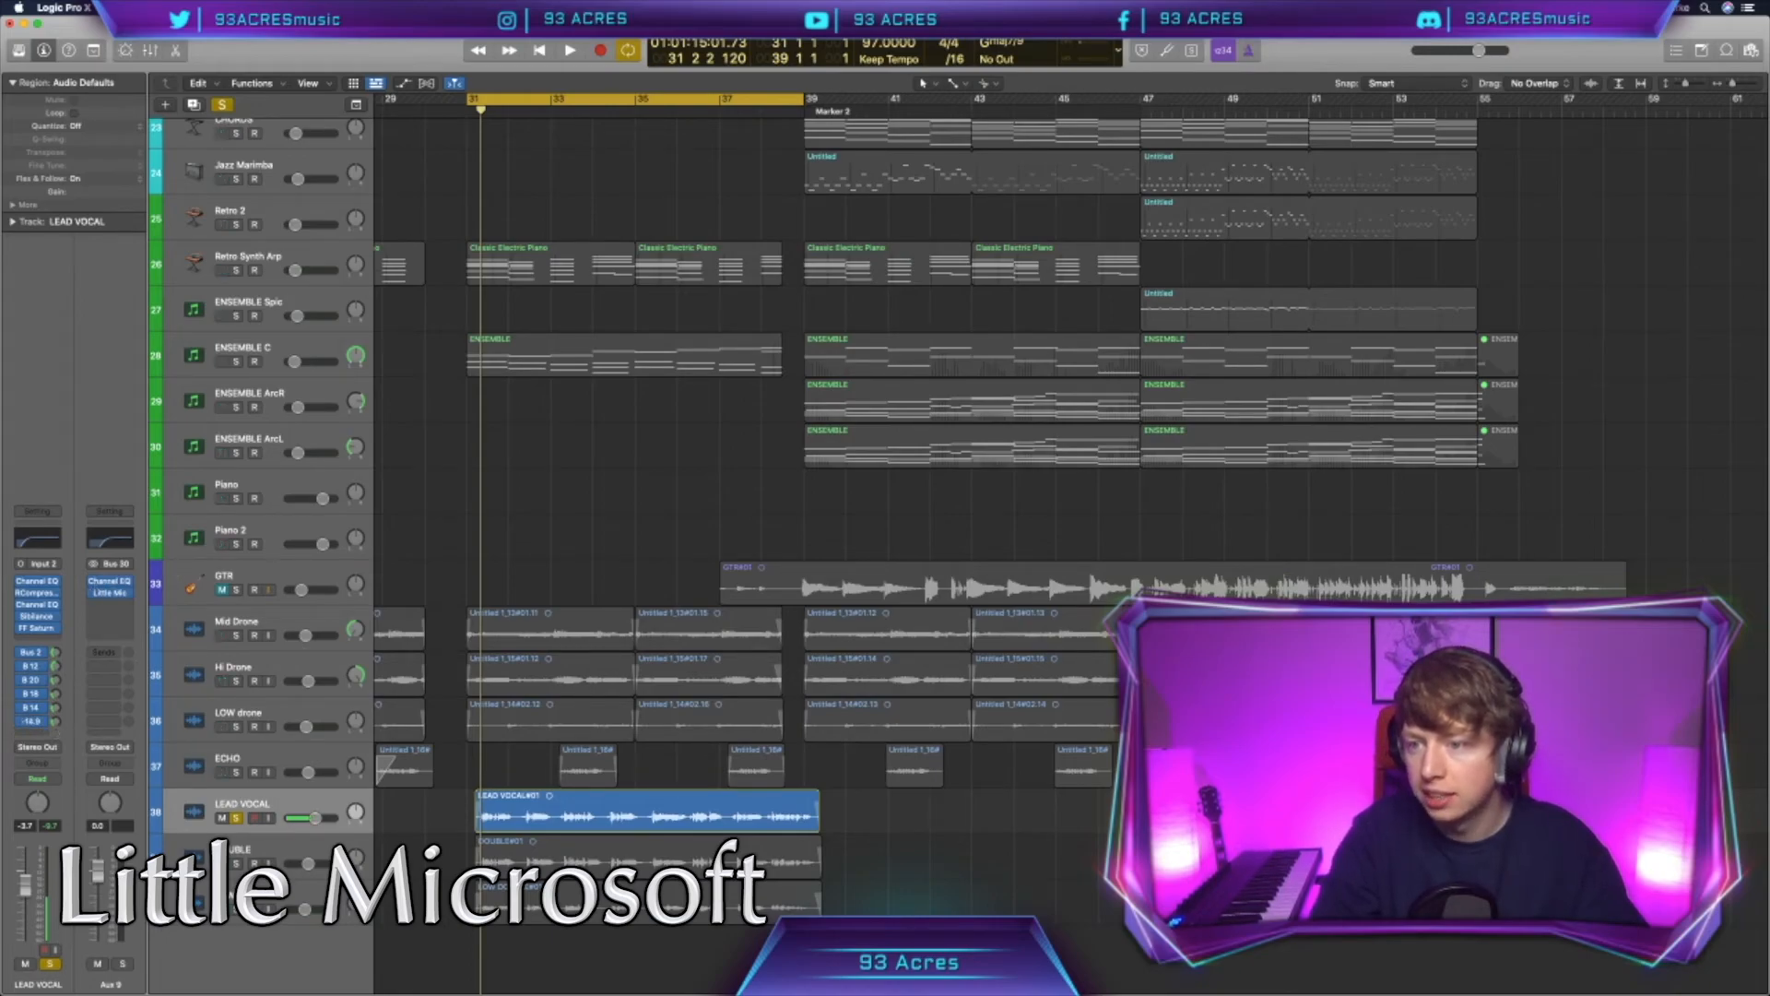
{"action": "key", "text": "space"}
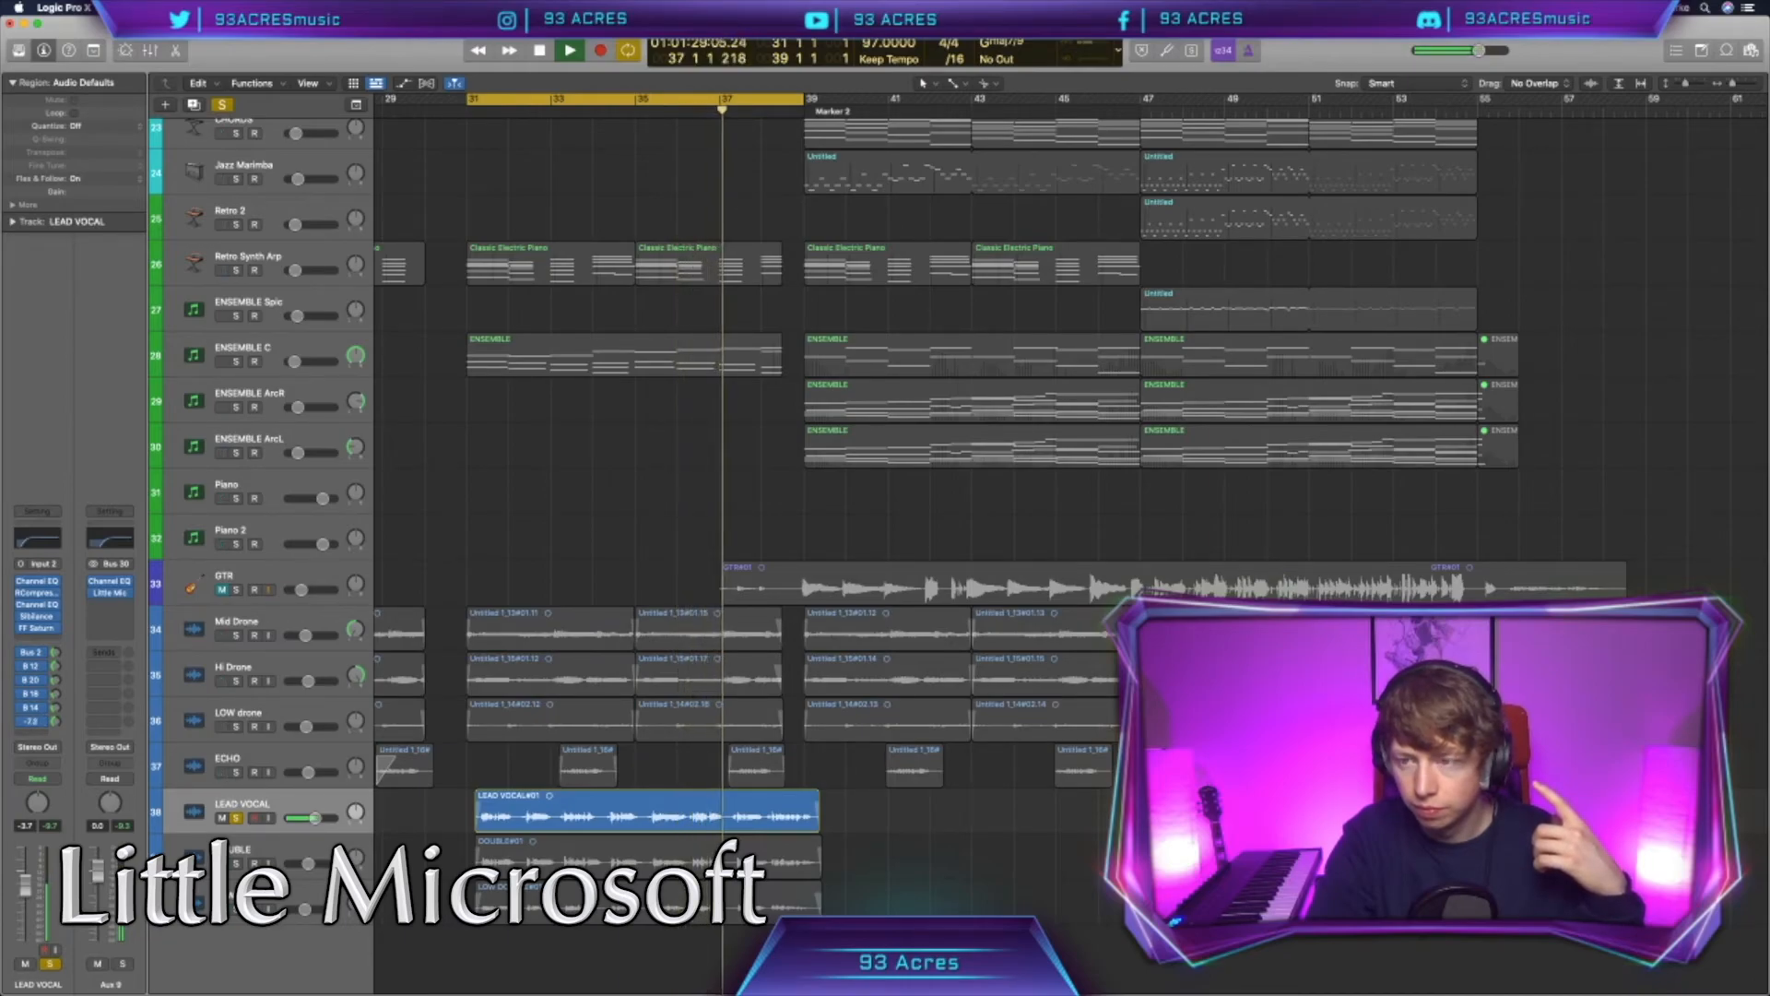
{"action": "key", "text": "space"}
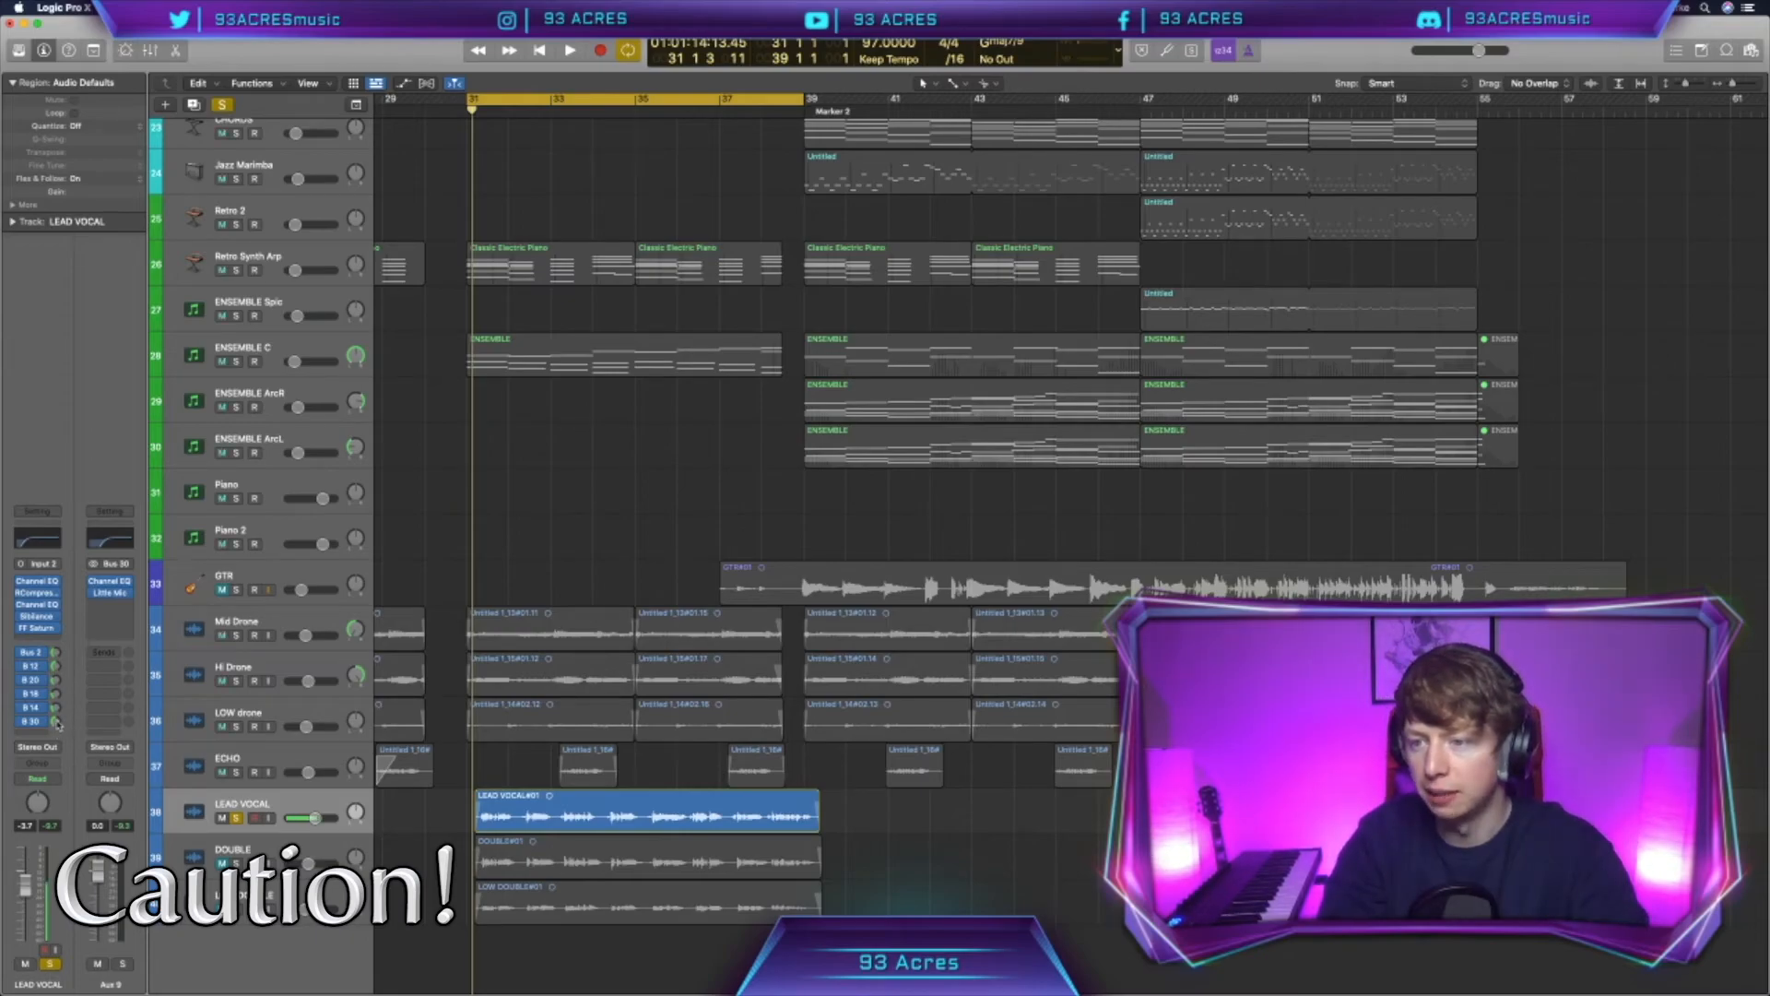
Step: Play the processed LEAD VOCAL in the full mix, comparing it with the vocal soloed
{"action": "left_click", "coordinate": [221, 105]}
{"action": "key", "text": "space"}
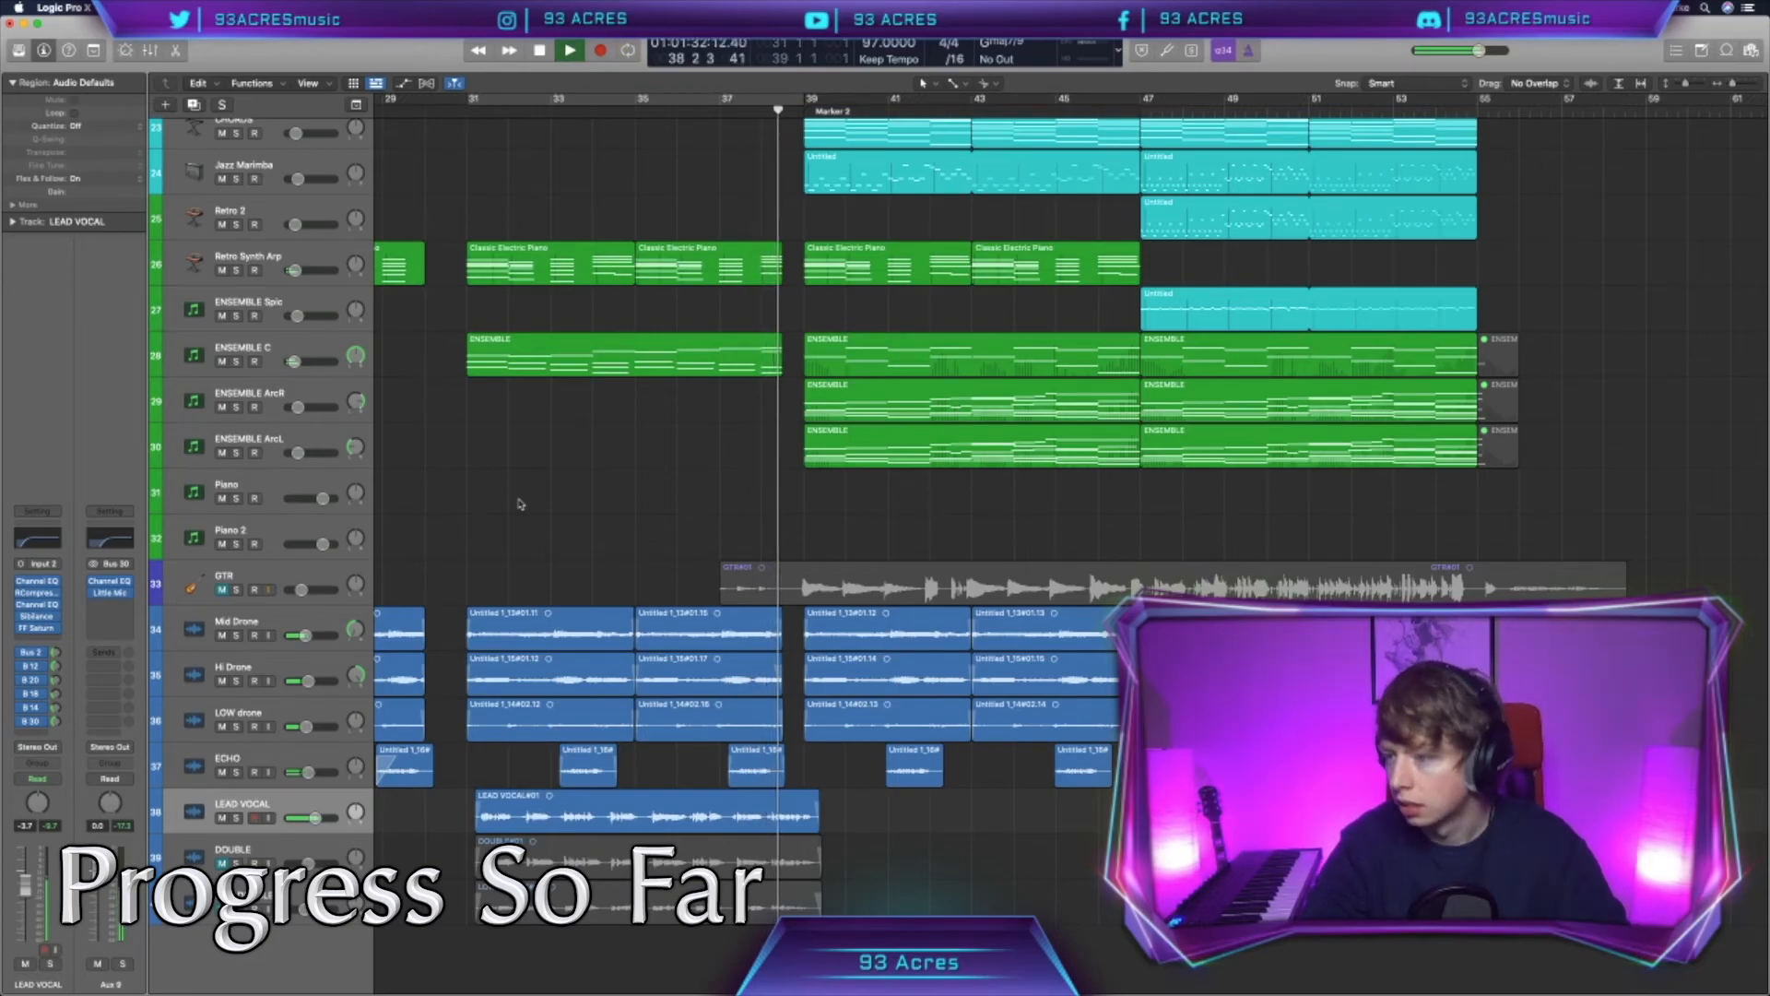
{"action": "key", "text": "ctrl+s"}
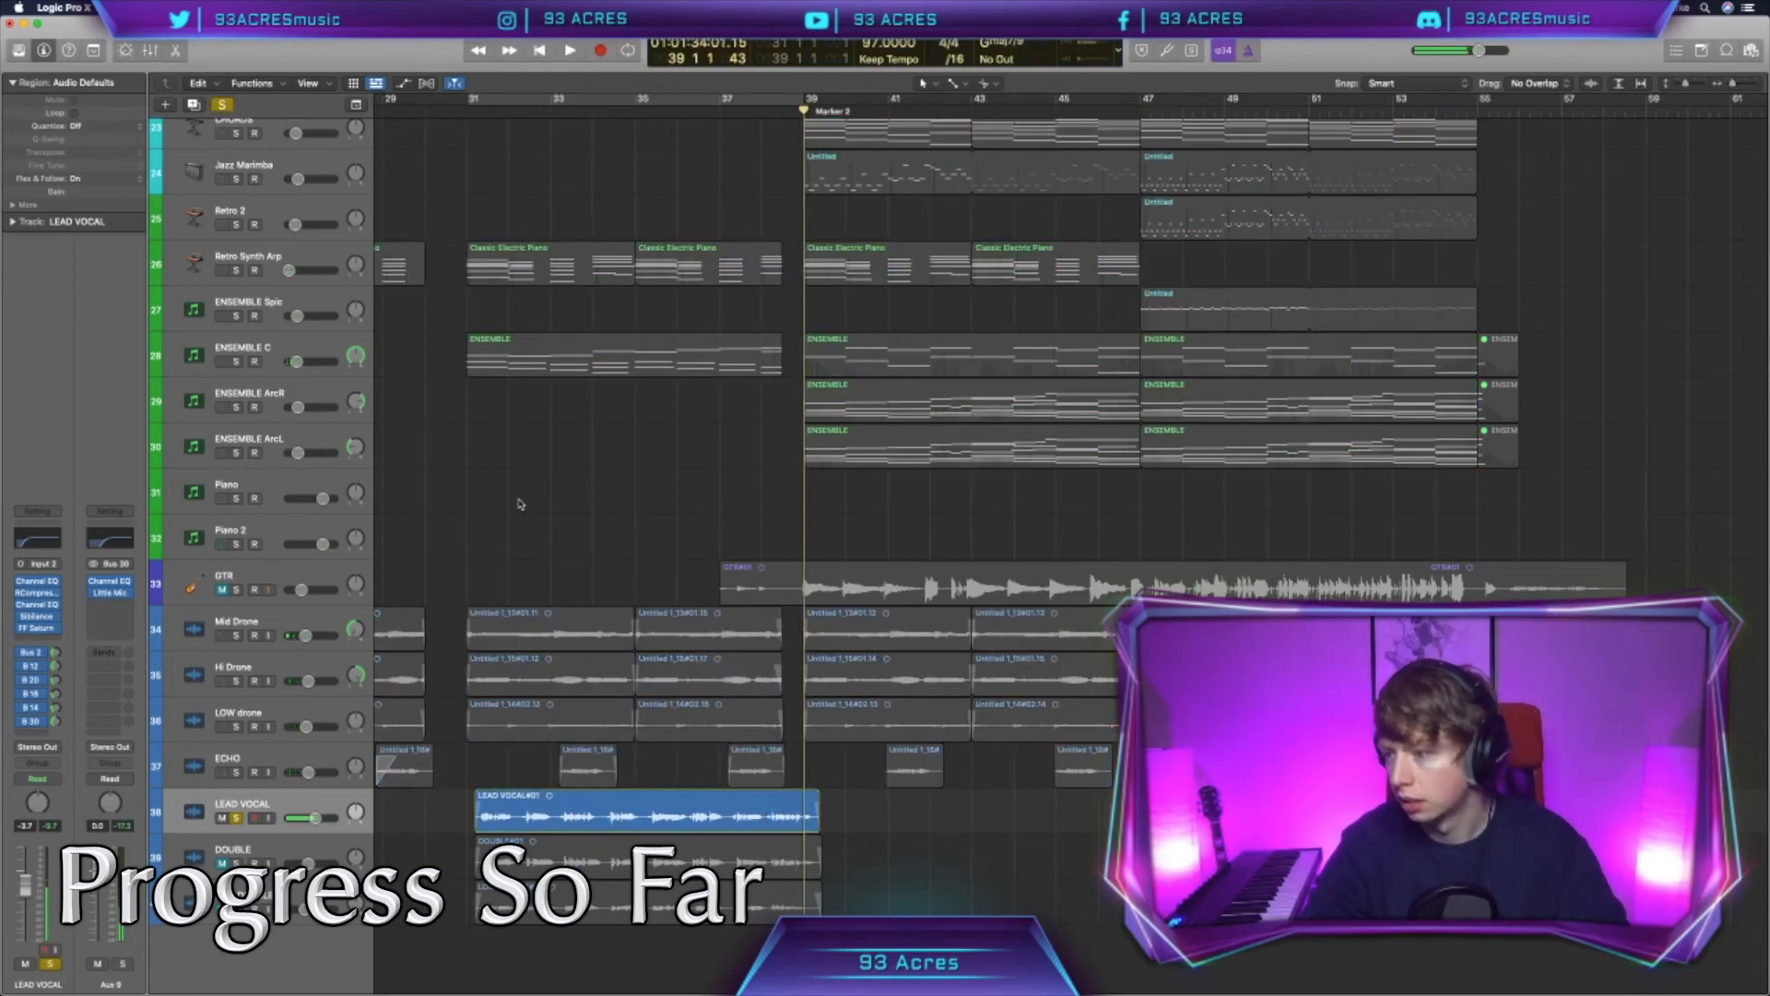
{"action": "key", "text": "ctrl+s"}
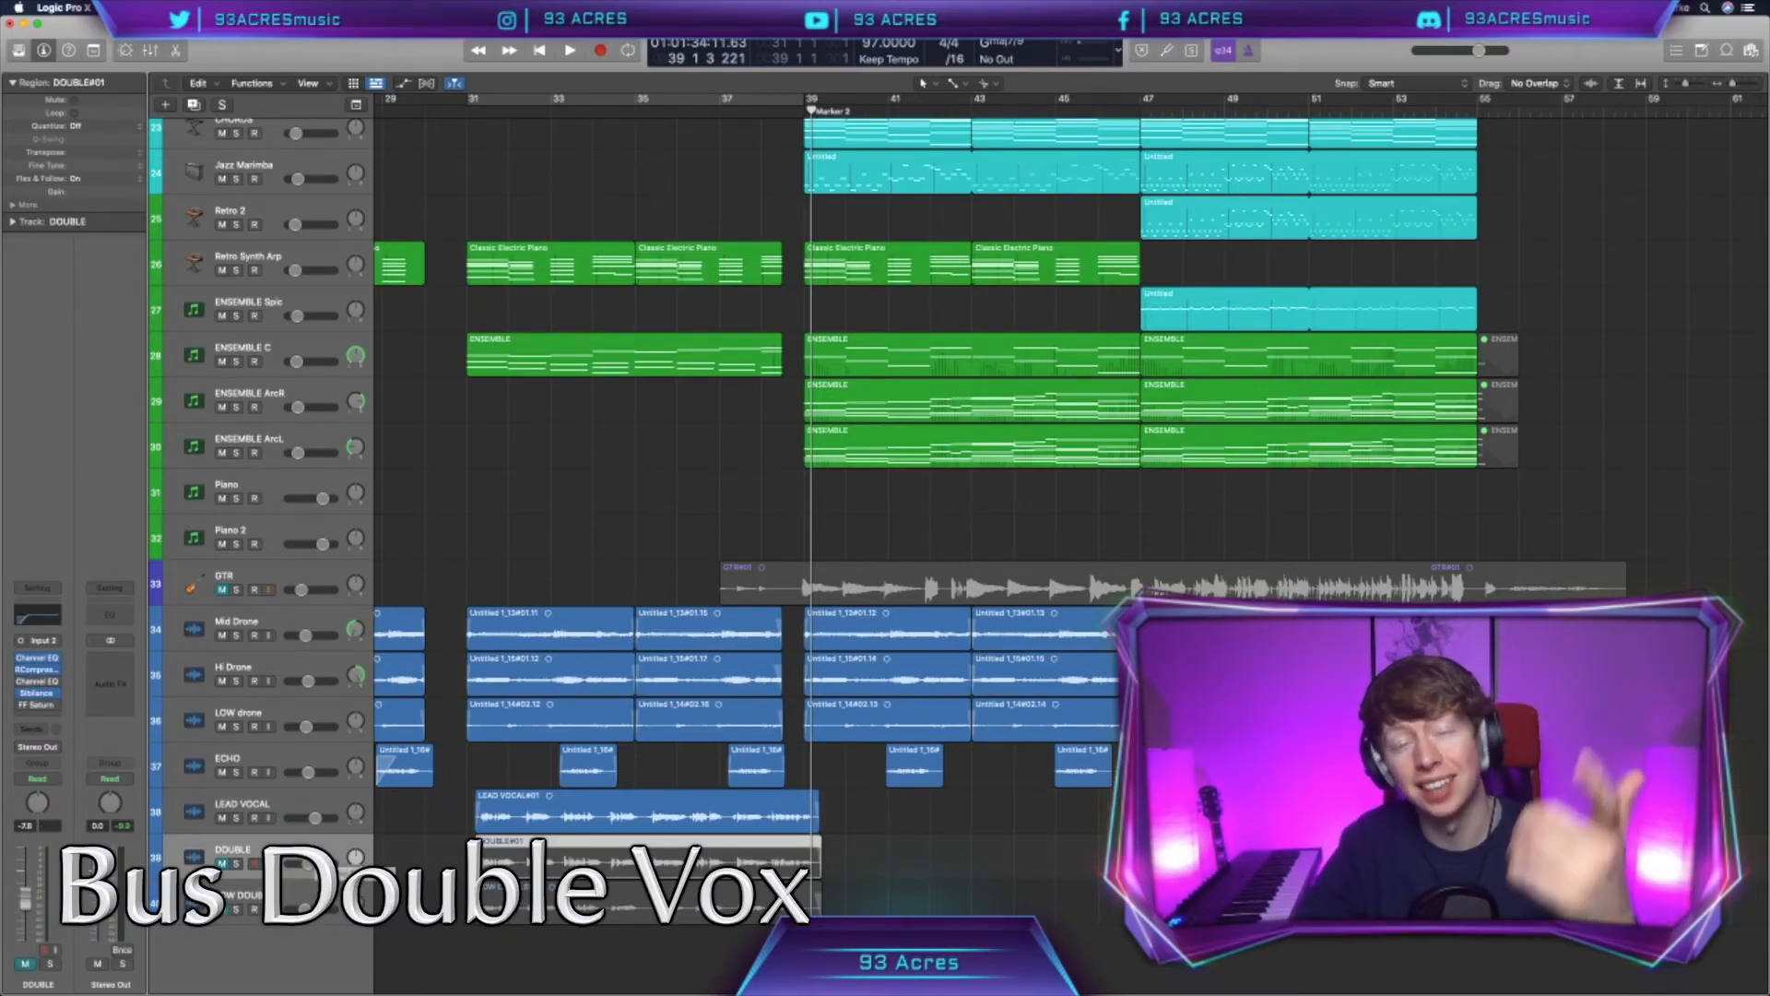
Step: Select the DOUBLE and LOW DOUBLE tracks together and add sends to Bus 2, Bus 12 and Bus 20 on both
{"action": "left_click", "coordinate": [222, 864]}
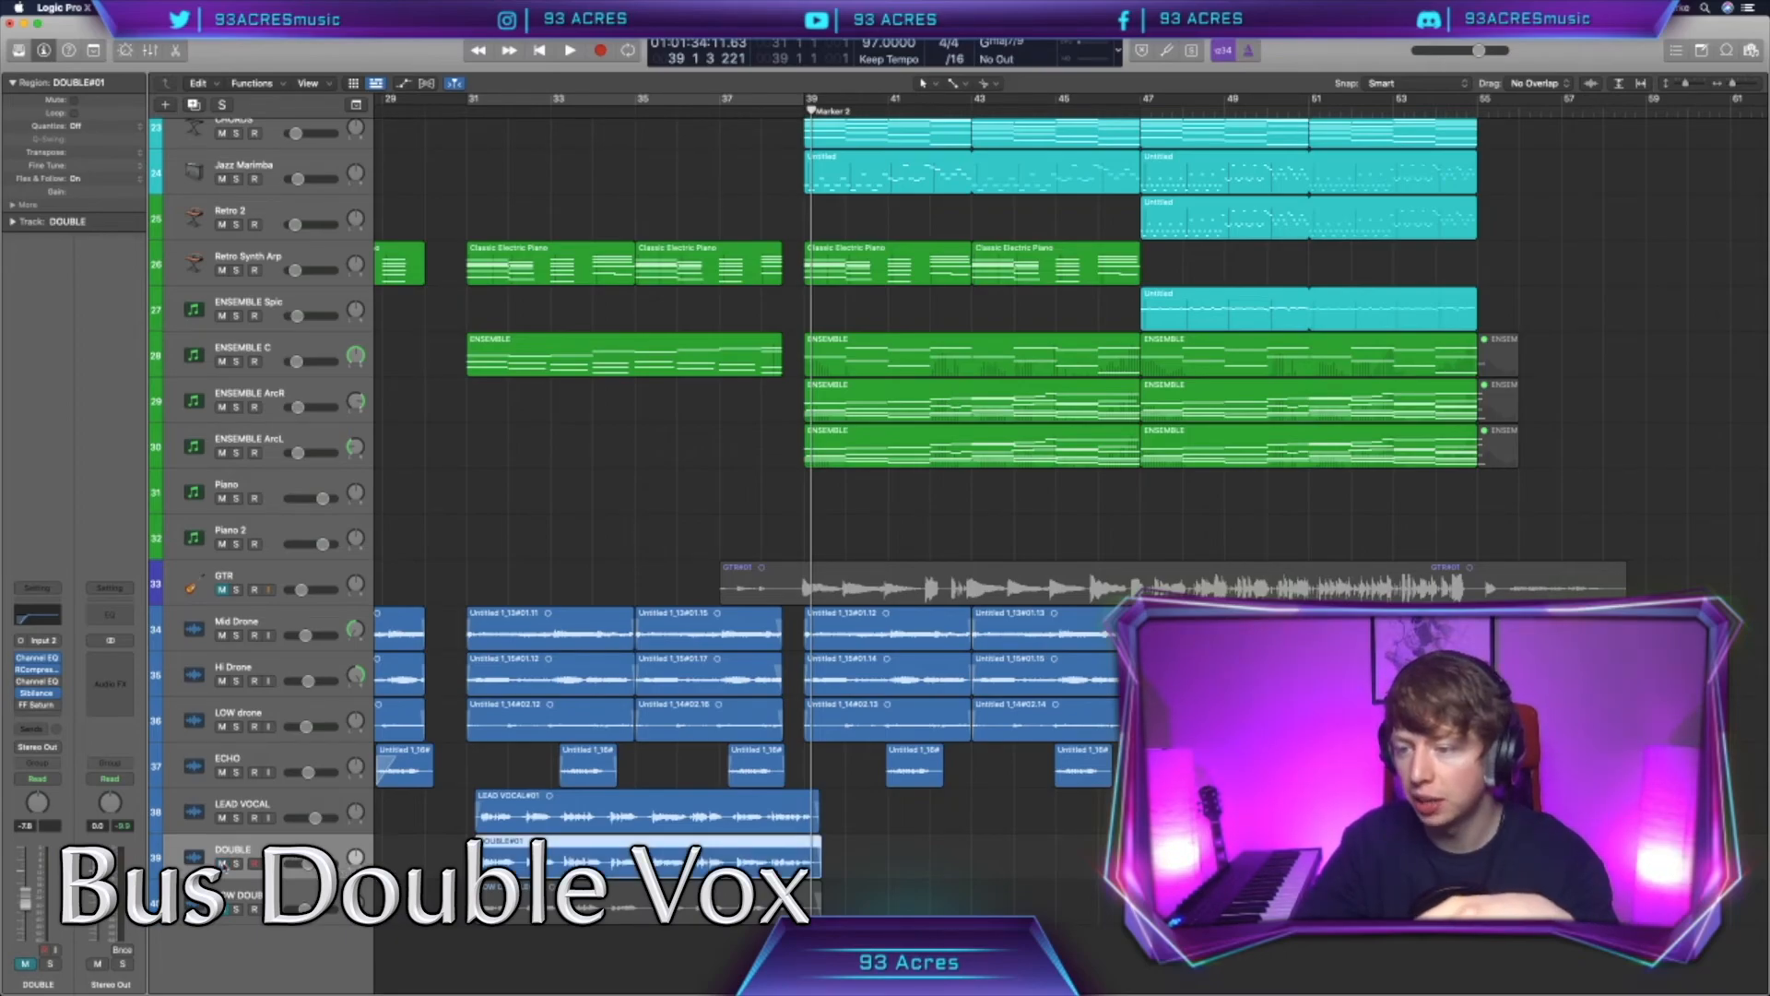
{"action": "scroll", "coordinate": [855, 623], "scroll_direction": "down", "scroll_amount": 5}
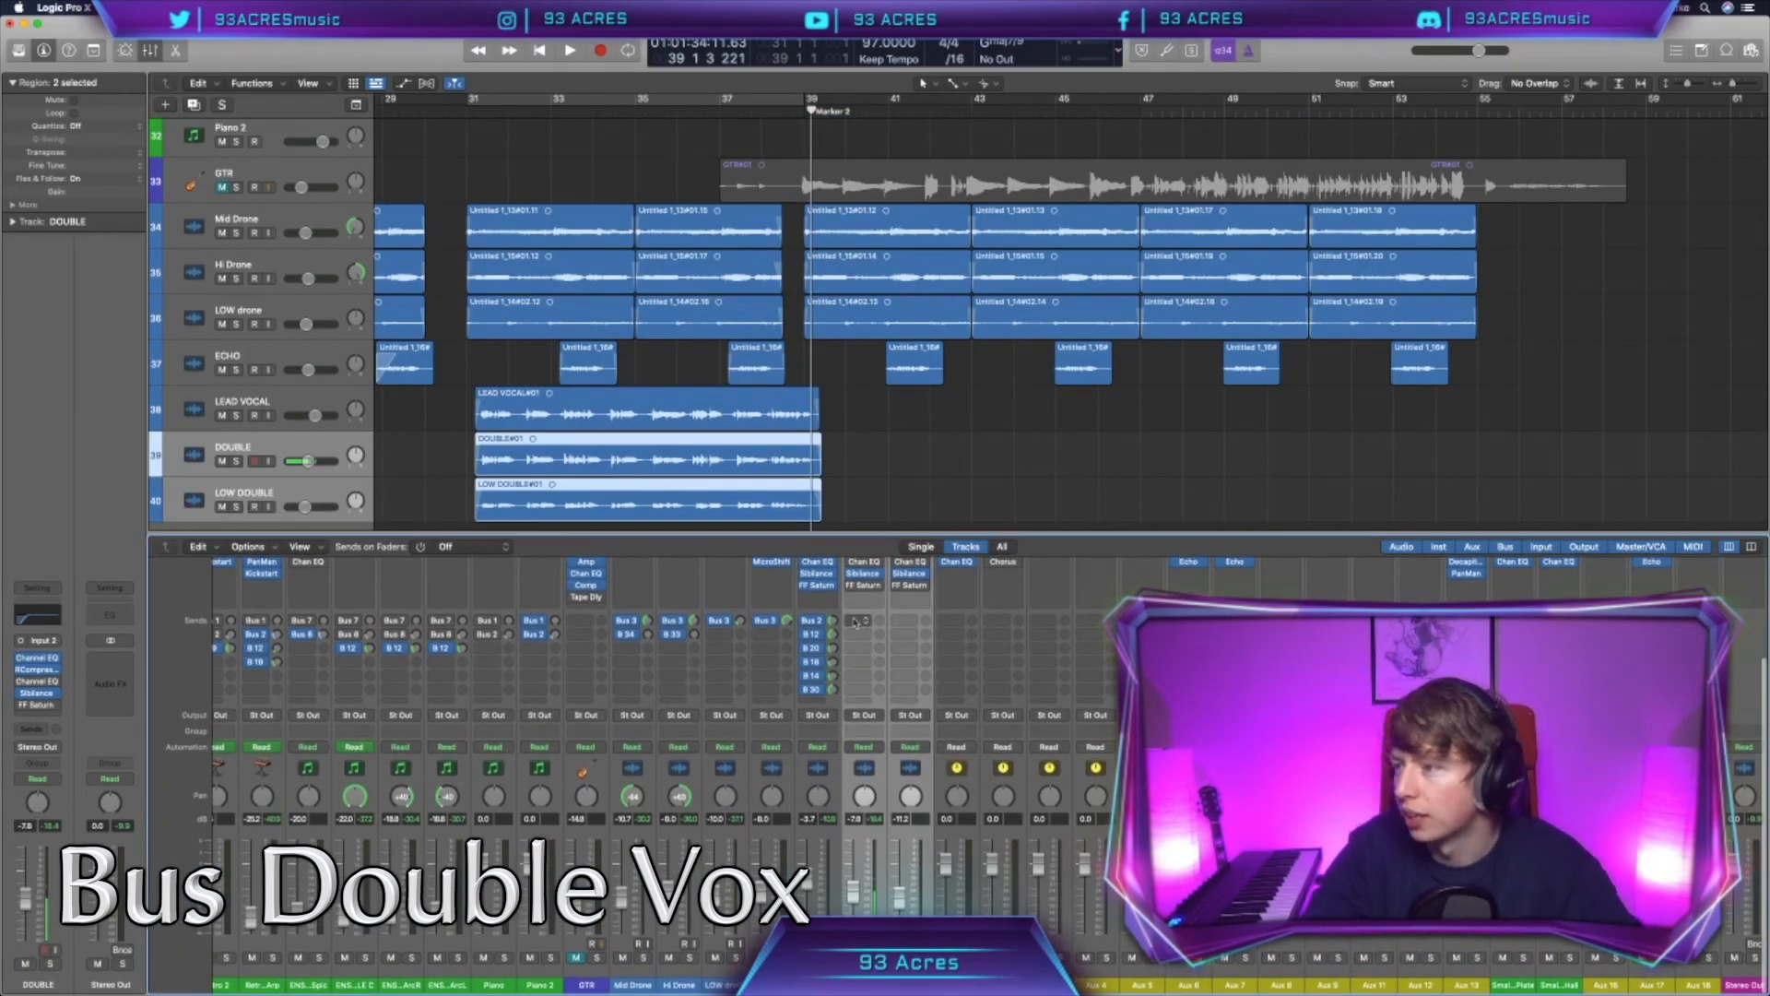
{"action": "left_click", "coordinate": [857, 624]}
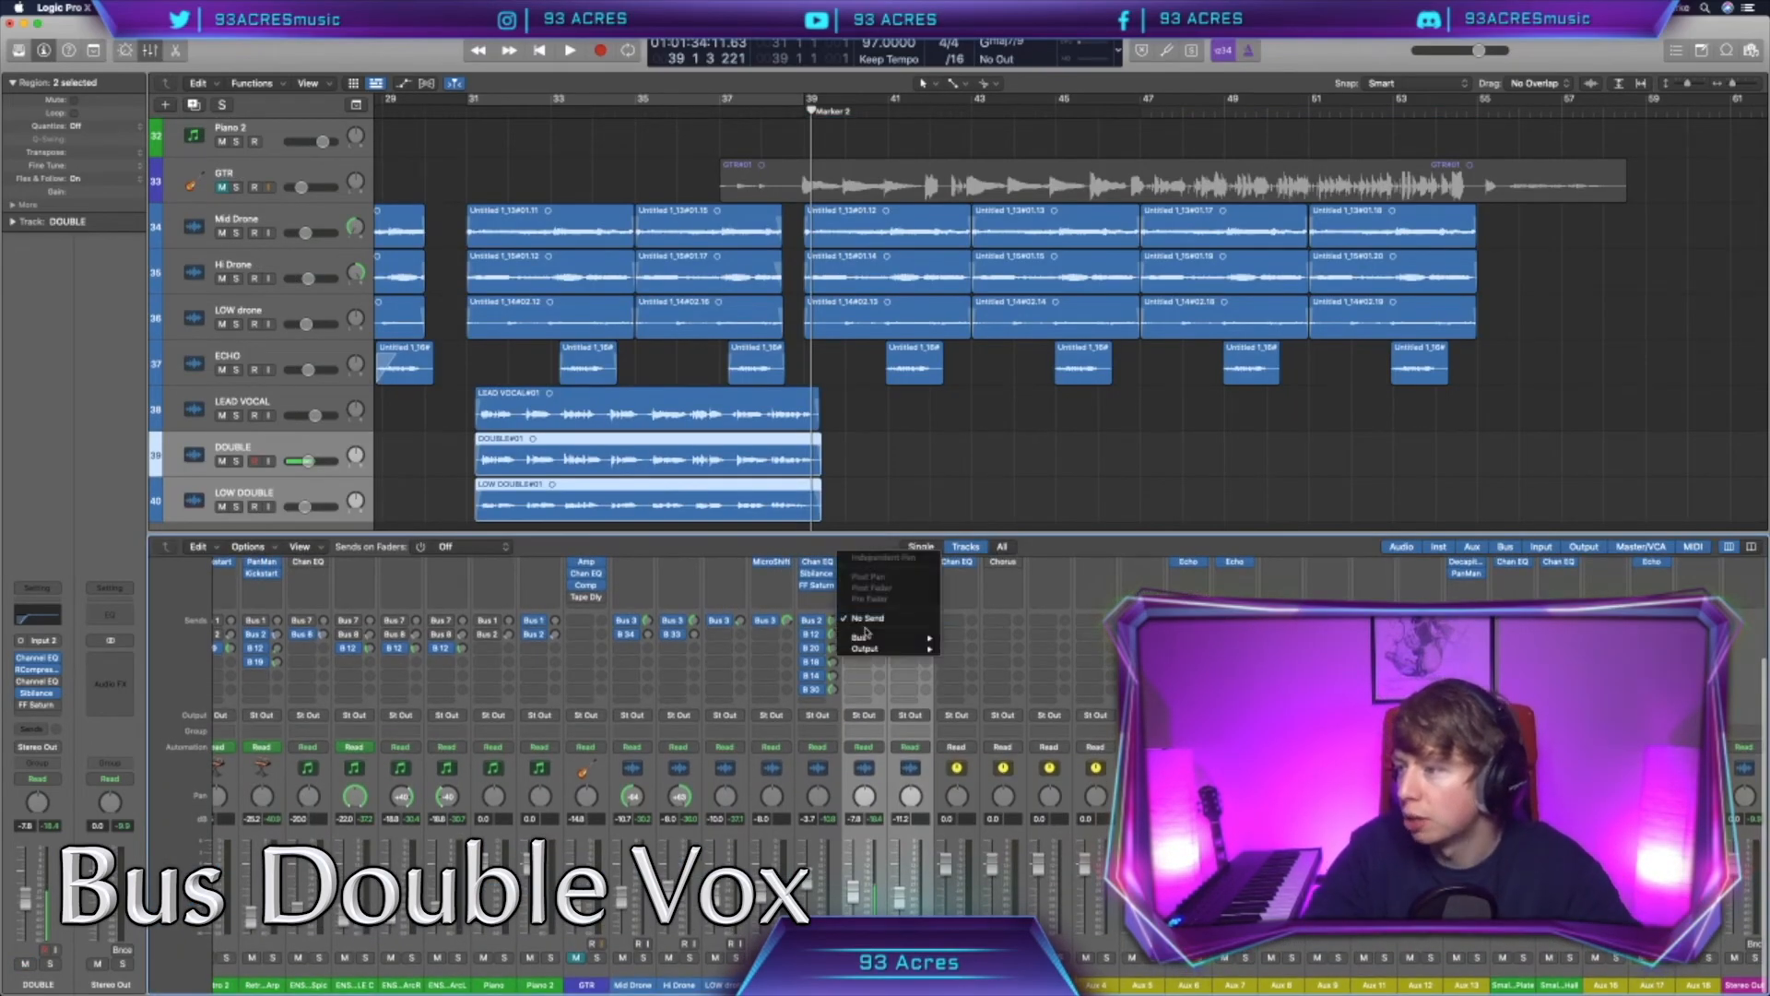
{"action": "mouse_move", "coordinate": [881, 637]}
{"action": "left_click", "coordinate": [1020, 565]}
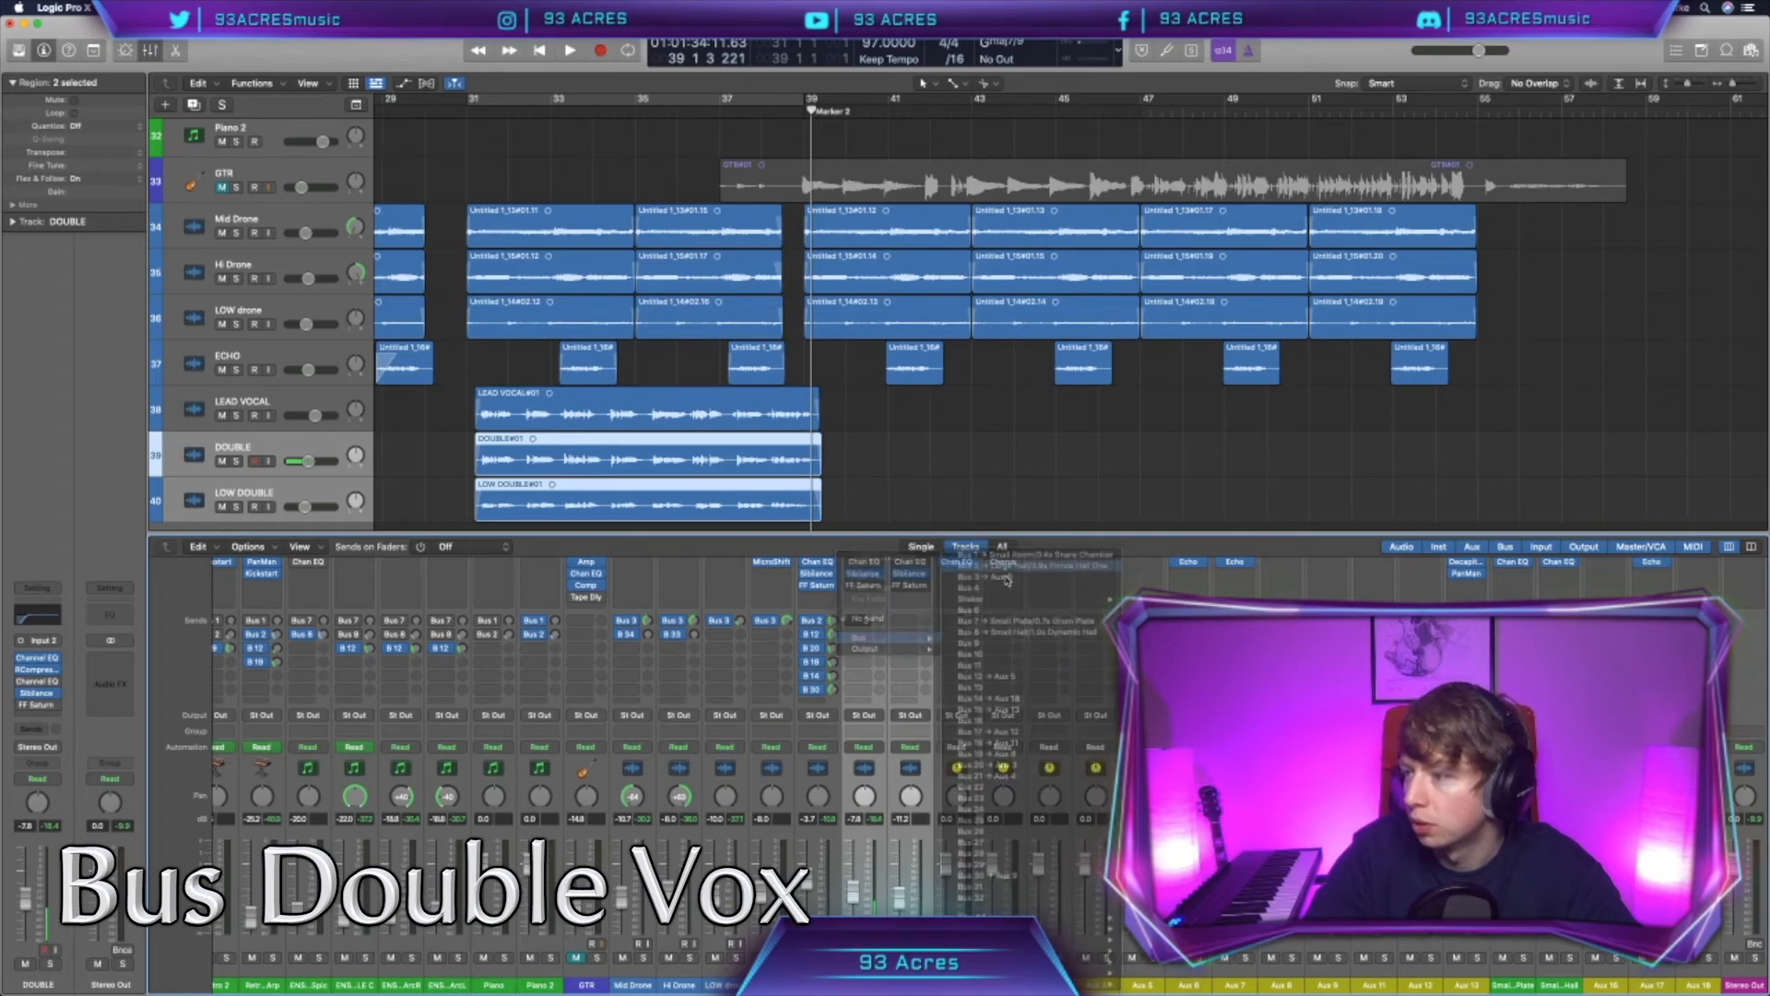
{"action": "left_click", "coordinate": [877, 633]}
{"action": "mouse_move", "coordinate": [886, 651]}
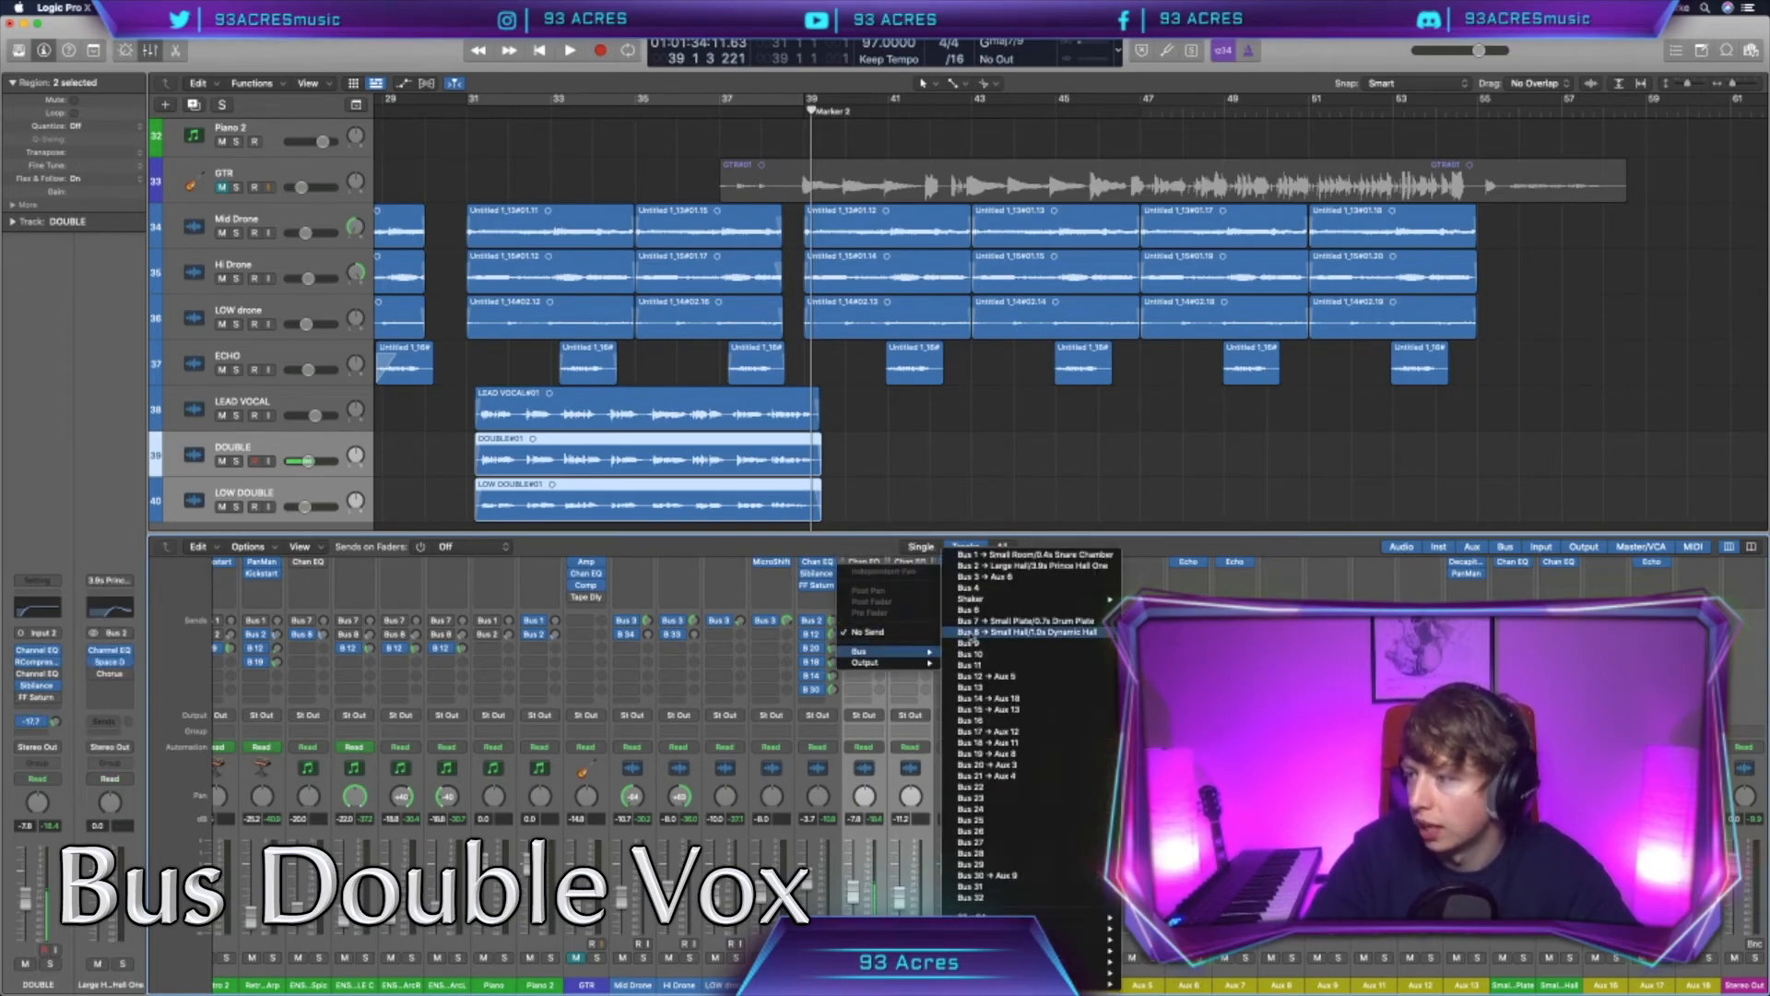
{"action": "left_click", "coordinate": [1003, 677]}
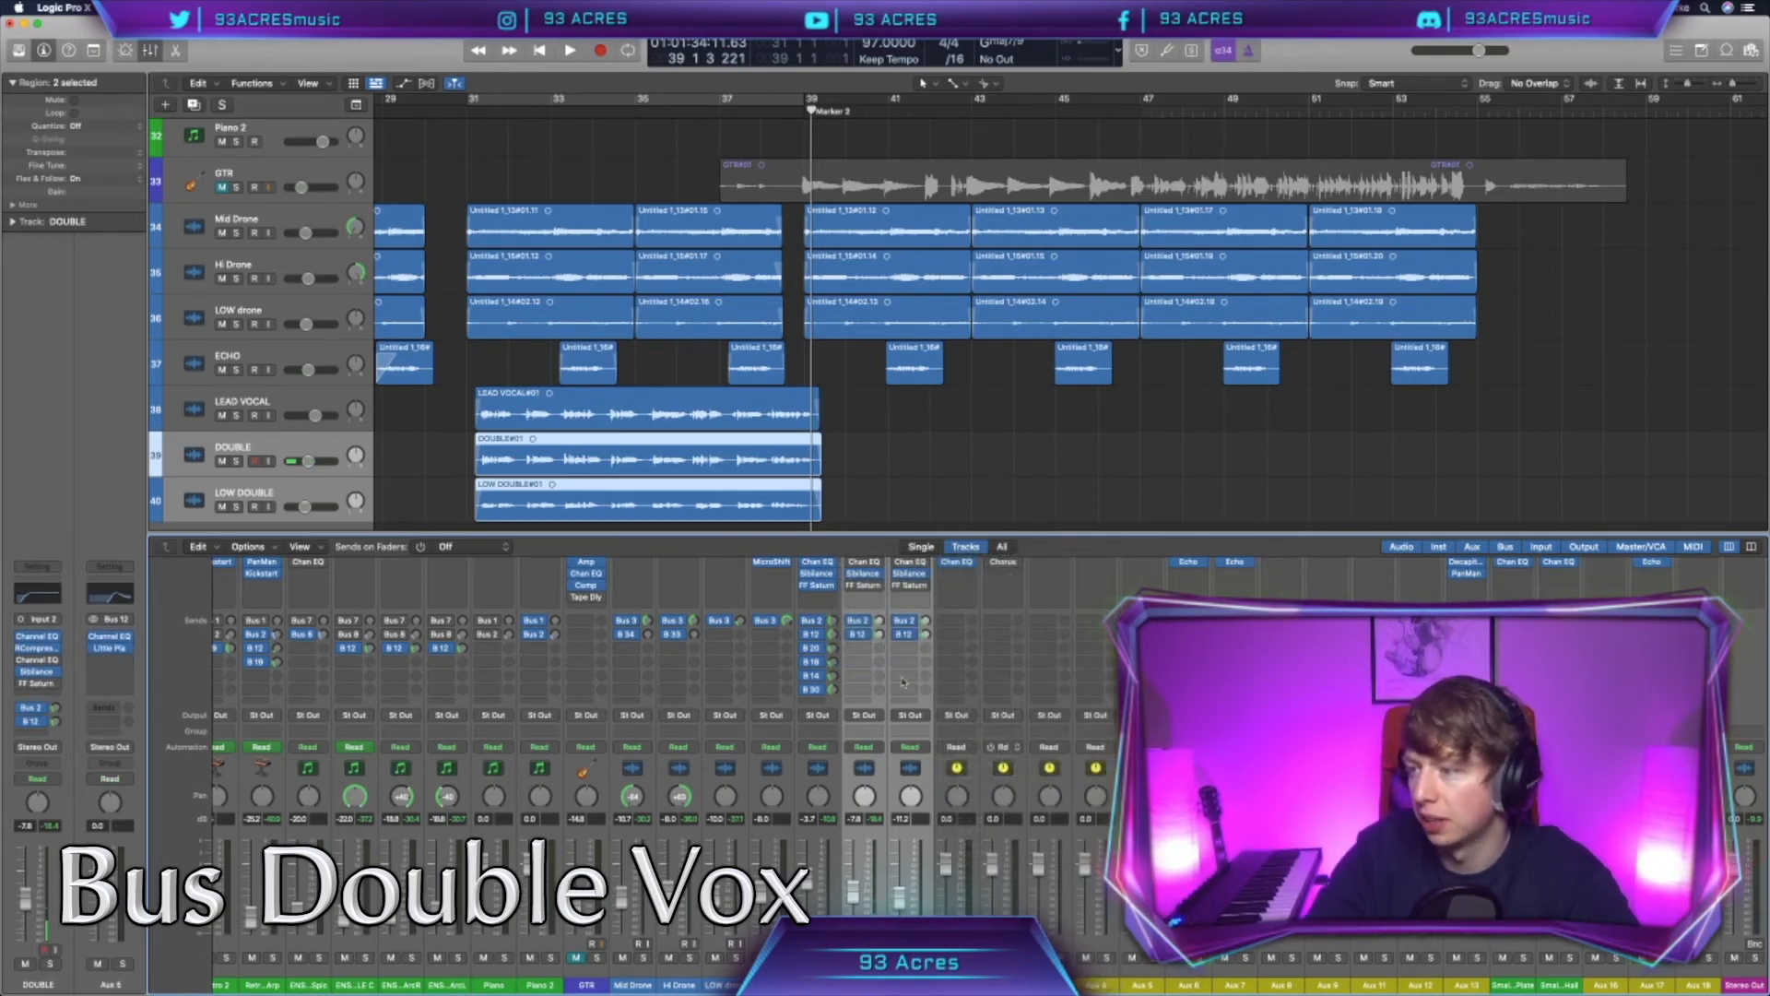
{"action": "scroll", "coordinate": [493, 439], "scroll_direction": "left", "scroll_amount": 1}
{"action": "scroll", "coordinate": [493, 439], "scroll_direction": "left", "scroll_amount": 1}
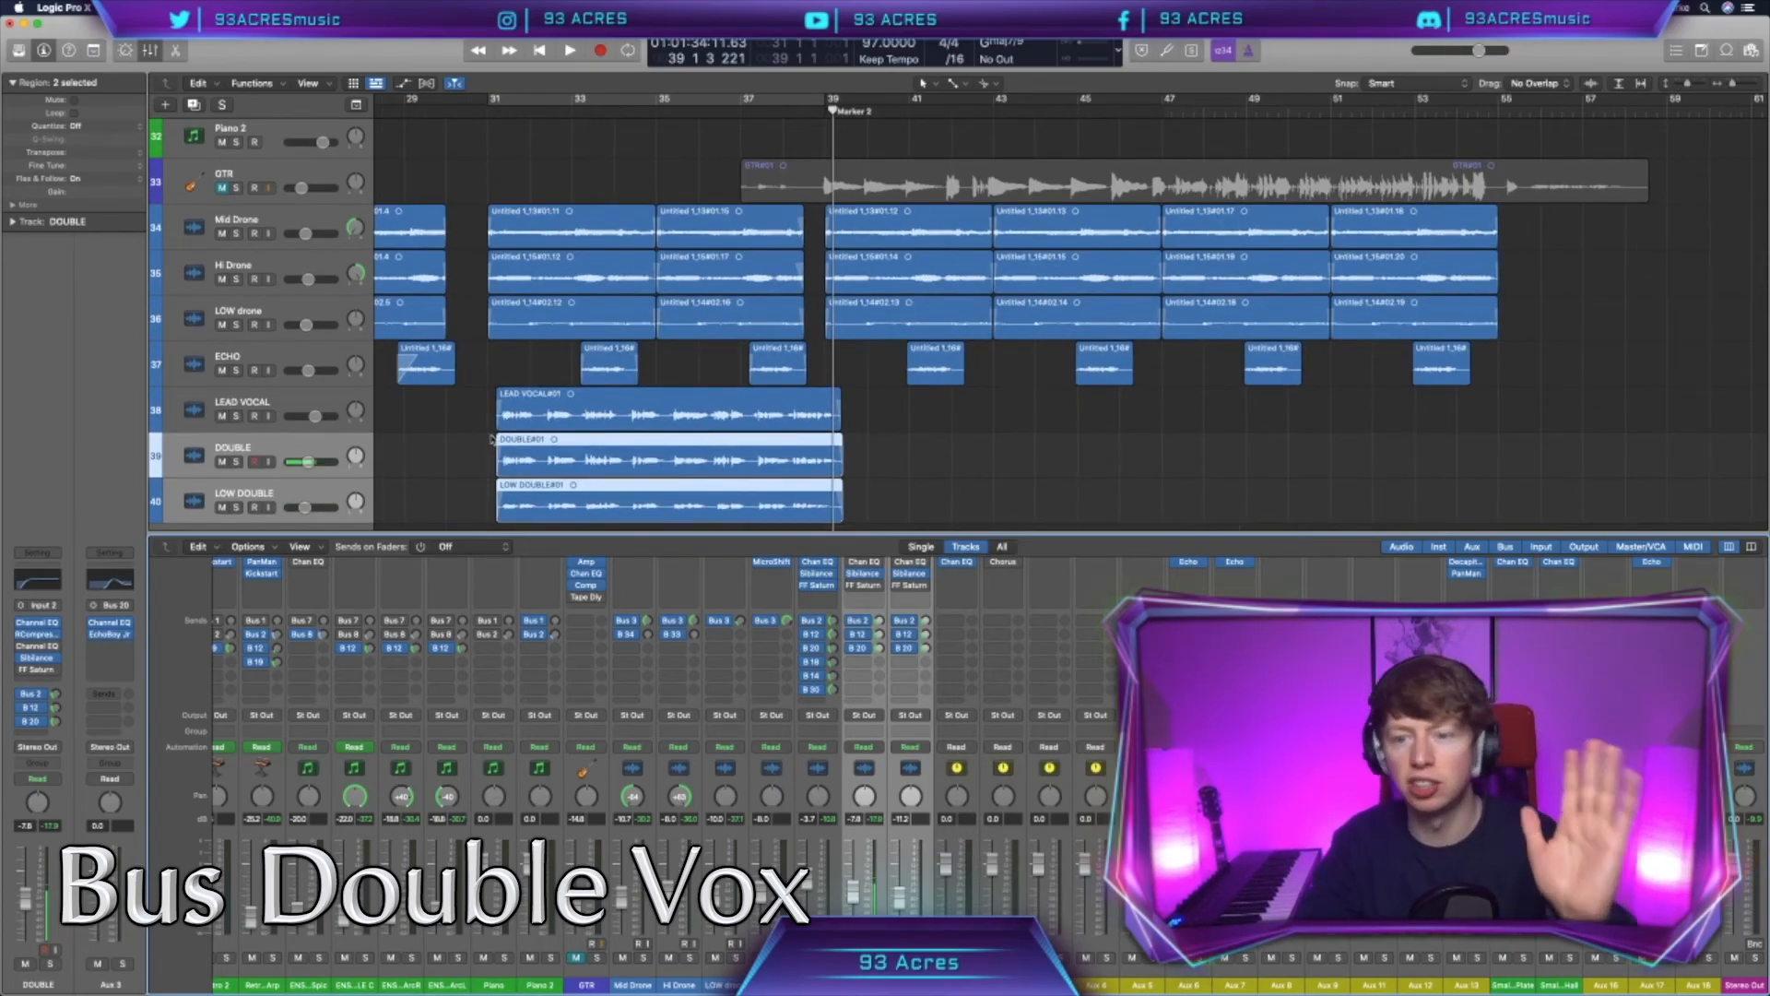
Step: Play the bar 31 vocal section in a cycle and rebalance the doubles, lowering LOW DOUBLE to about -13.8 dB
{"action": "key", "text": "c"}
{"action": "key", "text": "space"}
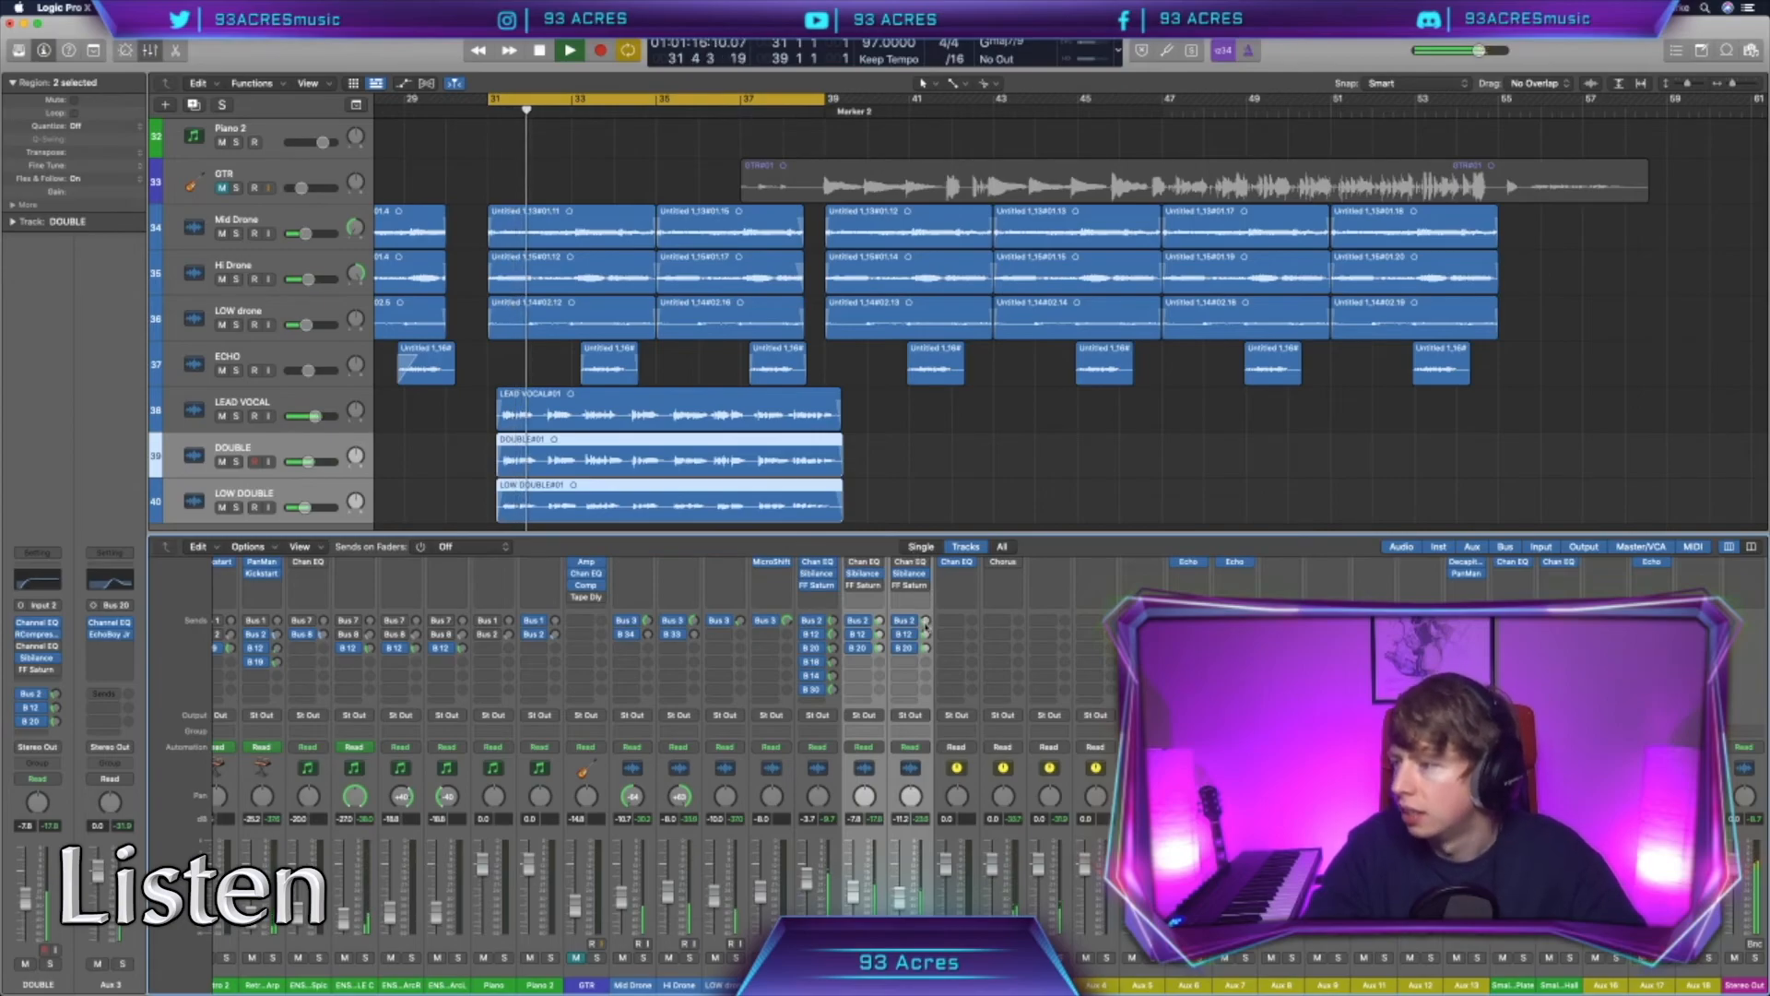
{"action": "left_click", "coordinate": [899, 900]}
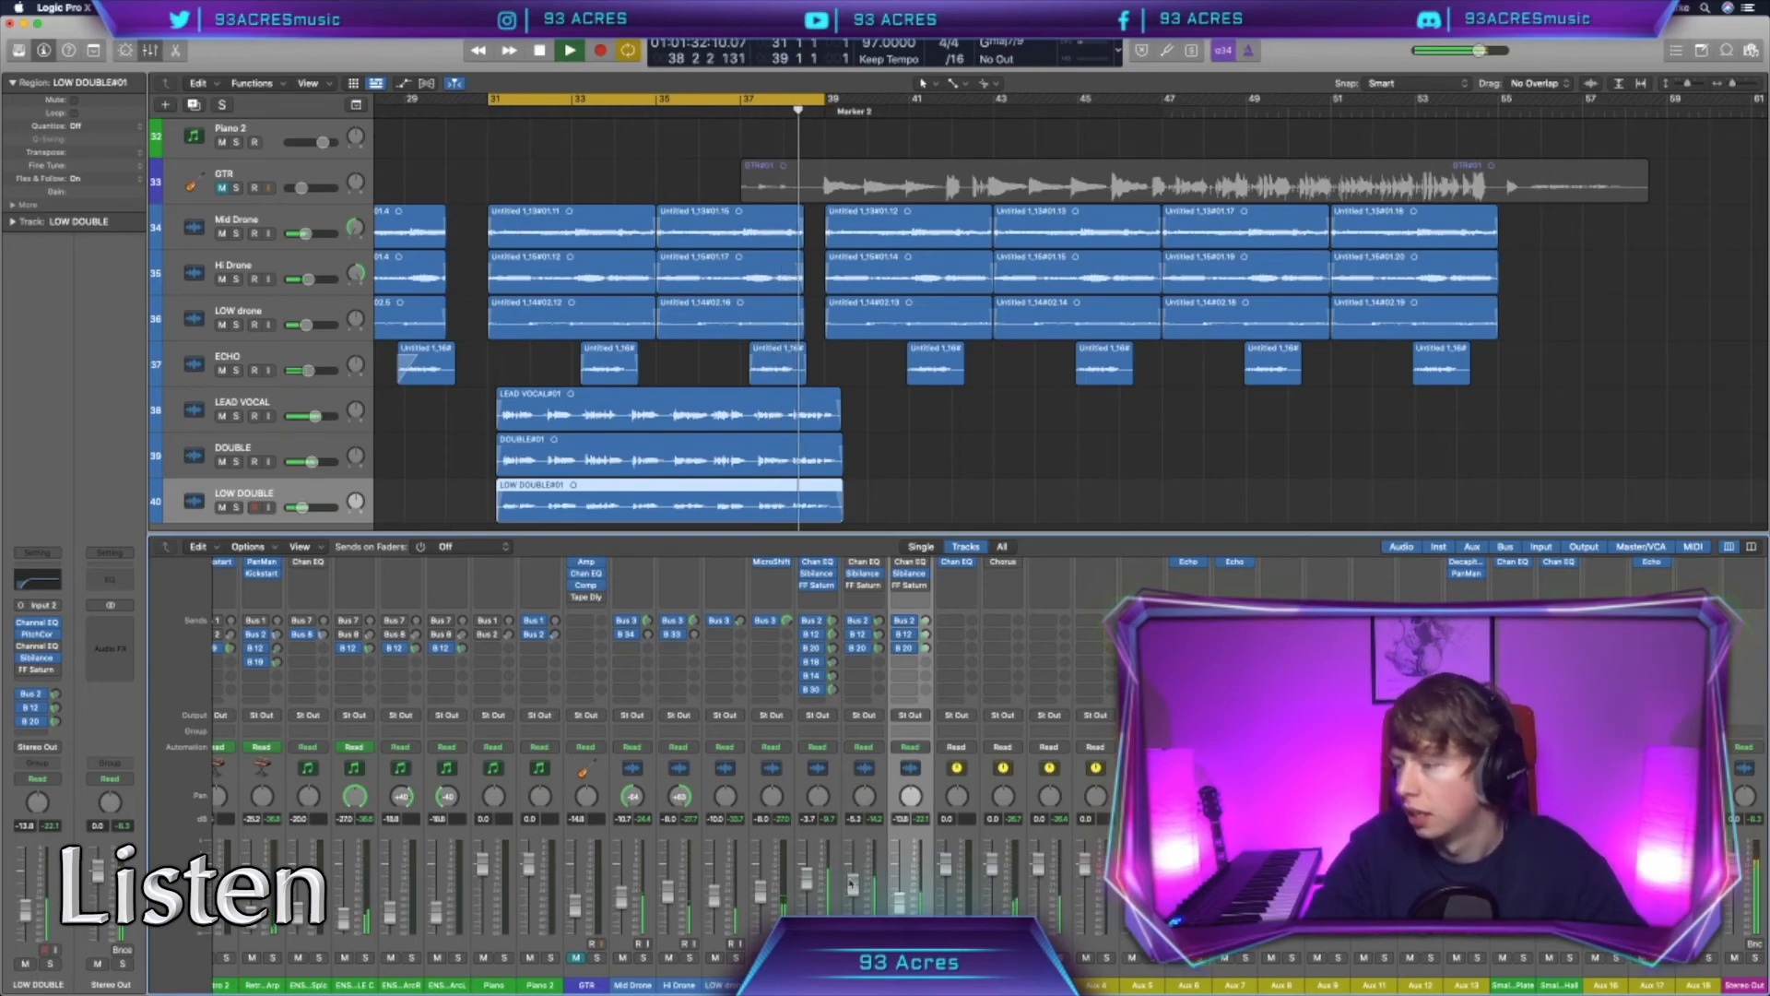
{"action": "key", "text": "space"}
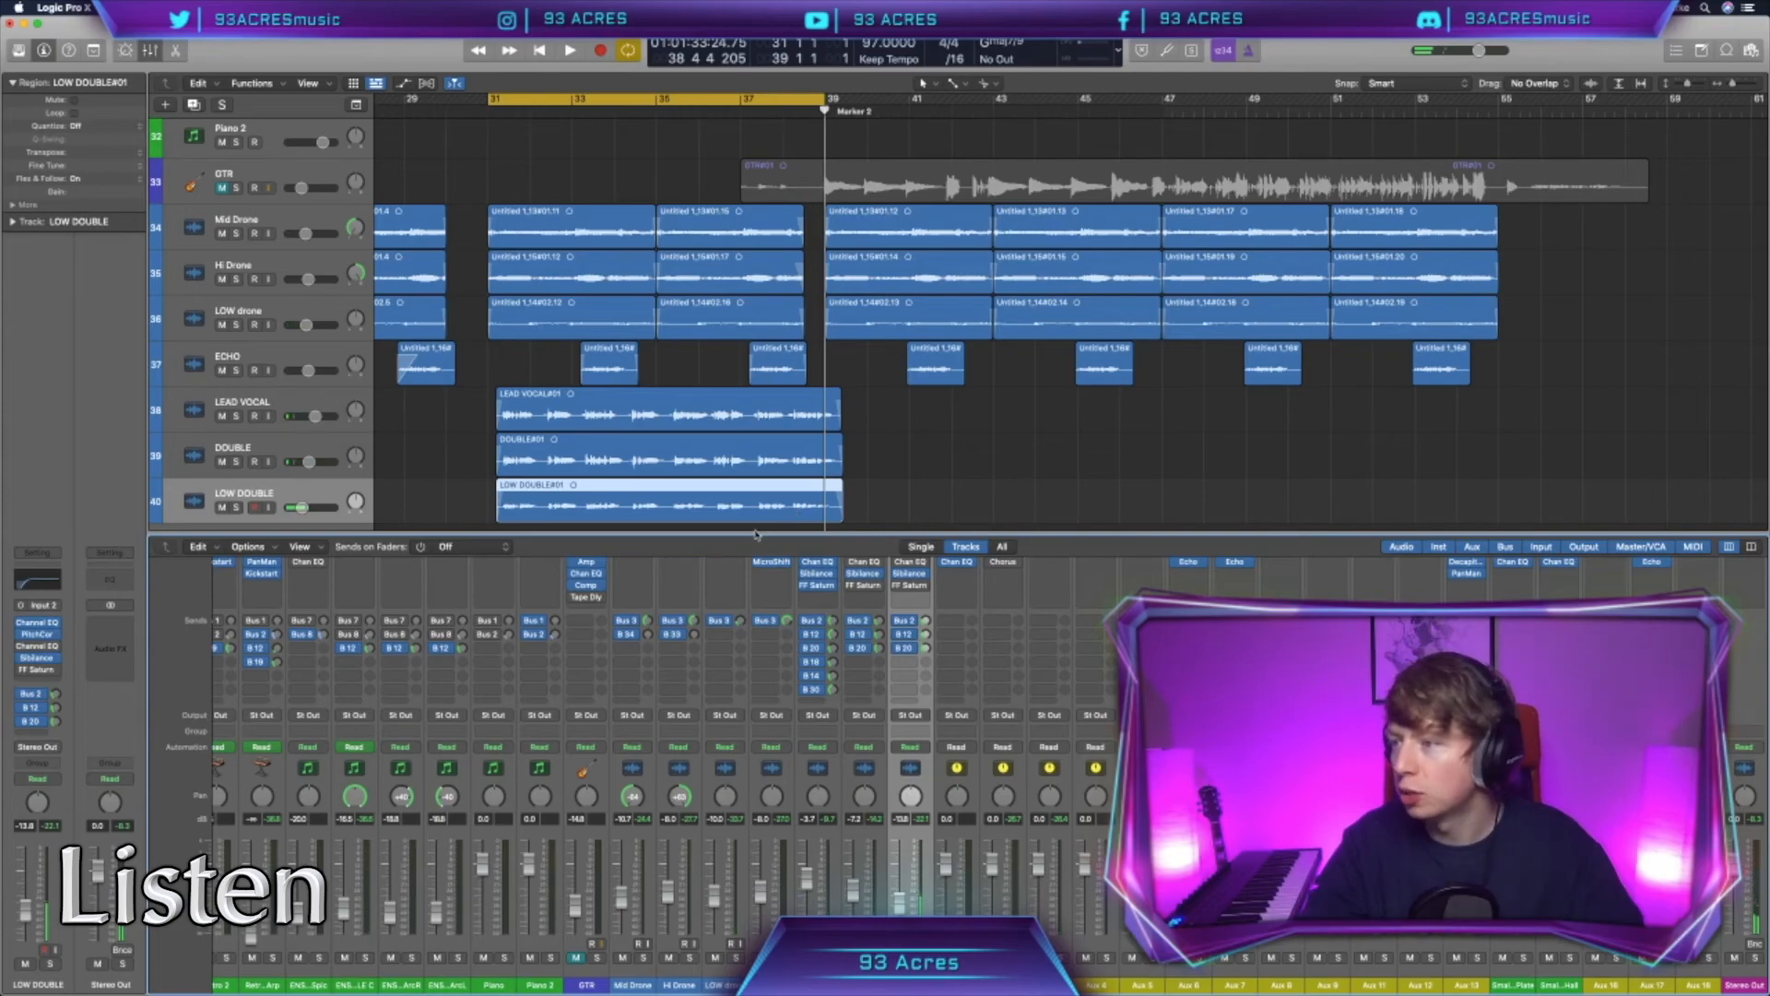
{"action": "key", "text": "x"}
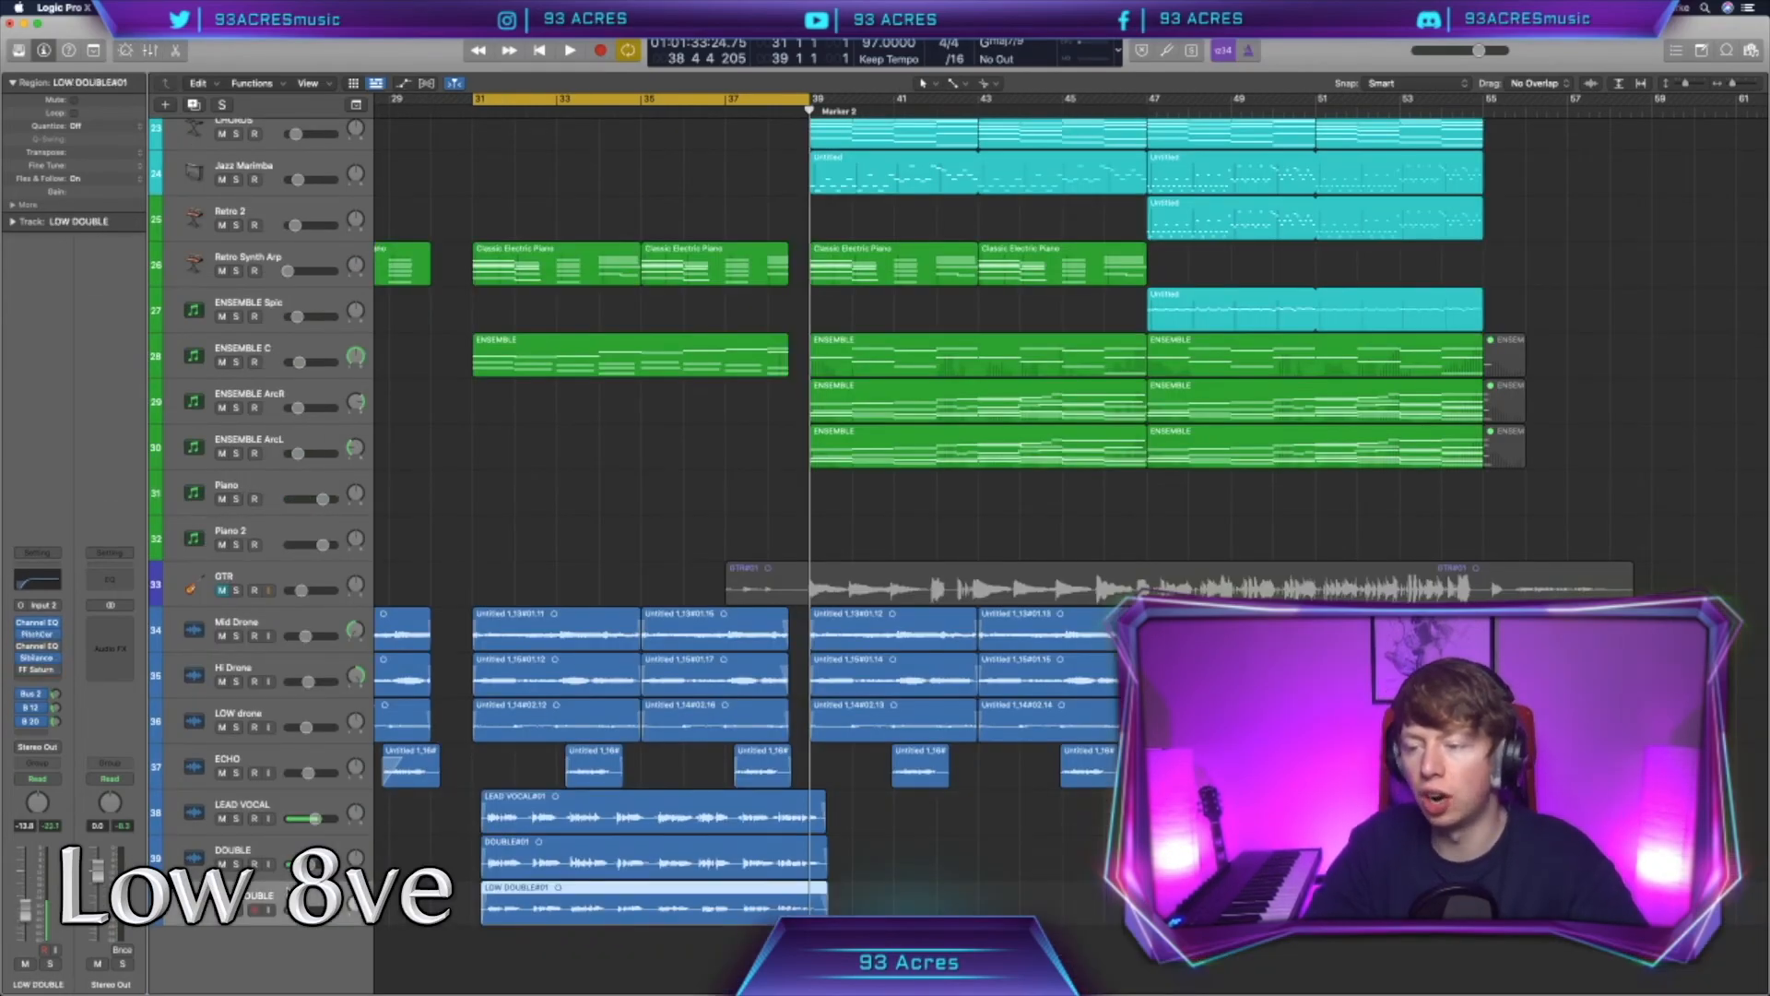
Step: Add a Bus 21 send on LEAD VOCAL, feeding the low-octave effect on Aux 4
{"action": "left_click", "coordinate": [295, 810]}
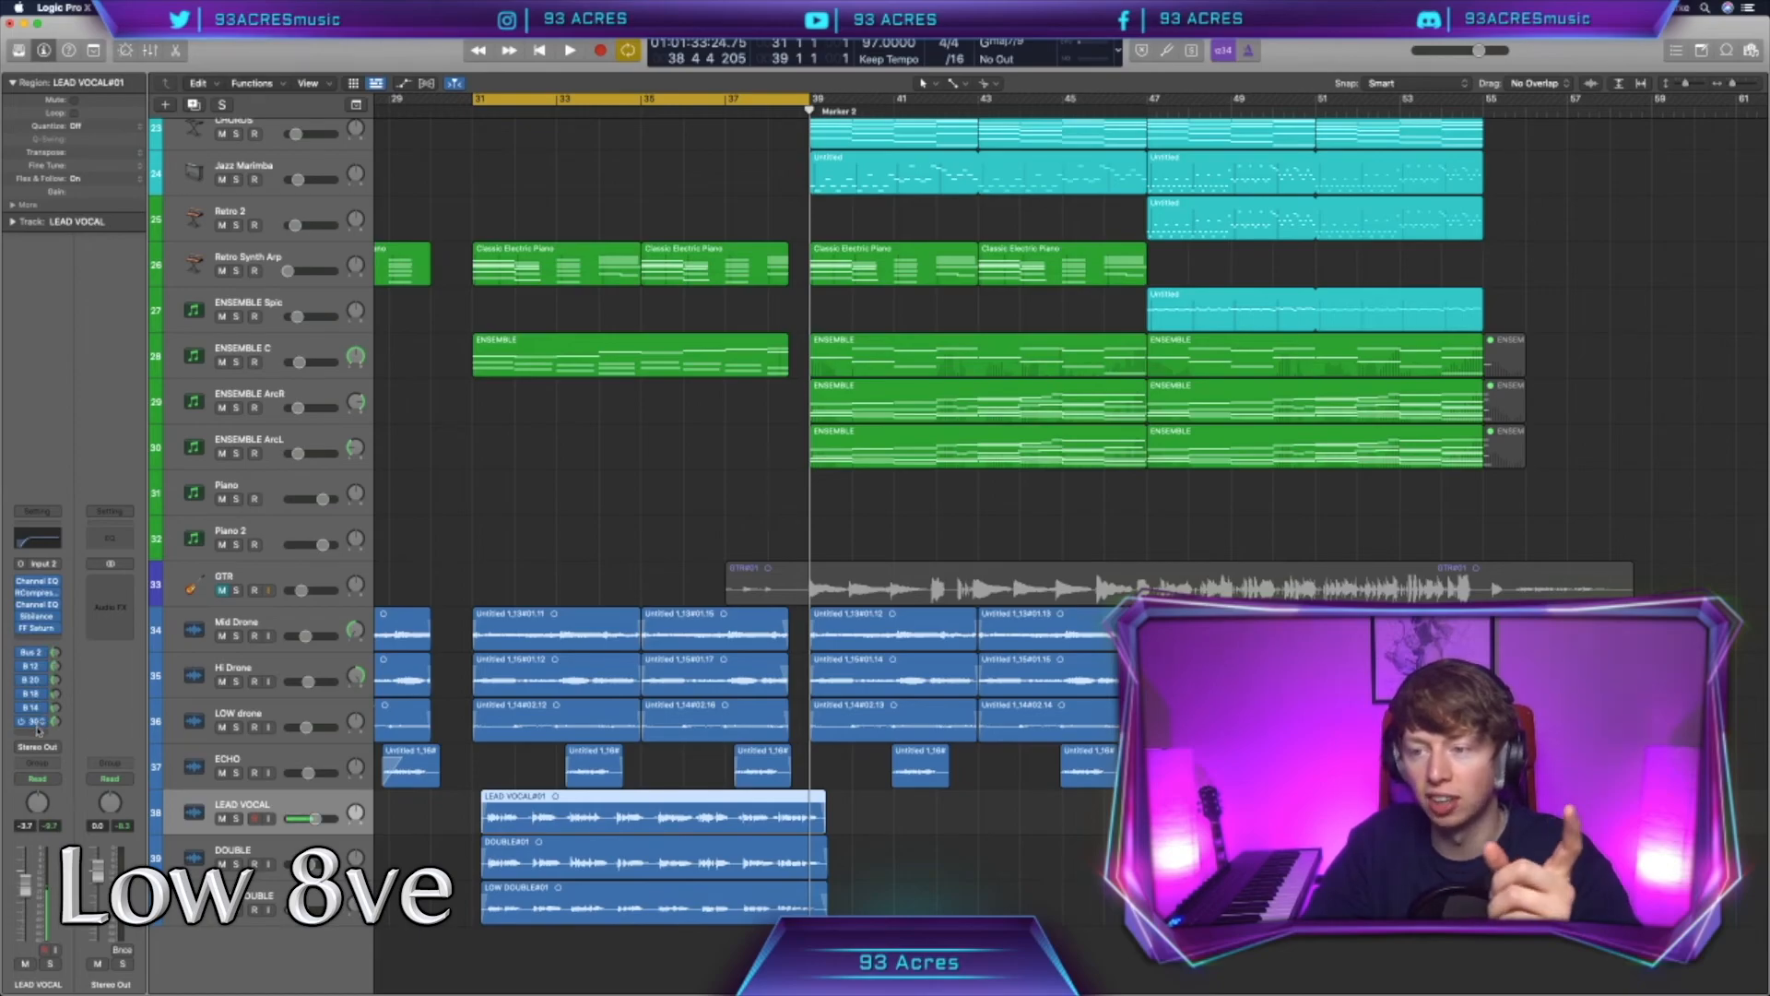
{"action": "left_click", "coordinate": [38, 730]}
{"action": "left_click", "coordinate": [117, 585]}
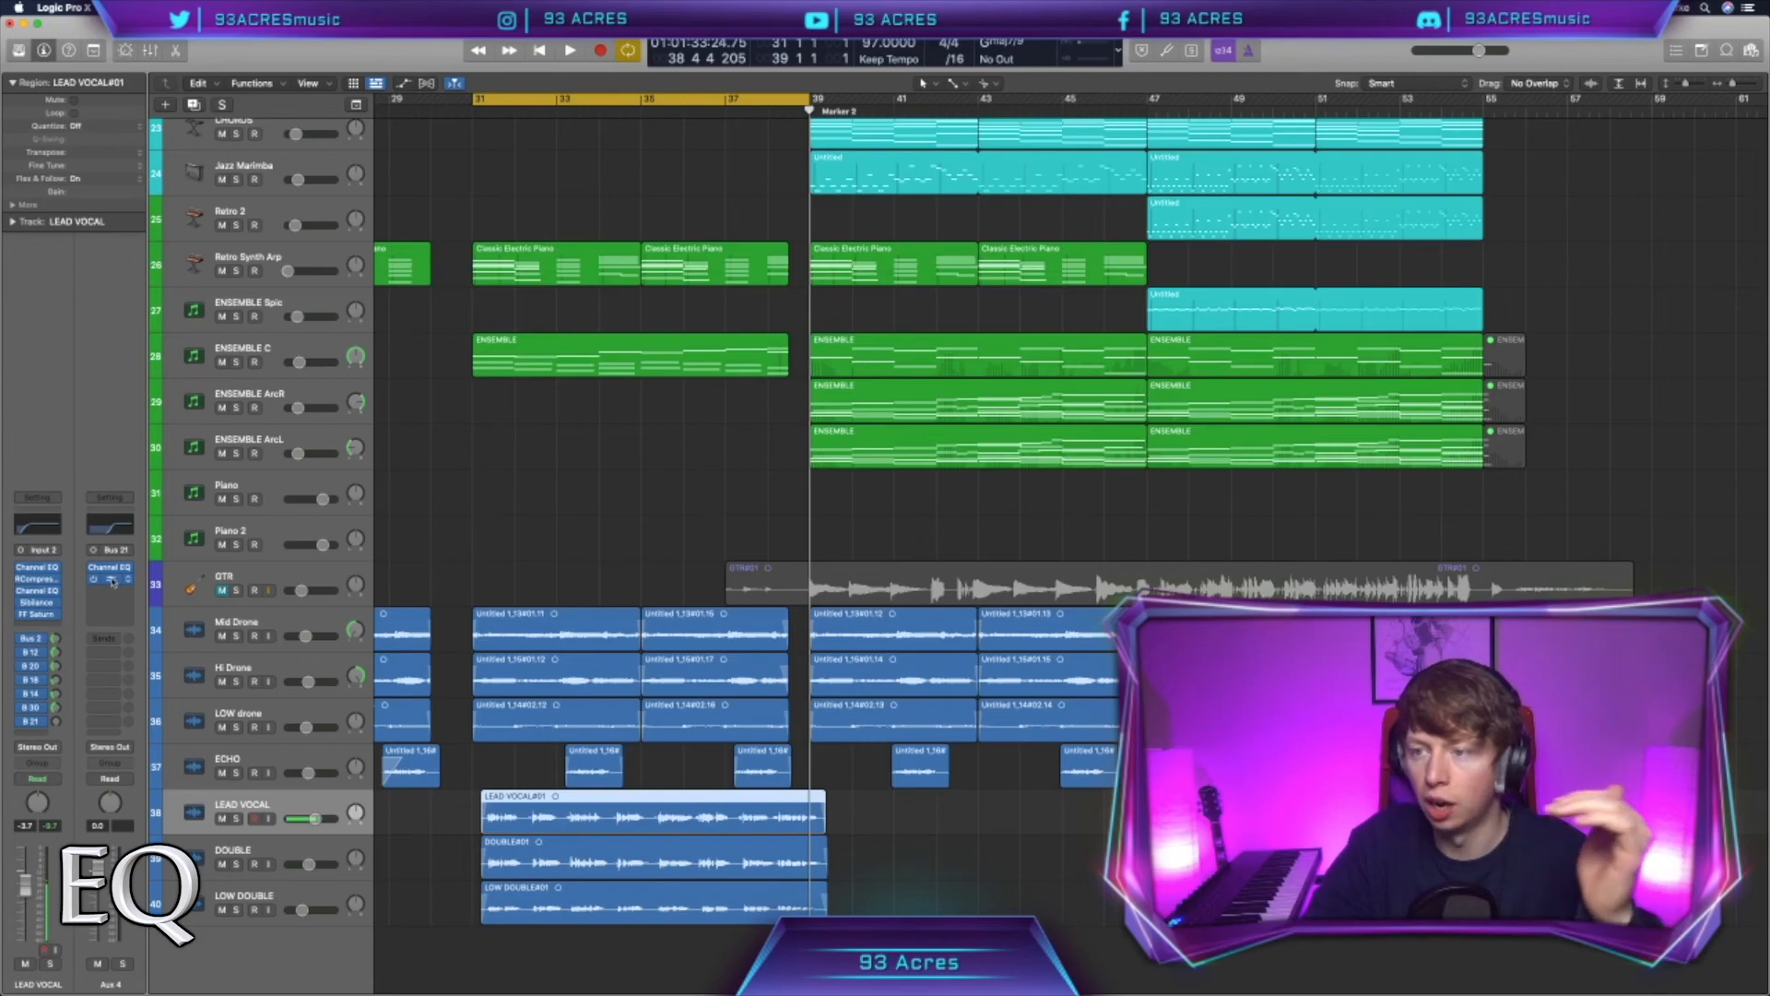
Step: Enable the high cut in Aux 4's Channel EQ and lower both cut frequencies to form a band-pass curve
{"action": "left_click", "coordinate": [111, 568]}
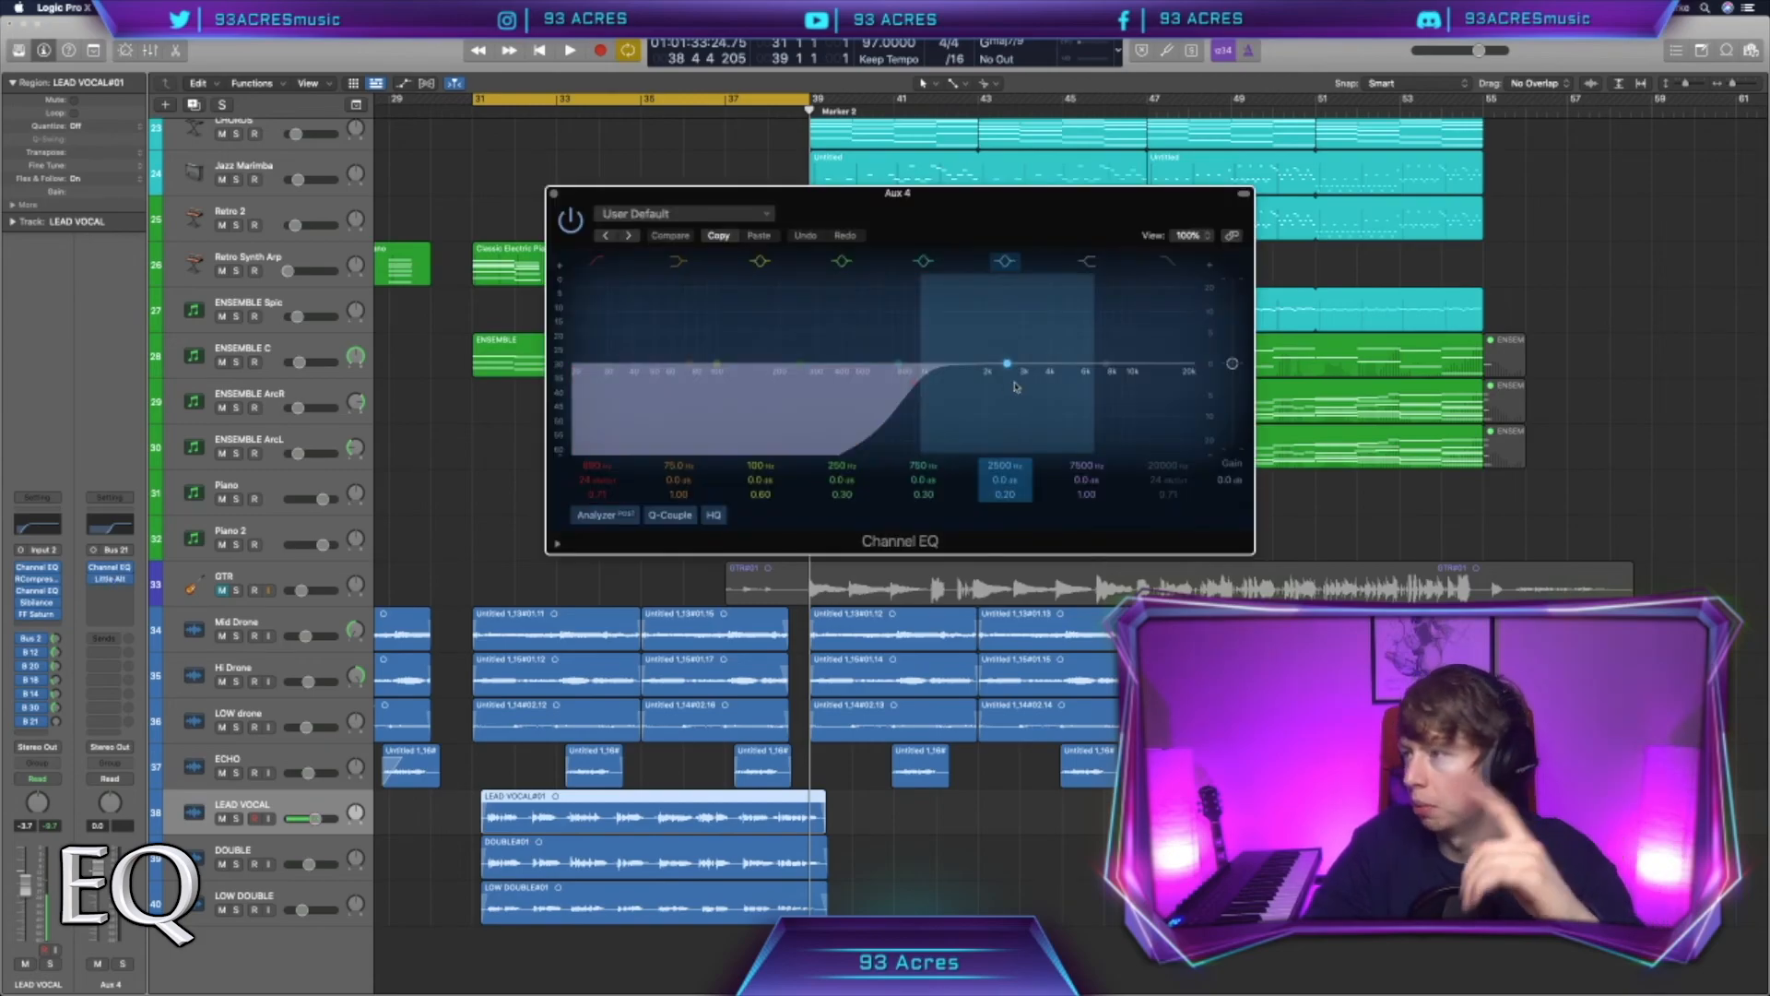
{"action": "left_click", "coordinate": [1168, 261]}
{"action": "left_click_drag", "start_coordinate": [1195, 381], "coordinate": [1091, 383]}
{"action": "left_click_drag", "start_coordinate": [914, 382], "coordinate": [850, 383]}
{"action": "left_click_drag", "start_coordinate": [1086, 435], "coordinate": [1063, 435]}
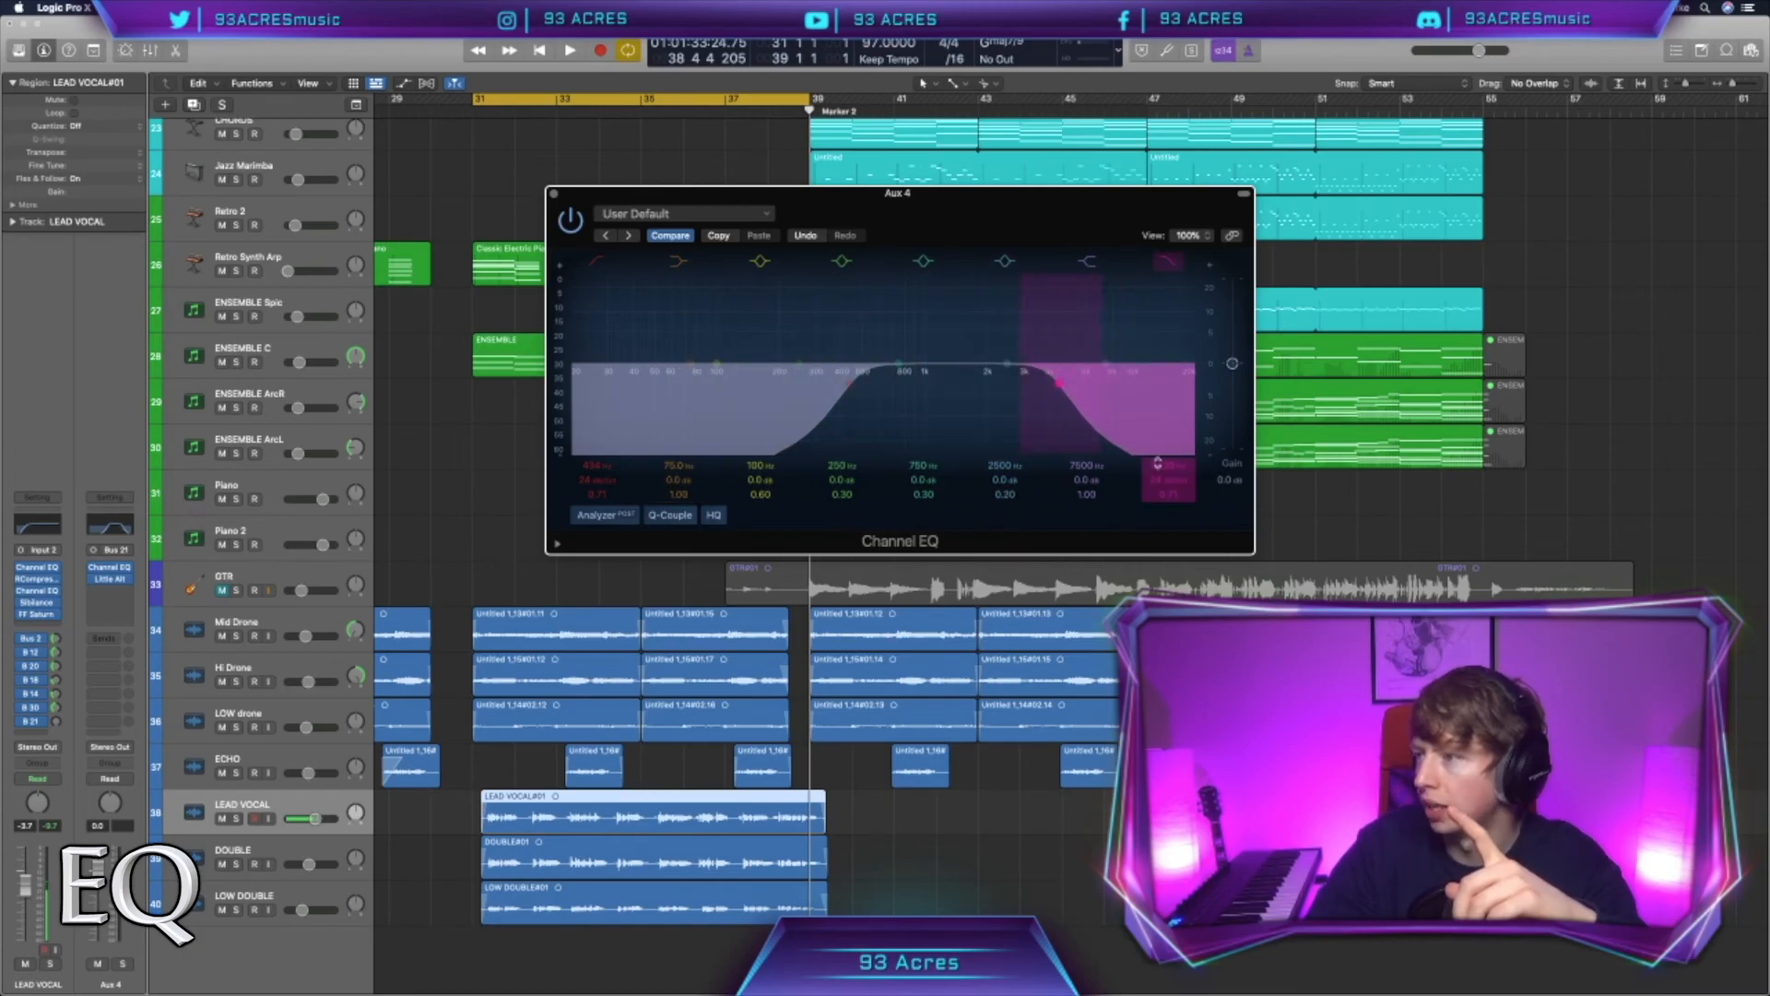
{"action": "left_click", "coordinate": [598, 261]}
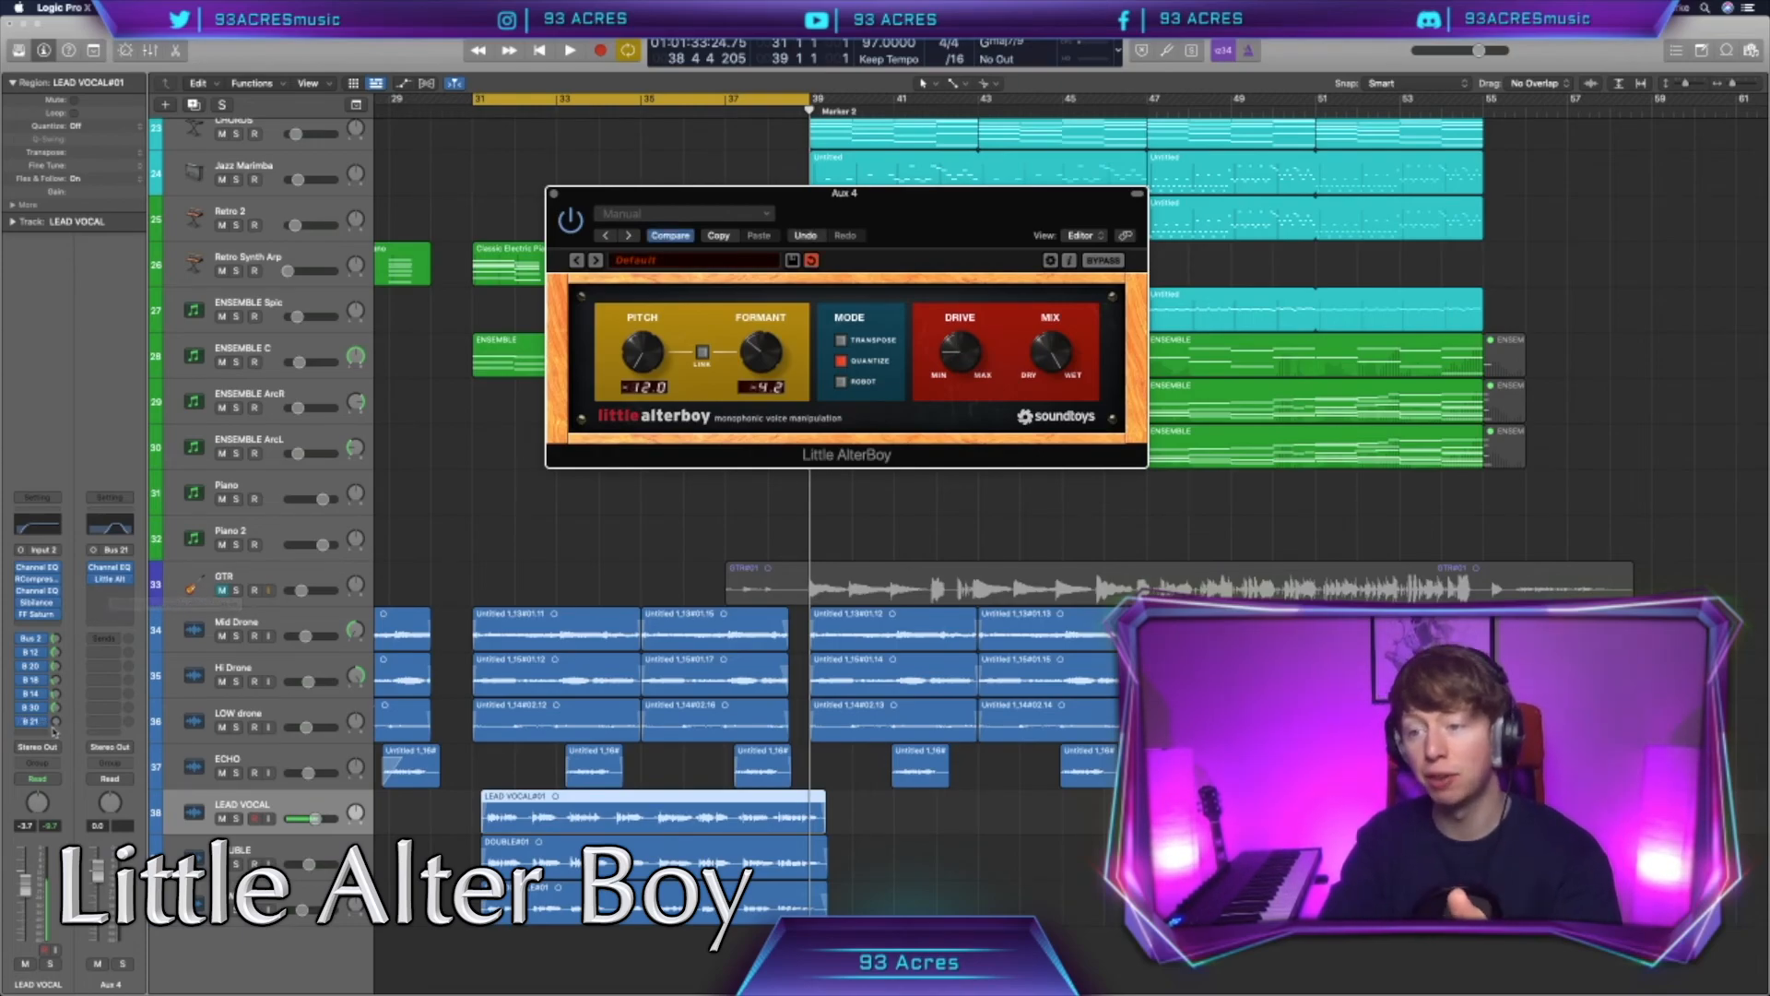
Step: Reselect LEAD VOCAL and adjust its Bus 21 send level into Little AlterBoy on Aux 4
{"action": "left_click", "coordinate": [294, 899]}
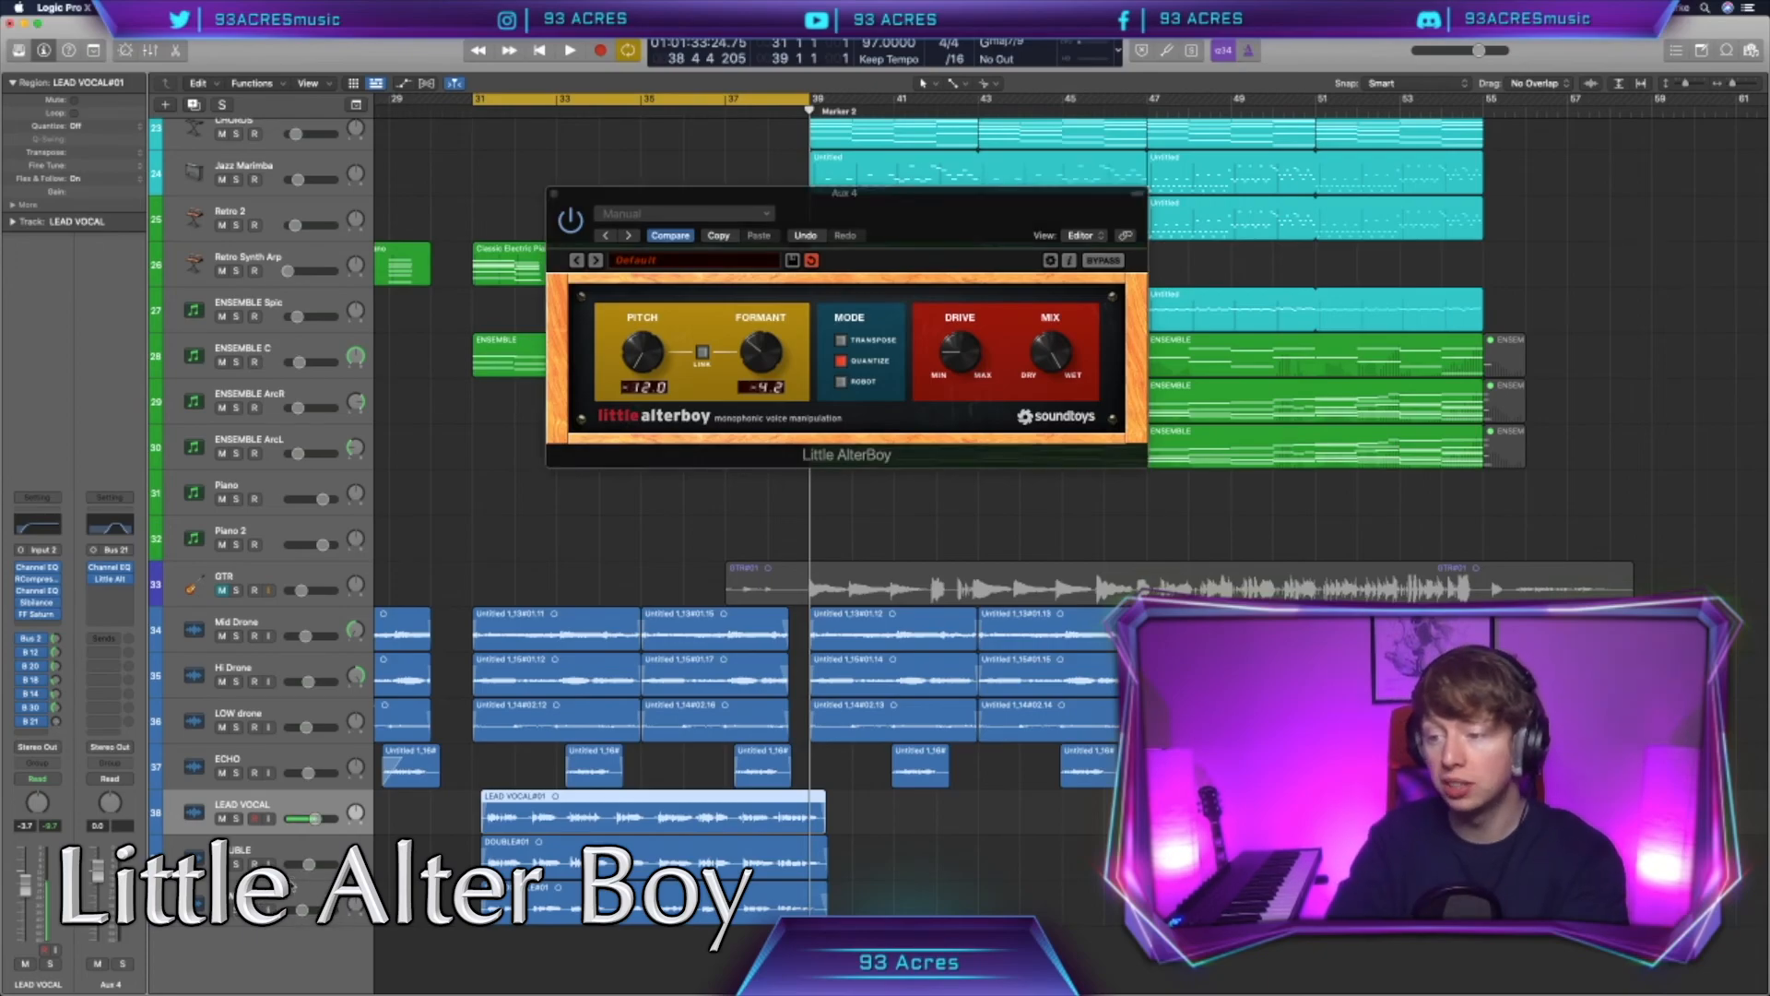
{"action": "left_click", "coordinate": [285, 799]}
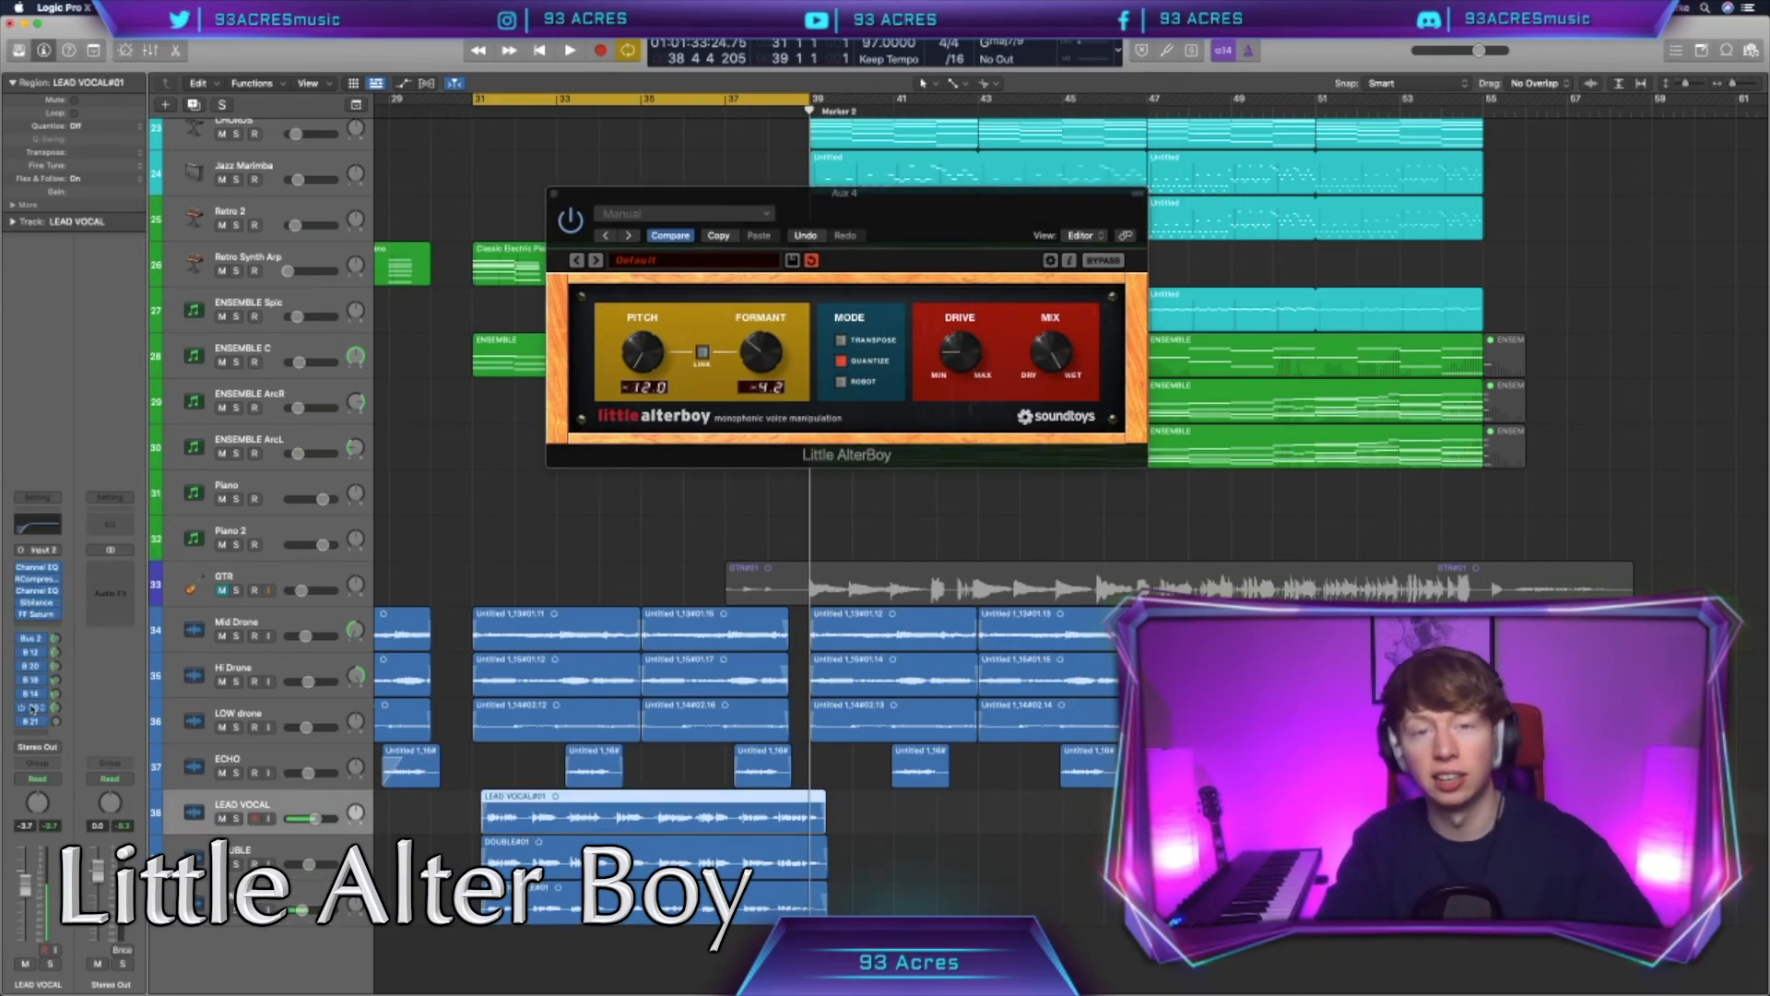
{"action": "left_click", "coordinate": [55, 722]}
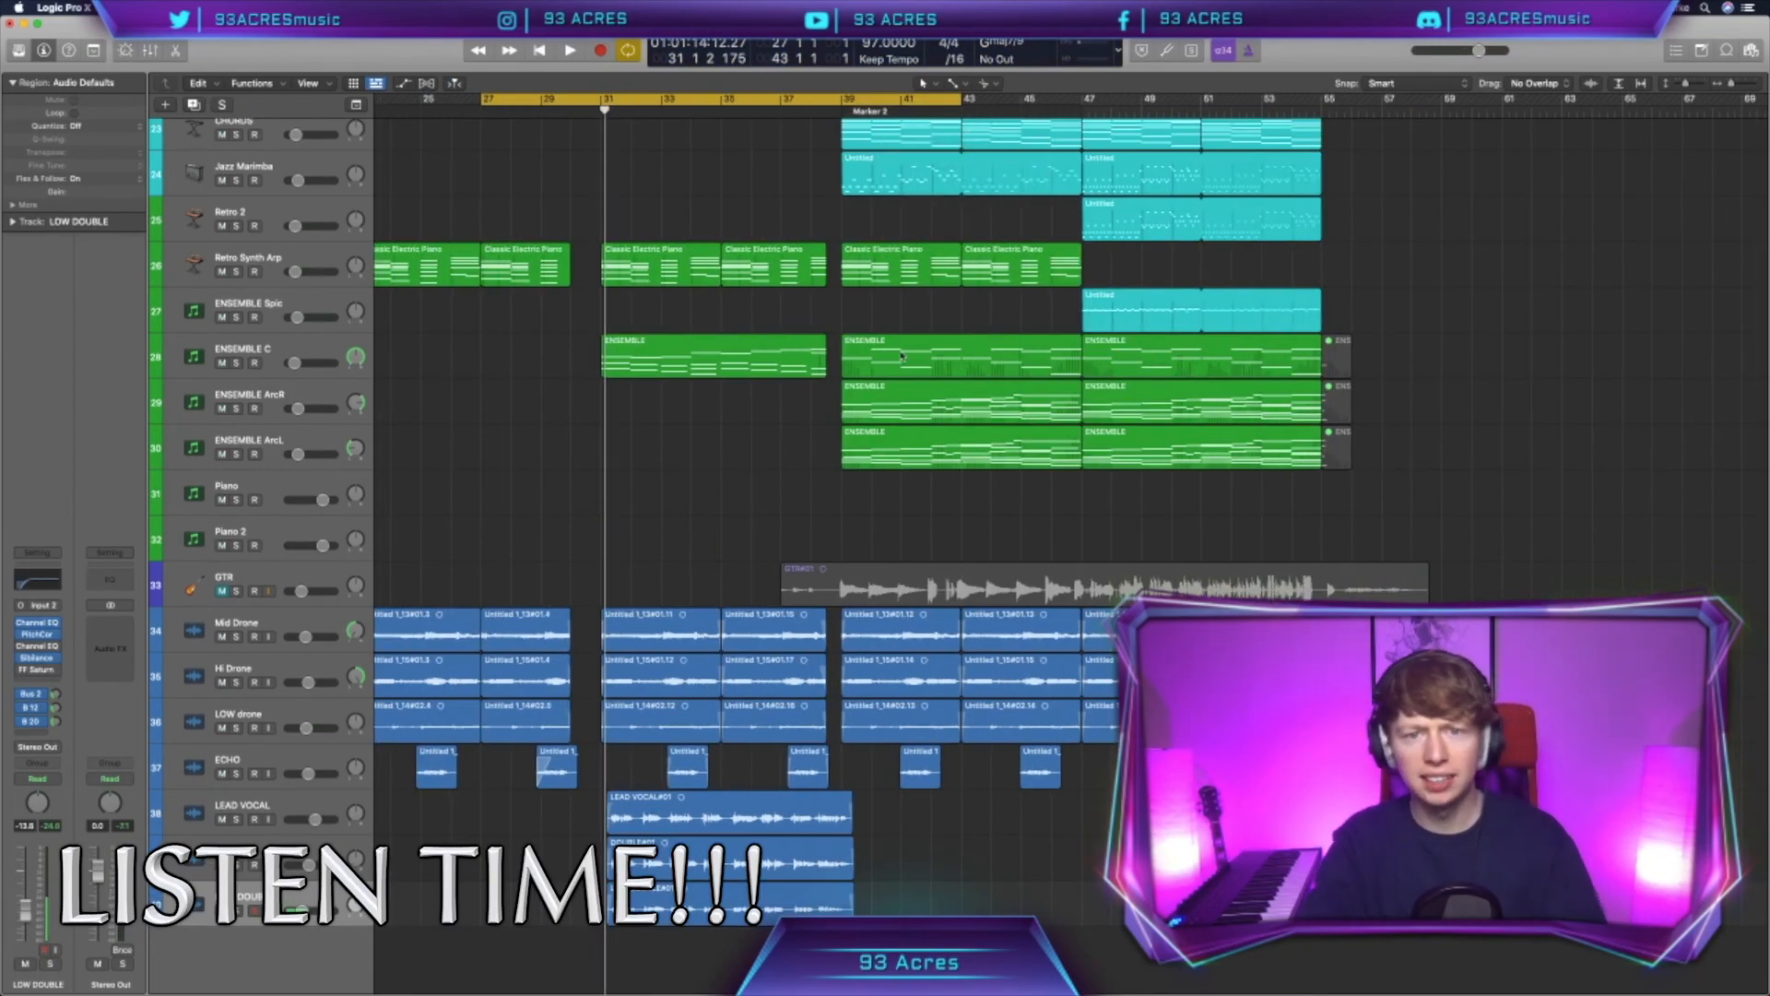
{"action": "scroll", "coordinate": [842, 452], "scroll_direction": "right", "scroll_amount": 3}
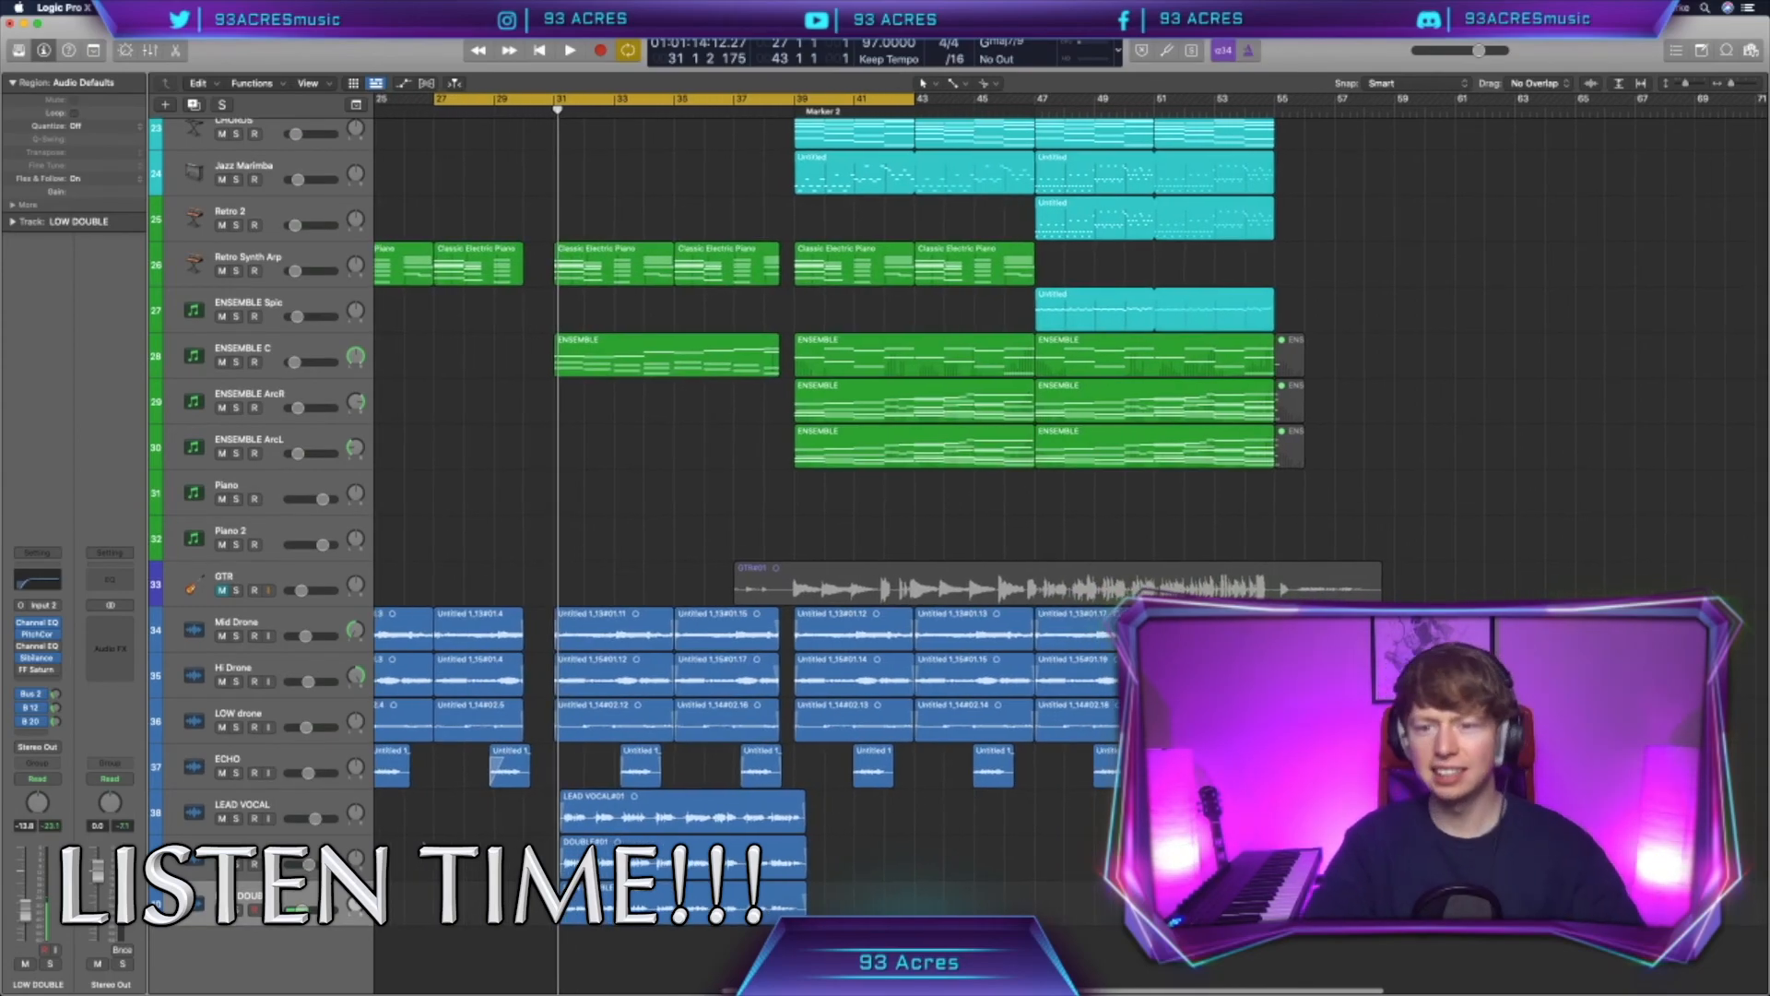